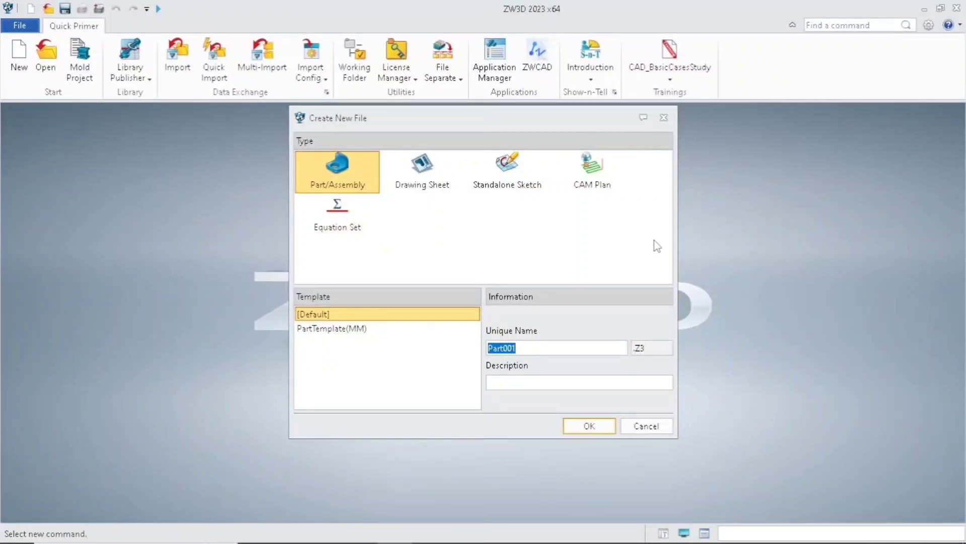
Create a part/assembly file named Cabinet and insert a new component part named Body into it.
key(BackSpace)
click(586, 426)
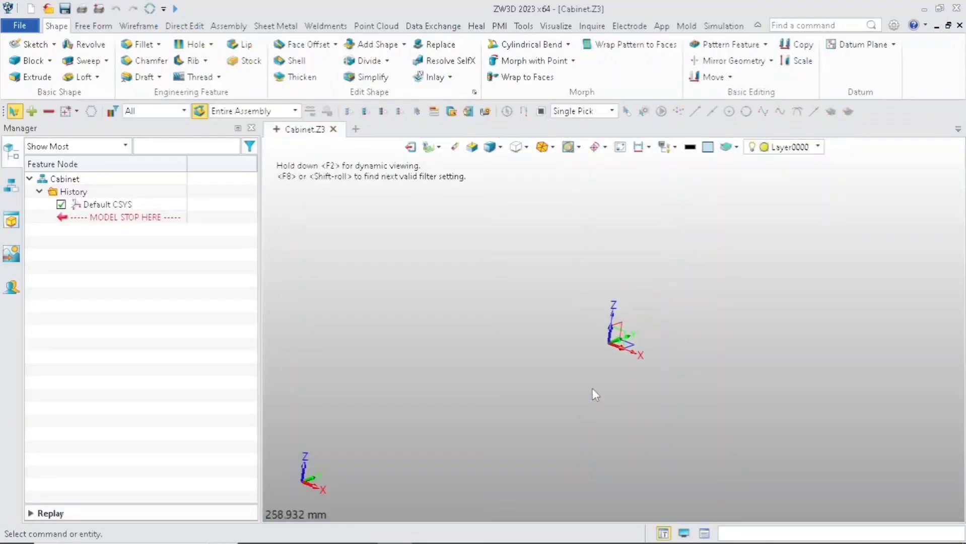
click(12, 186)
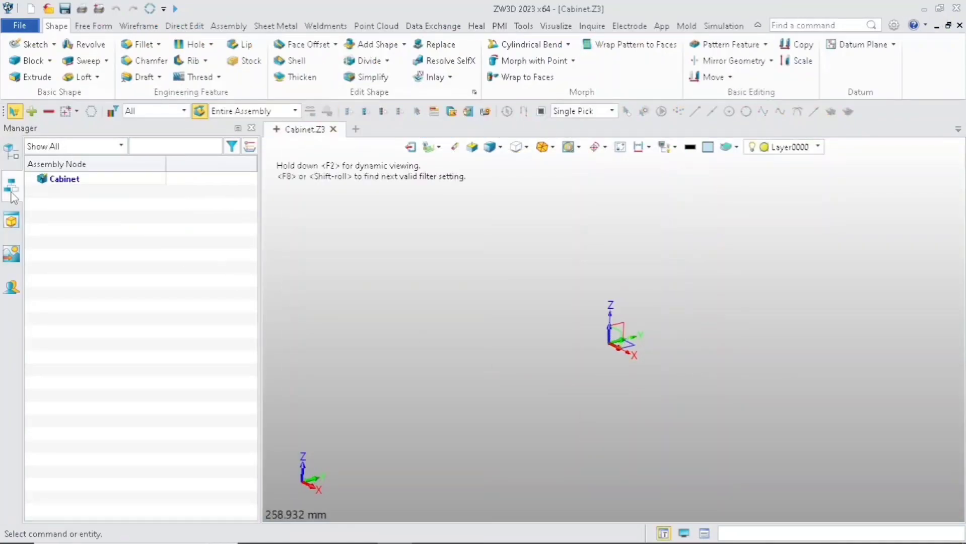
right_click(67, 184)
click(107, 221)
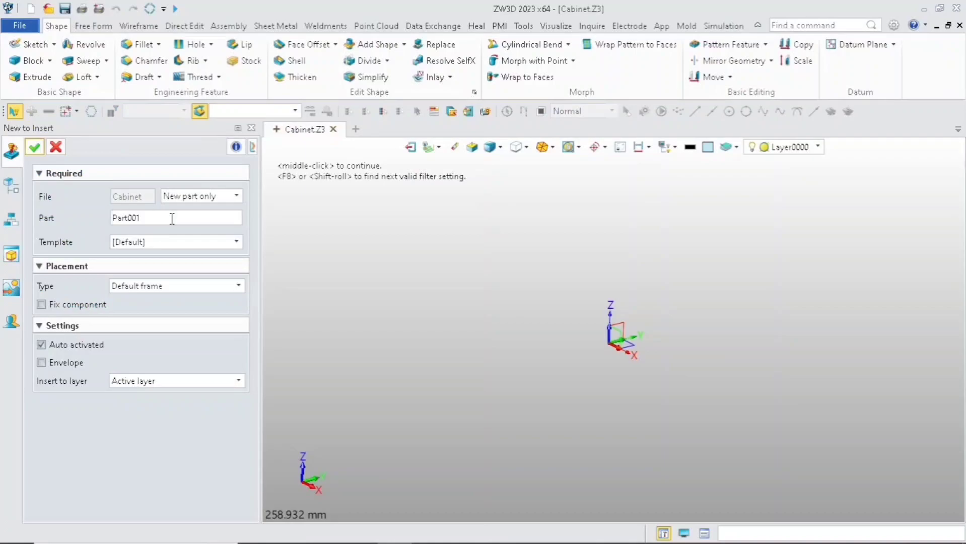
click(191, 223)
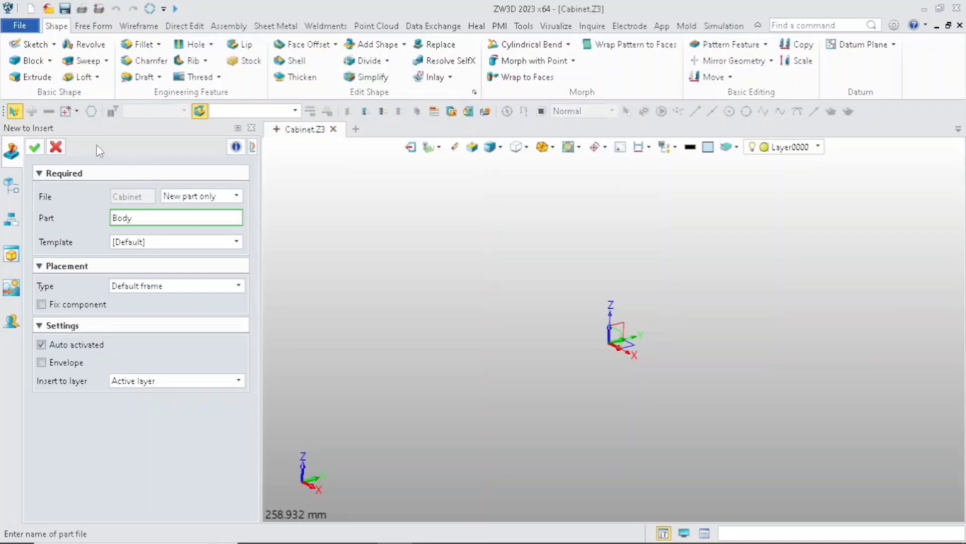
click(37, 149)
Insert a second new component part named Laci into the Cabinet assembly.
click(54, 180)
right_click(54, 182)
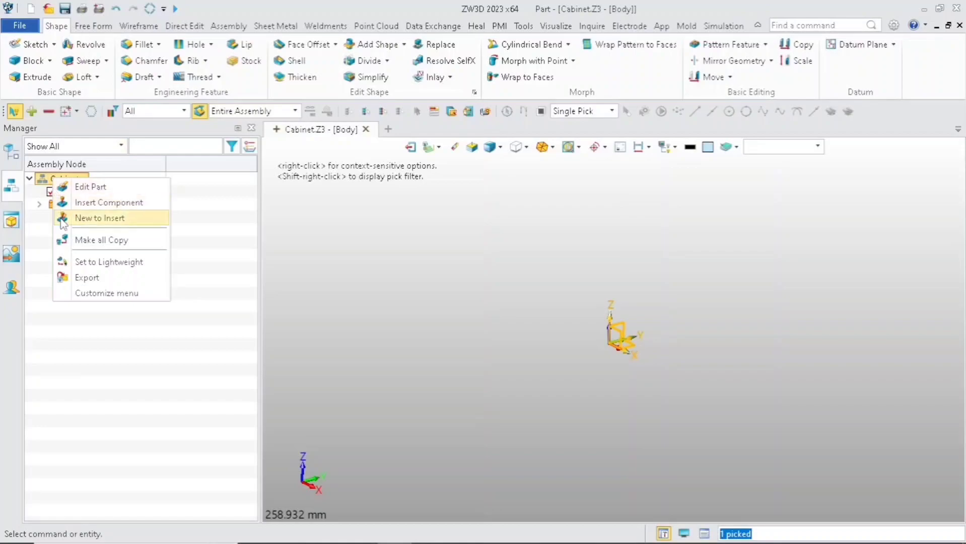
click(146, 221)
double_click(155, 221)
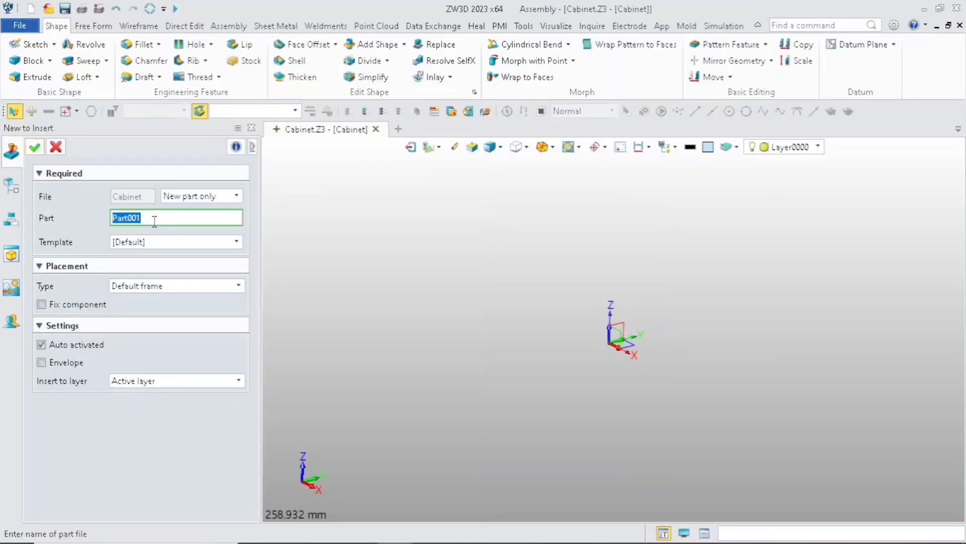
key(BackSpace)
key(Return)
key(Return)
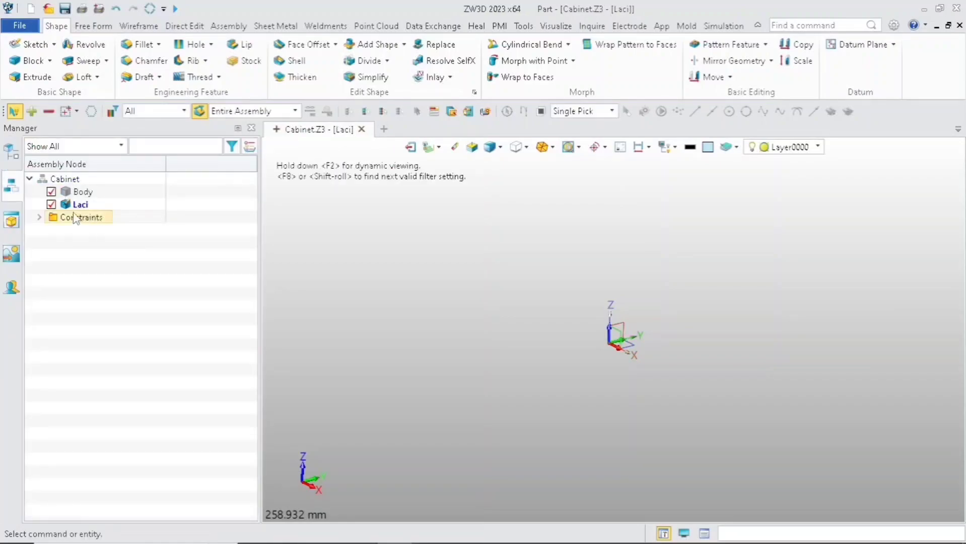
Activate the Body part and place a two-corner block from the origin, about 76.5 × 266 × 289 mm.
double_click(77, 192)
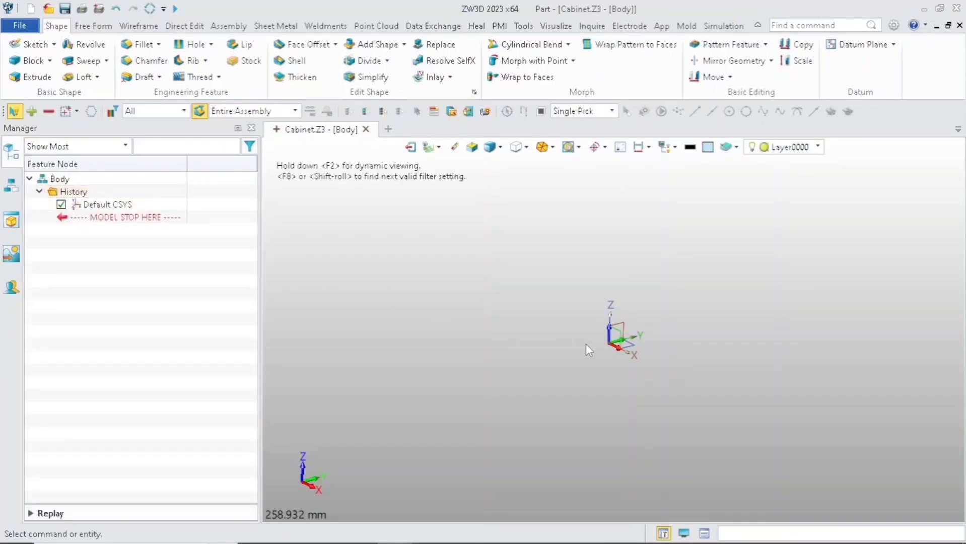
click(29, 61)
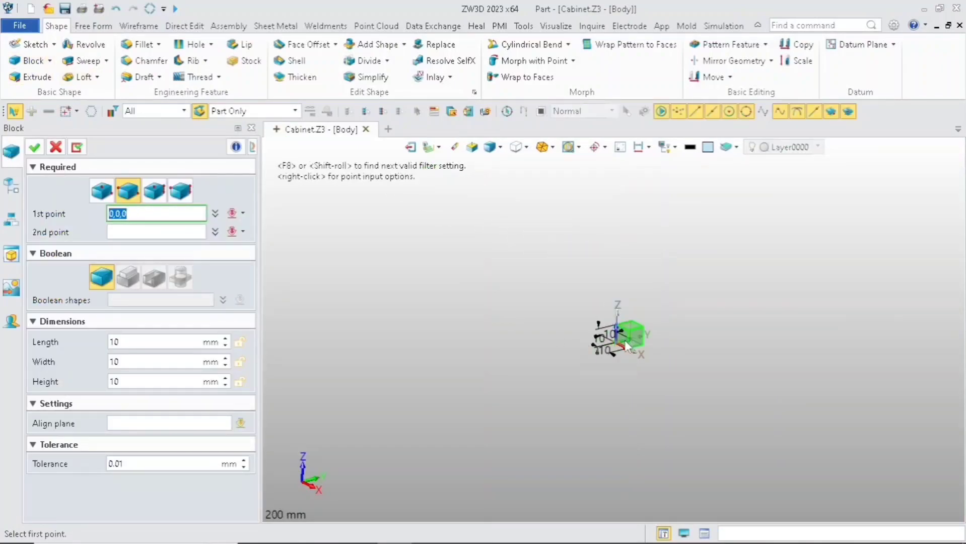
click(618, 341)
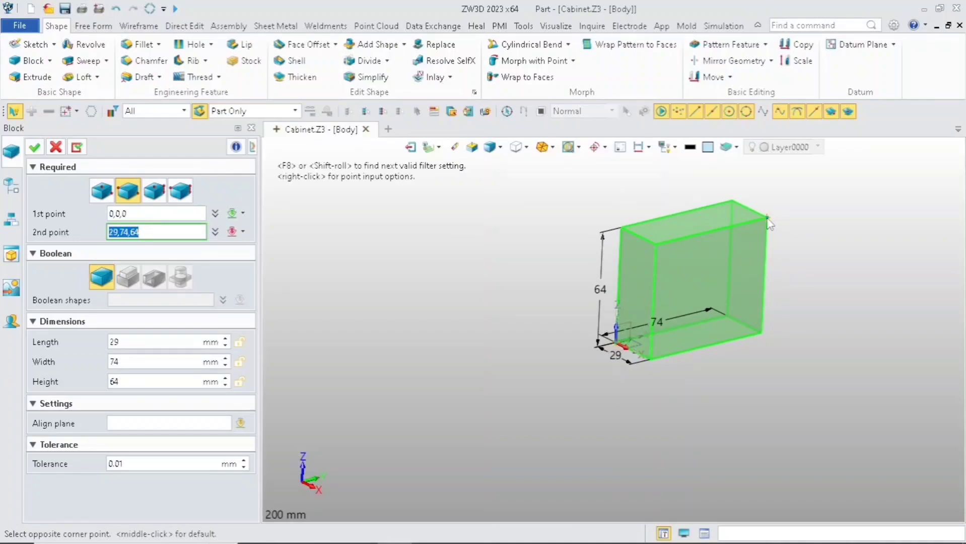
scroll(747, 228, down, 3)
middle_drag(746, 229, 624, 380)
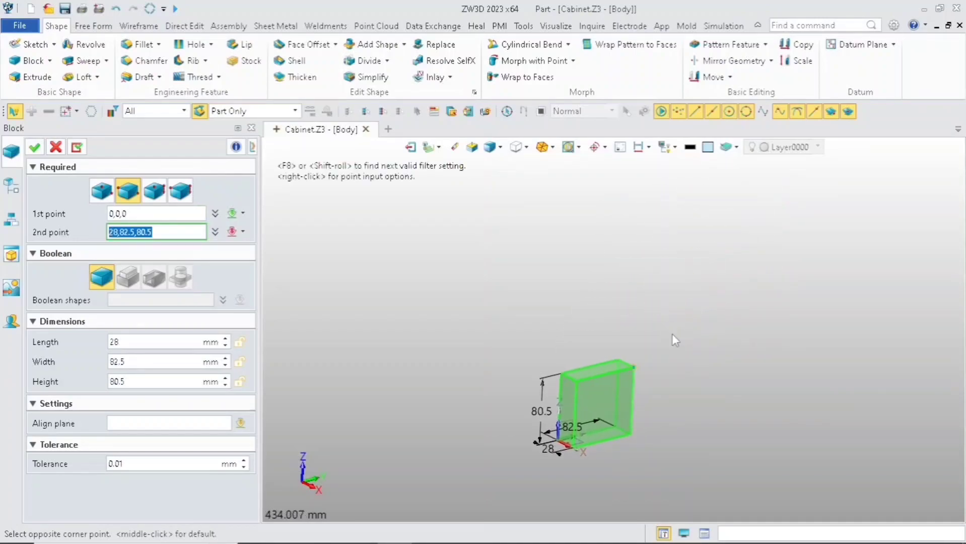
click(797, 177)
Set the block's length to 610 mm, width to 467 mm and height to 1415 mm, and create it.
click(146, 341)
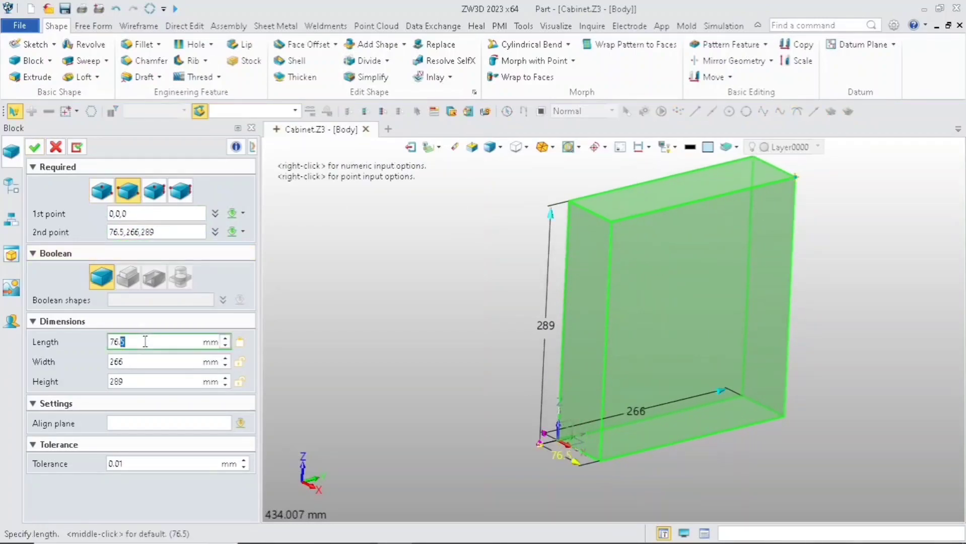
key(BackSpace)
key(Return)
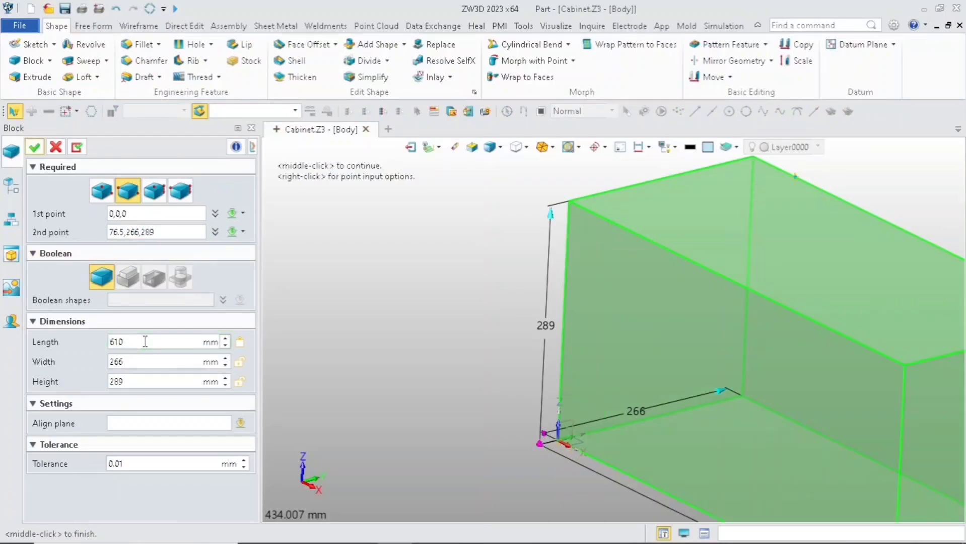
click(140, 362)
key(BackSpace)
text(467)
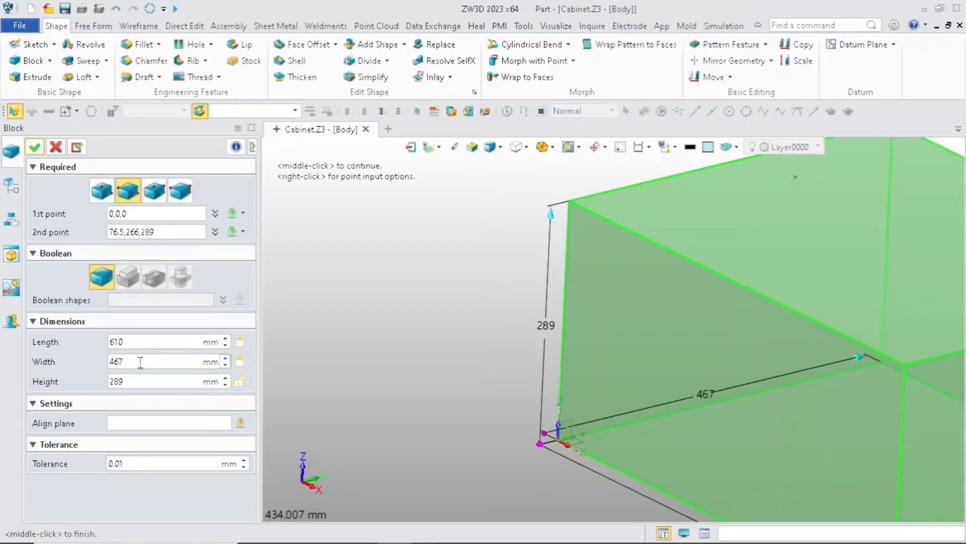
key(Tab)
key(BackSpace)
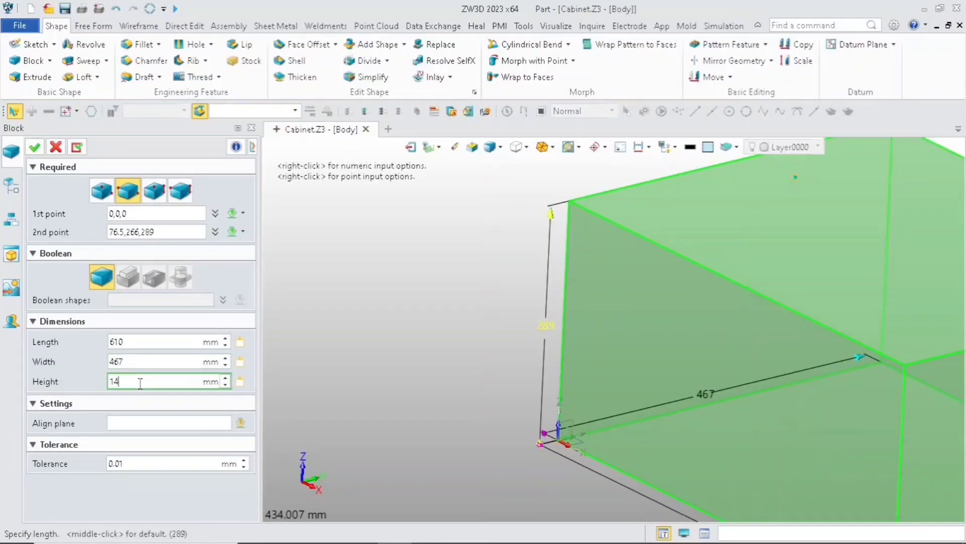
key(Return)
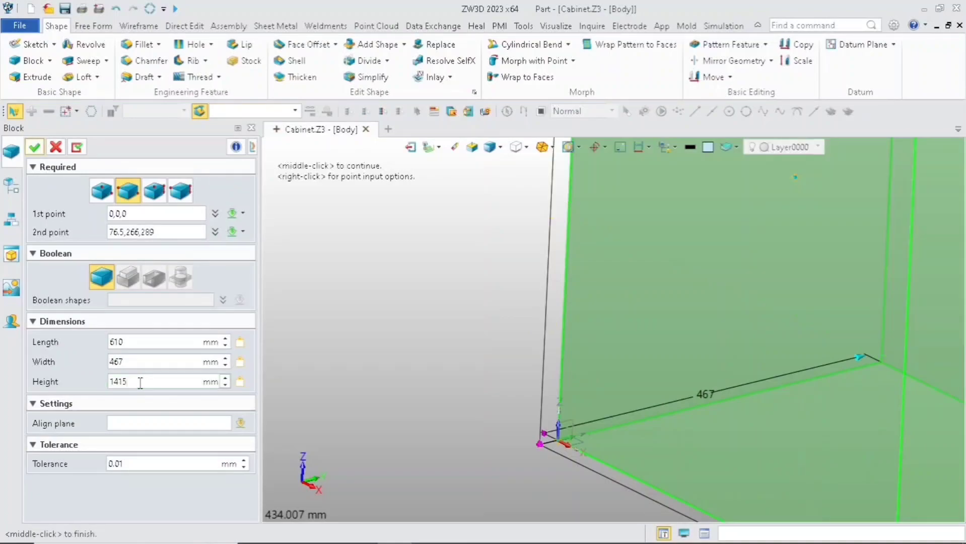
key(ctrl+f)
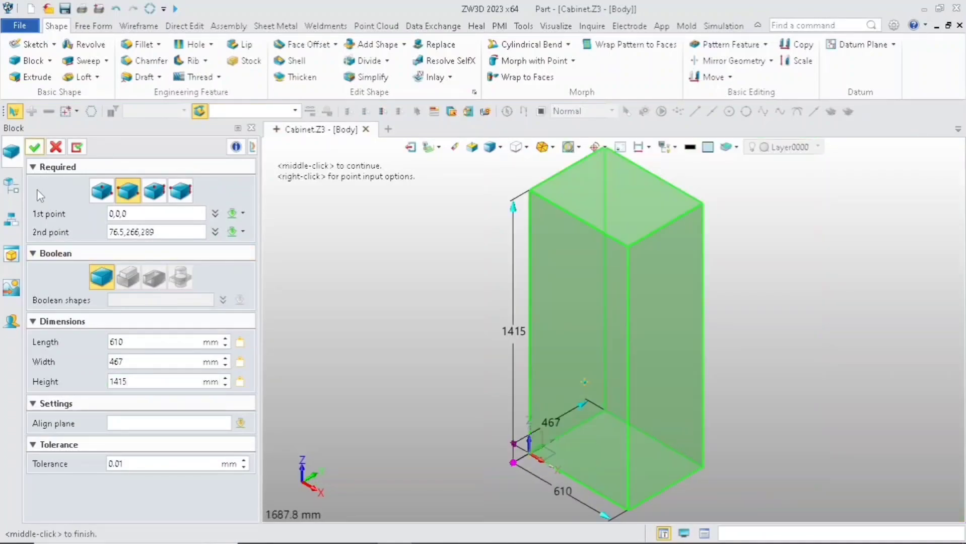
click(34, 147)
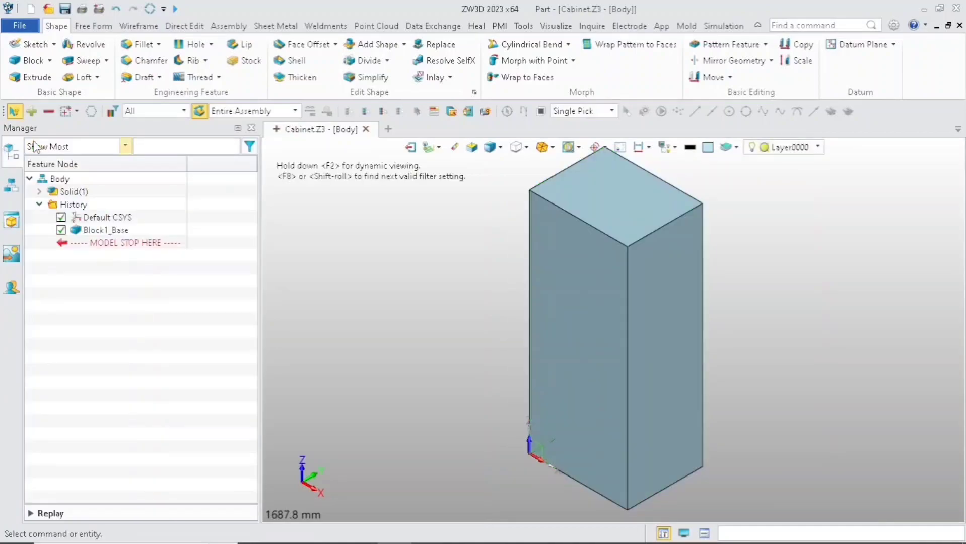
Shell the block with a thickness of -15 mm, leaving the top face and the 467 mm wide front face open.
click(292, 61)
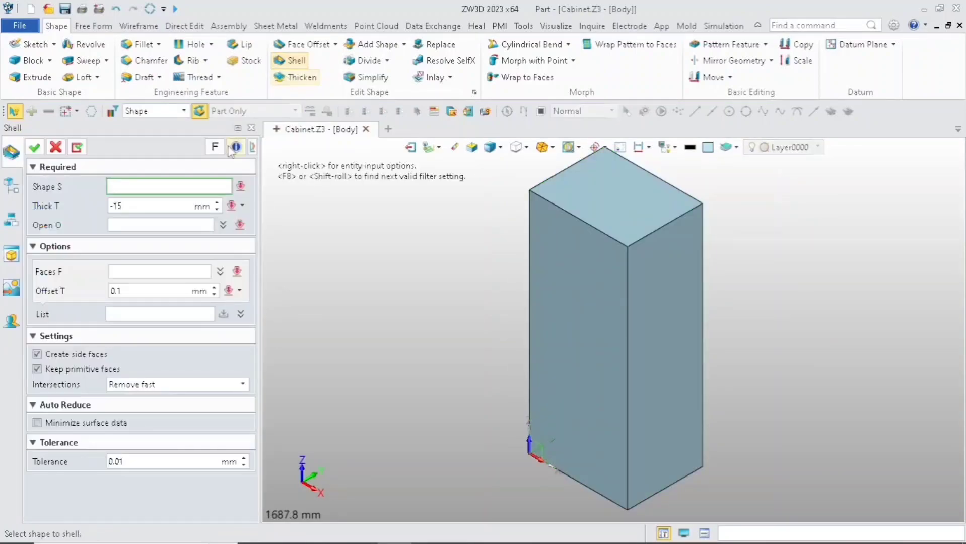
click(613, 235)
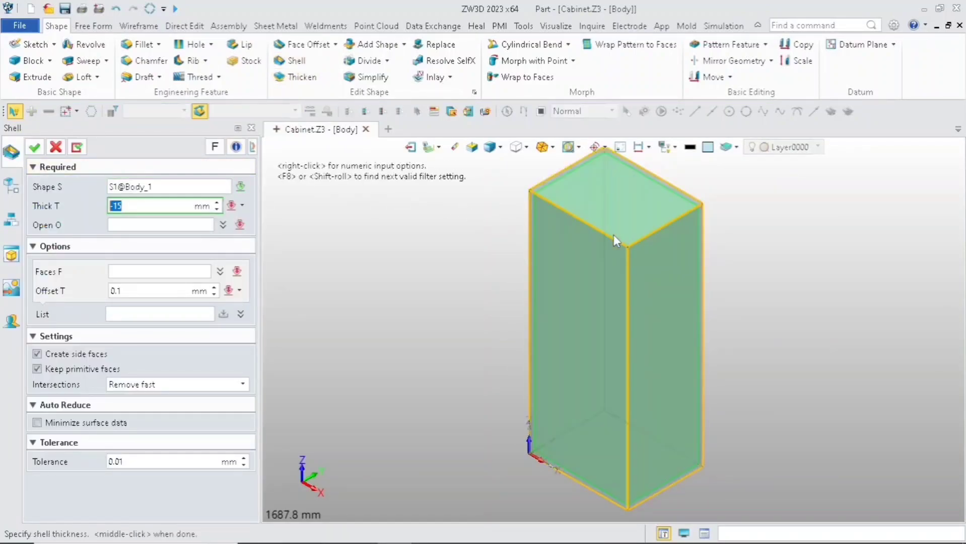
scroll(411, 261, up, 2)
click(145, 206)
click(140, 225)
click(428, 302)
click(408, 247)
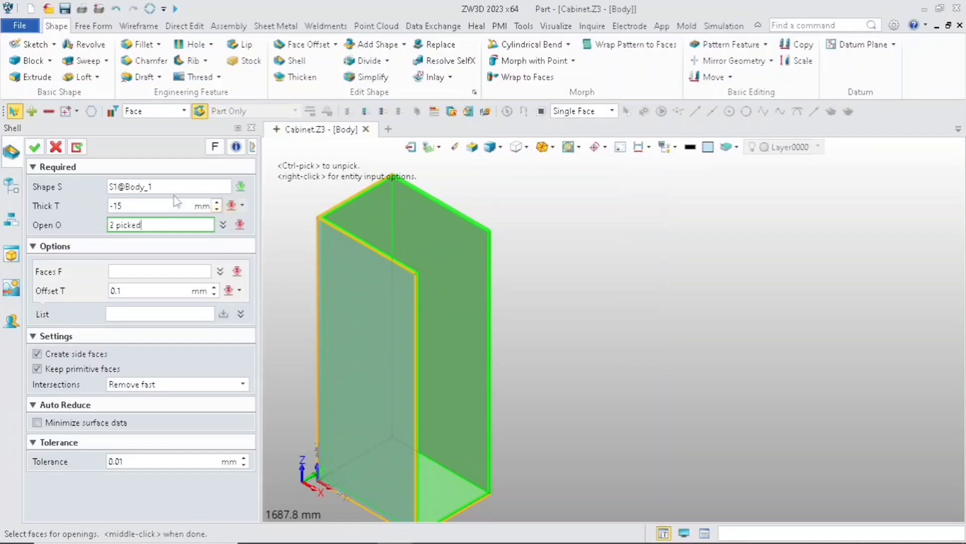
click(151, 205)
click(34, 147)
Create a sketch on the top rim face of the shelled body.
scroll(312, 212, up, 3)
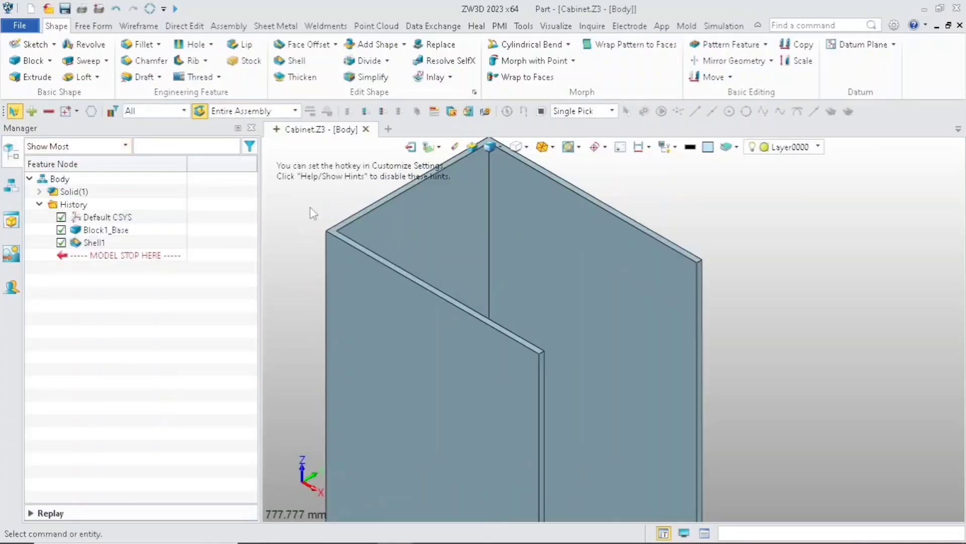
click(33, 44)
scroll(378, 232, up, 3)
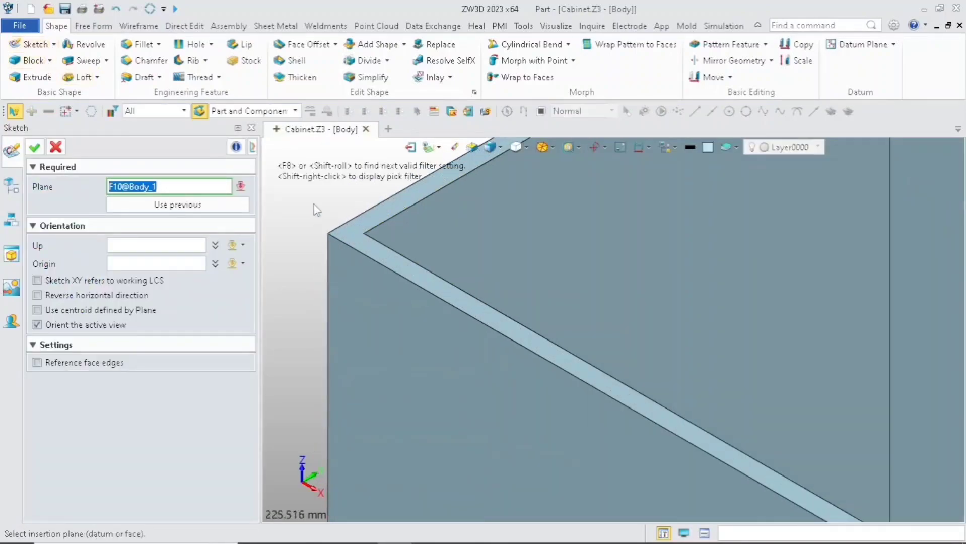
click(370, 231)
scroll(348, 234, down, 3)
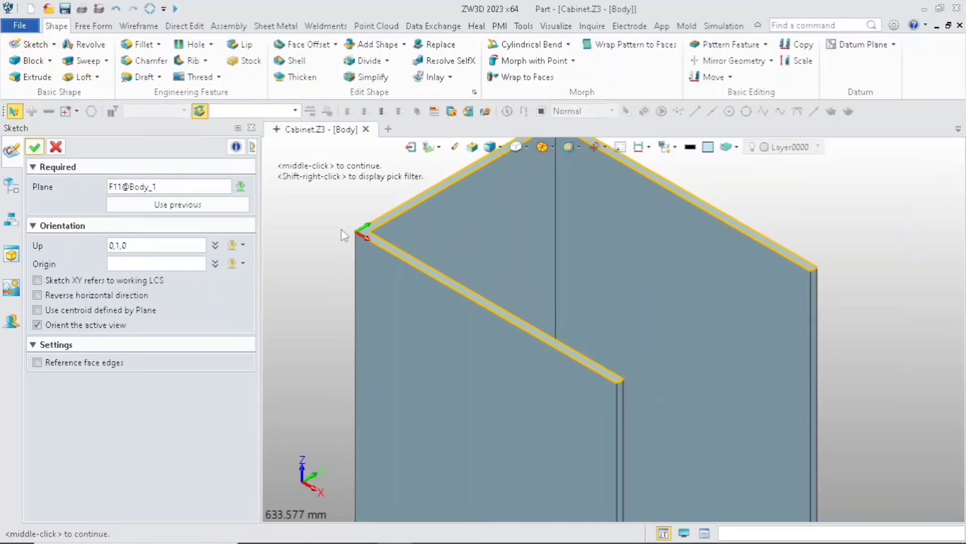
click(35, 147)
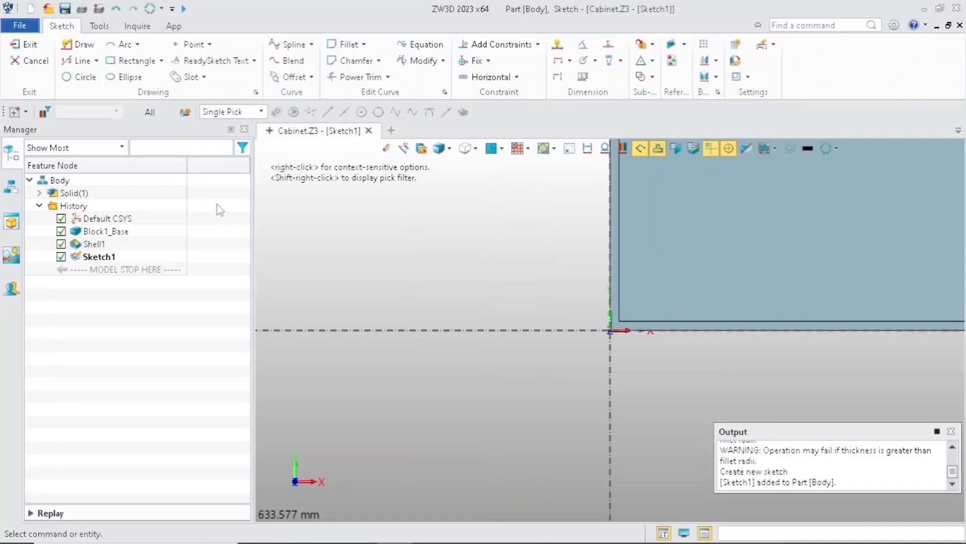
Start a curve offset in the sketch and select the four outer edges of the body's underside.
key(ctrl+Home)
scroll(314, 243, down, 2)
right_drag(437, 347, 383, 297)
click(294, 78)
scroll(384, 241, down, 3)
scroll(468, 333, up, 5)
click(448, 316)
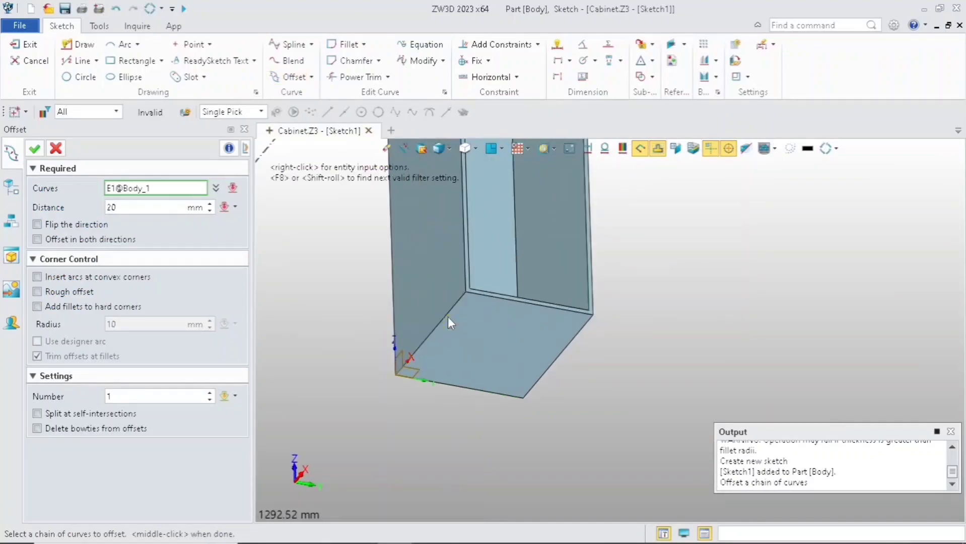
scroll(503, 386, up, 5)
click(500, 408)
click(500, 409)
scroll(428, 371, down, 5)
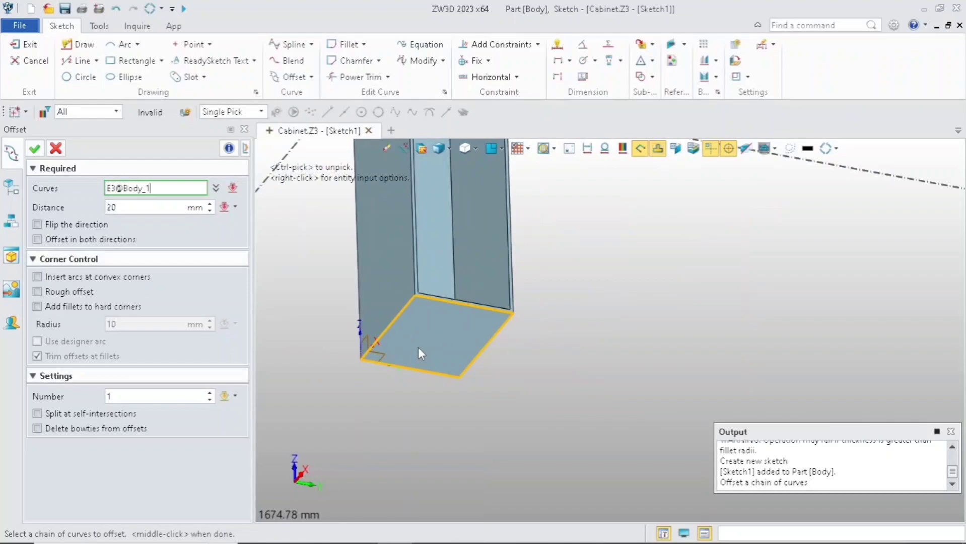
Offset the selected edges outward by 20 mm and exit the sketch.
key(ctrl+Home)
scroll(607, 187, up, 3)
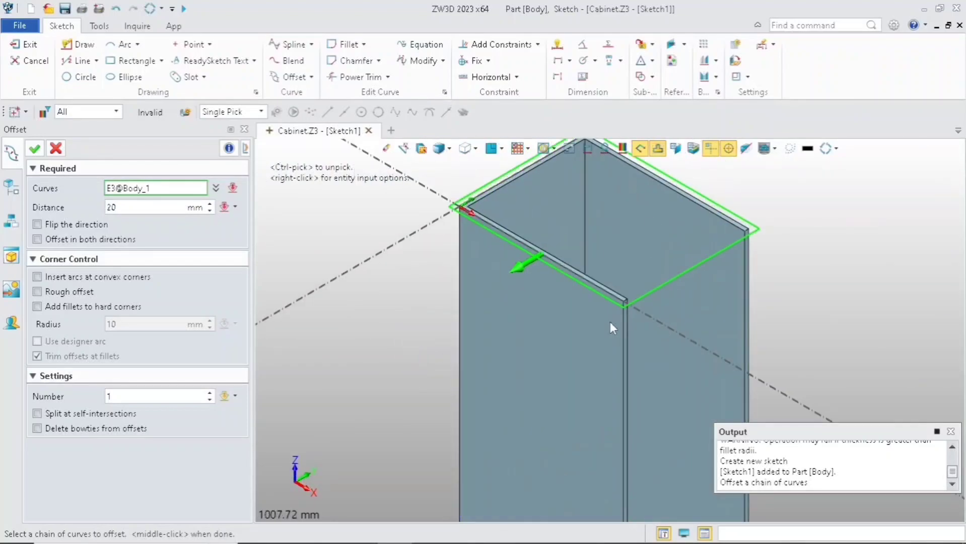
middle_click(244, 225)
scroll(630, 277, up, 2)
text(20)
click(162, 191)
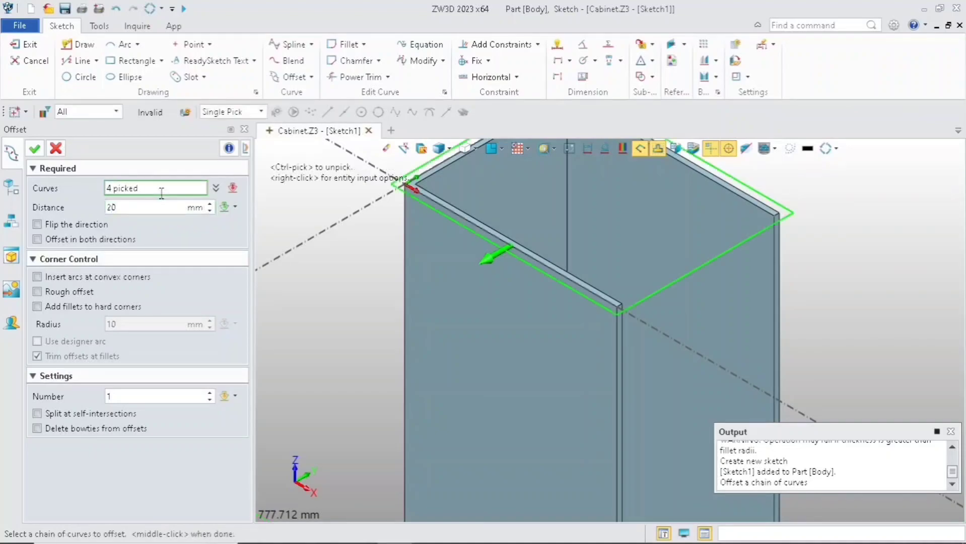
click(35, 149)
scroll(454, 262, down, 4)
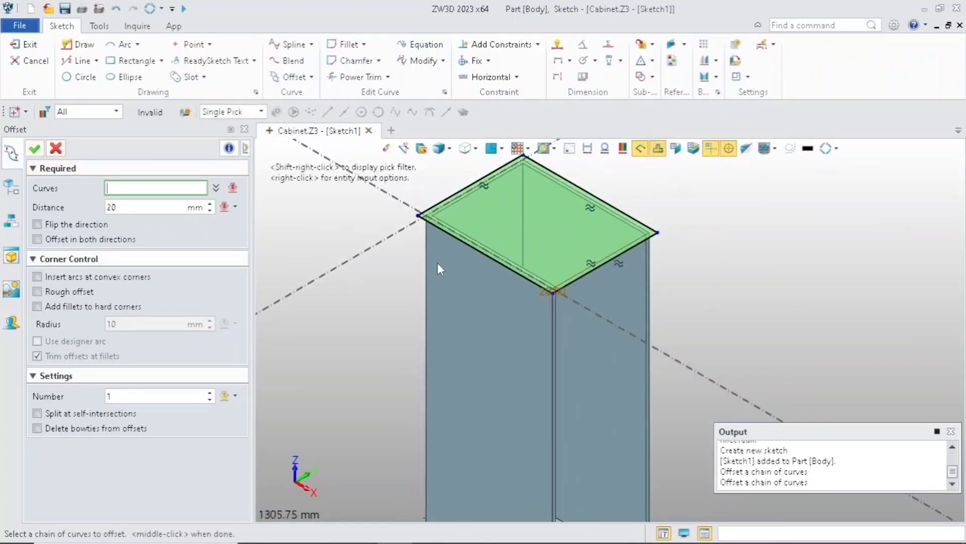
right_drag(440, 263, 434, 276)
click(56, 153)
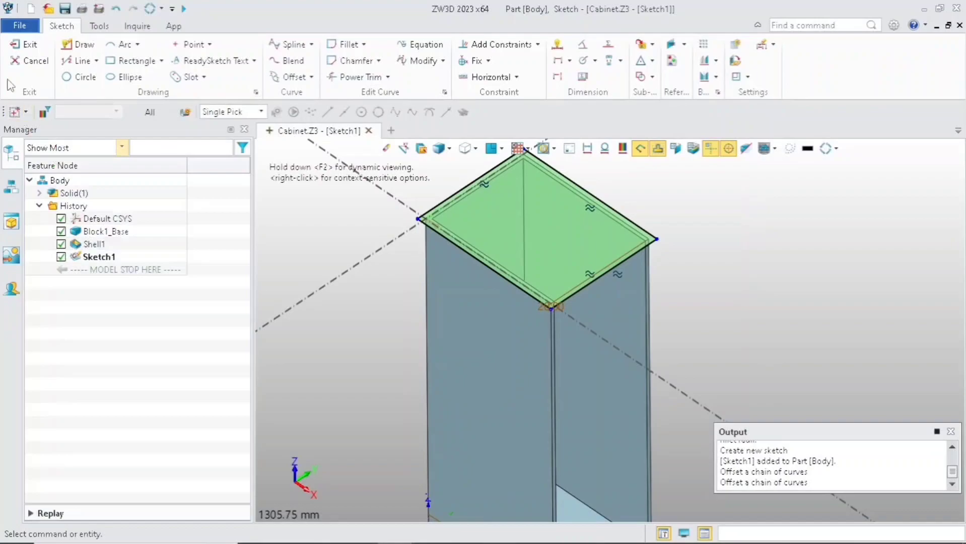
click(18, 44)
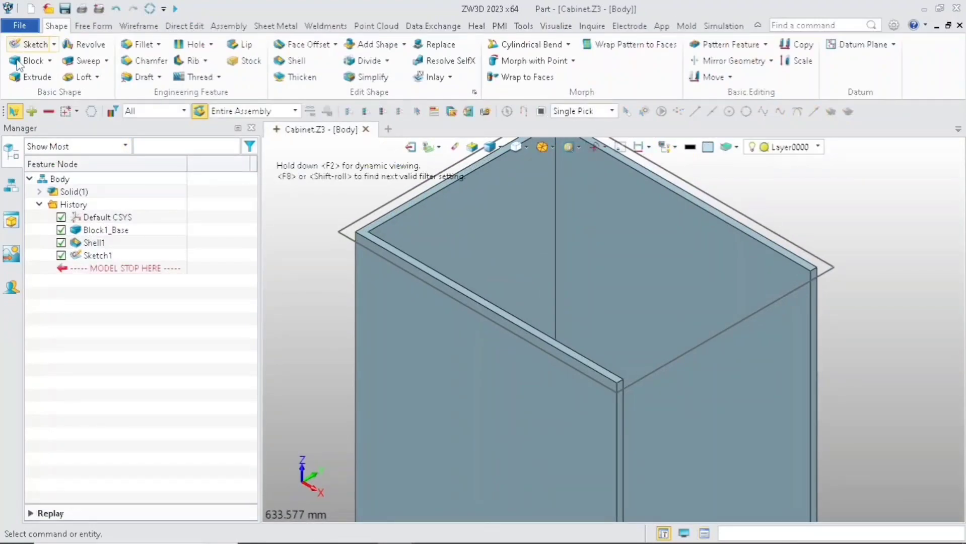
Extrude the offset outline upward 40 mm on one side to form the overhanging top panel.
click(22, 79)
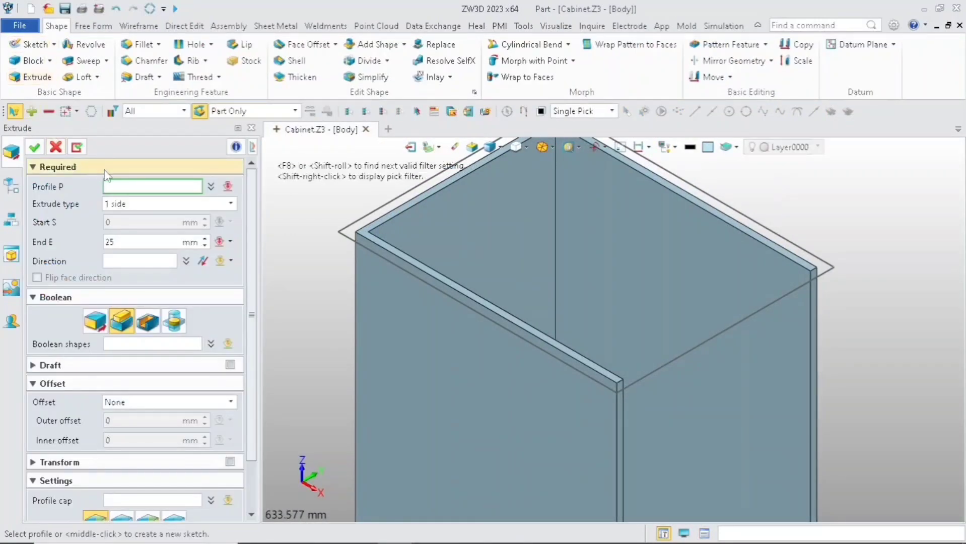
click(346, 229)
click(132, 242)
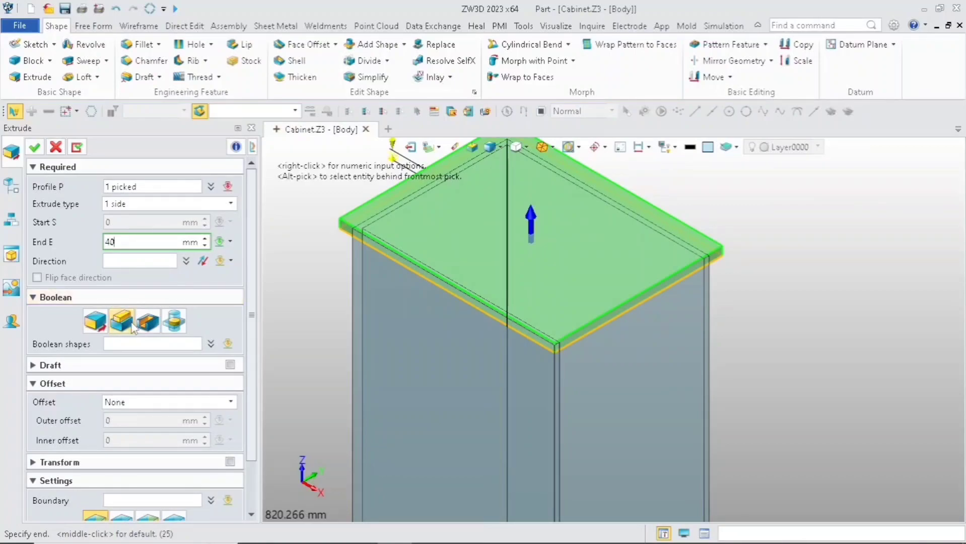
click(134, 262)
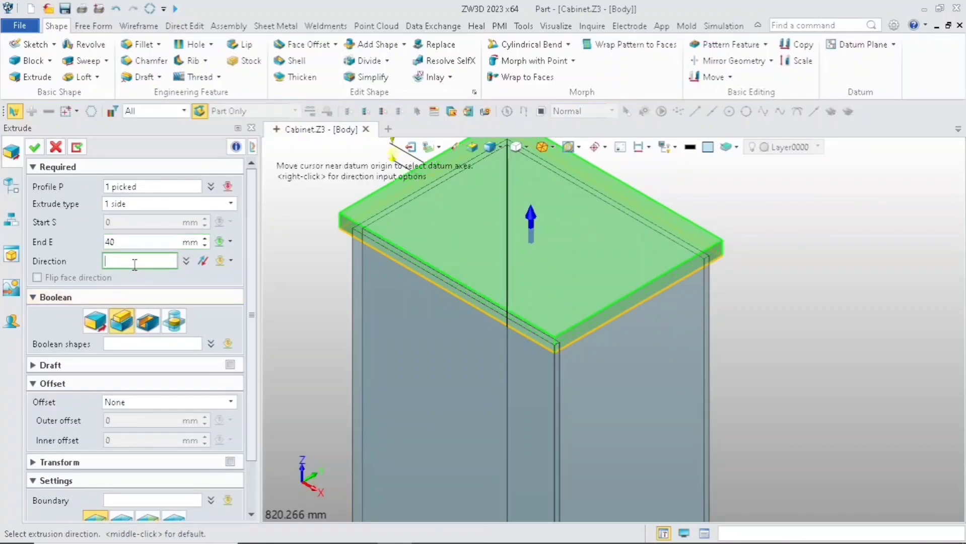
click(34, 147)
Create a sketch on the upper face of the top panel.
scroll(538, 282, down, 4)
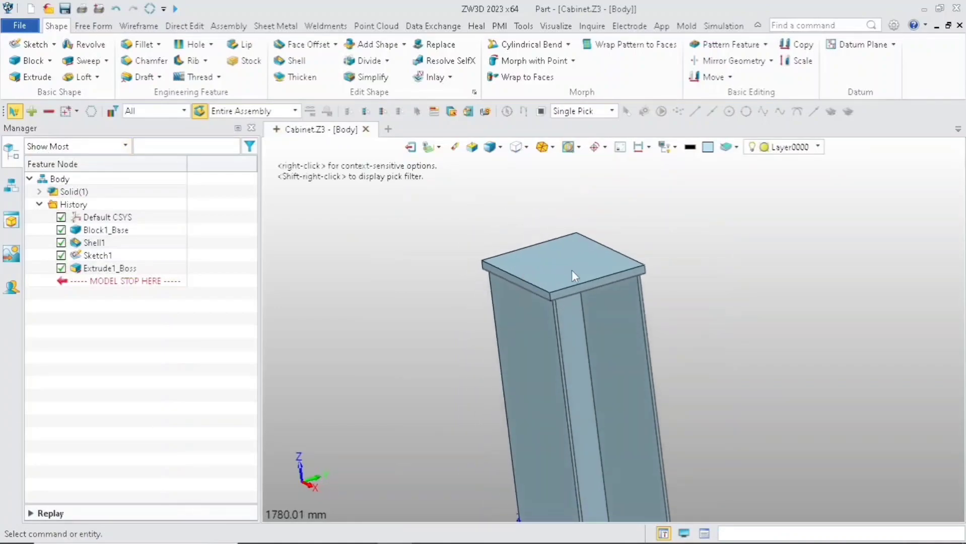
scroll(535, 255, up, 4)
right_click(534, 254)
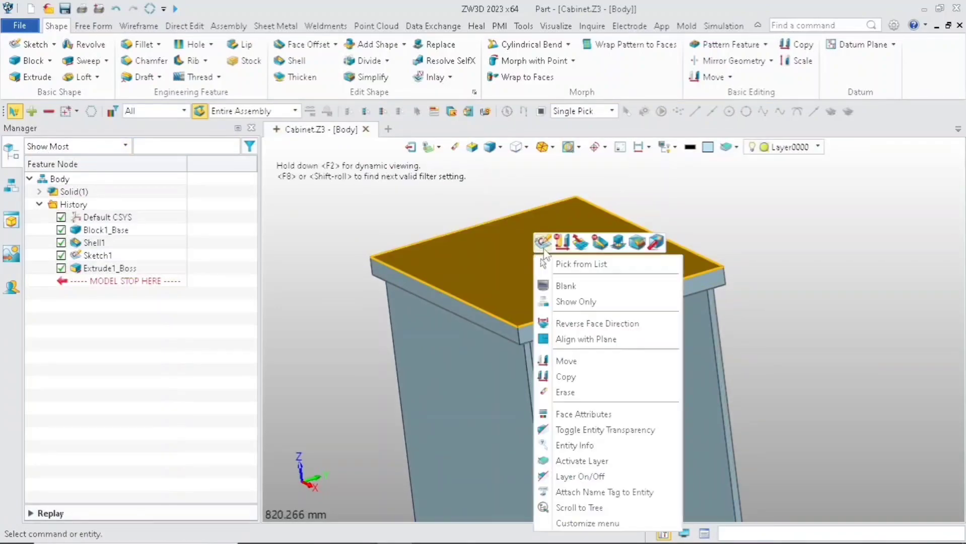
click(543, 243)
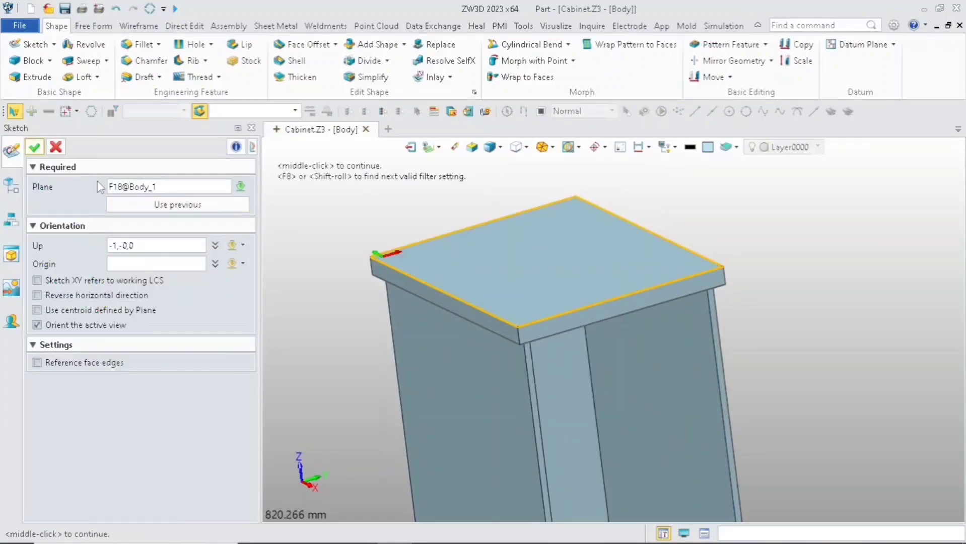
click(35, 147)
Project the top panel's upper face into the sketch as reference geometry, with construction geometry off.
scroll(690, 317, down, 3)
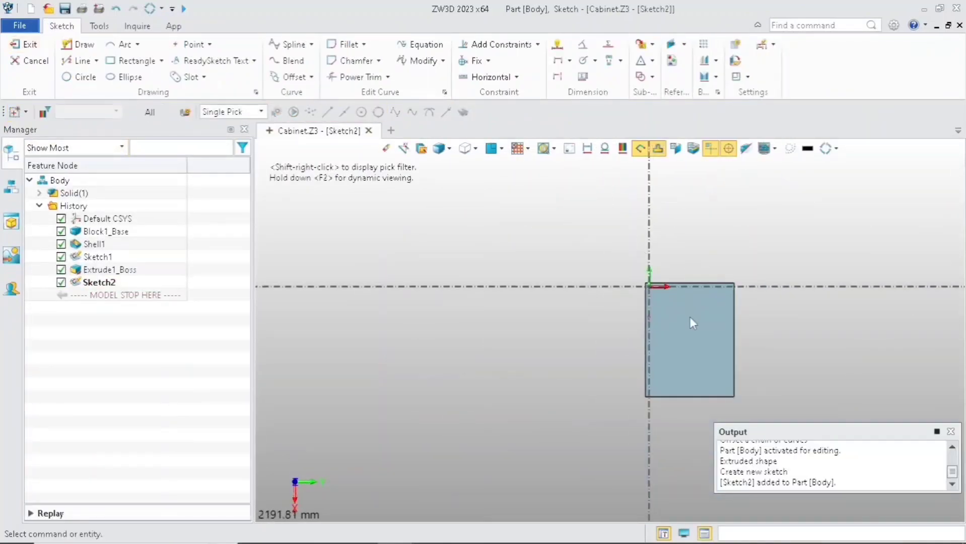
scroll(632, 286, up, 5)
scroll(642, 288, up, 2)
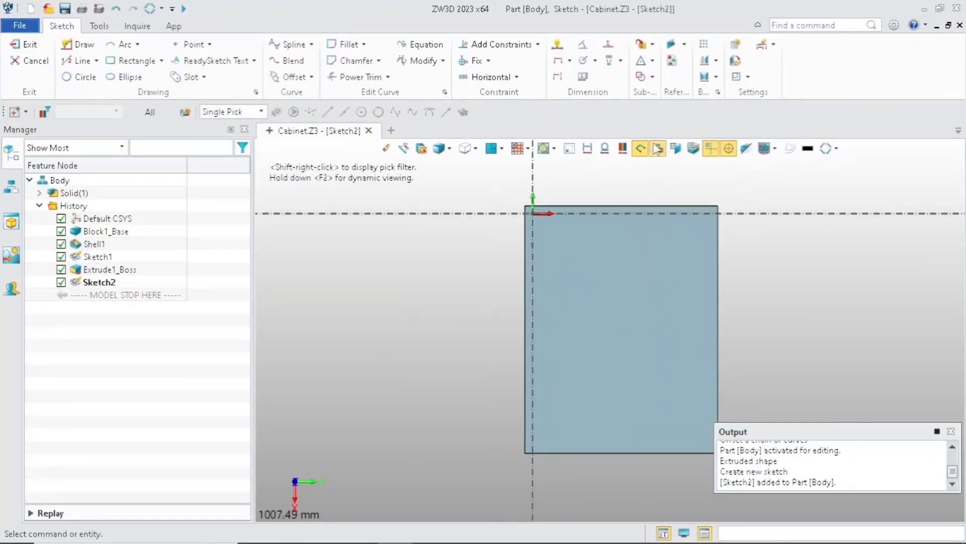
click(671, 45)
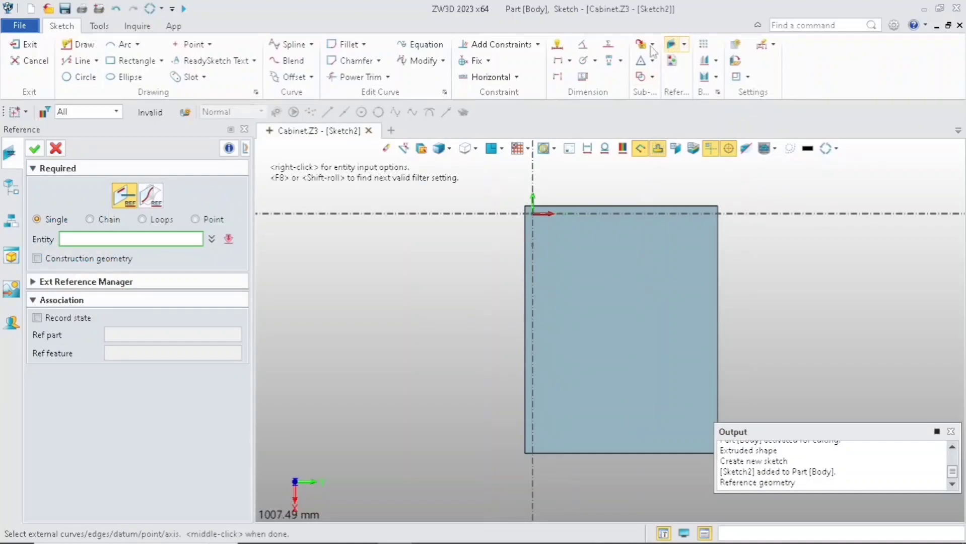
click(38, 258)
click(49, 256)
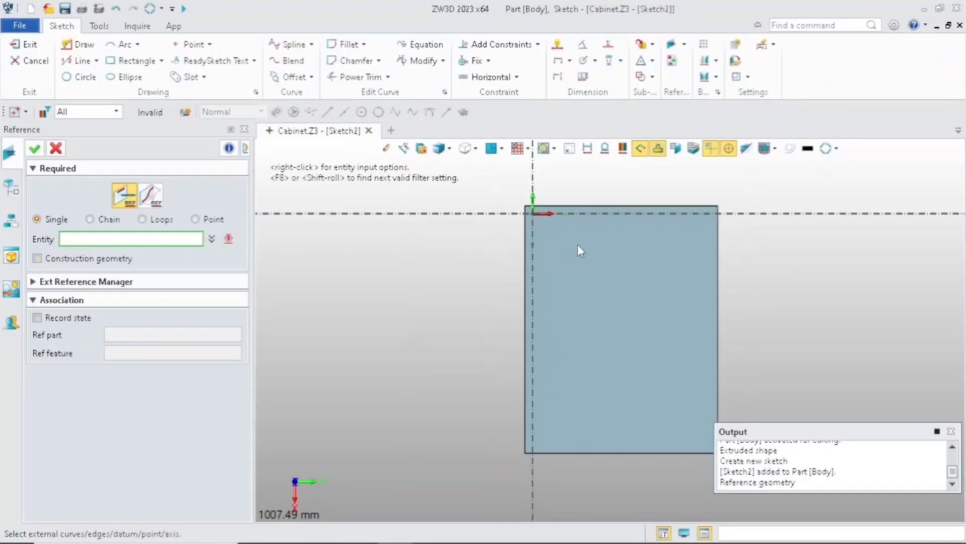
click(598, 246)
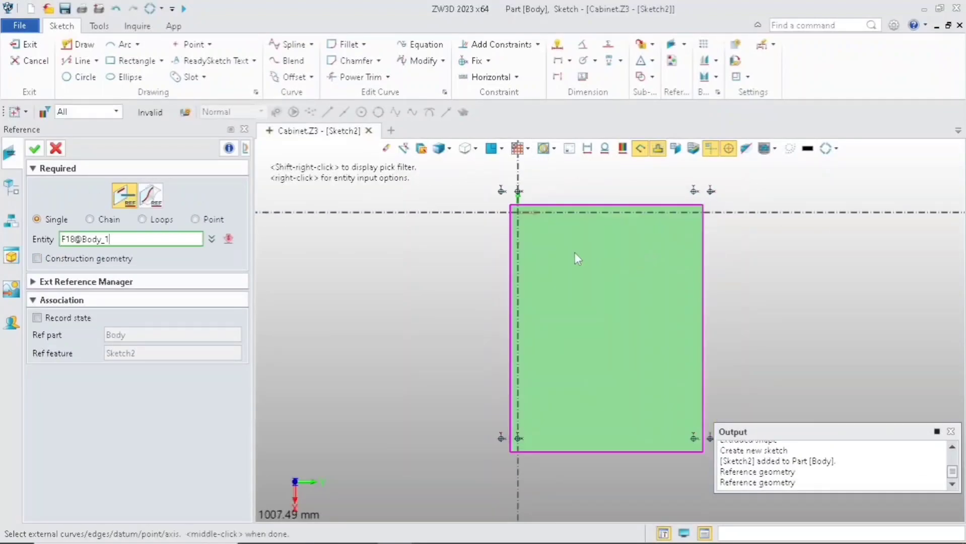
click(34, 148)
Start a curve offset and select the four reference edges of the top panel's outline.
scroll(493, 237, down, 3)
scroll(493, 235, down, 4)
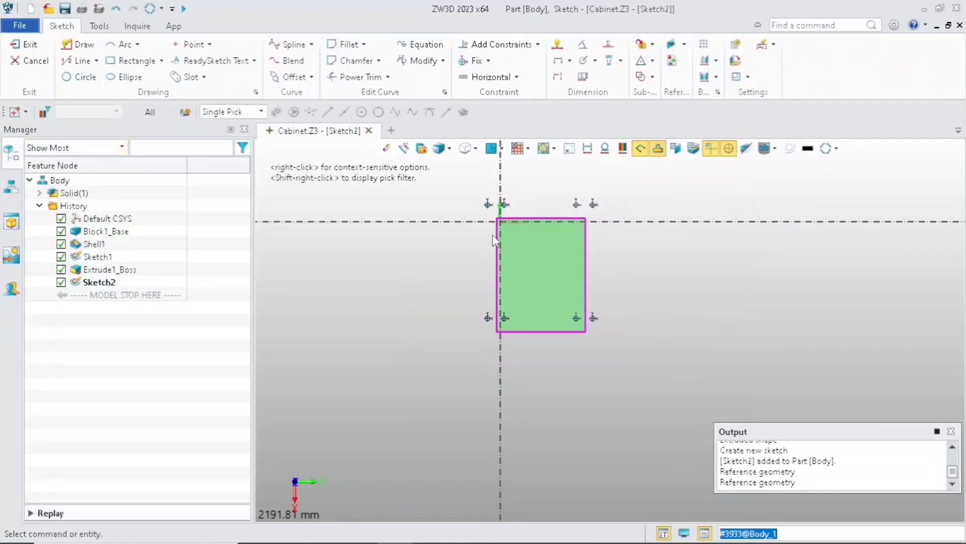
middle_drag(503, 233, 479, 199)
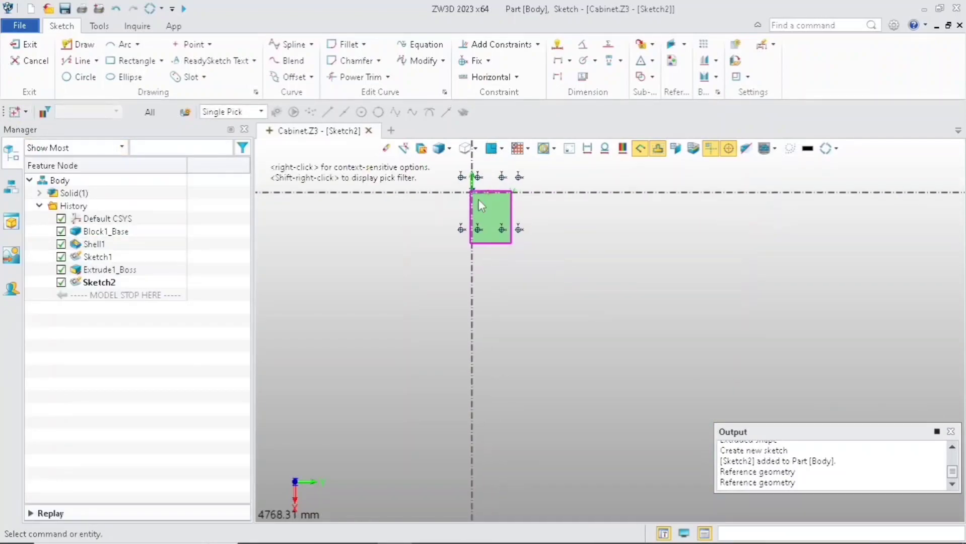
scroll(479, 200, up, 4)
click(288, 77)
click(483, 178)
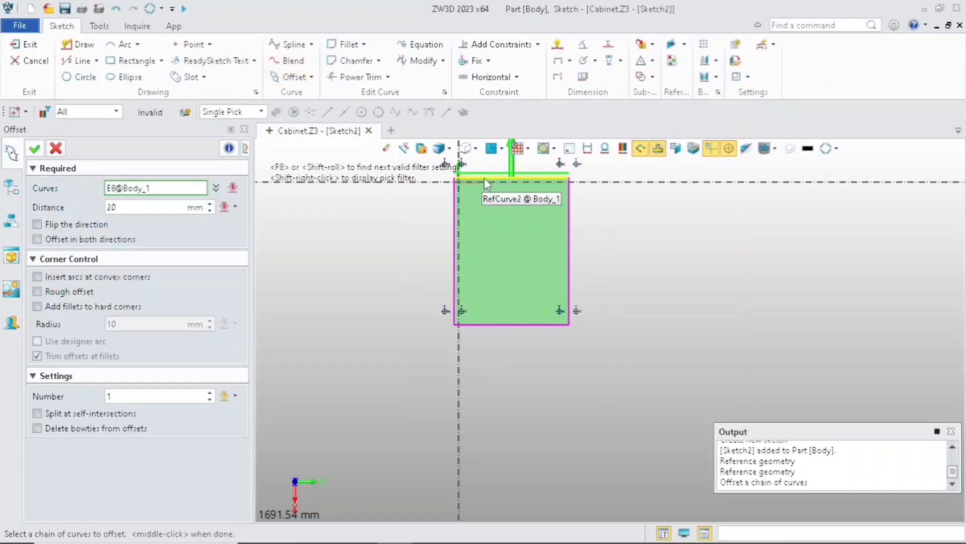
scroll(483, 178, up, 1)
click(444, 232)
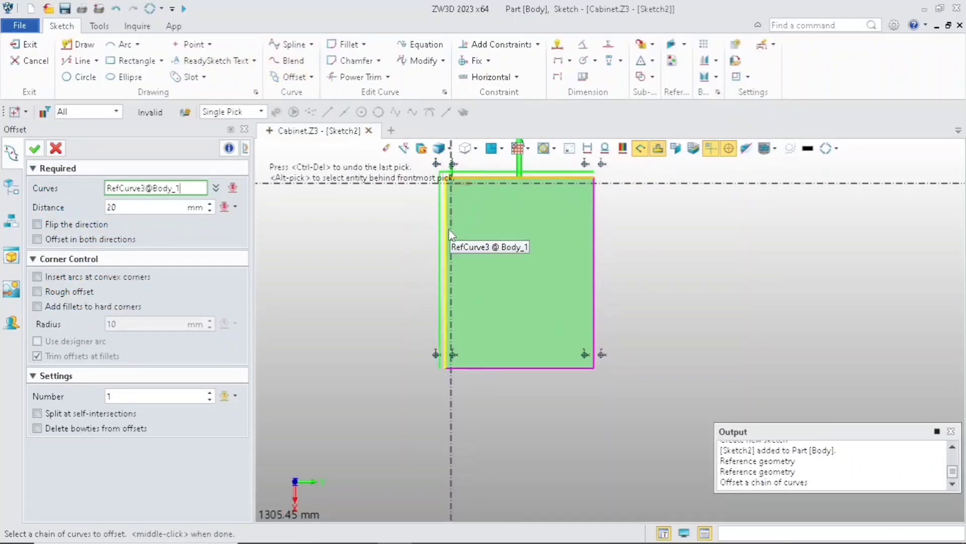
click(501, 370)
click(595, 337)
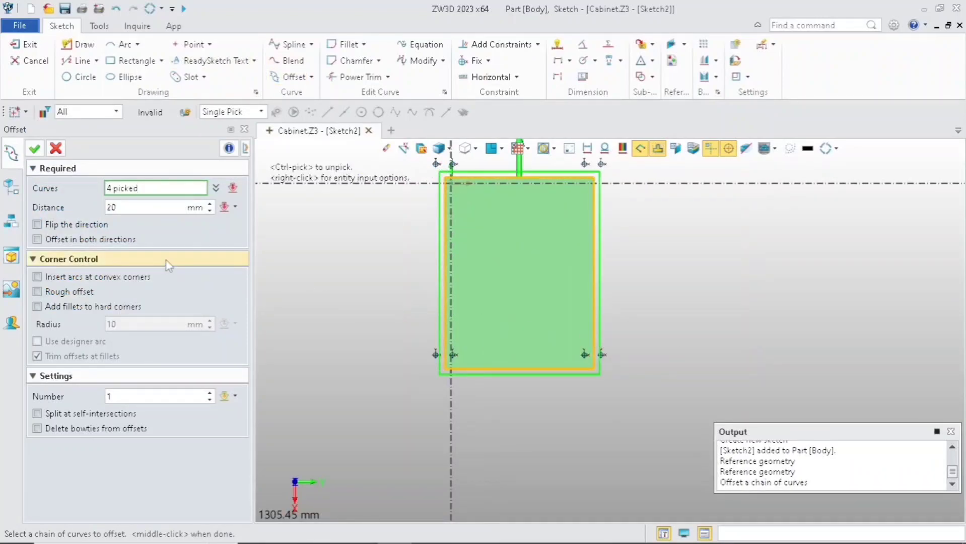
Flip the offset direction inward, offset the selected edges by 20 mm, and exit the sketch.
click(45, 223)
click(121, 208)
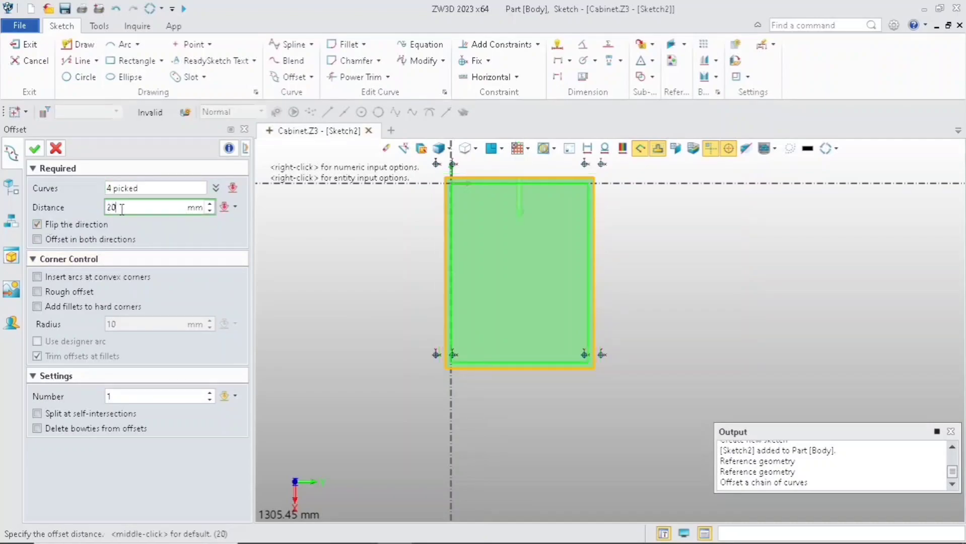
click(33, 150)
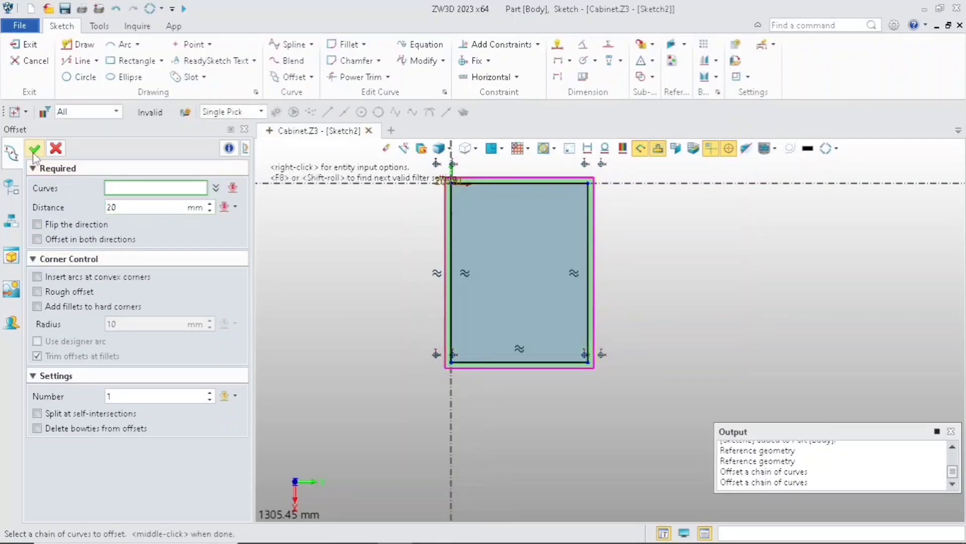
click(56, 148)
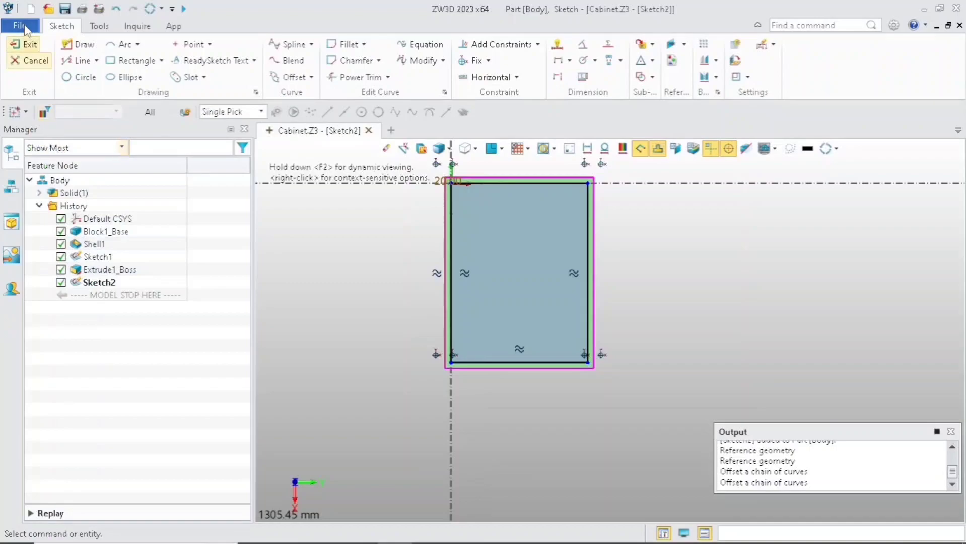
click(26, 45)
Cut a groove around the top panel by extruding the border sketch downward, two-sided, with start 10 mm and end 30 mm.
click(30, 77)
scroll(288, 262, up, 2)
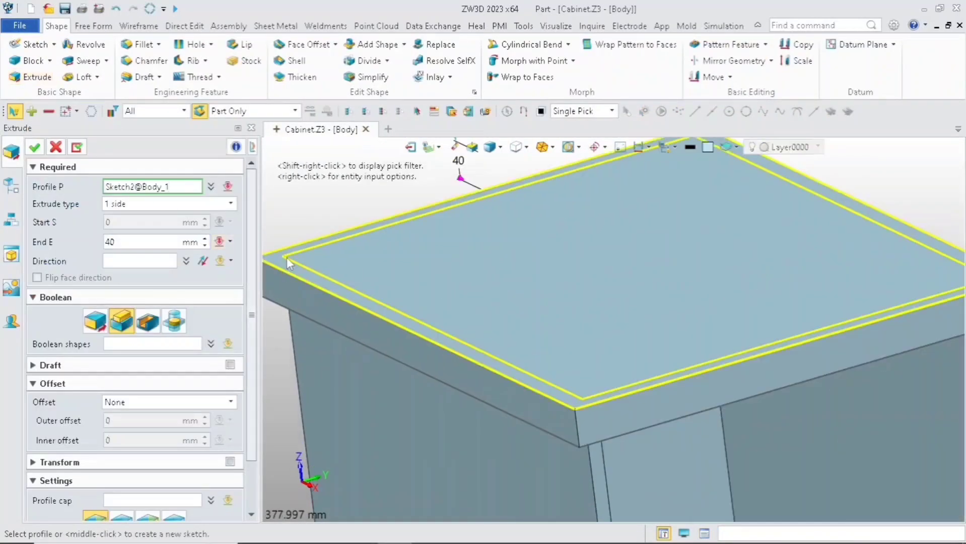
click(288, 262)
click(203, 261)
click(197, 207)
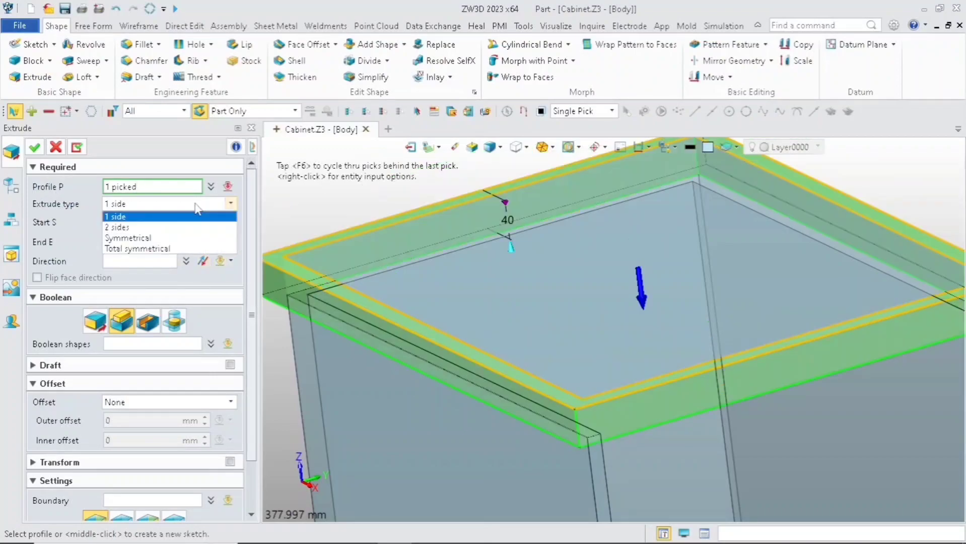
click(126, 227)
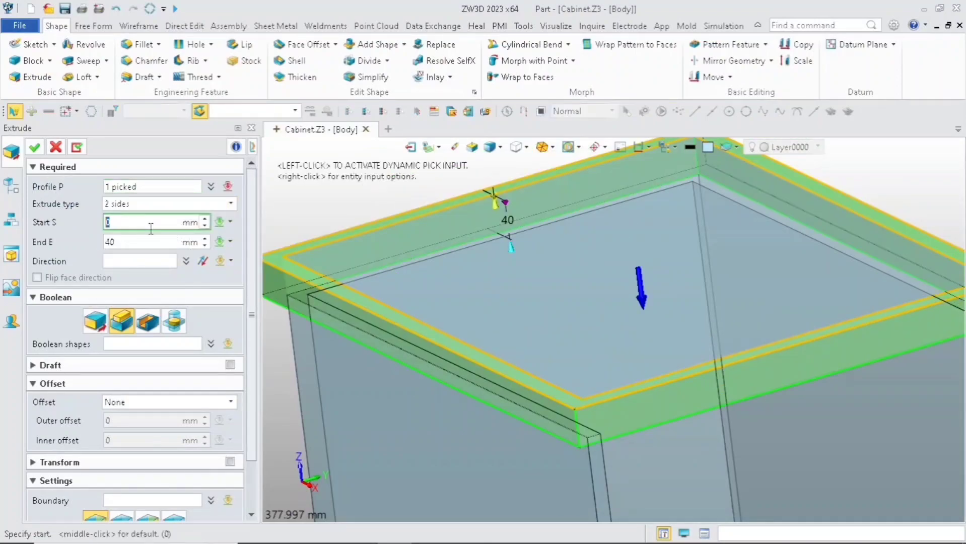
text(10)
click(143, 242)
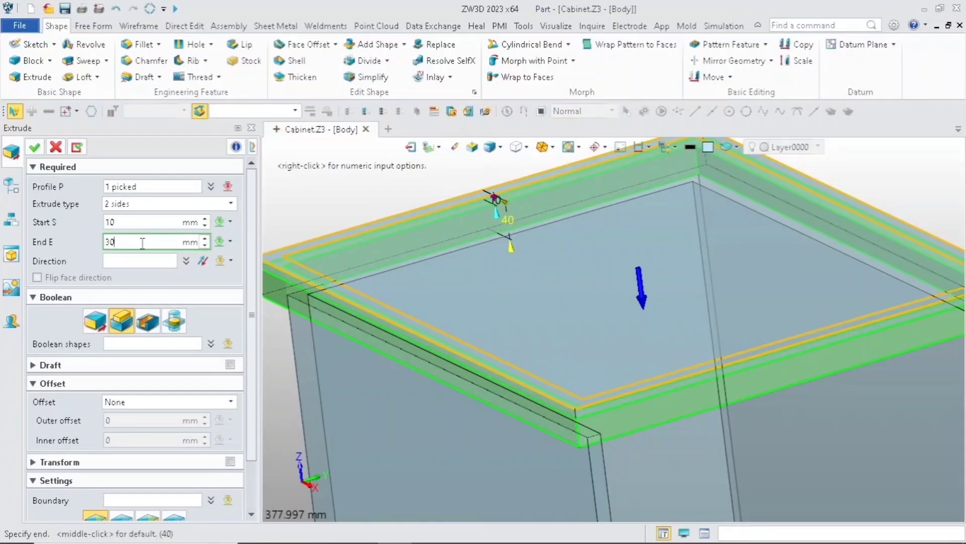
click(154, 223)
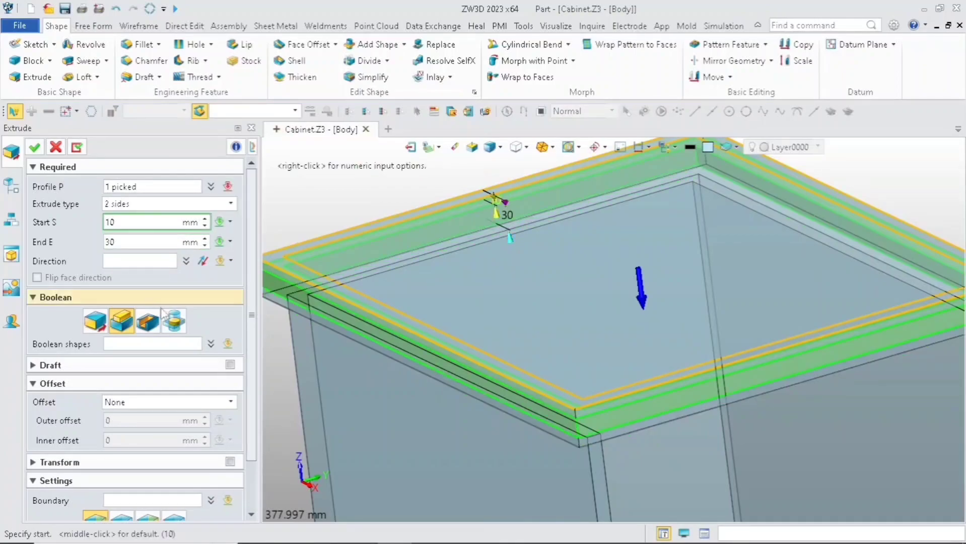
click(158, 322)
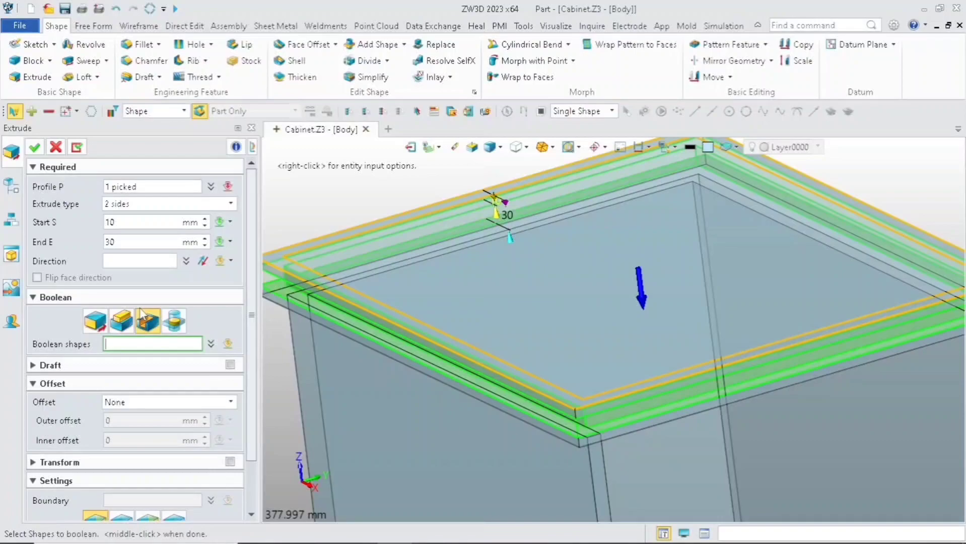
click(35, 148)
Start a 5 mm fillet and select the short vertical edges at two adjacent corners of the grooved top panel.
scroll(417, 271, down, 4)
scroll(370, 279, up, 2)
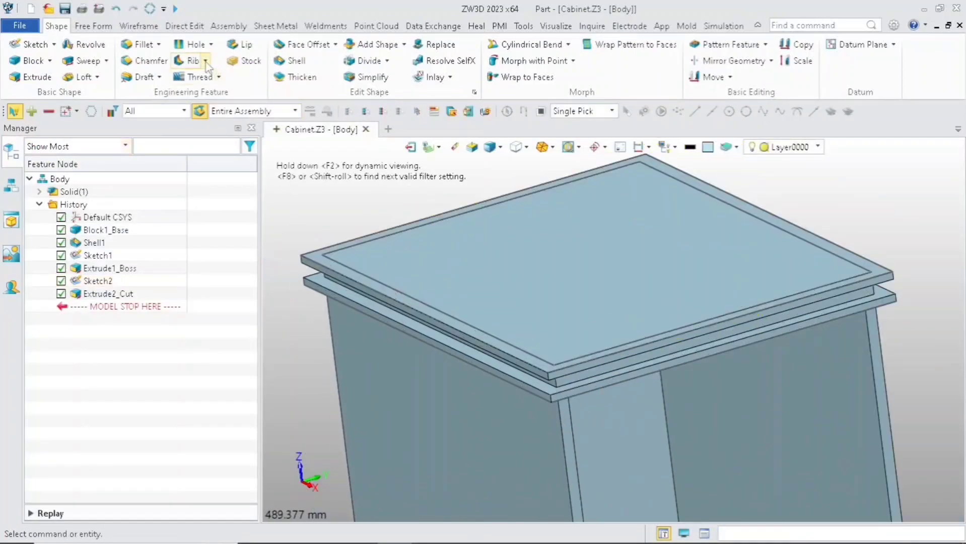
click(138, 46)
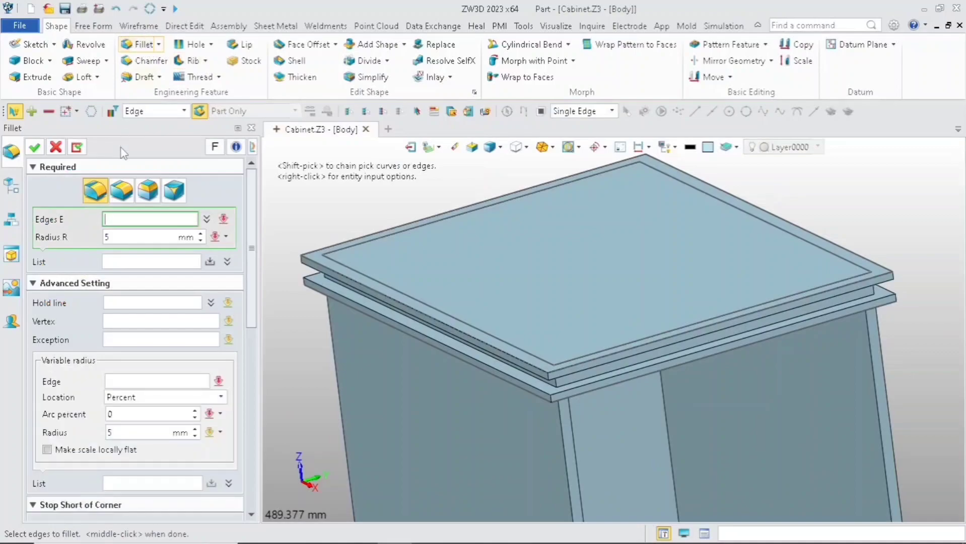
click(134, 219)
scroll(539, 388, up, 3)
click(562, 369)
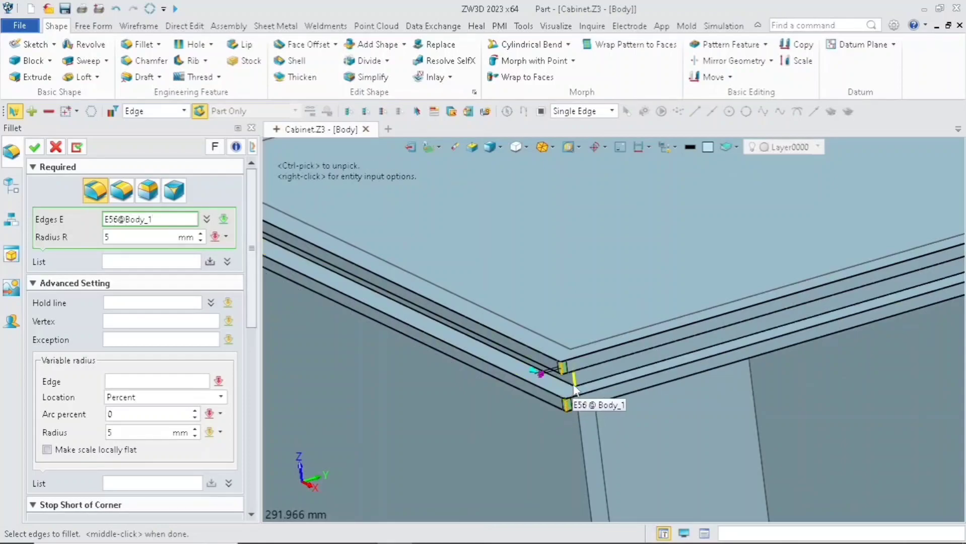
scroll(574, 389, down, 3)
scroll(379, 284, up, 5)
click(442, 313)
click(374, 265)
click(381, 319)
Add the short vertical edges at the panel's other two corners and apply the 5 mm fillet.
scroll(382, 318, down, 7)
scroll(578, 338, down, 3)
right_drag(578, 338, 632, 367)
scroll(662, 335, up, 8)
click(434, 359)
click(424, 378)
click(435, 401)
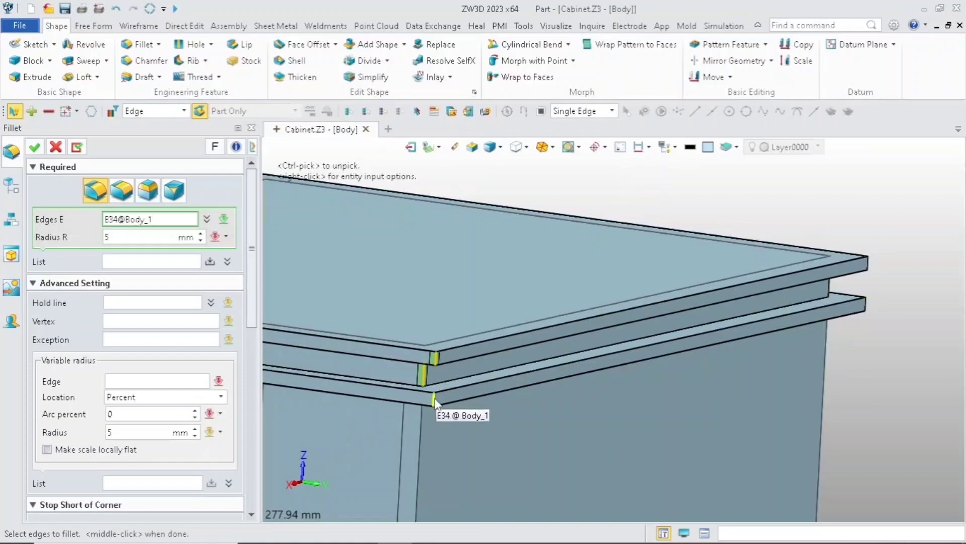
scroll(876, 328, up, 3)
click(871, 293)
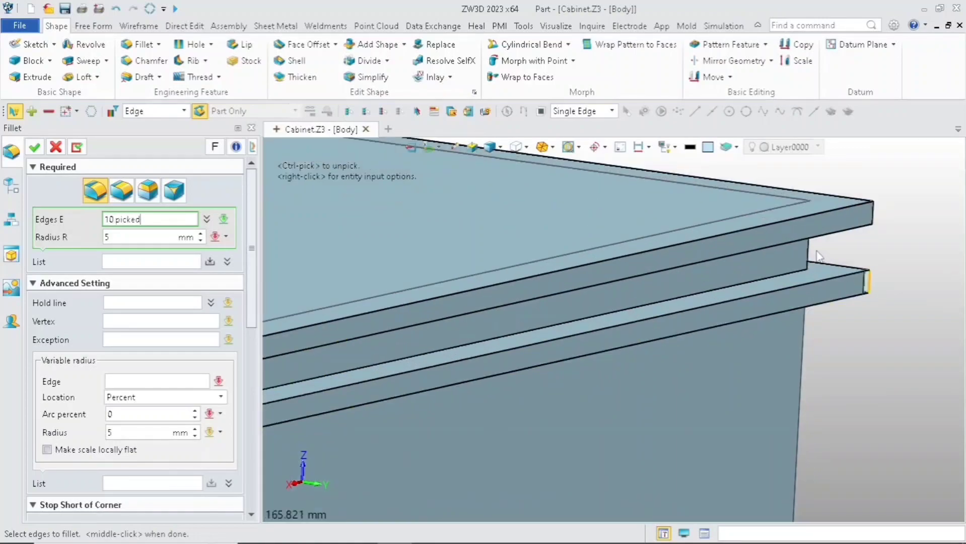
click(807, 254)
click(874, 214)
click(34, 147)
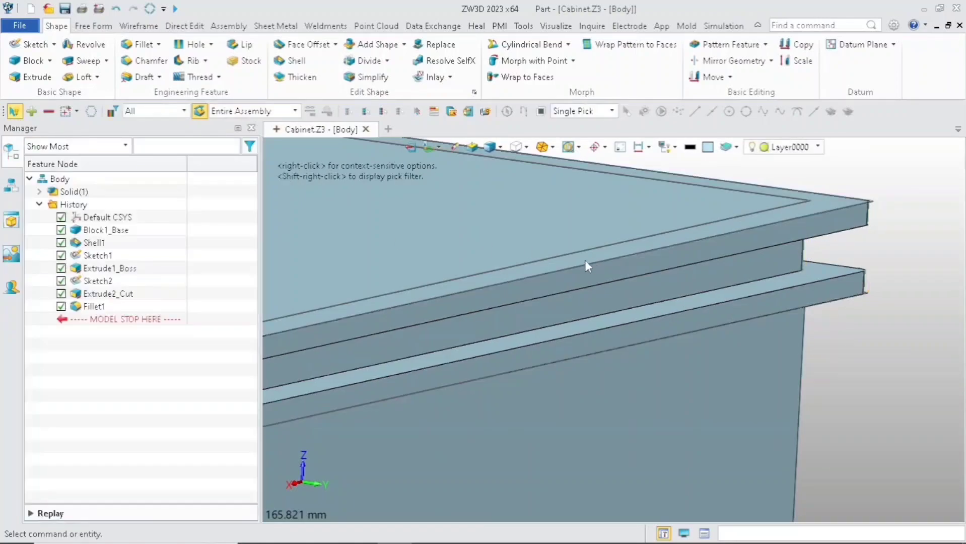
Create a sketch on the inner floor face of the cabinet body.
key(ctrl+Home)
scroll(679, 282, down, 5)
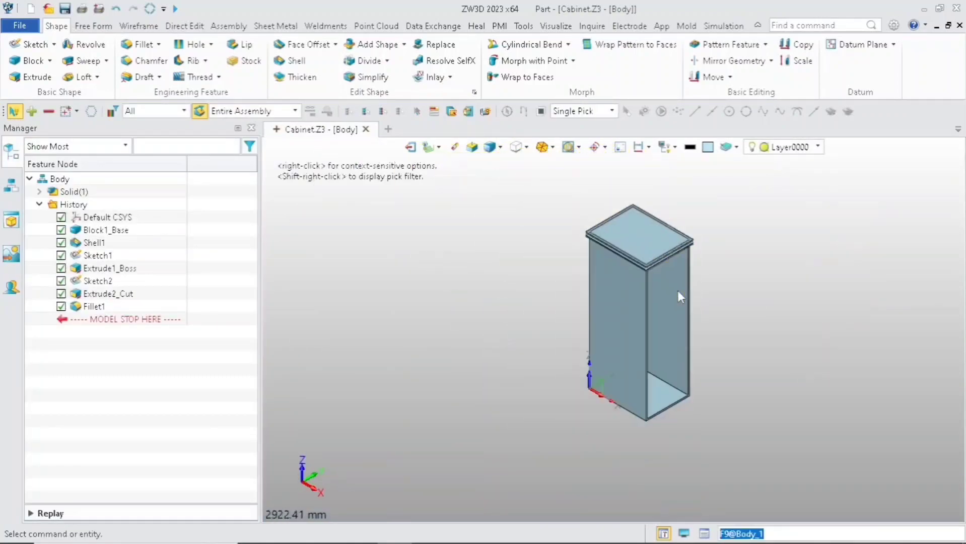
scroll(674, 313, up, 4)
right_drag(671, 355, 667, 349)
scroll(664, 467, up, 5)
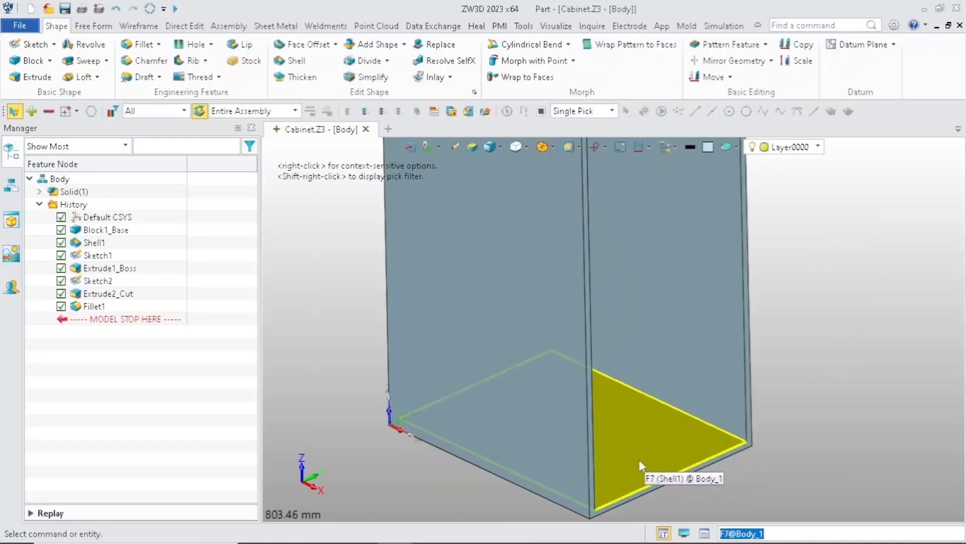
click(640, 460)
right_click(642, 459)
click(651, 468)
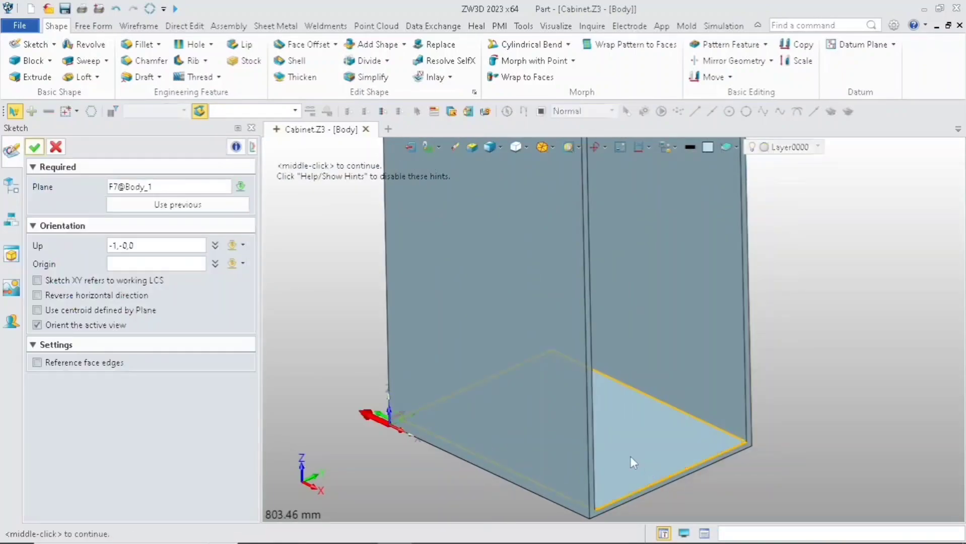
middle_click(627, 451)
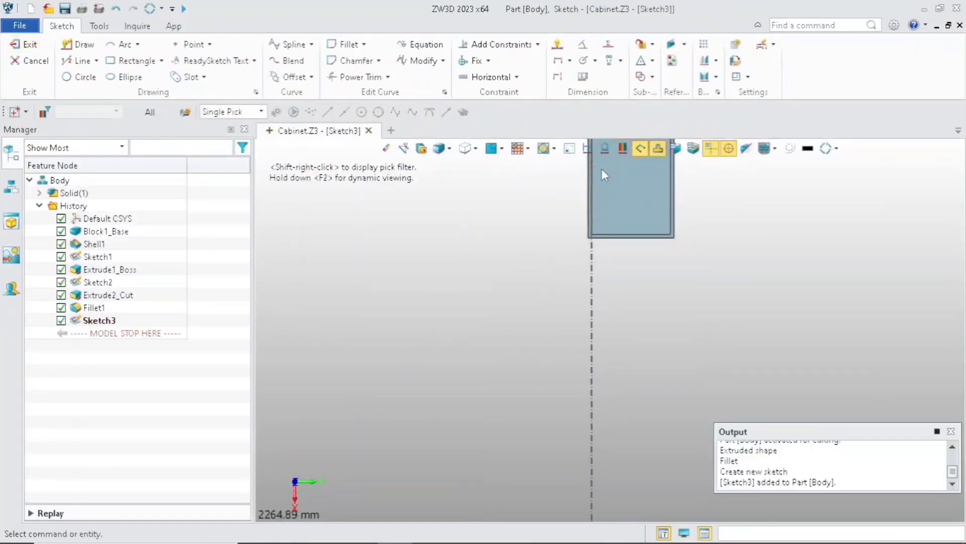
Project the cabinet's inner floor face outline into the sketch as reference geometry and finish the sketch.
scroll(621, 204, down, 2)
middle_drag(621, 204, 560, 276)
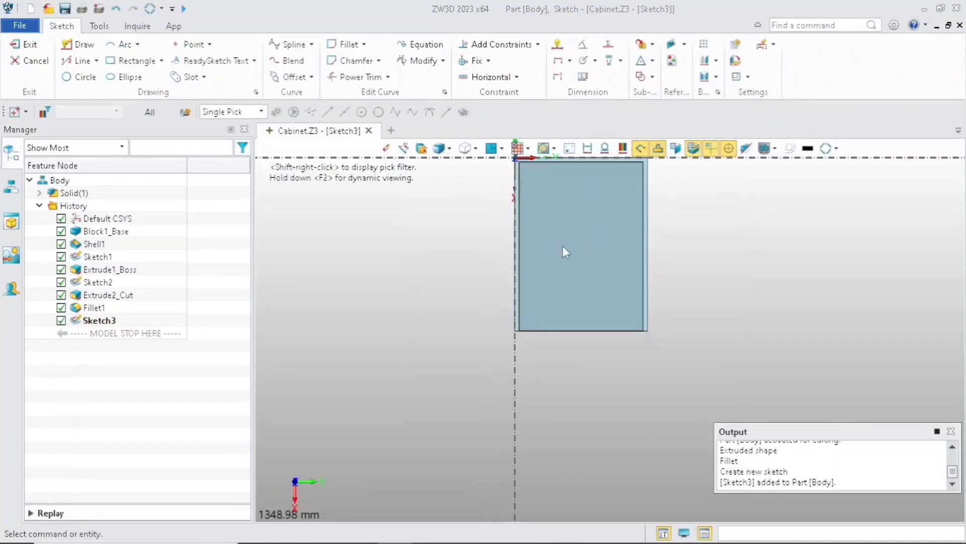
scroll(554, 241, up, 4)
middle_drag(554, 242, 488, 304)
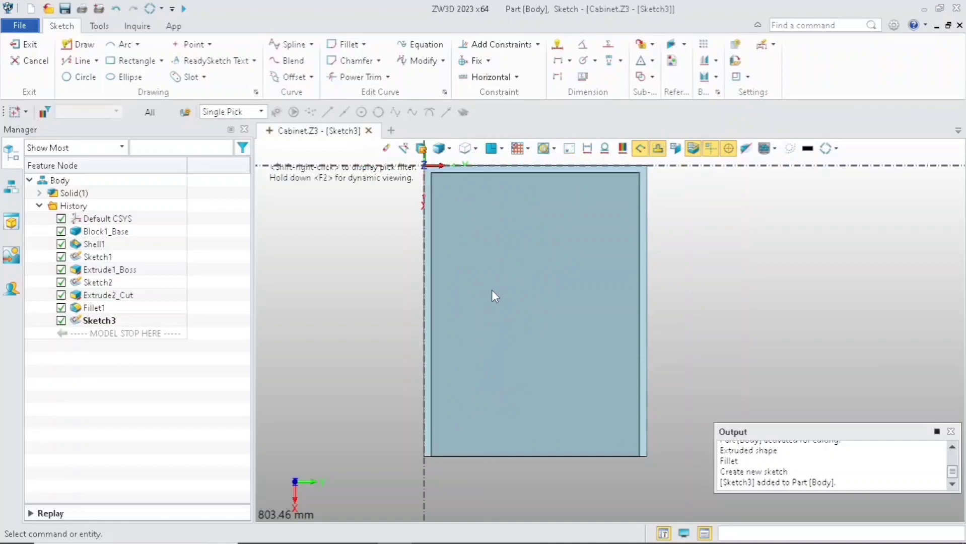
click(672, 44)
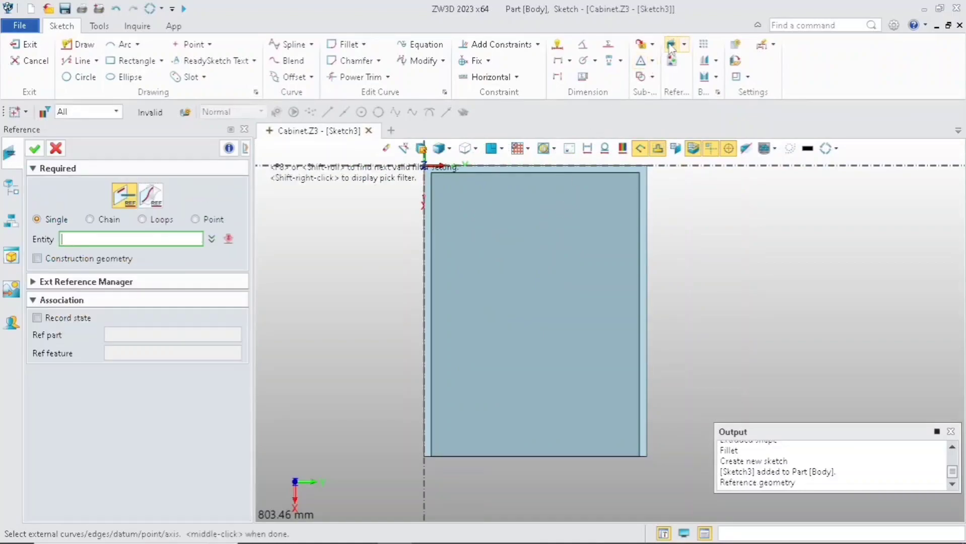
click(498, 290)
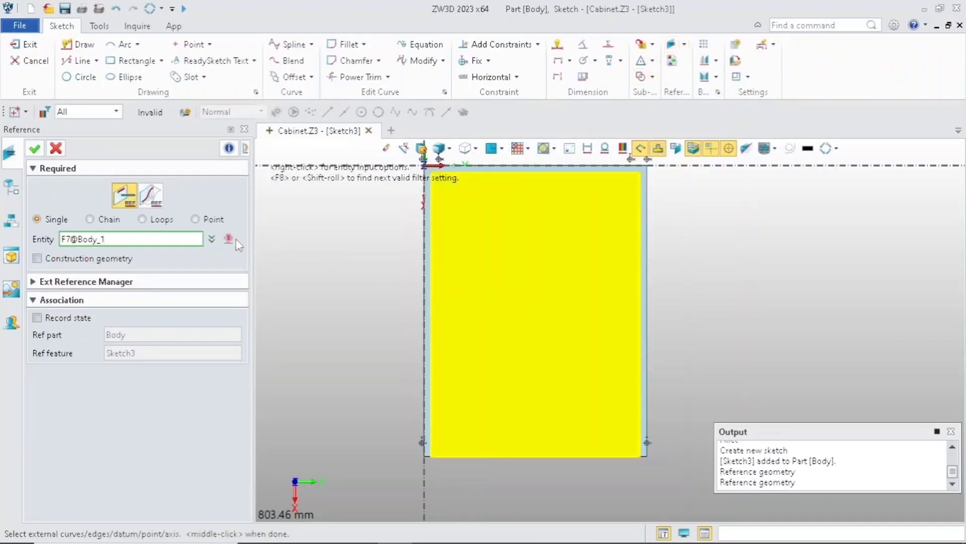
click(34, 148)
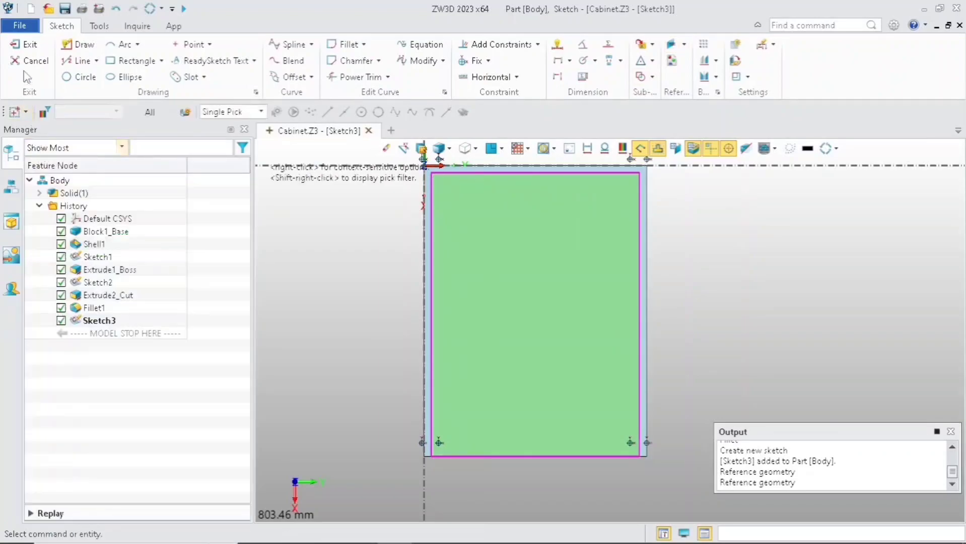
click(24, 44)
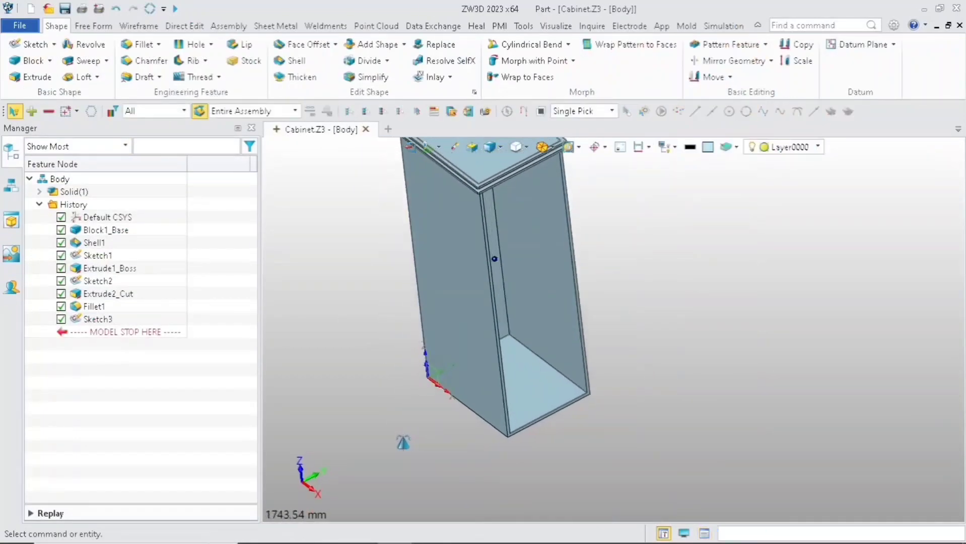
Start extruding the floor outline sketch with two sides, start 0 mm and end 25 mm.
click(31, 77)
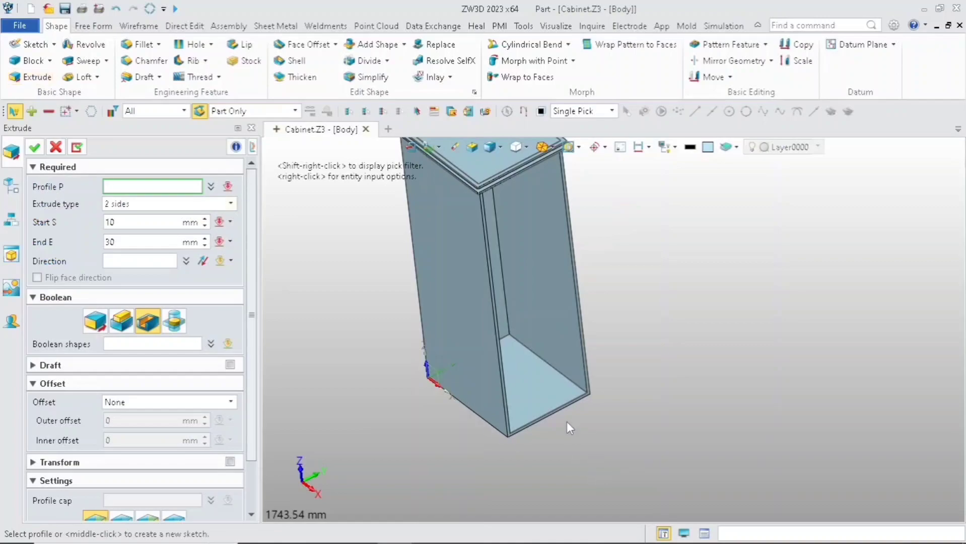
scroll(567, 422, up, 5)
click(597, 345)
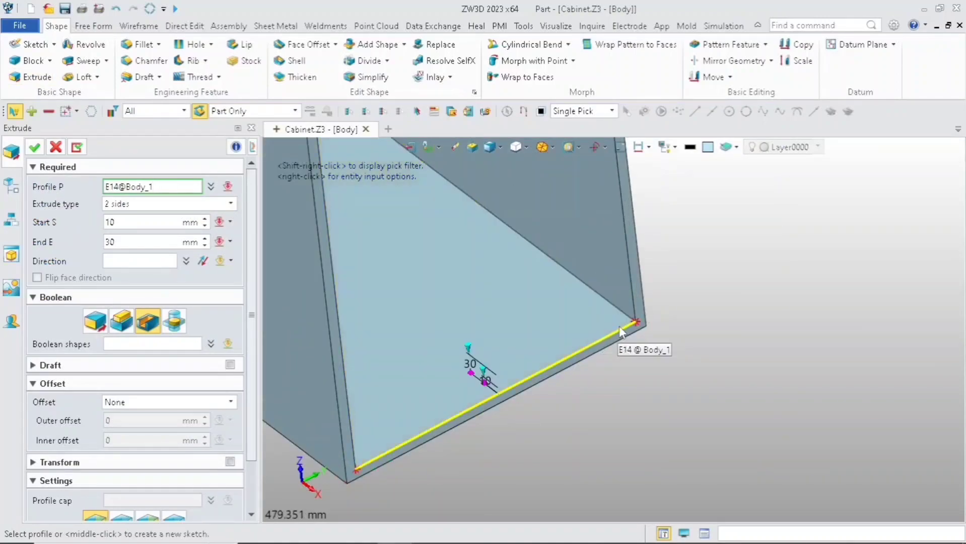
click(629, 325)
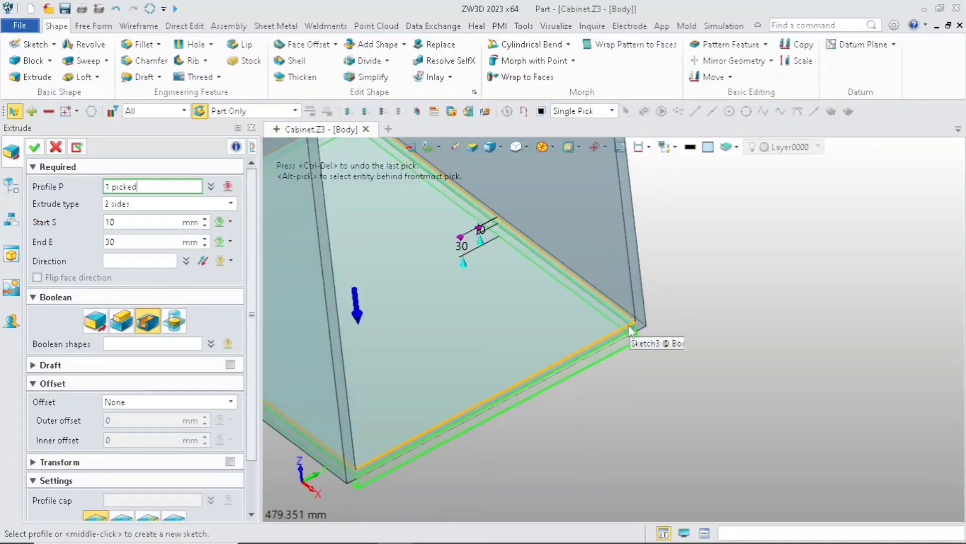
scroll(628, 325, down, 3)
click(175, 223)
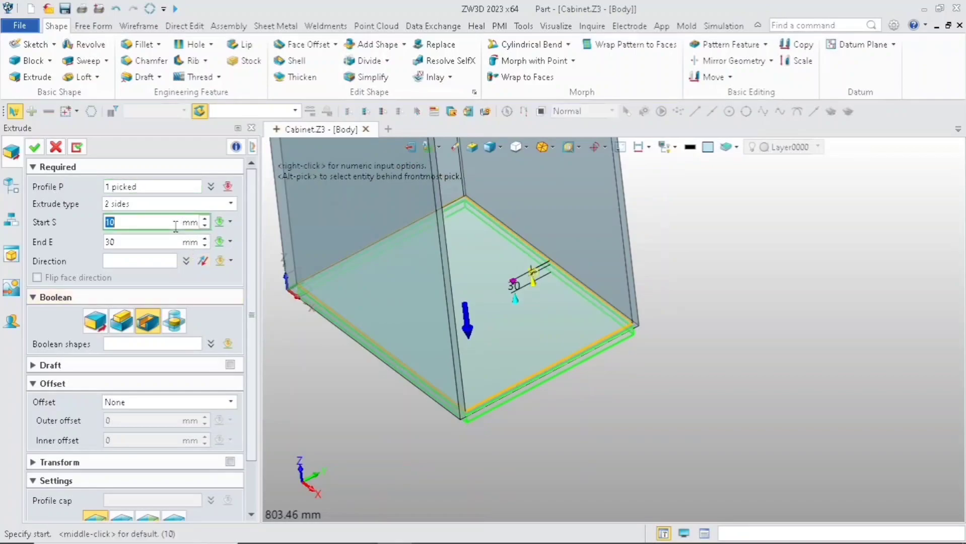
click(166, 242)
key(BackSpace)
text(25)
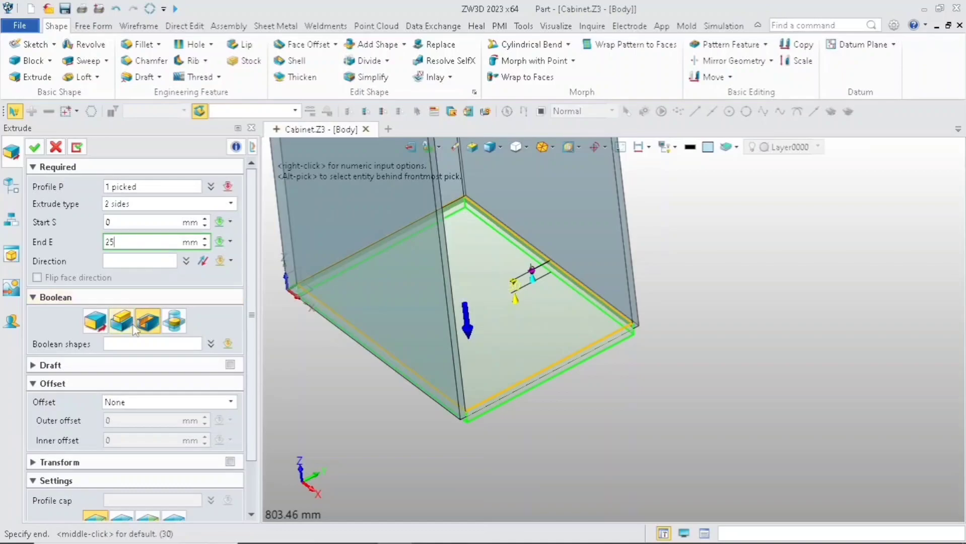
Add the floor extrusion to the cabinet body, reversed to point upward, and apply it with end 25 mm.
middle_click(141, 262)
click(154, 241)
text(25)
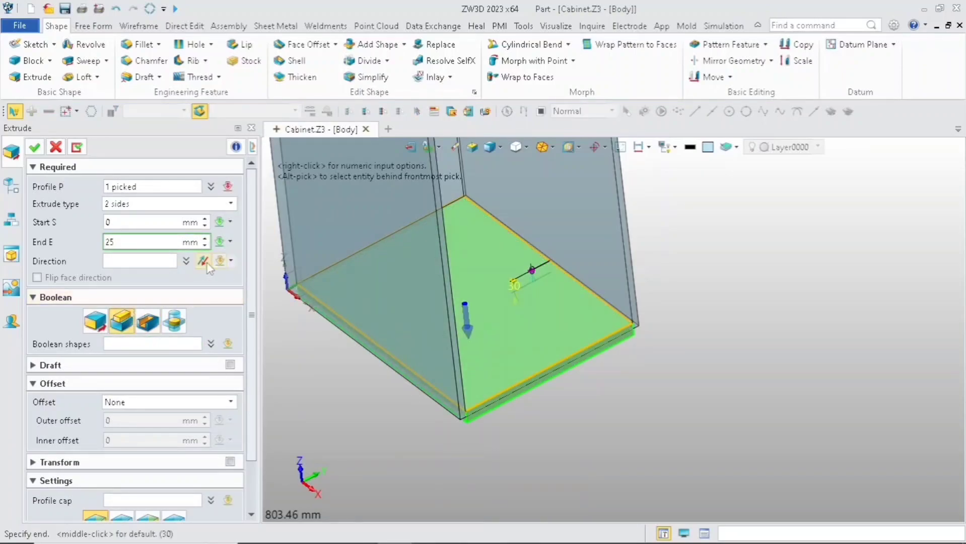
middle_click(204, 258)
click(141, 222)
click(140, 245)
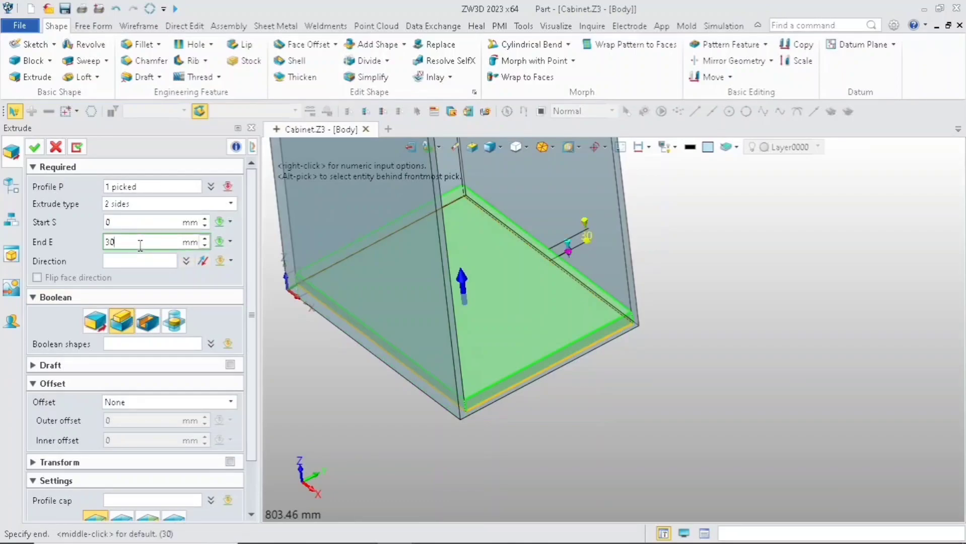
text(25)
key(Return)
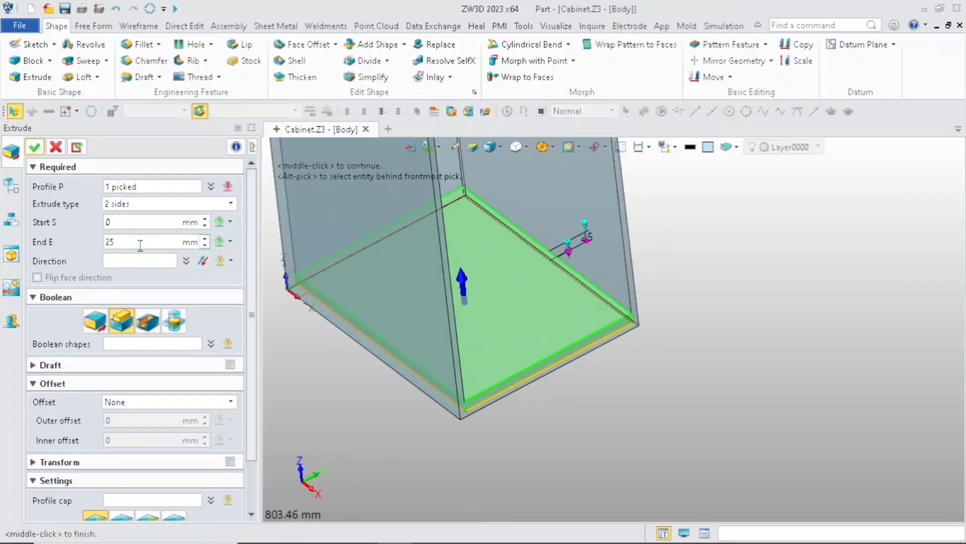
click(199, 222)
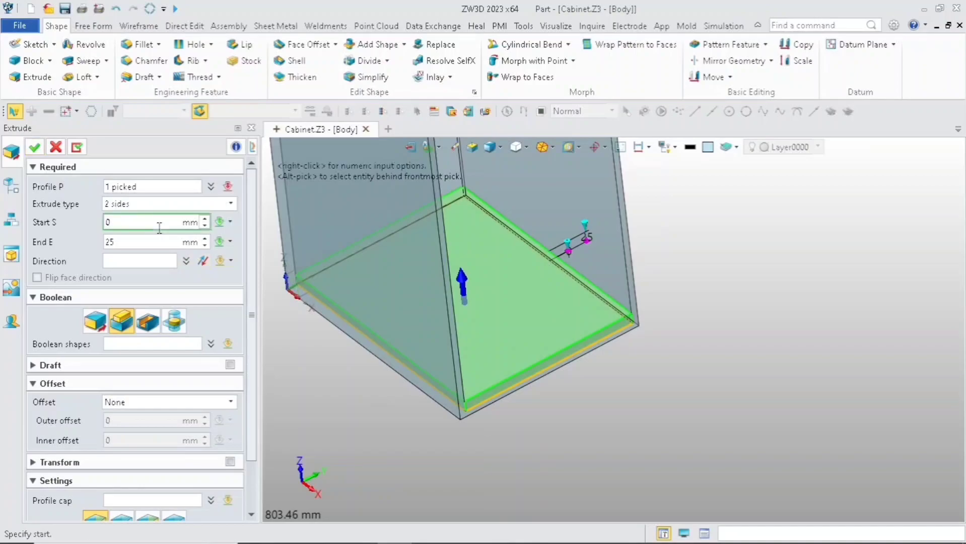
click(34, 147)
scroll(373, 347, down, 5)
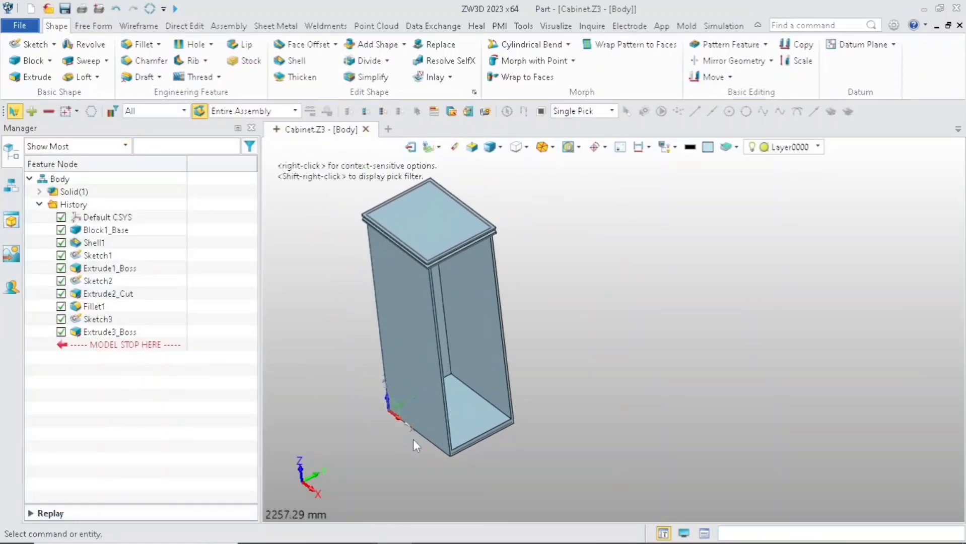
Start a linear feature pattern of the floor panel extrusion with 4 instances spaced 350 mm apart.
scroll(413, 439, up, 2)
click(703, 44)
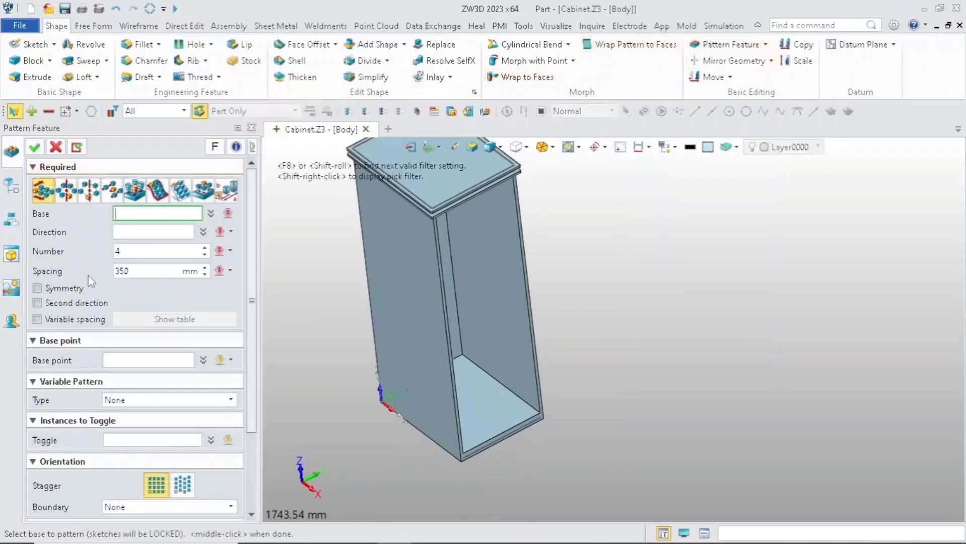
click(151, 271)
key(BackSpace)
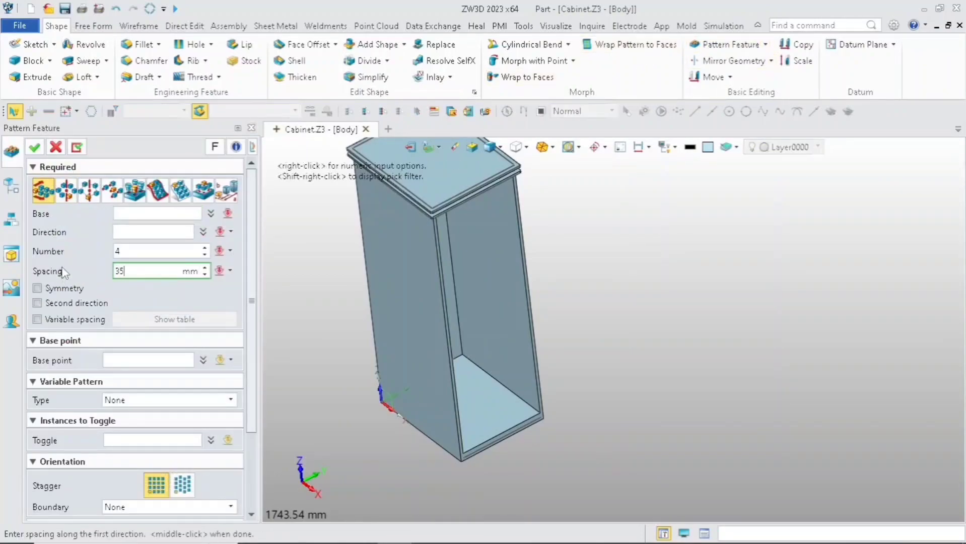
click(145, 213)
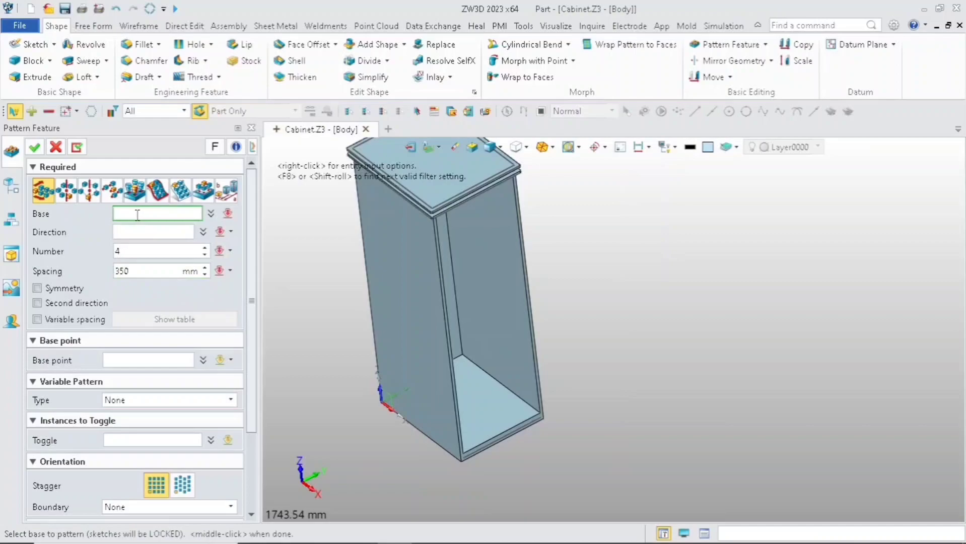
click(4, 189)
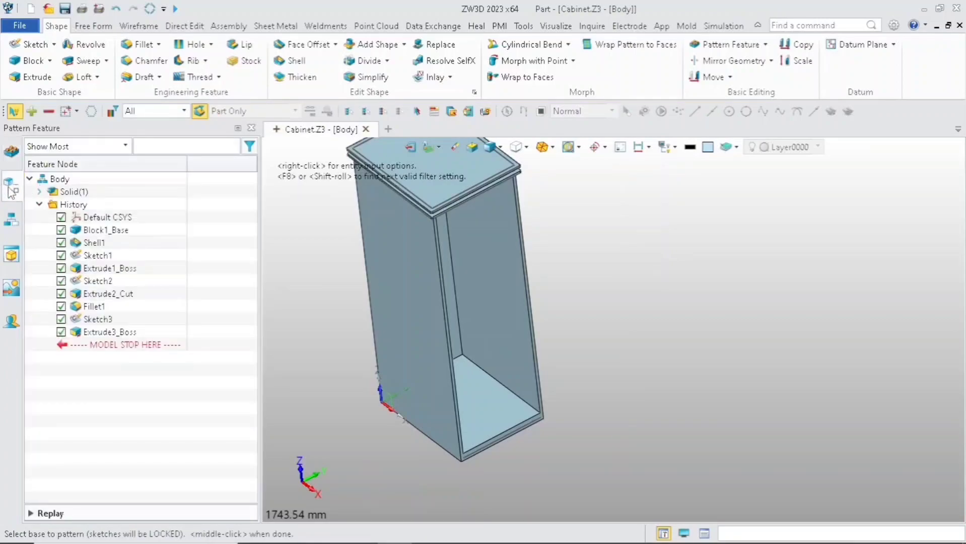
click(107, 333)
click(137, 249)
Direct the pattern upward along 0,0,1 and apply it to create the cabinet's shelves.
click(150, 233)
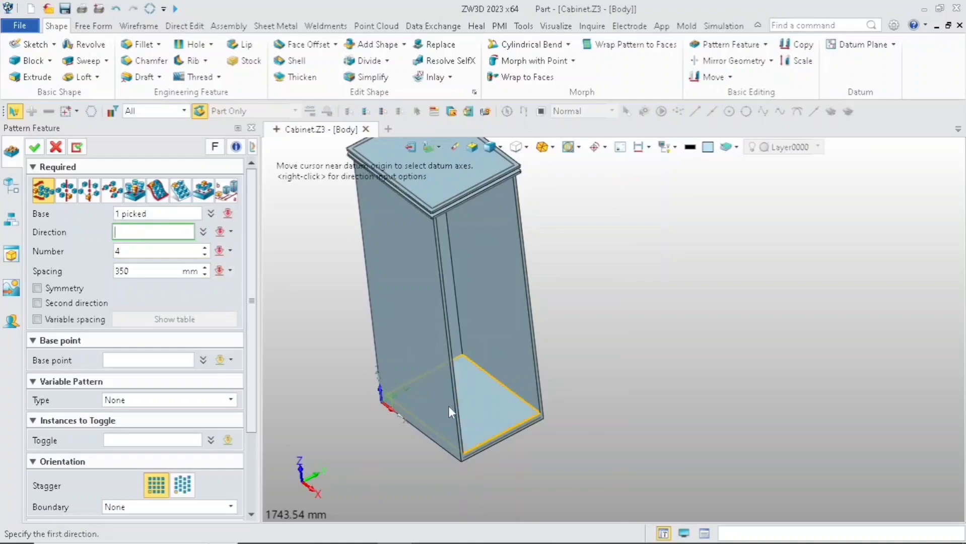
scroll(448, 405, up, 2)
click(459, 415)
scroll(443, 410, up, 3)
scroll(444, 404, down, 4)
right_drag(444, 415, 428, 402)
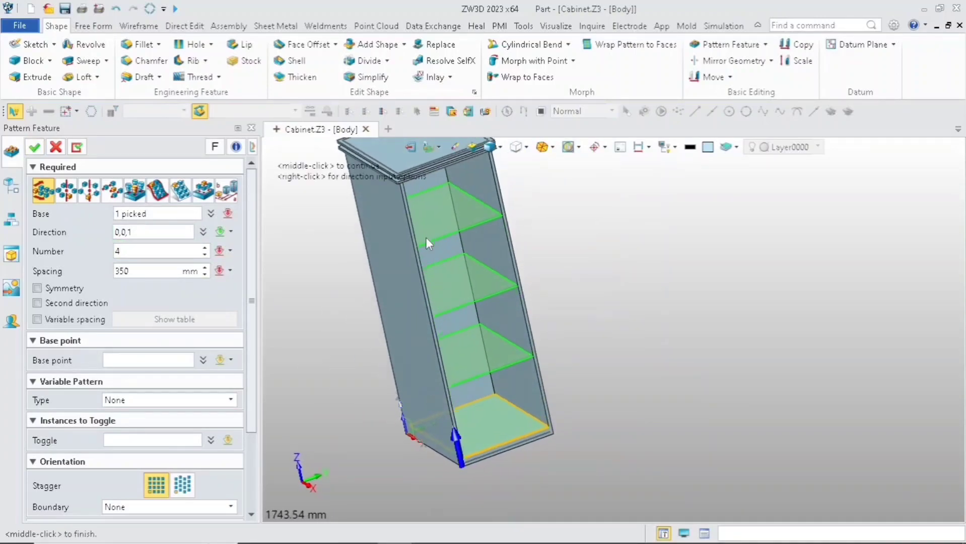
click(34, 147)
scroll(433, 287, down, 1)
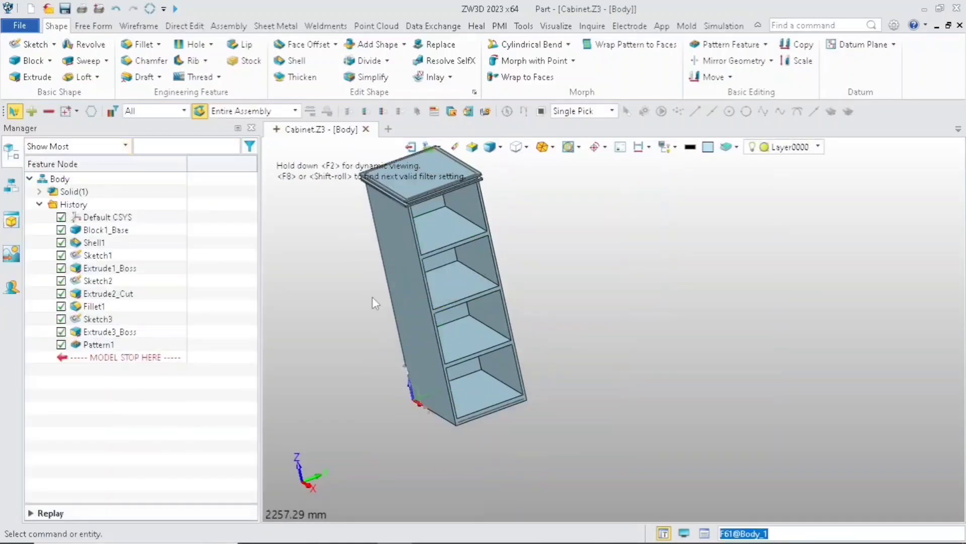
Start editing the face attributes of the whole cabinet body and set a dark brown color of RGB 107, 88, 4.
mouse_move(381, 256)
right_down()
mouse_move(382, 234)
mouse_move(368, 253)
right_up()
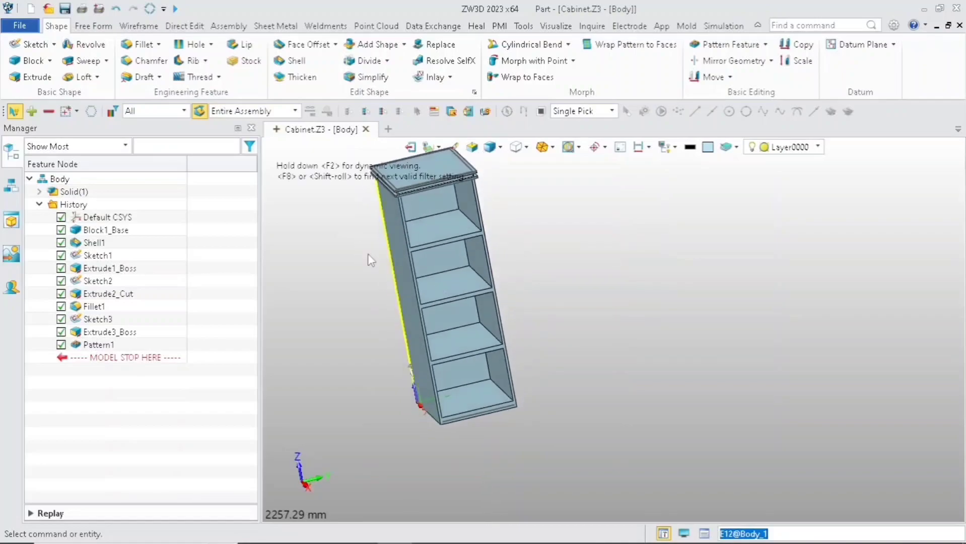
click(556, 25)
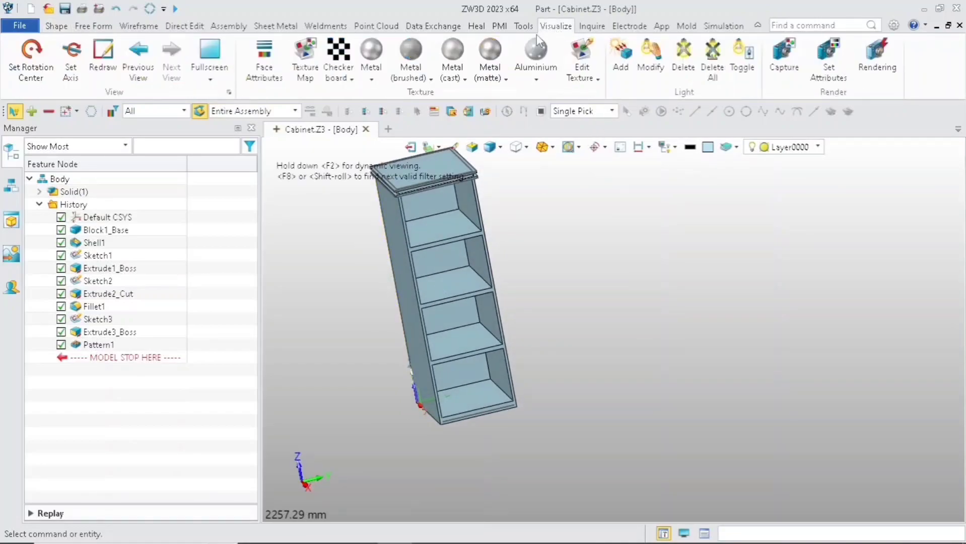
click(283, 66)
click(439, 214)
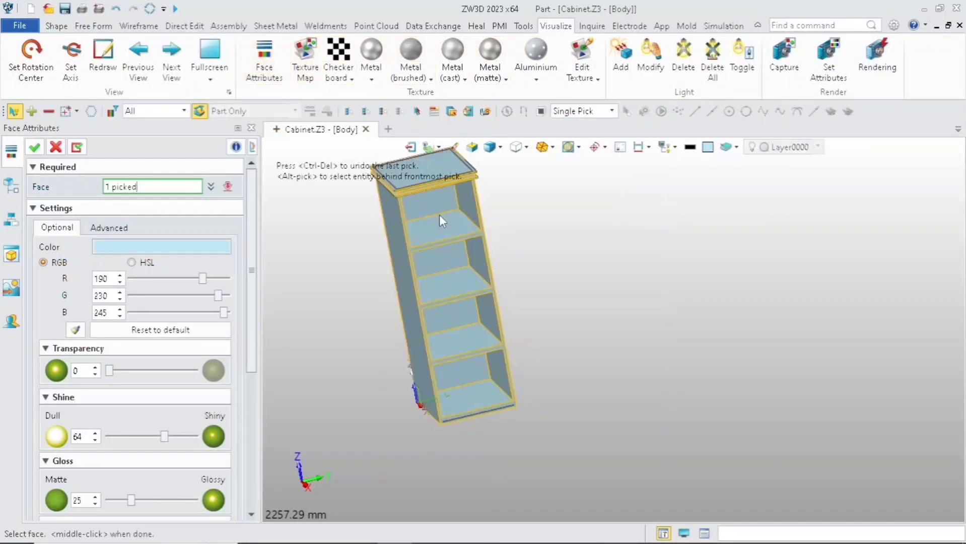
click(143, 247)
click(178, 279)
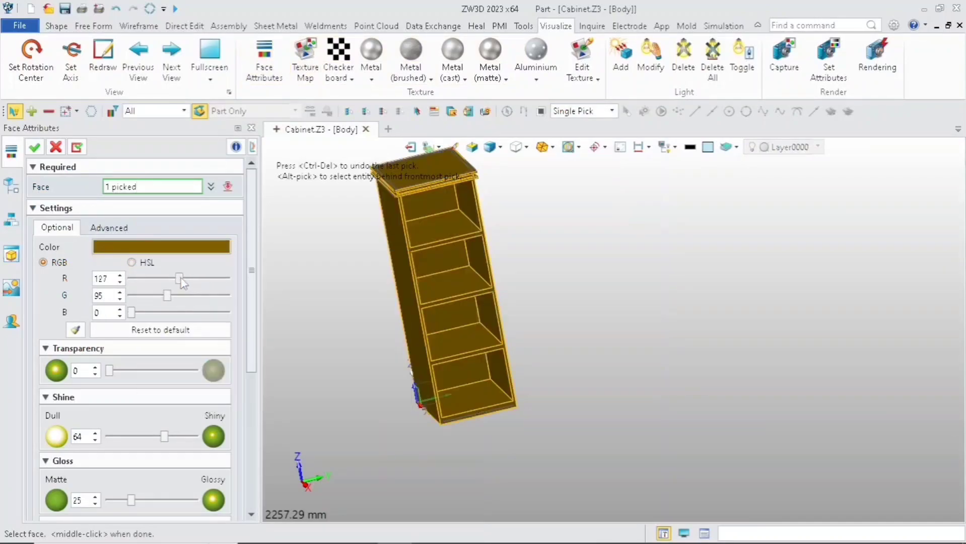
drag(175, 278, 169, 278)
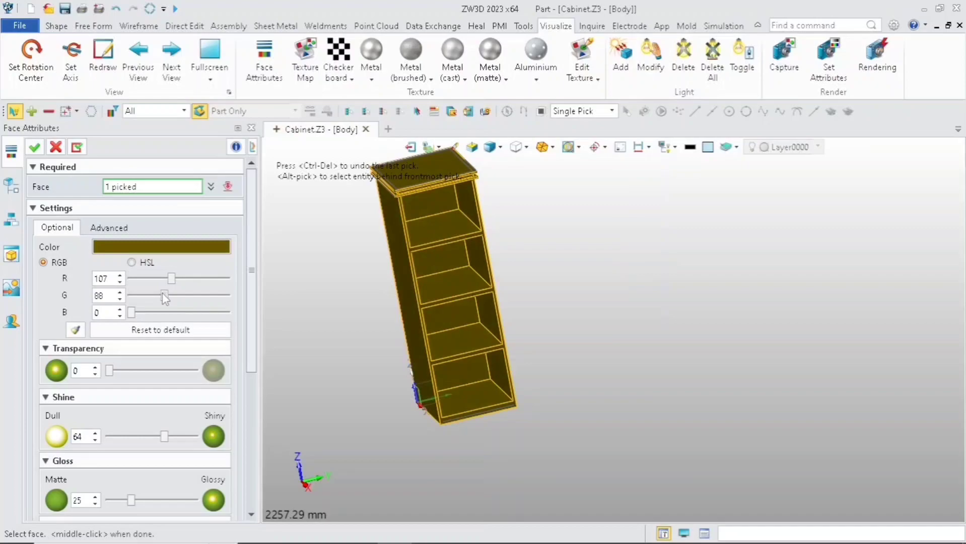
drag(135, 313, 137, 313)
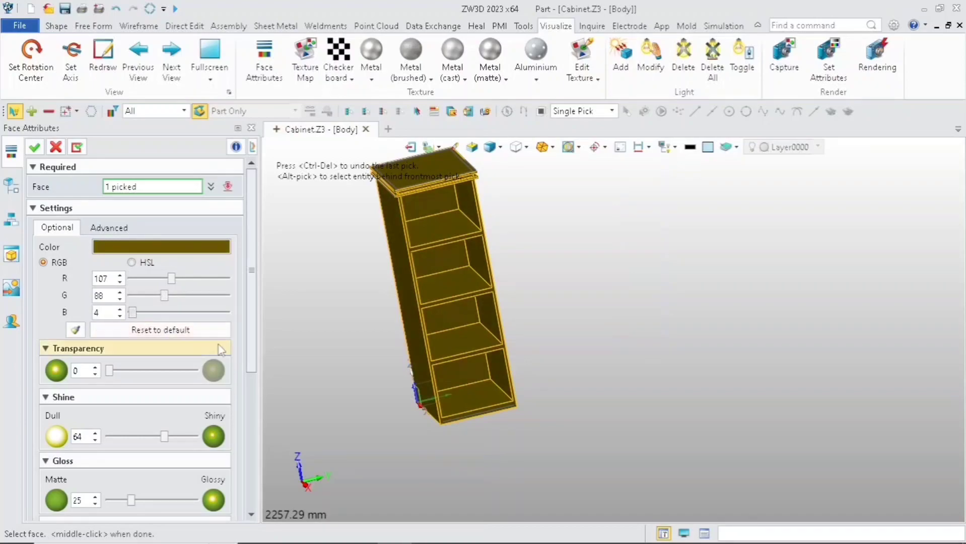
Reduce the body's shine to 30 and gloss to 11, and apply the face attributes.
scroll(166, 418, down, 1)
drag(167, 417, 137, 423)
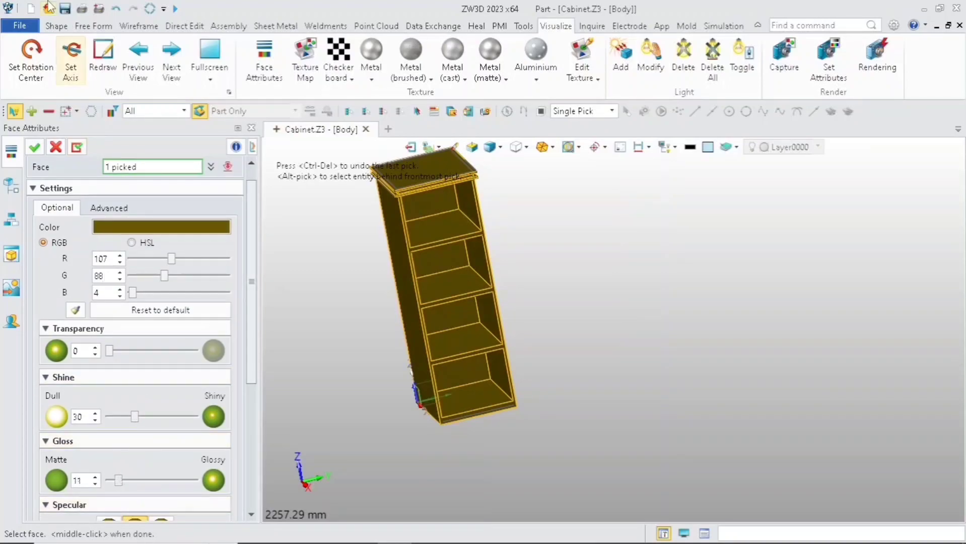
middle_click(362, 196)
View the colored cabinet body from an isometric angle and display the Cabinet assembly's component tree.
scroll(358, 208, up, 2)
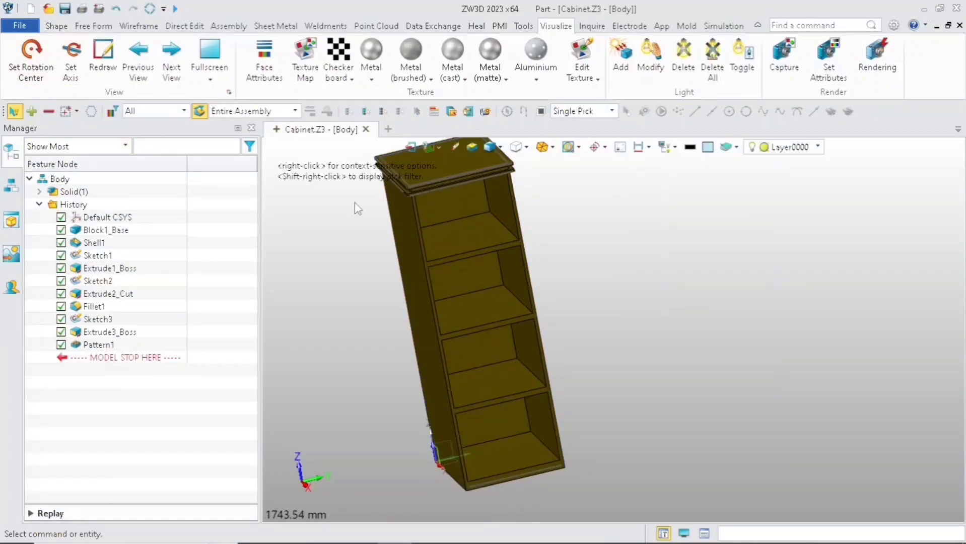
key(ctrl+Home)
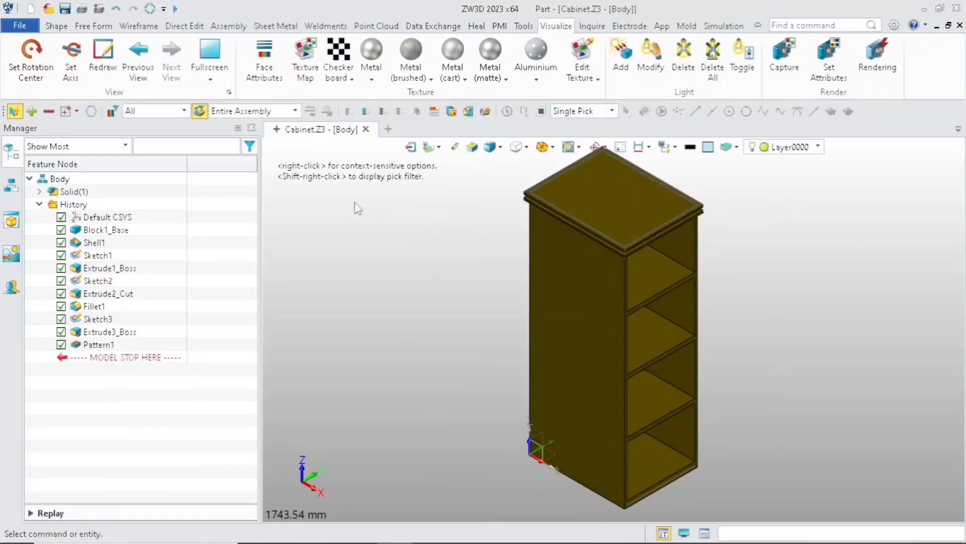
mouse_move(407, 317)
middle_down()
mouse_move(409, 330)
mouse_move(395, 317)
mouse_move(393, 326)
middle_up()
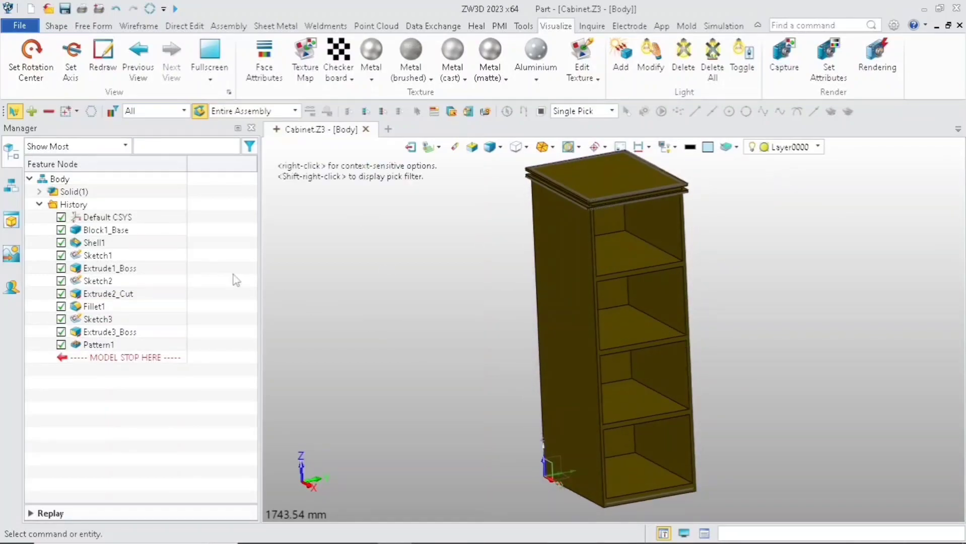
click(10, 186)
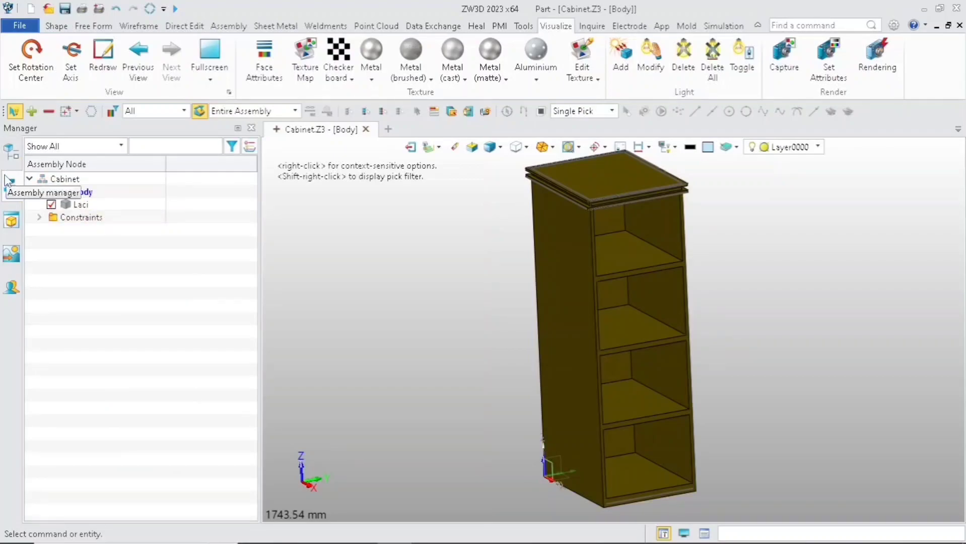
key(F3)
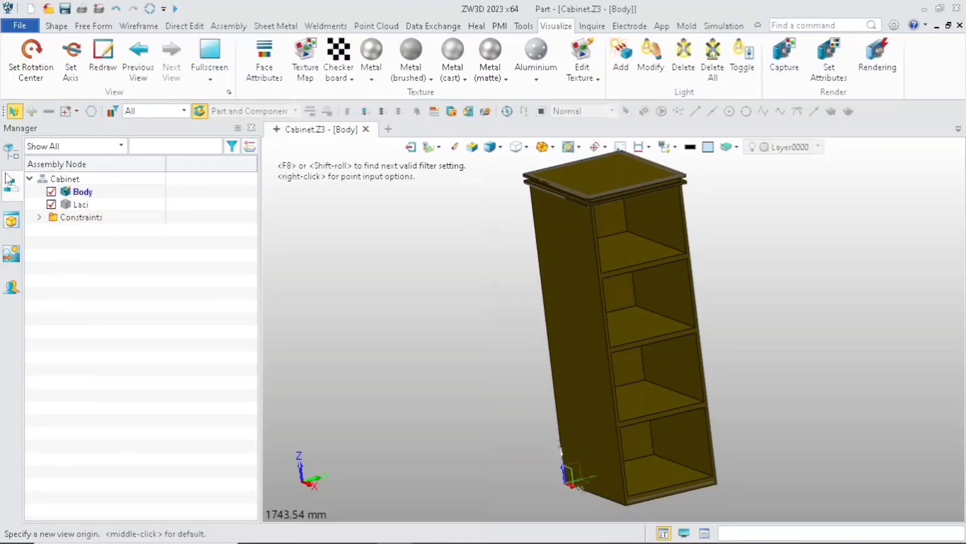
Leave the Body part, return to the Cabinet assembly and open the Laci part for editing.
click(386, 257)
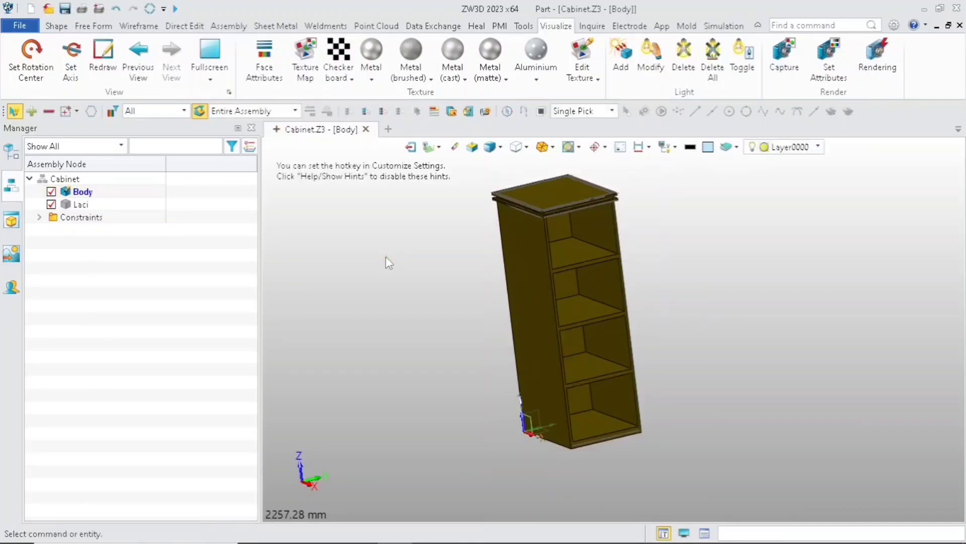
click(412, 148)
scroll(428, 235, down, 2)
mouse_move(510, 292)
right_down()
mouse_move(530, 279)
mouse_move(514, 286)
right_up()
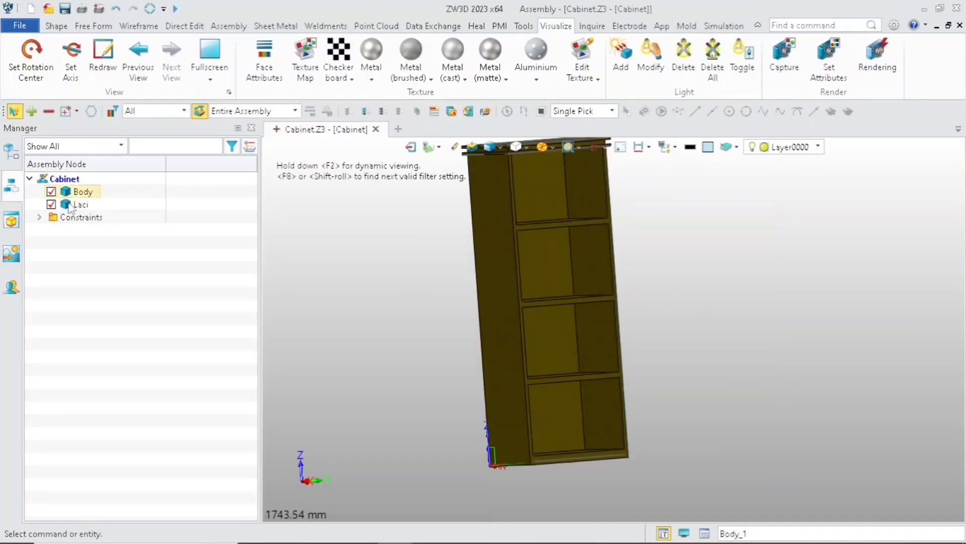
click(69, 207)
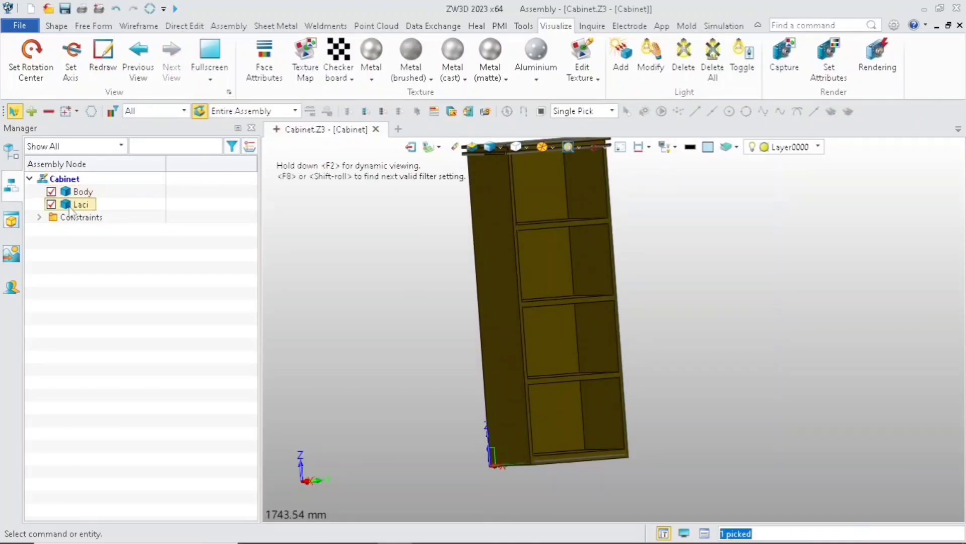
double_click(70, 207)
right_drag(472, 305, 446, 333)
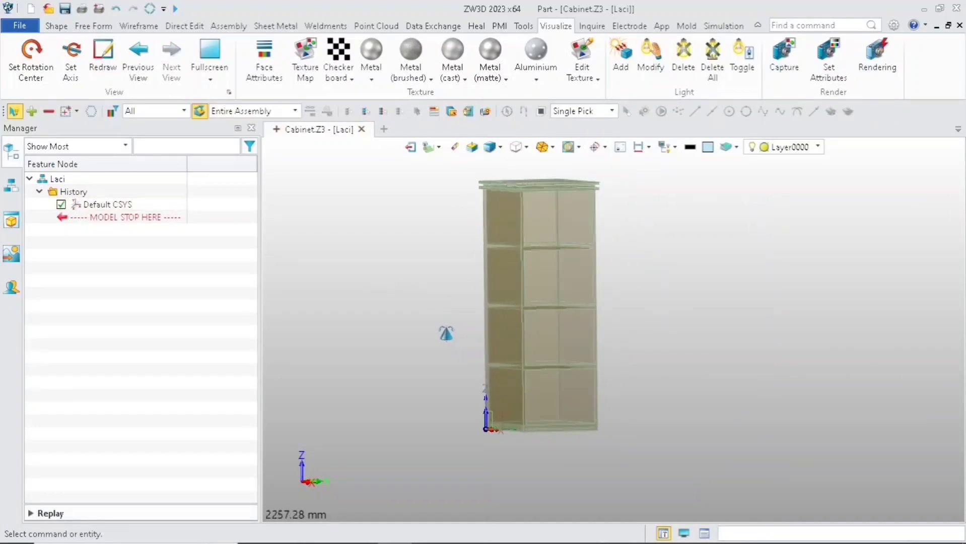
scroll(544, 400, up, 3)
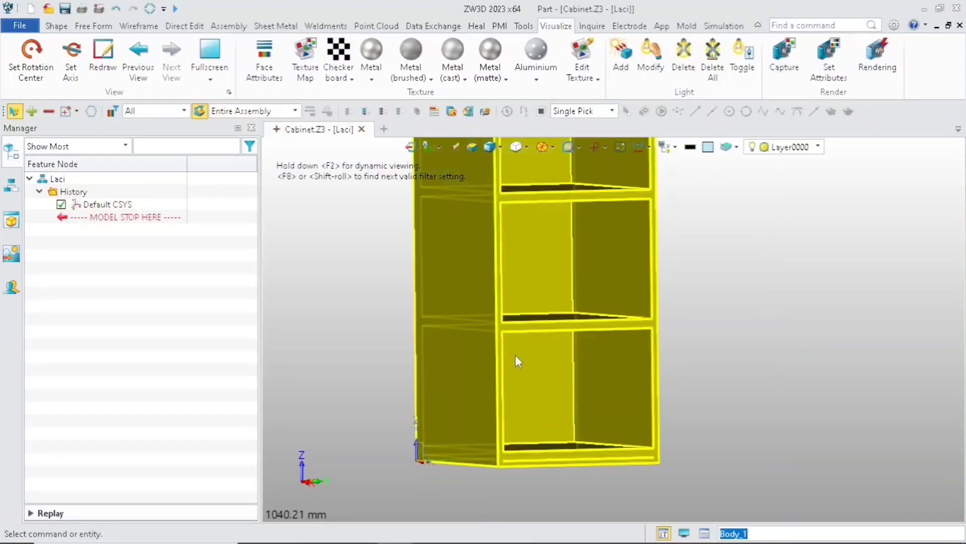
Create a reference point in Laci from the body at the lower right rear corner of the bottom compartment.
click(228, 26)
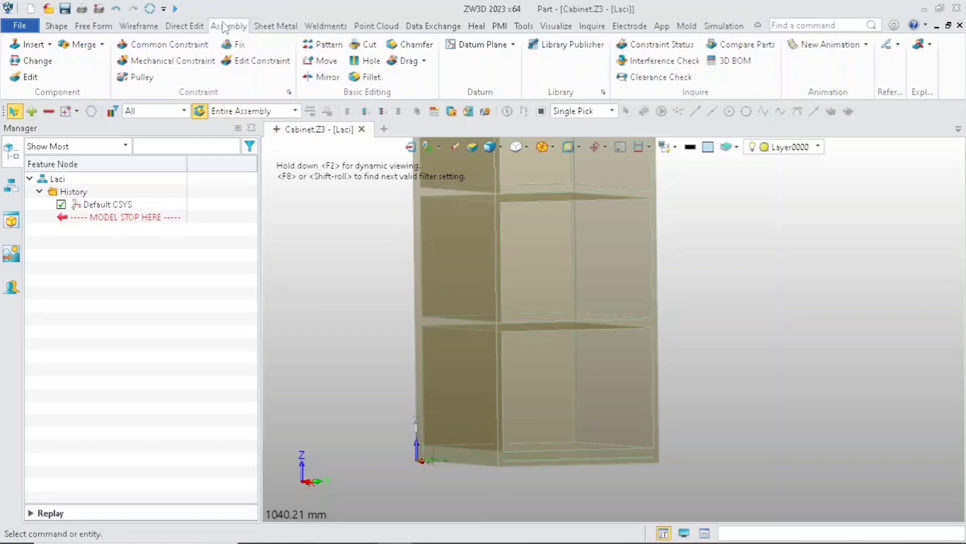
click(886, 44)
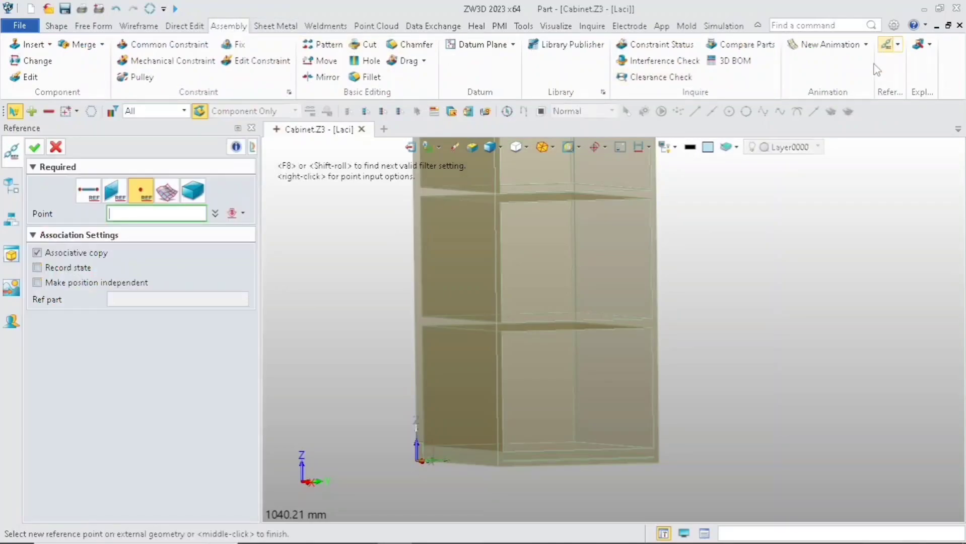
scroll(411, 289, down, 2)
right_drag(462, 362, 466, 372)
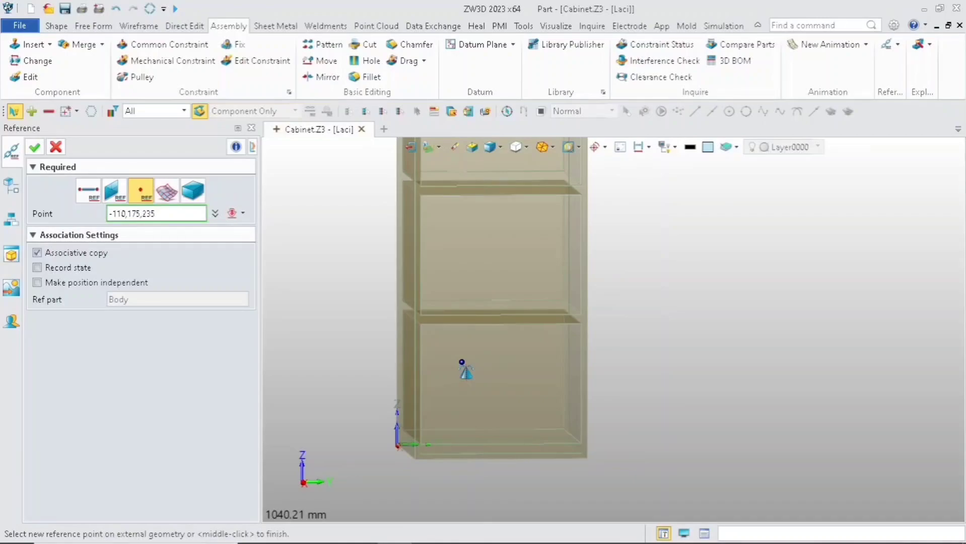
scroll(556, 434, up, 3)
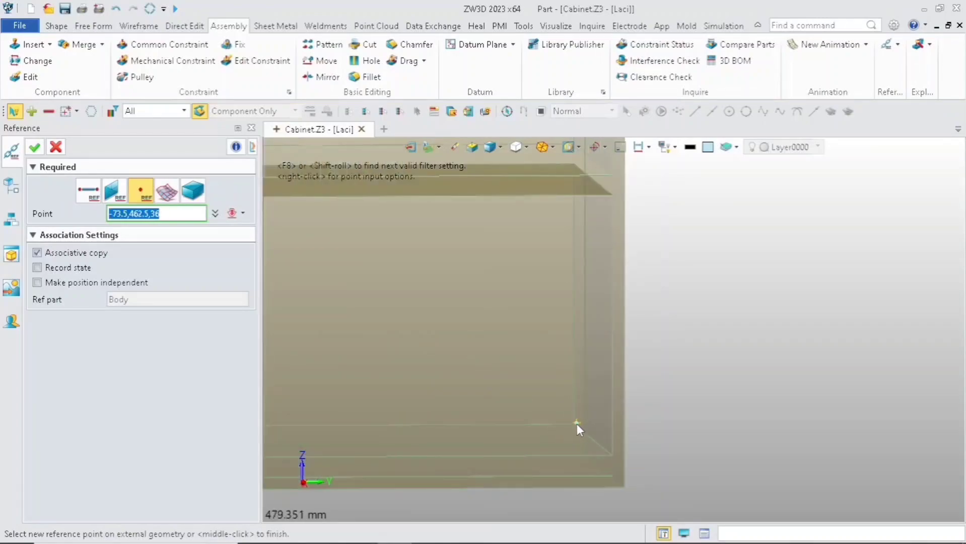
right_click(578, 427)
click(649, 79)
click(575, 429)
click(38, 145)
Create associative reference curves from the four front edges of the body's bottom compartment opening.
scroll(554, 317, down, 3)
middle_click(743, 340)
scroll(417, 340, up, 1)
click(87, 191)
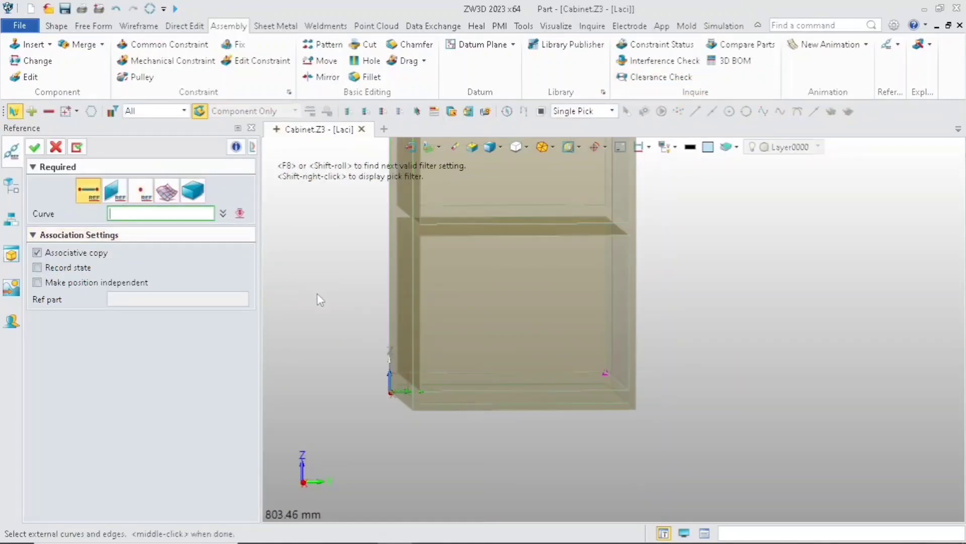
scroll(420, 316, up, 1)
click(426, 317)
click(447, 214)
click(696, 277)
click(656, 417)
click(31, 147)
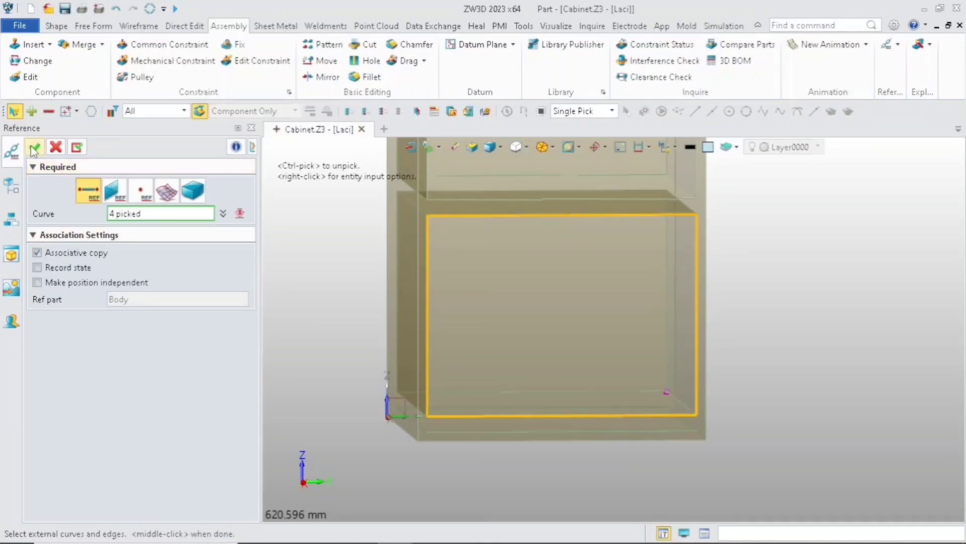
Start an extrusion using the four reference curves as its profile and set the extrude type to 1 side.
scroll(339, 268, down, 2)
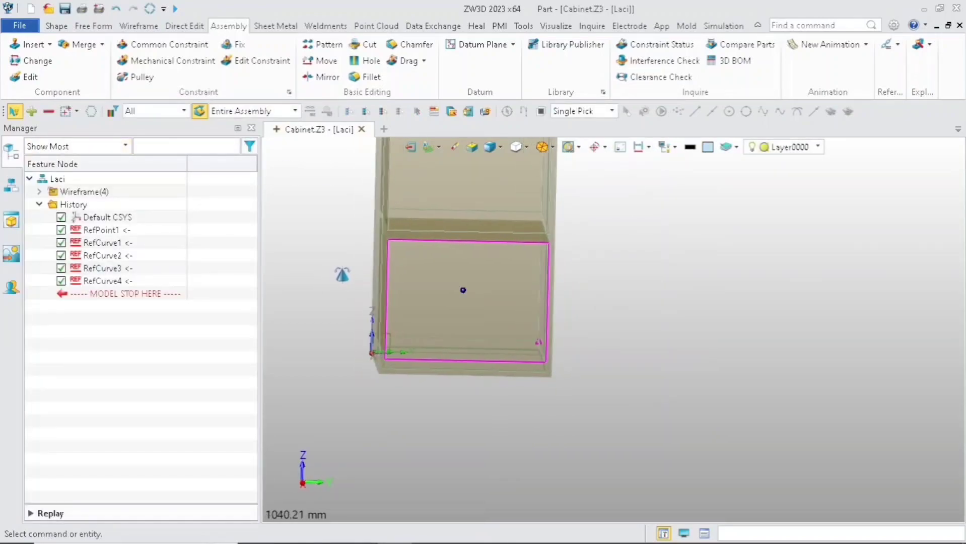
scroll(300, 248, up, 1)
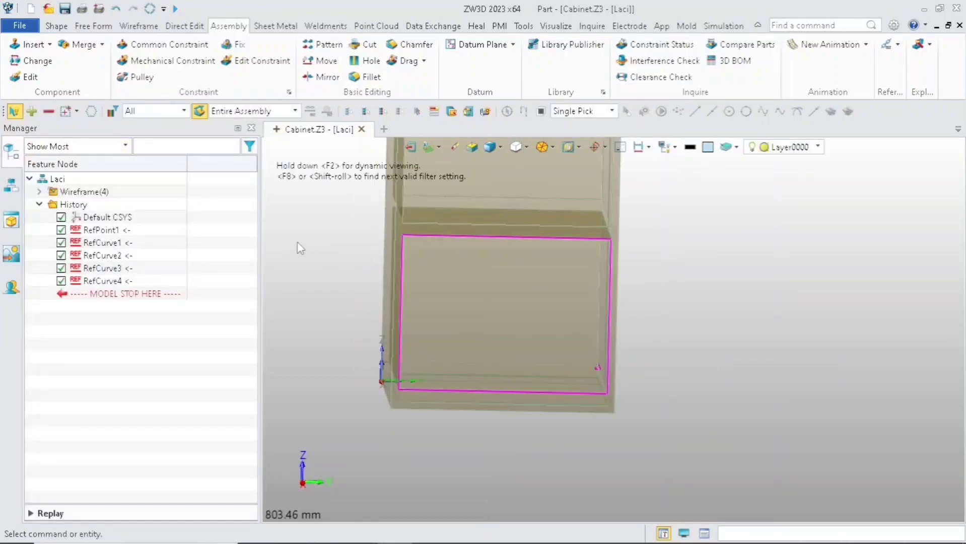
click(56, 25)
click(32, 77)
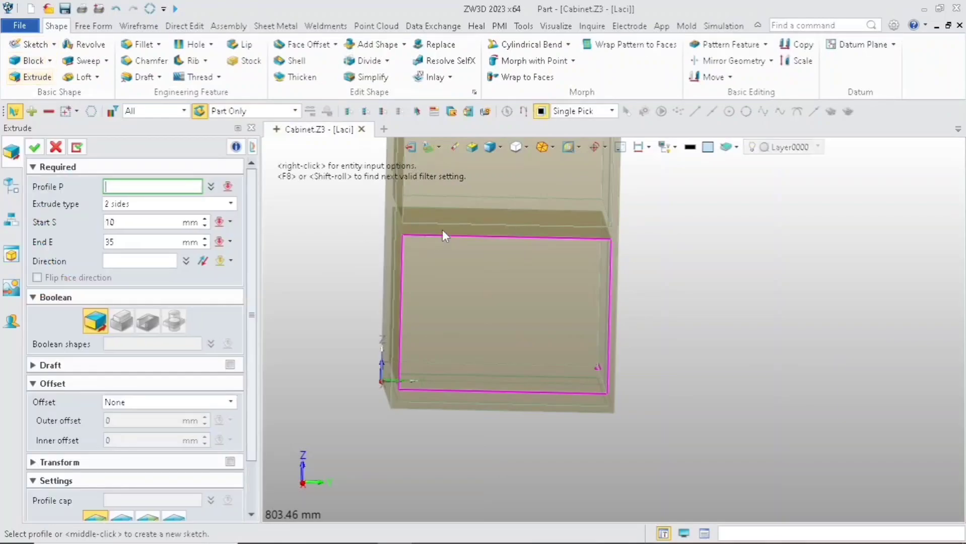
click(437, 238)
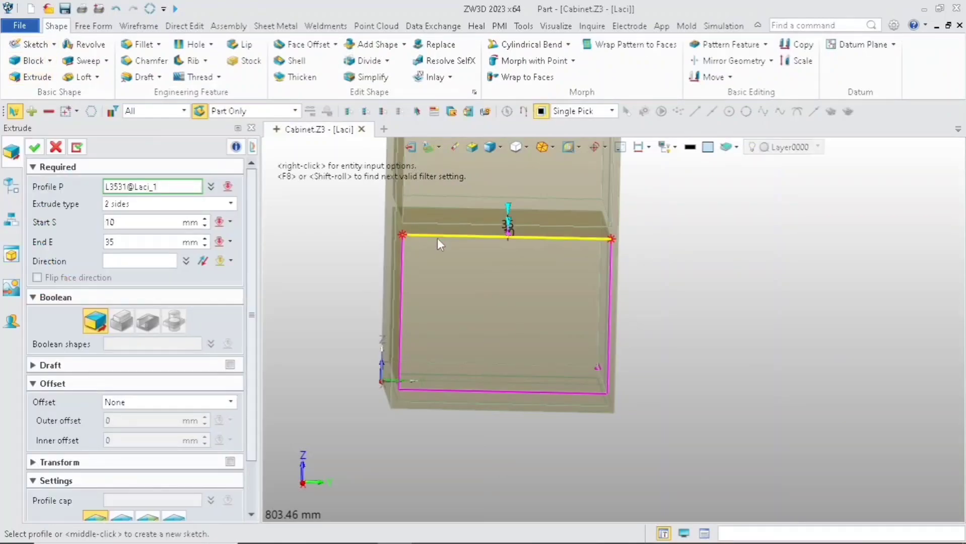
click(438, 244)
click(221, 204)
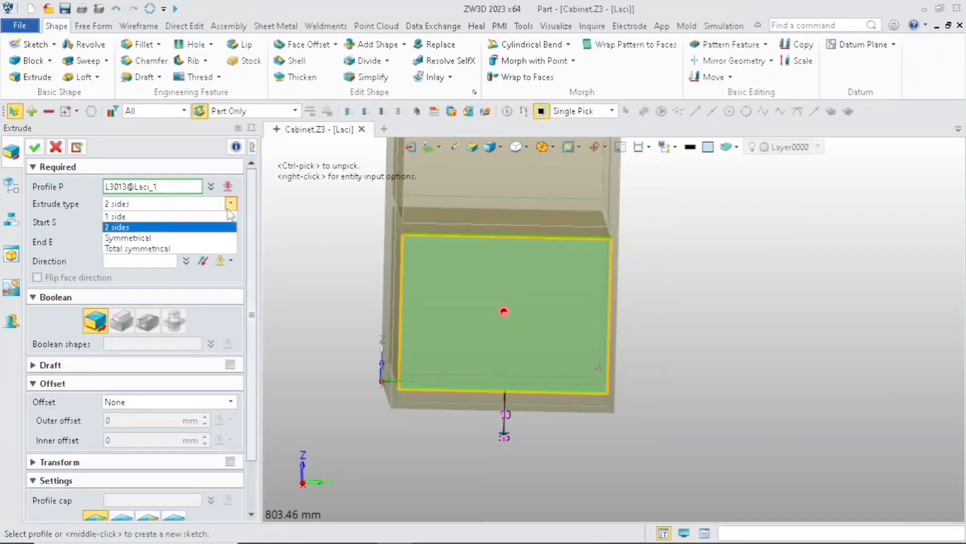
click(118, 215)
End the extrusion at the reference point in the compartment's rear corner and create the drawer block.
scroll(418, 285, up, 3)
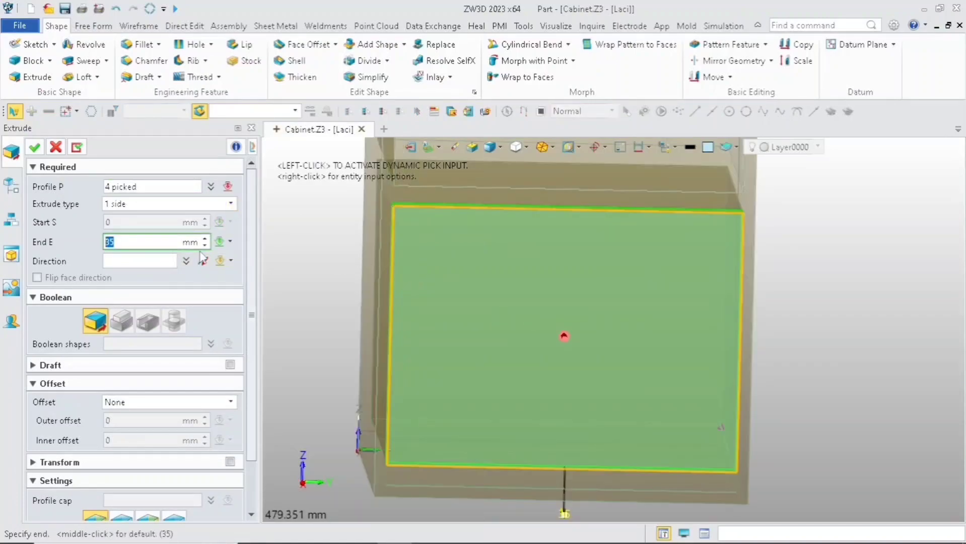
click(230, 241)
click(257, 320)
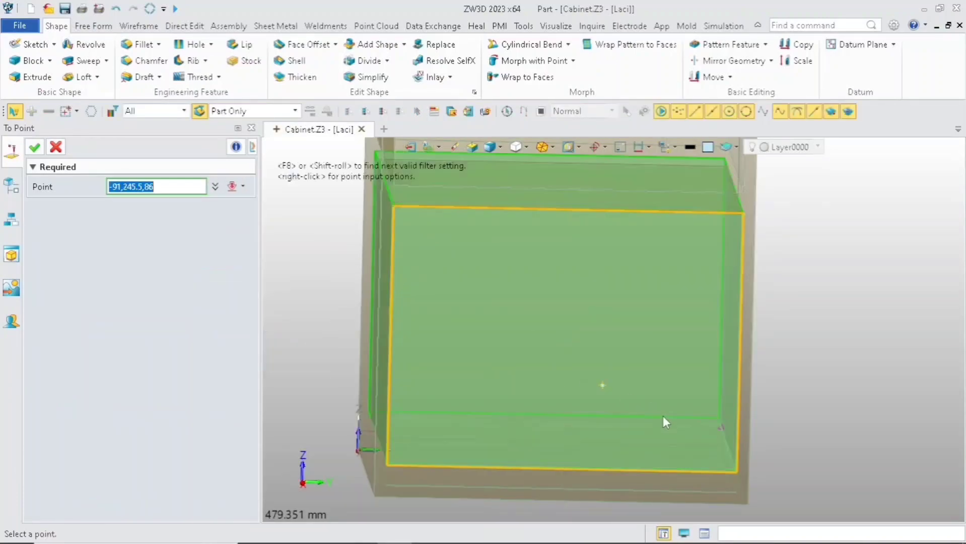
click(723, 430)
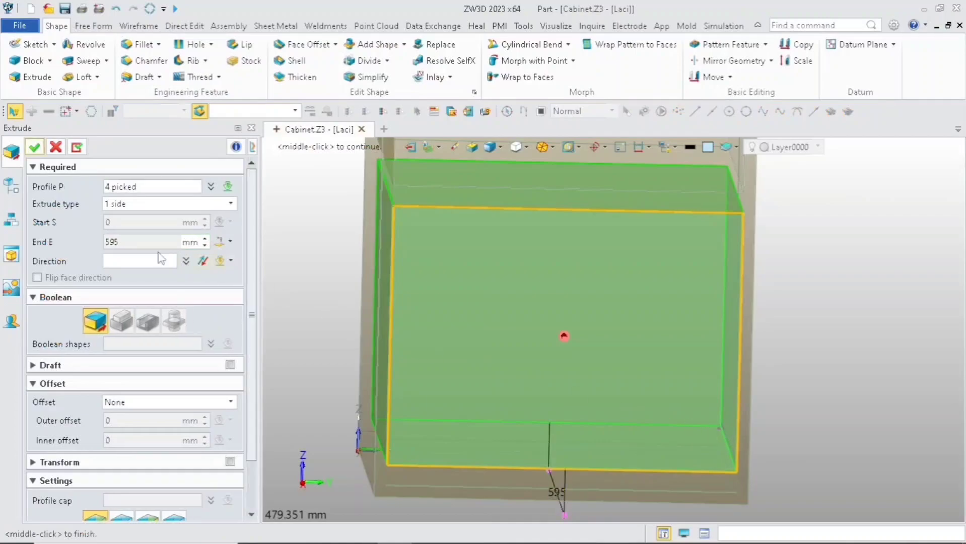
click(35, 152)
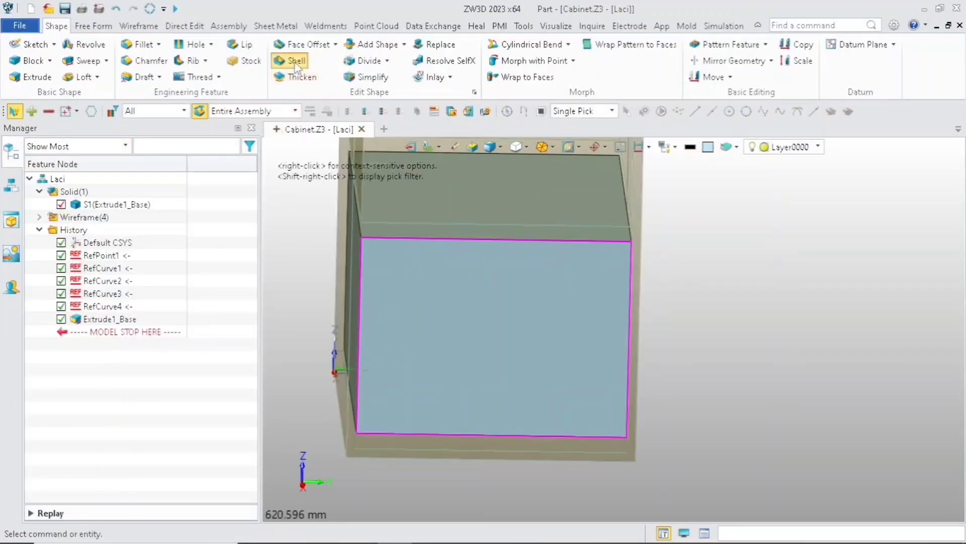
Shell the drawer block with a thickness of -10 mm, leaving its top face open.
click(296, 62)
click(428, 280)
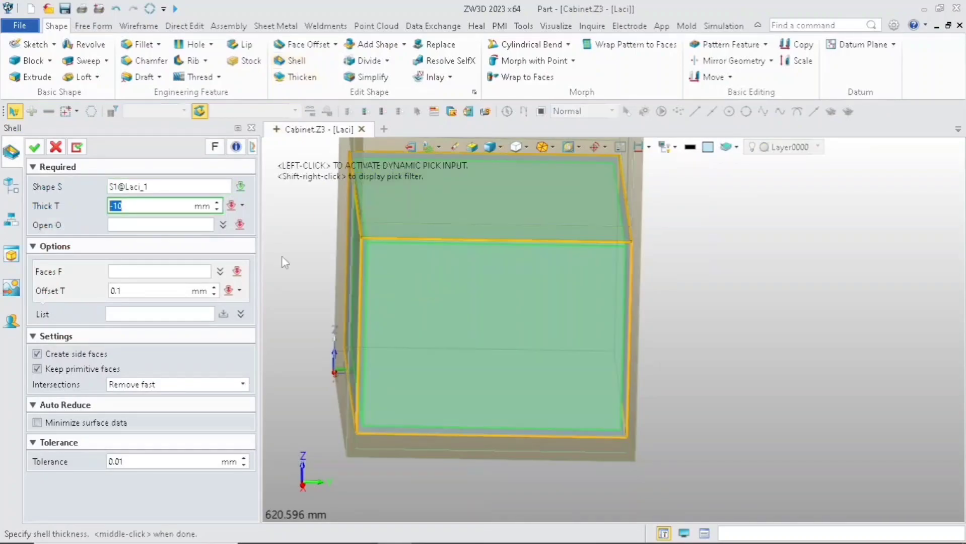
click(118, 223)
click(414, 227)
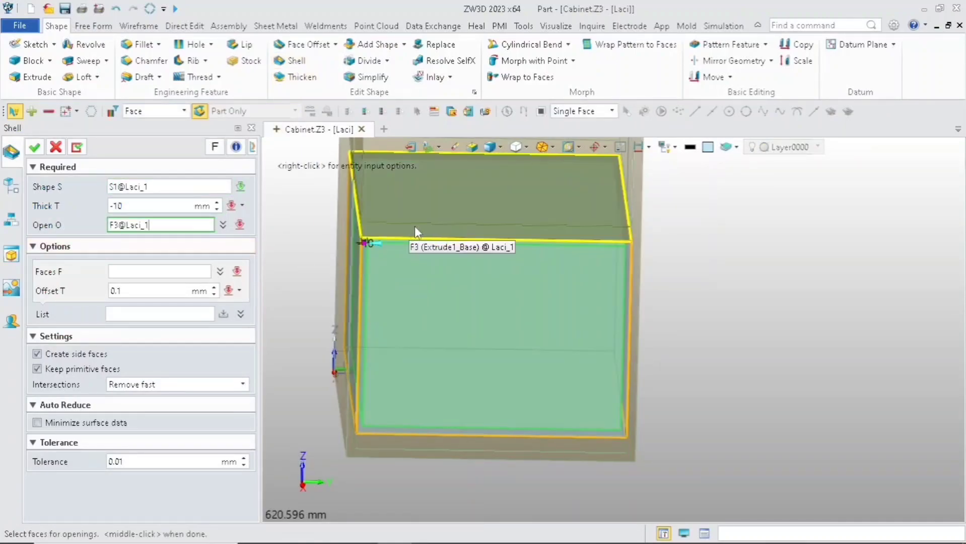
click(414, 226)
click(211, 226)
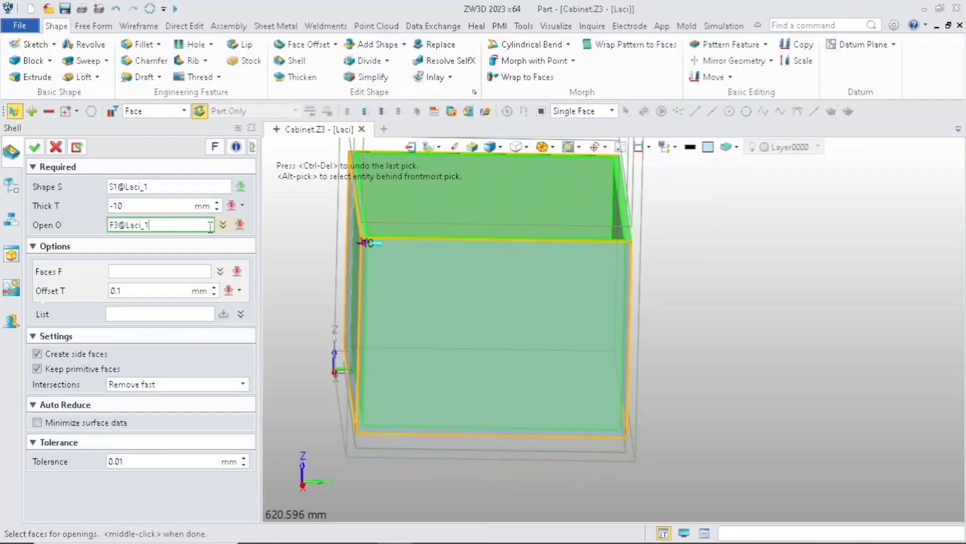
click(35, 147)
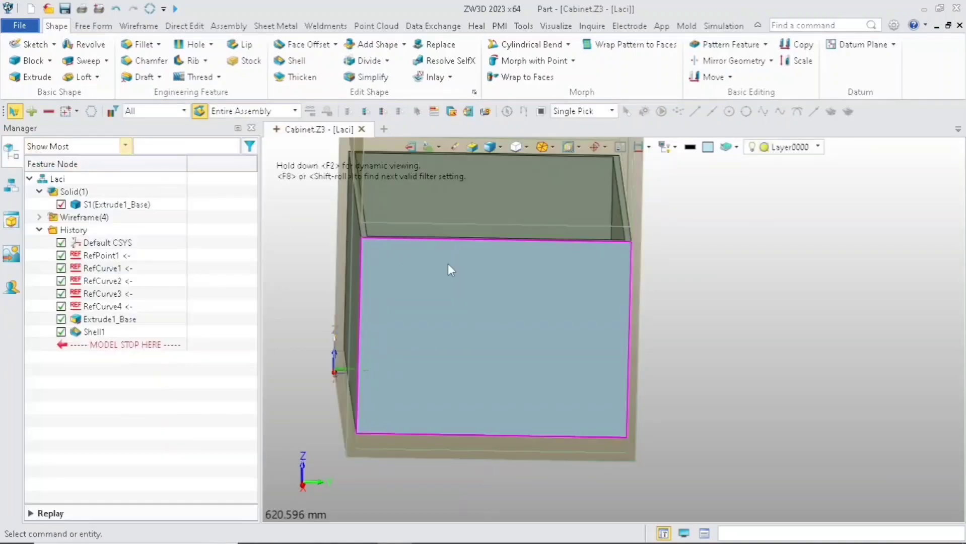
Create a new sketch on the drawer's front face with the default orientation.
click(502, 282)
right_click(502, 282)
click(513, 289)
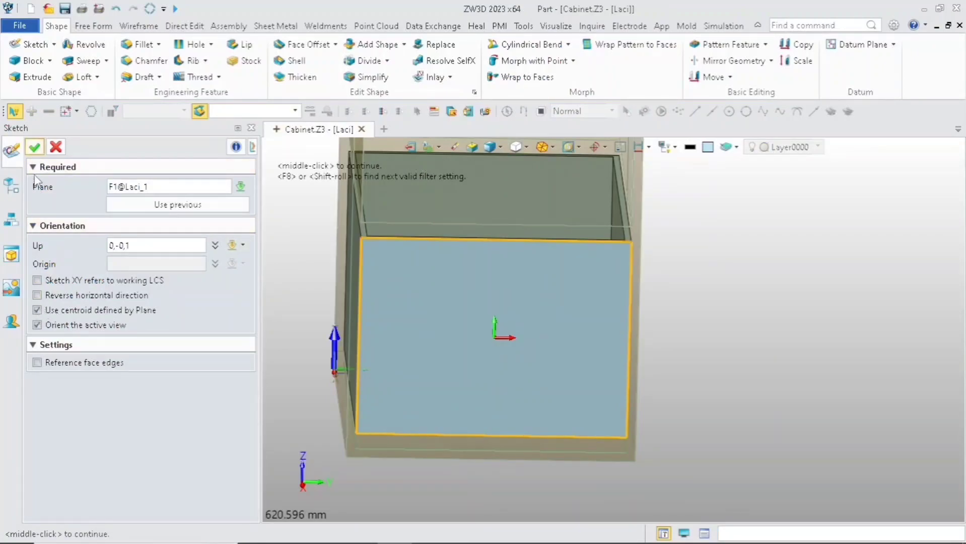
click(34, 146)
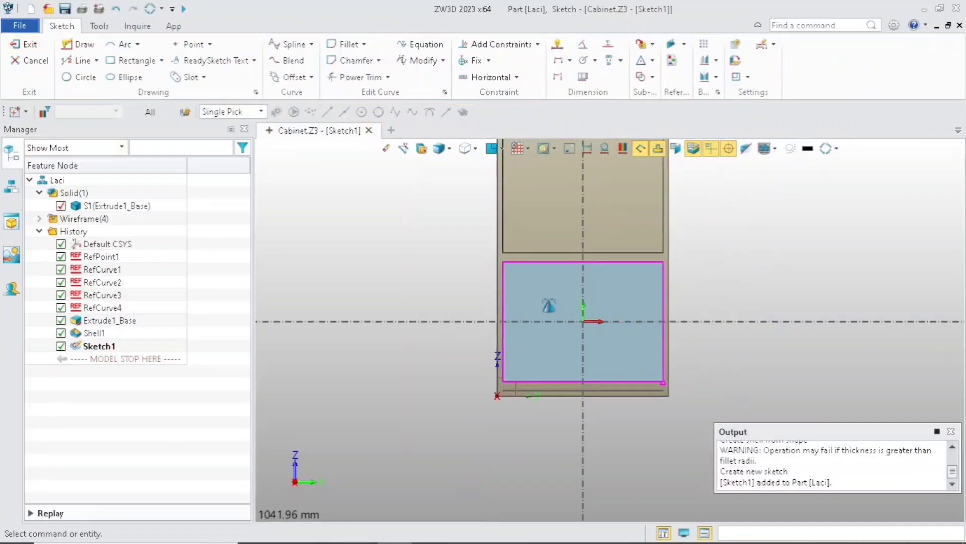
middle_drag(556, 306, 400, 306)
scroll(421, 316, up, 3)
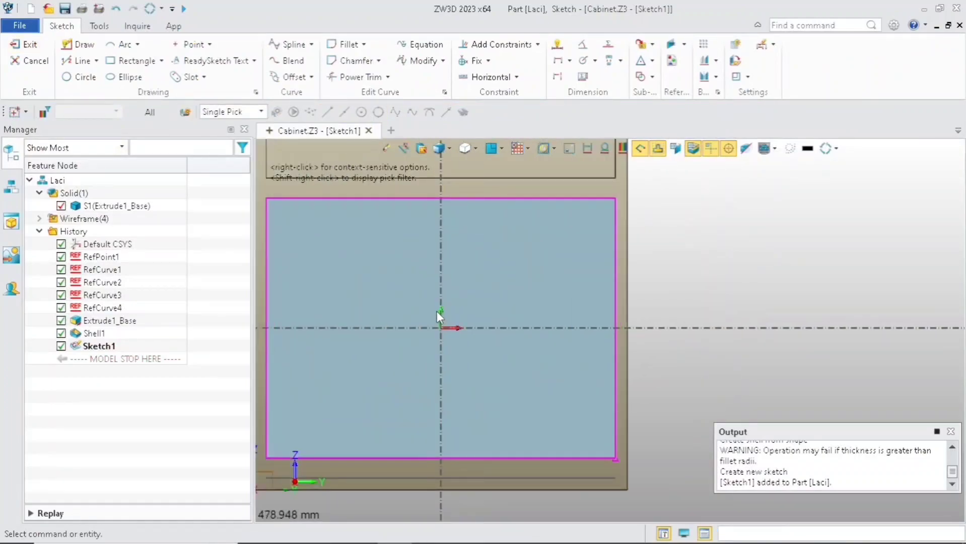
Draw a center rectangle 200 mm wide and 50 mm high on the vertical axis, about 73 mm above the sketch origin.
click(141, 62)
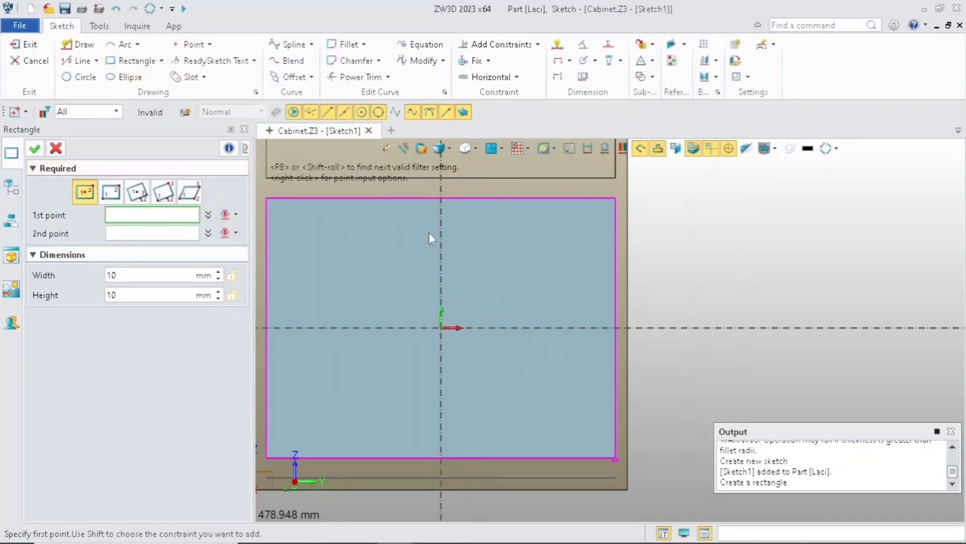
scroll(444, 258, up, 3)
click(439, 283)
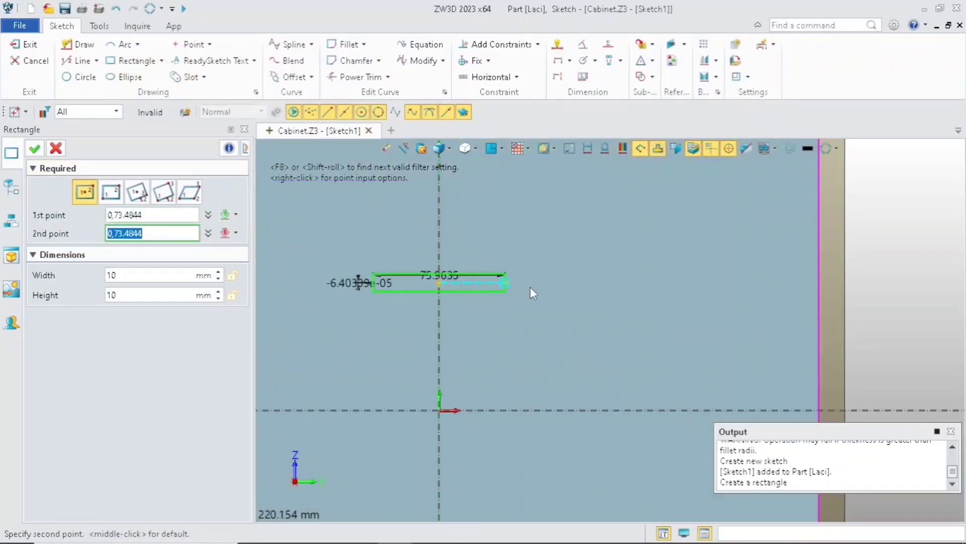
click(573, 324)
double_click(178, 276)
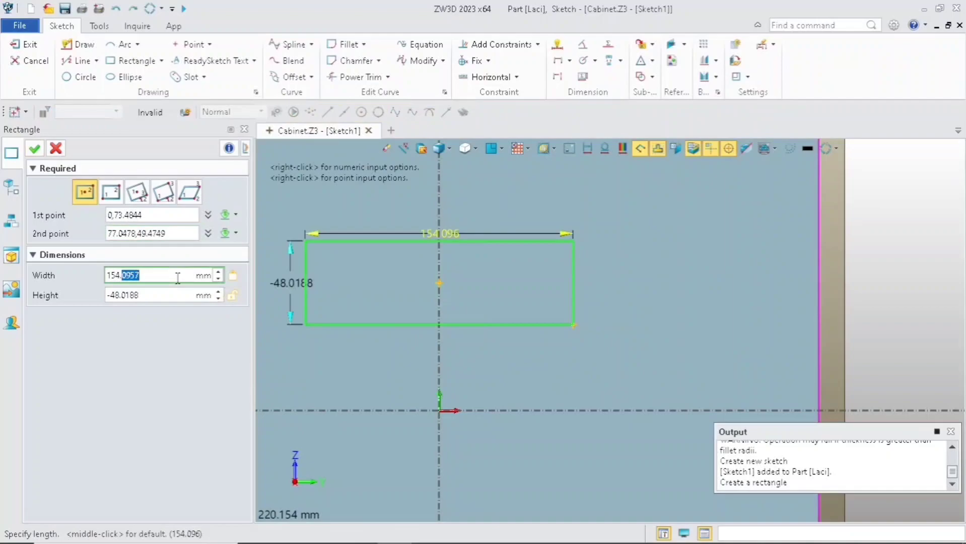
text(200)
key(Return)
double_click(161, 295)
text(50)
key(Return)
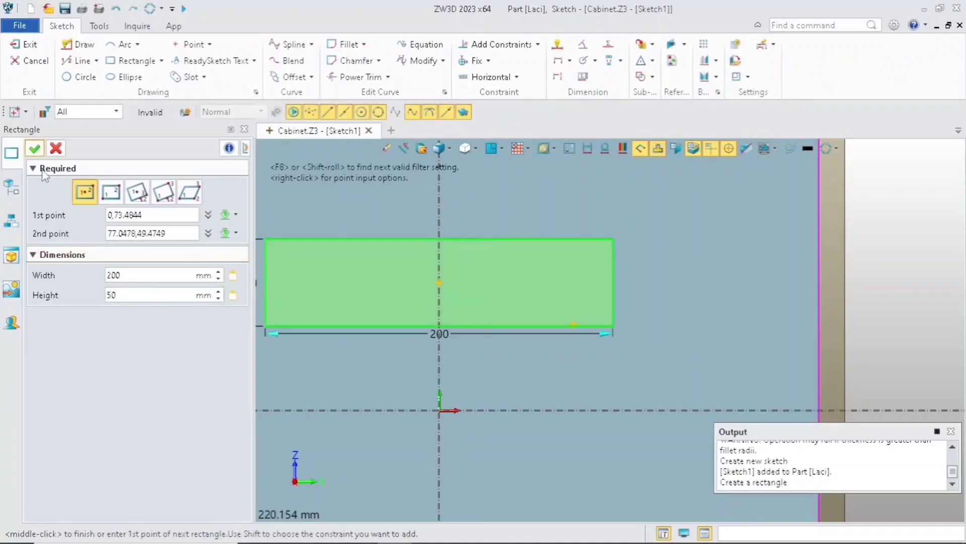
click(33, 148)
Dimension the distance from the drawer front's top edge to the rectangle's top side and set it to 60 mm.
scroll(468, 260, down, 2)
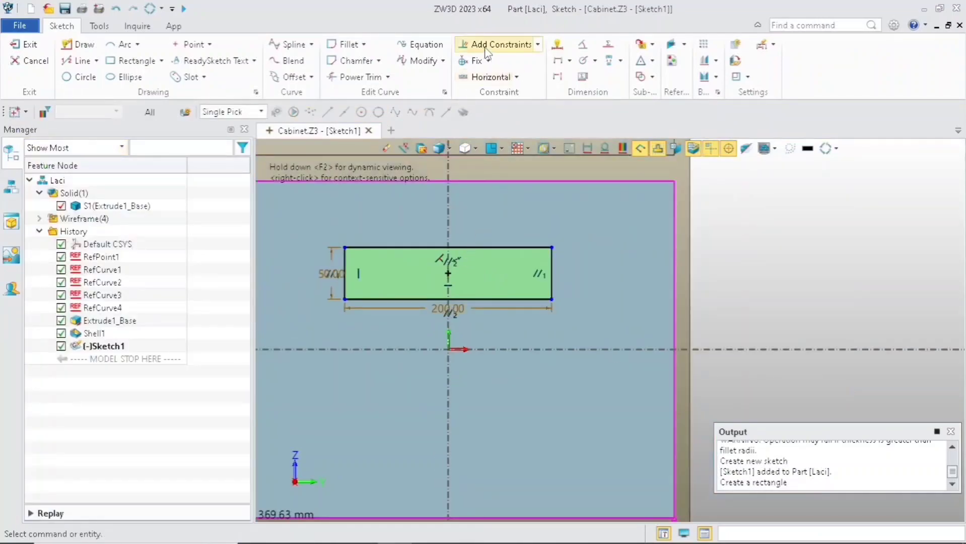
click(554, 182)
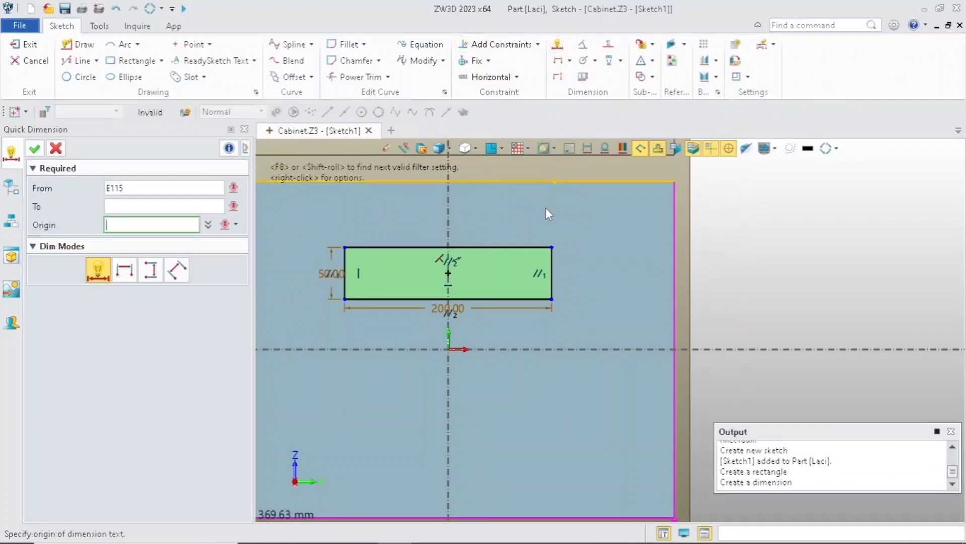
click(537, 247)
click(580, 234)
text(60)
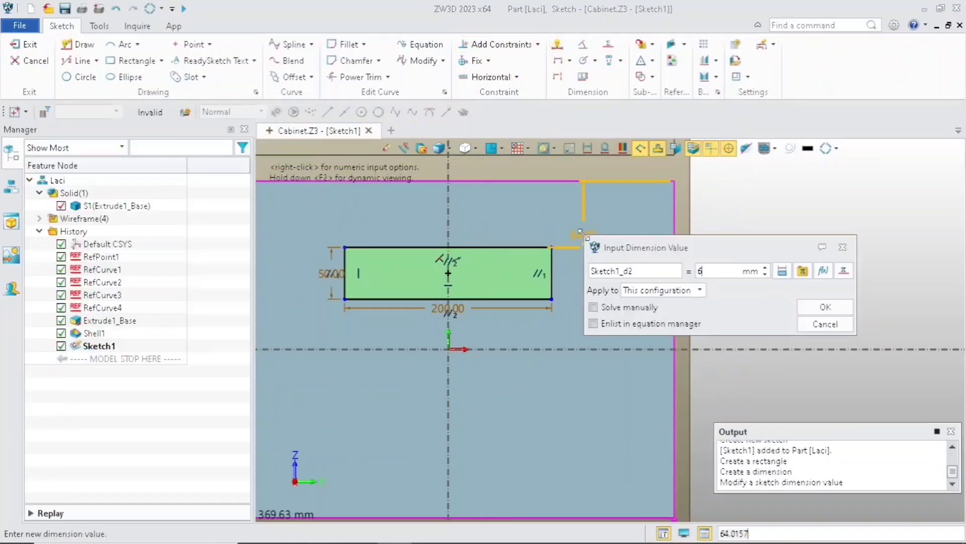
key(Return)
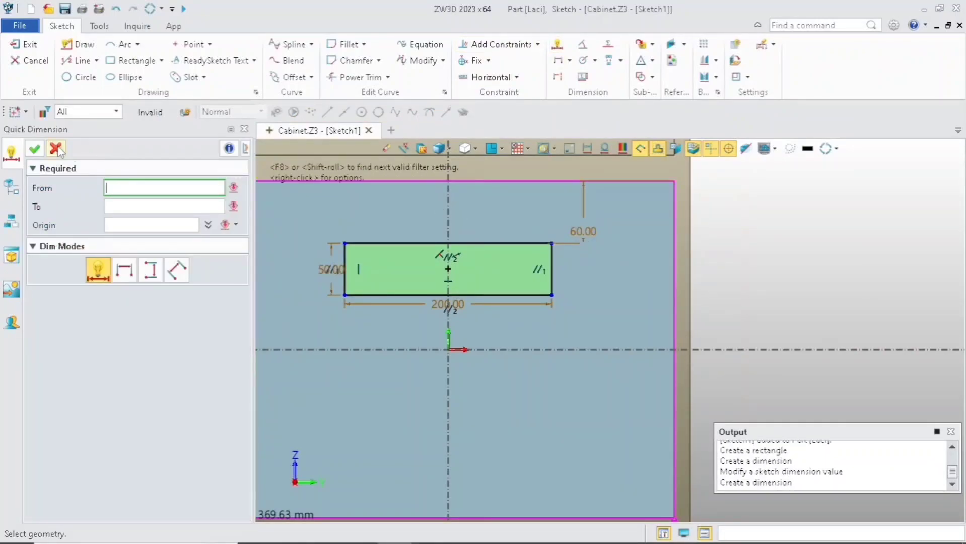
Offset the four edges of the drawer's front face outward by 10 mm.
click(56, 149)
scroll(291, 148, down, 3)
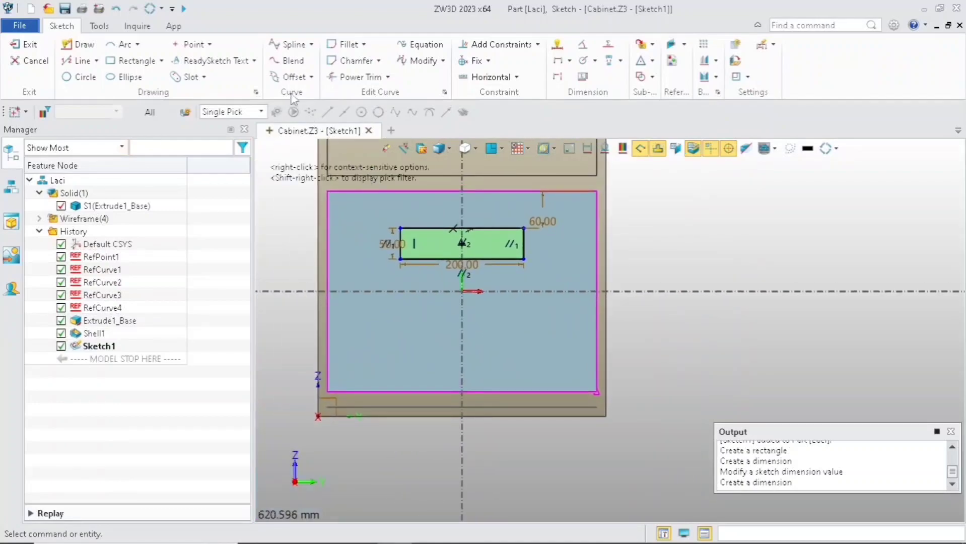
click(290, 77)
click(327, 227)
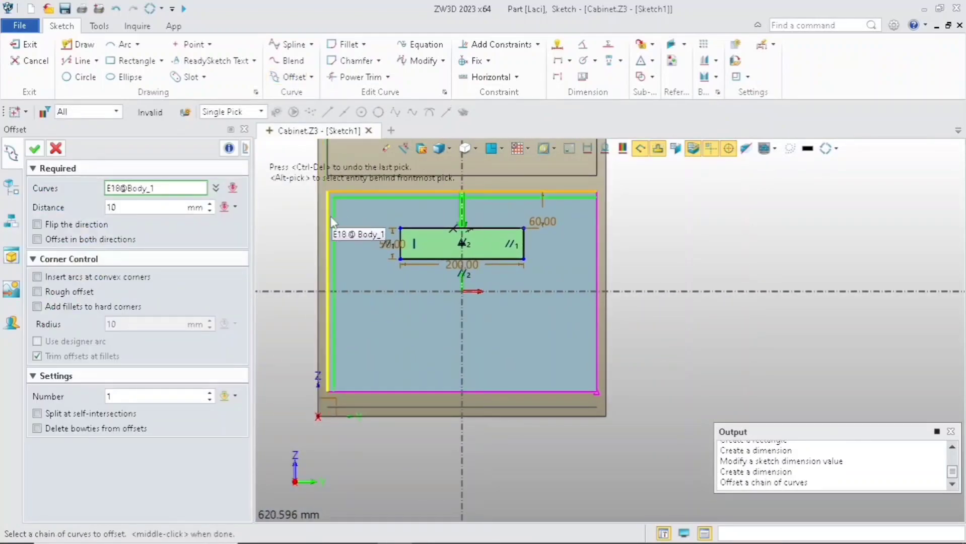
click(398, 393)
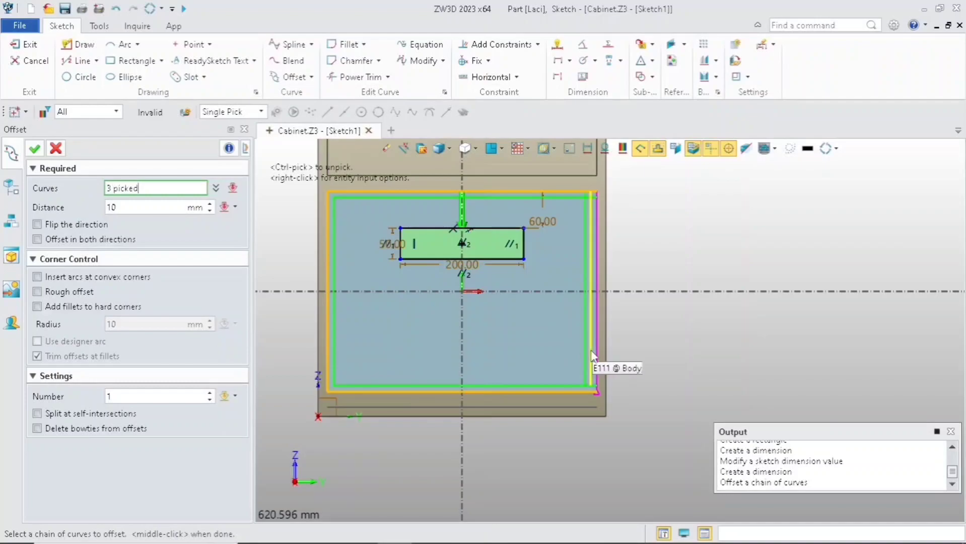
click(118, 208)
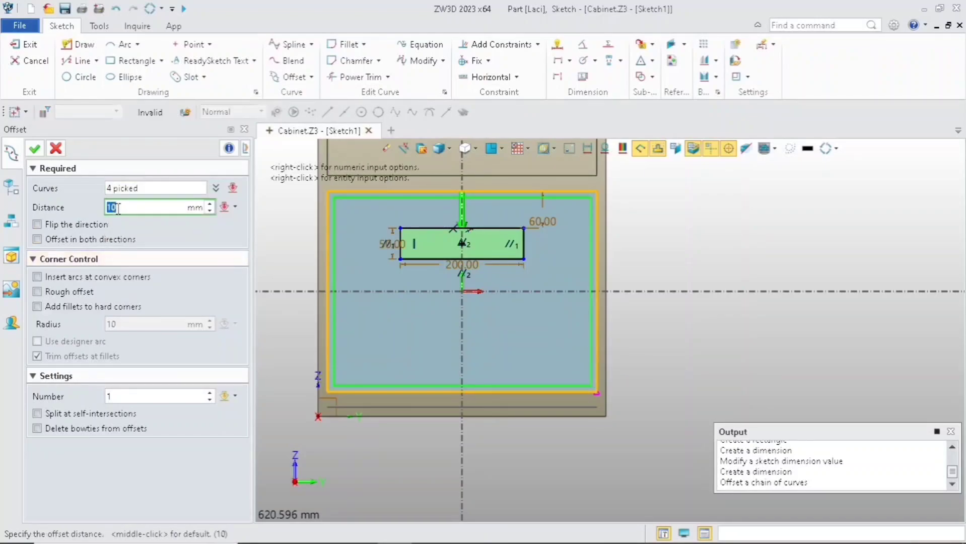
key(Return)
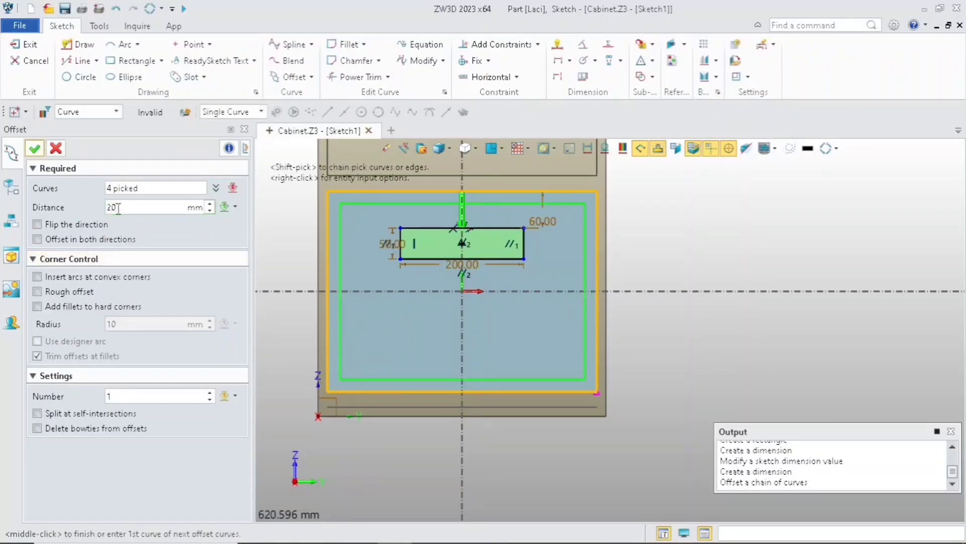
click(118, 207)
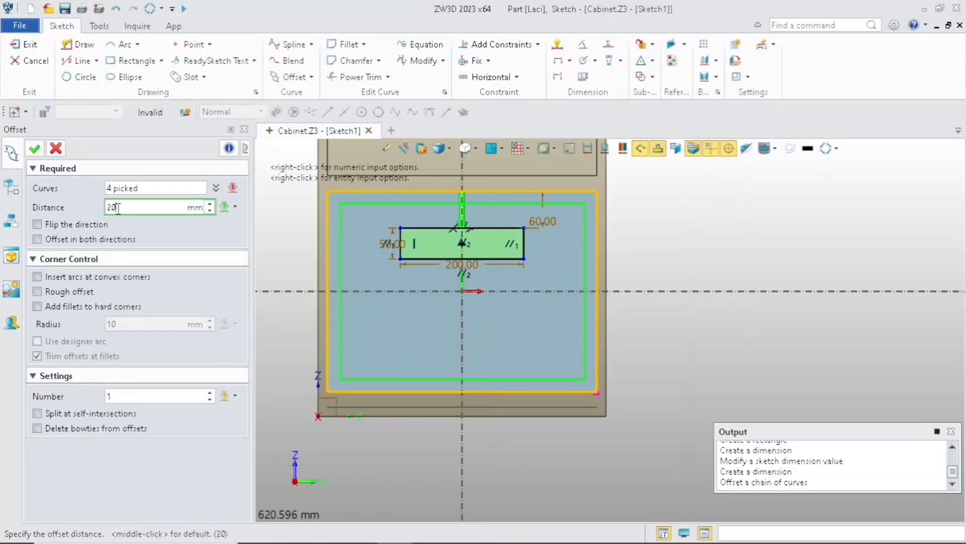
click(43, 225)
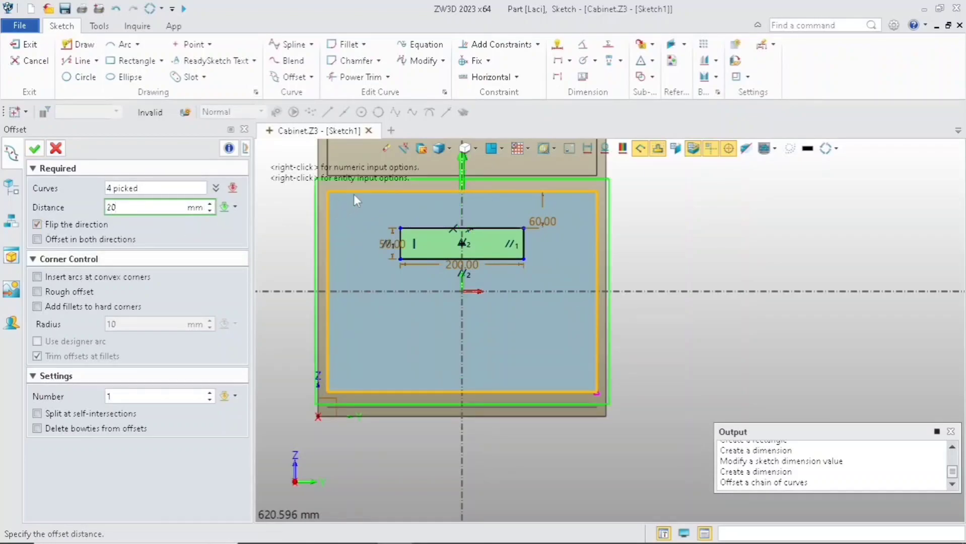
scroll(353, 194, up, 1)
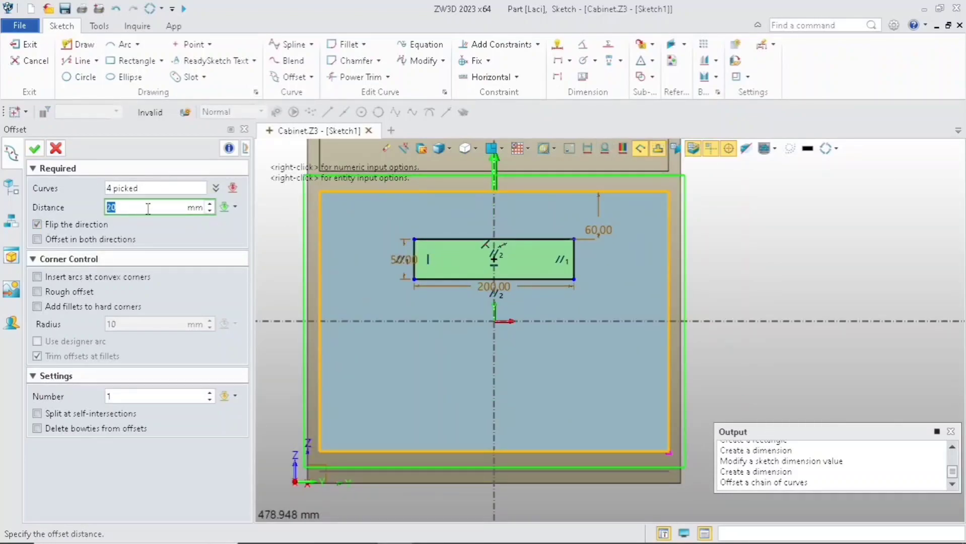
key(Return)
click(148, 192)
click(33, 154)
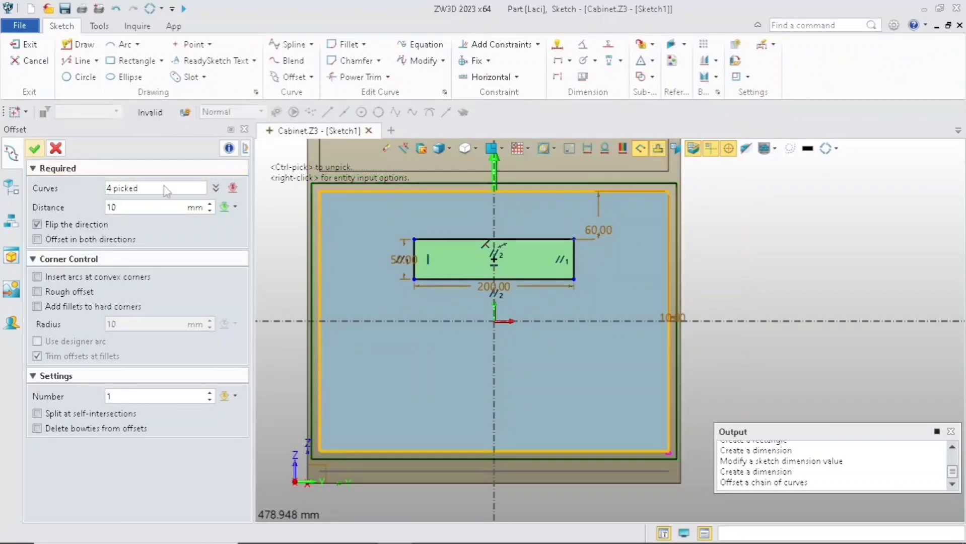
scroll(516, 232, up, 3)
scroll(472, 220, down, 3)
middle_drag(474, 228, 474, 263)
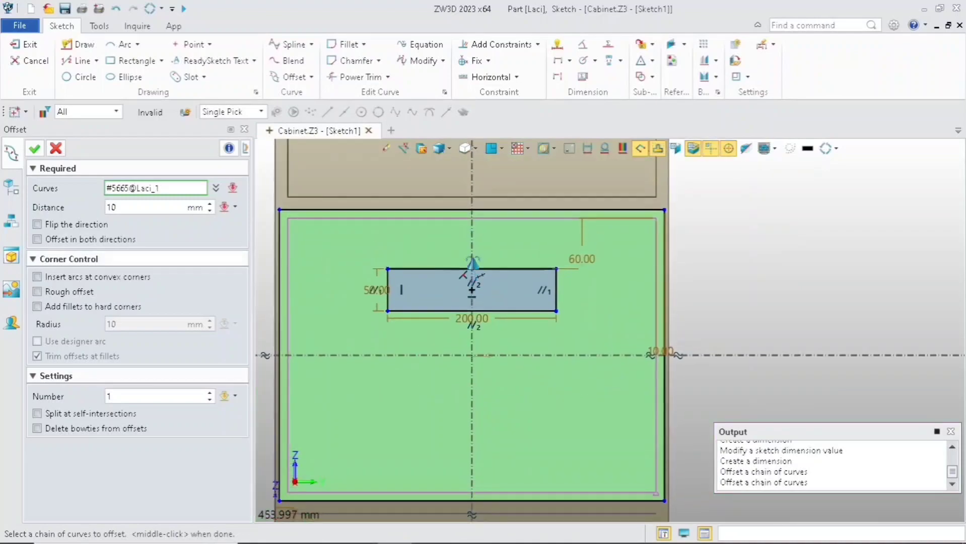
scroll(459, 264, up, 2)
click(56, 149)
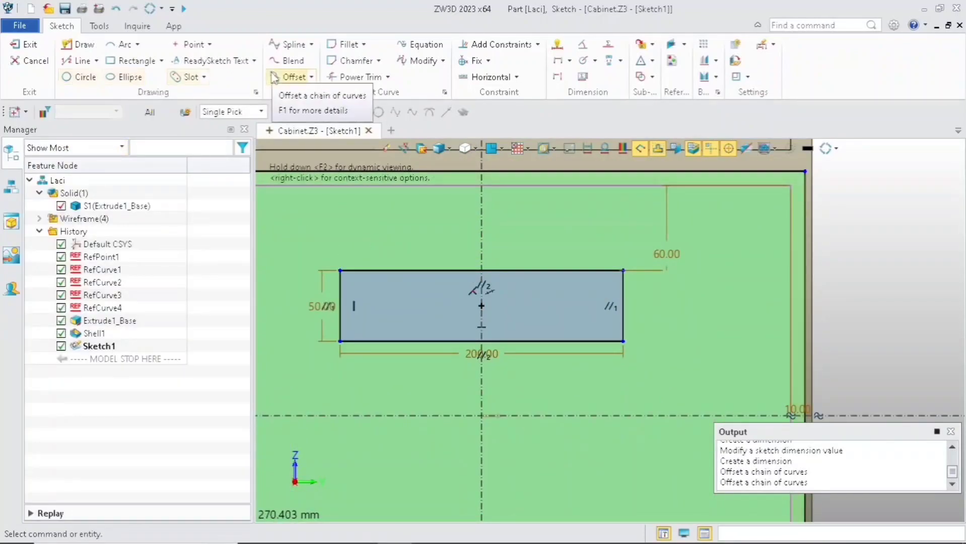
Offset the upper side and both vertical sides of the 200 x 50 mm rectangle inward by 10 mm.
click(291, 77)
click(432, 274)
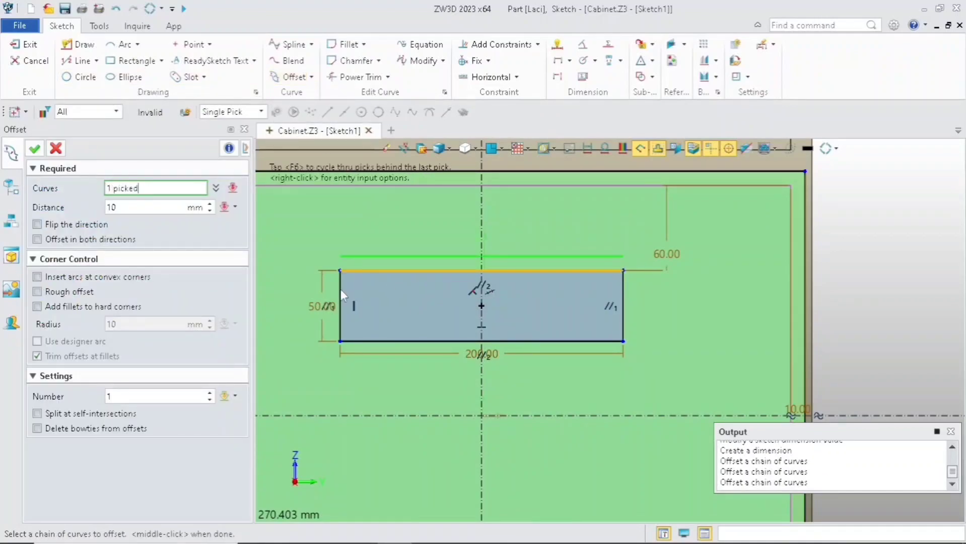
click(340, 303)
click(624, 315)
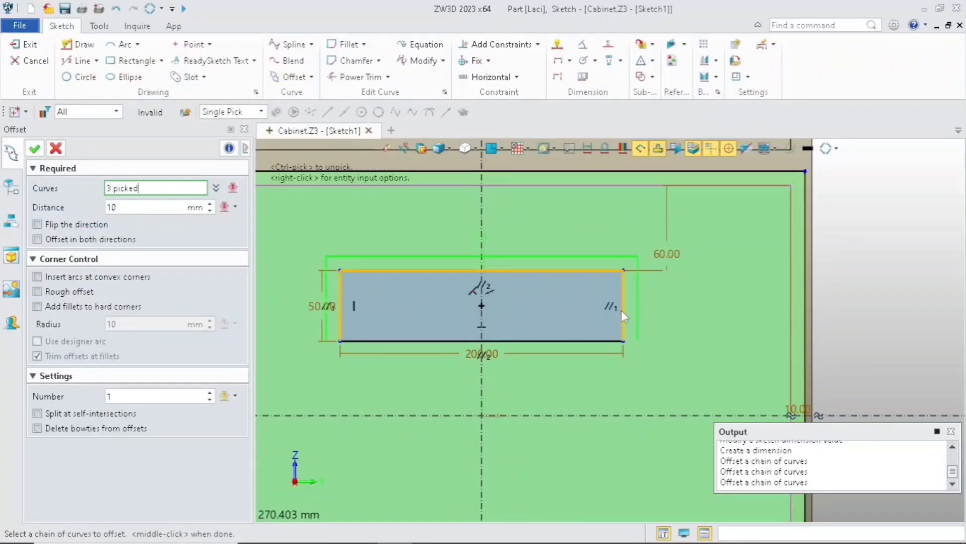
scroll(622, 312, up, 2)
scroll(572, 318, down, 3)
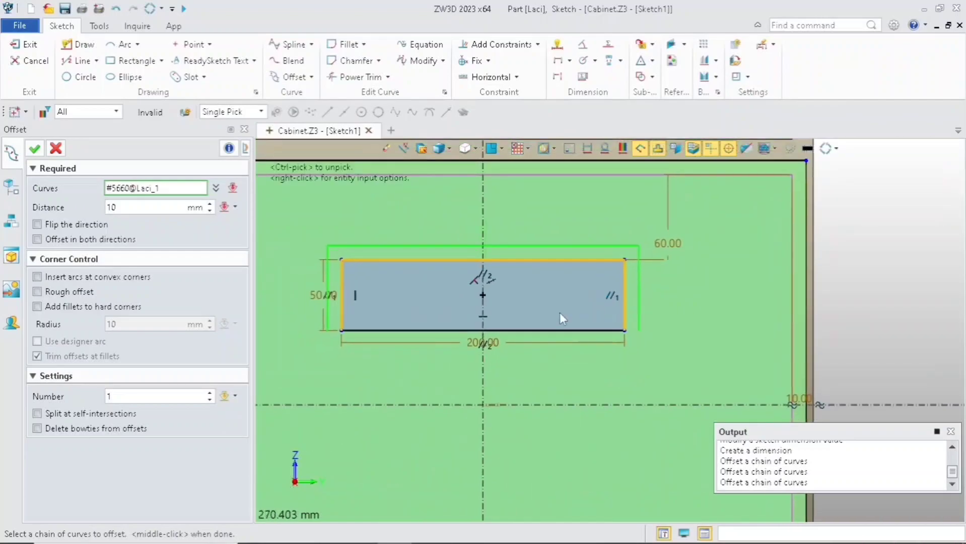
click(36, 224)
scroll(380, 304, up, 2)
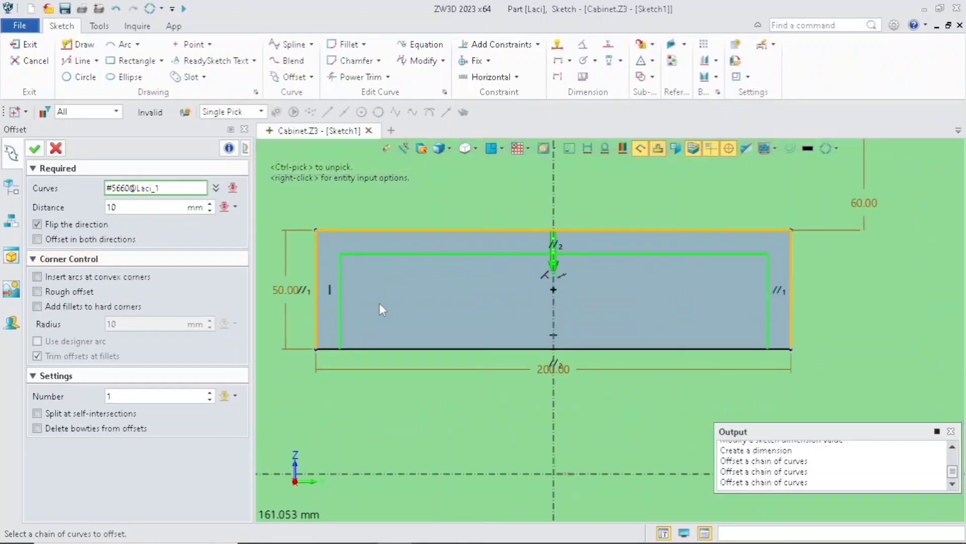
click(34, 148)
scroll(401, 311, up, 1)
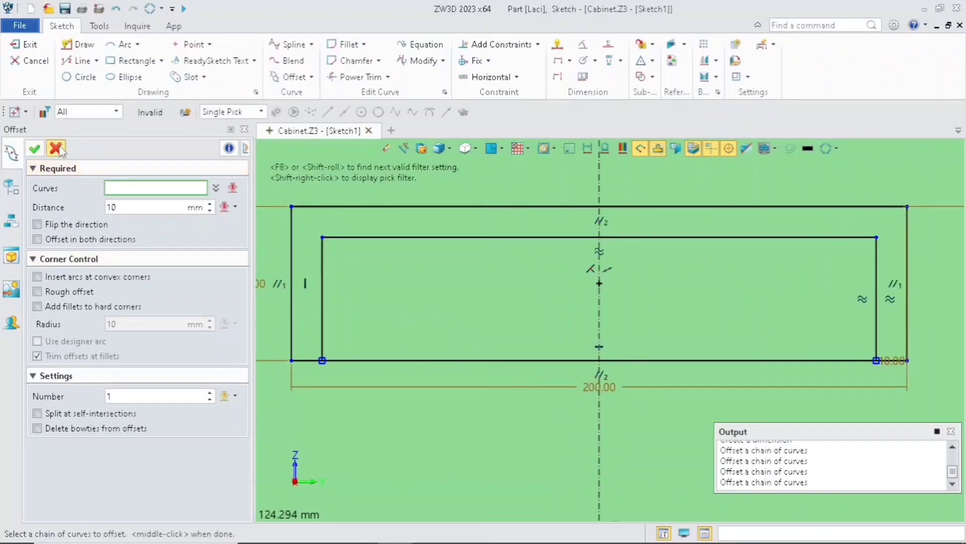
click(56, 148)
Trim the two short pieces of the rectangle's lower side that lie outside the inner offset lines.
click(355, 77)
drag(312, 346, 342, 387)
drag(884, 351, 894, 363)
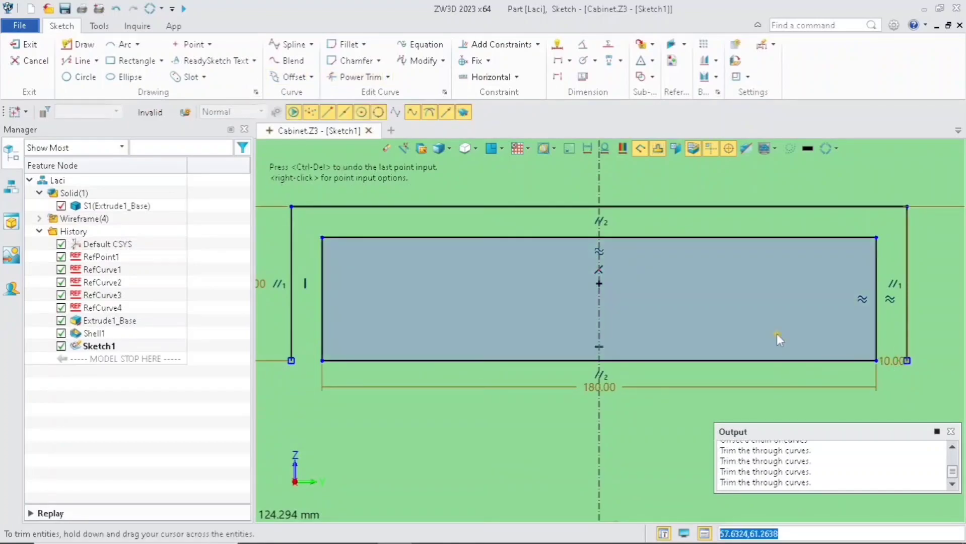
key(Escape)
Close both lower ends of the handle frame with 10 mm horizontal lines and exit the sketch.
click(76, 60)
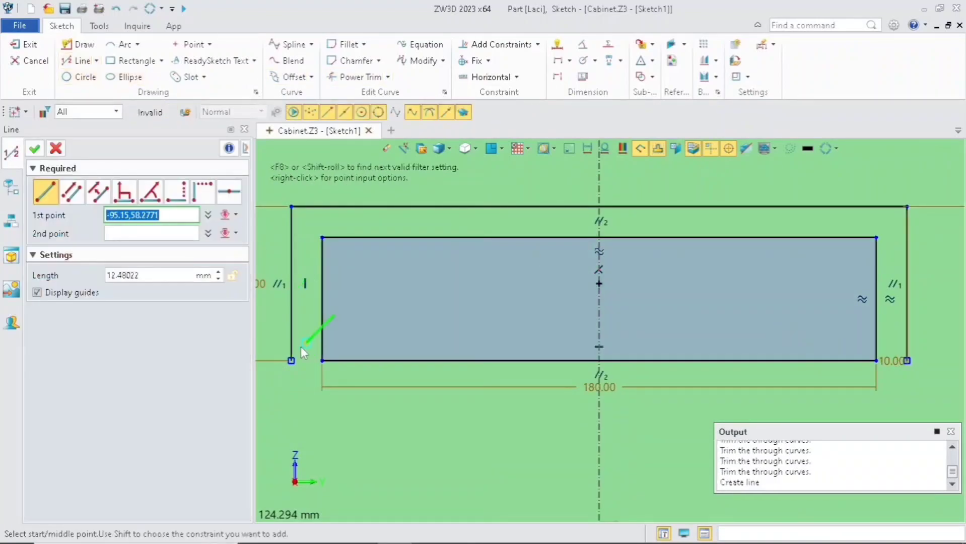
scroll(299, 353, up, 3)
click(281, 373)
click(333, 372)
scroll(538, 321, down, 3)
middle_drag(787, 344, 625, 349)
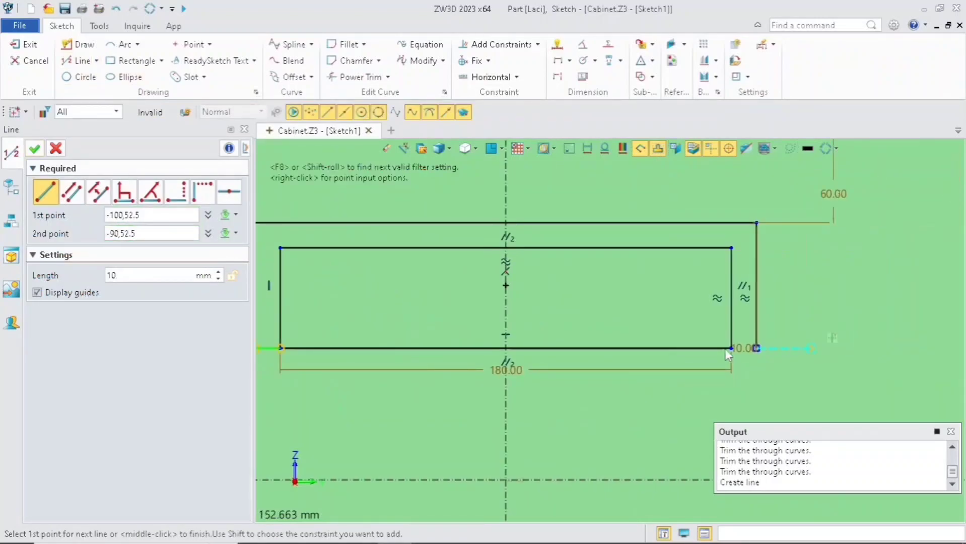
scroll(813, 342, up, 3)
click(684, 350)
click(724, 350)
scroll(517, 279, down, 1)
middle_click(516, 279)
scroll(486, 270, down, 2)
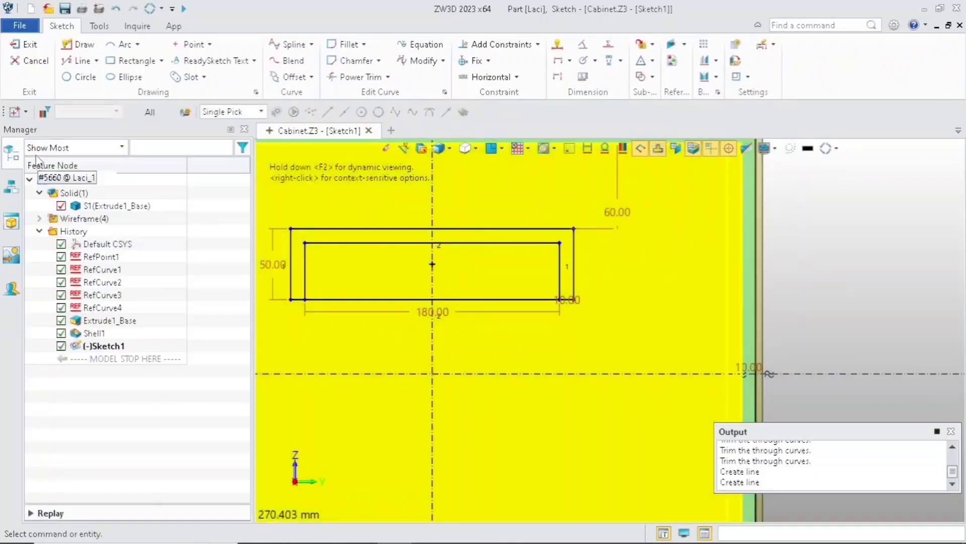
click(28, 50)
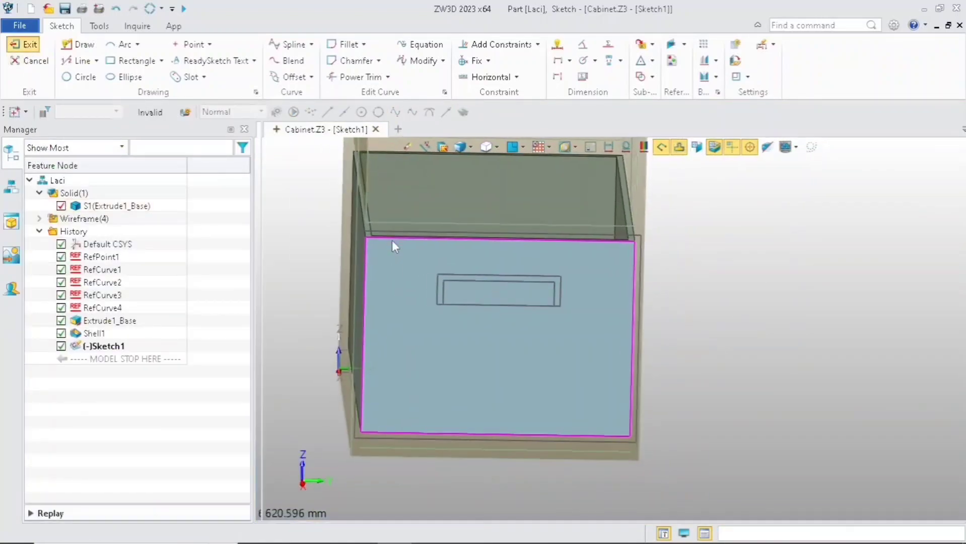
scroll(423, 317, up, 2)
scroll(427, 322, down, 2)
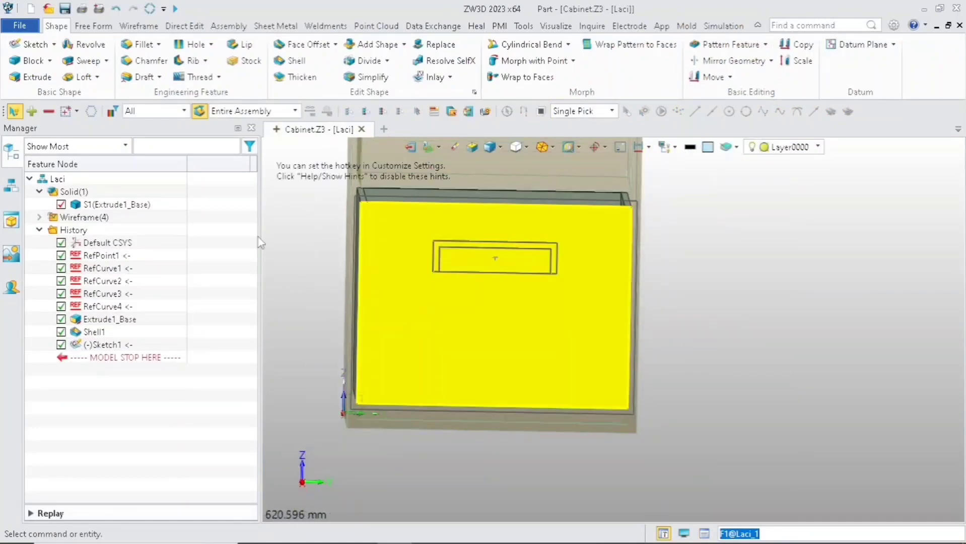
Extrude the outer front panel region and the handle frame region 10 mm to one side, adding them to the drawer body.
click(31, 77)
scroll(366, 208, up, 1)
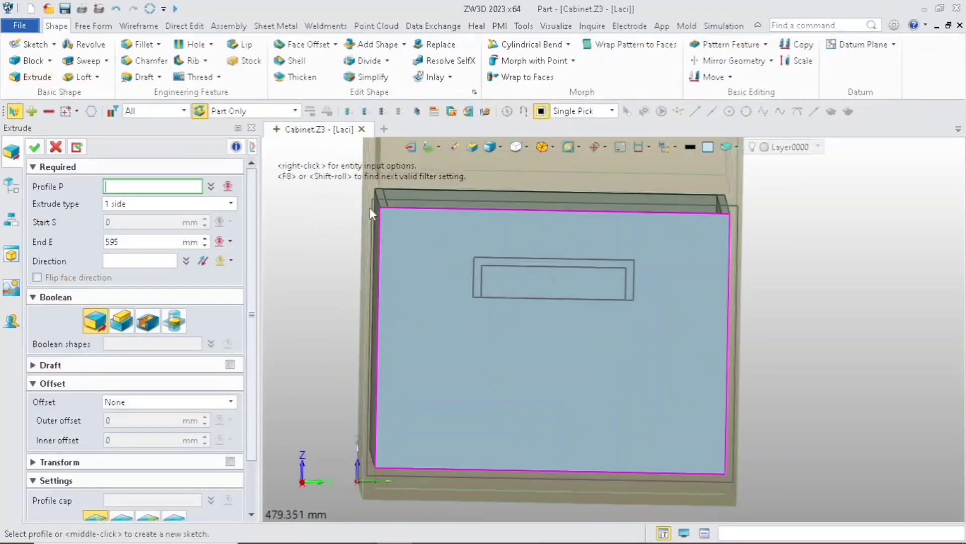
click(373, 208)
scroll(469, 307, up, 2)
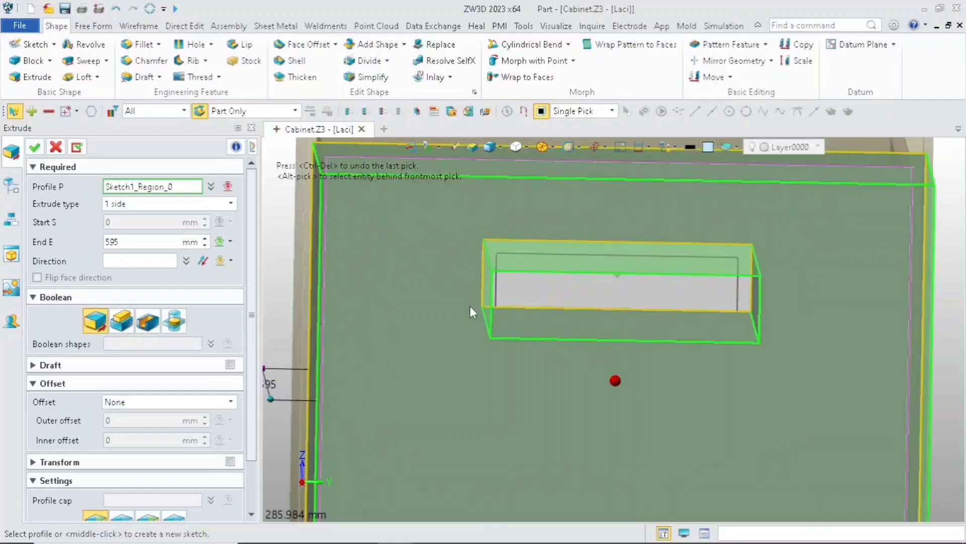
right_drag(454, 296, 464, 304)
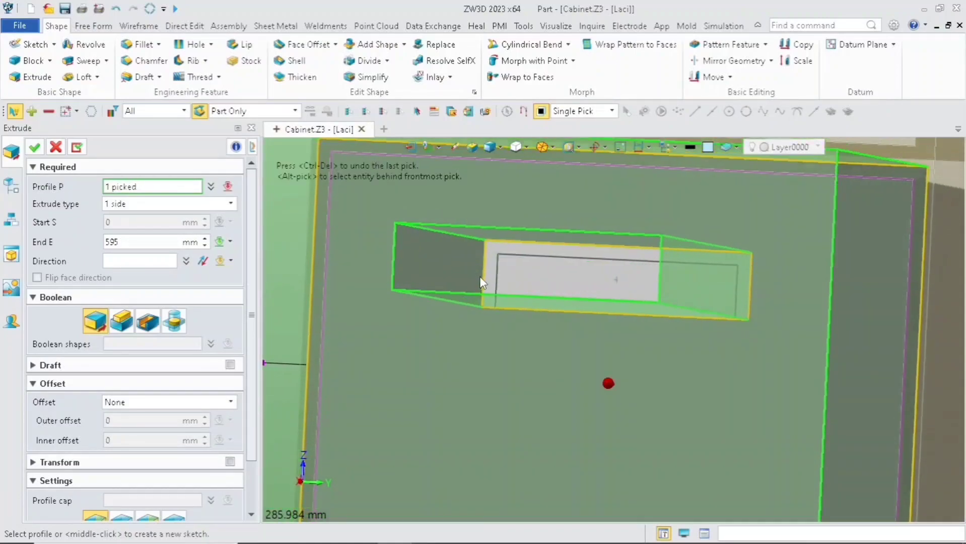
click(487, 274)
click(121, 242)
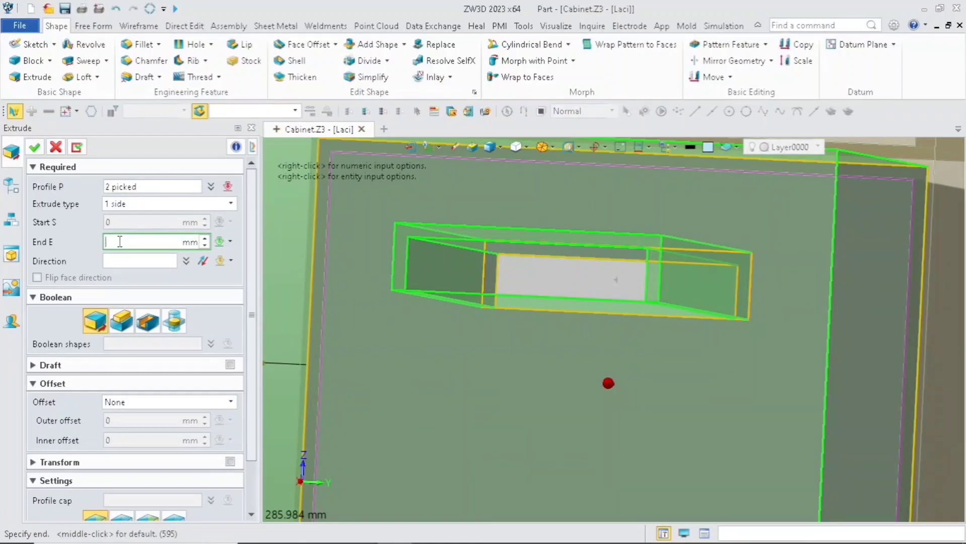
key(Return)
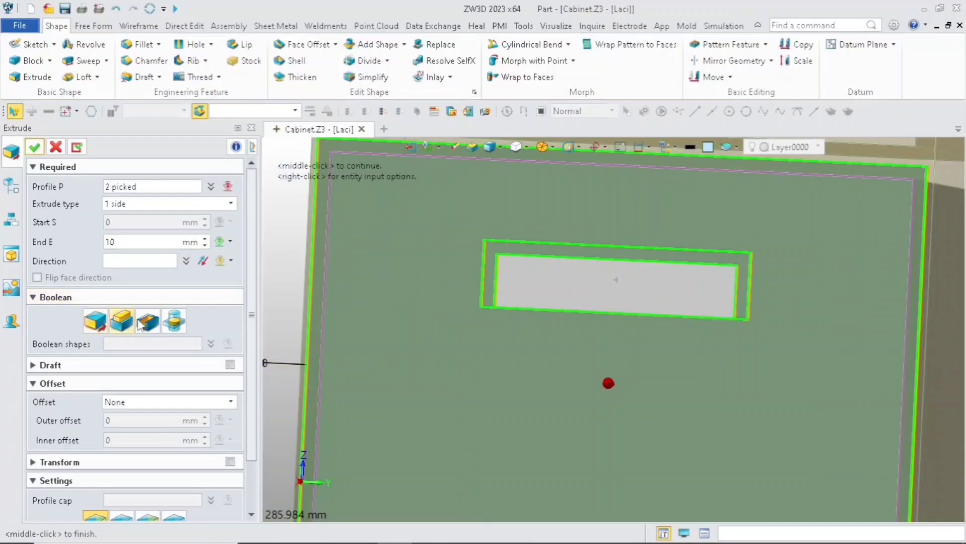
click(122, 321)
right_drag(295, 295, 311, 324)
click(34, 148)
scroll(280, 258, down, 4)
scroll(350, 316, up, 2)
scroll(351, 316, up, 1)
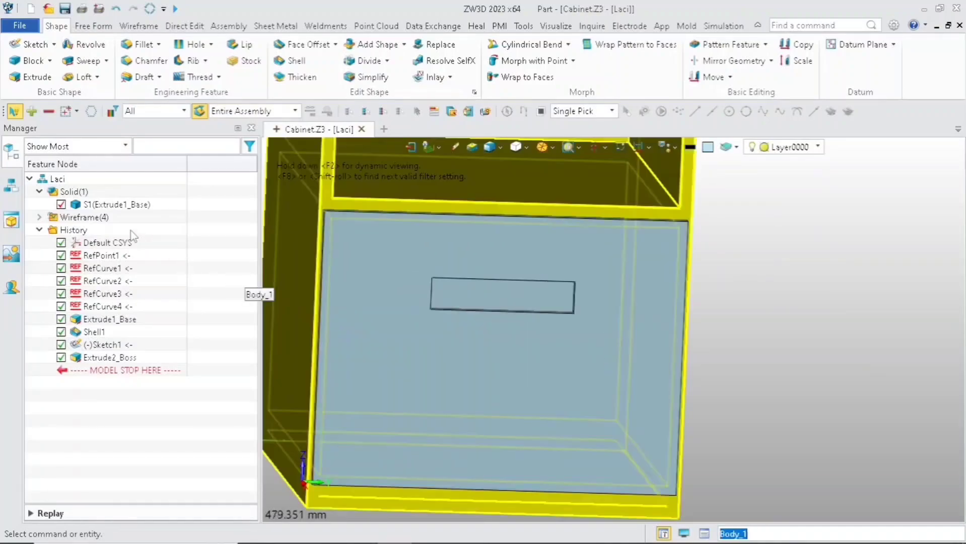
Hide the drawer solid so that only the sketch regions of the handle remain to pick from.
click(60, 205)
scroll(416, 338, up, 1)
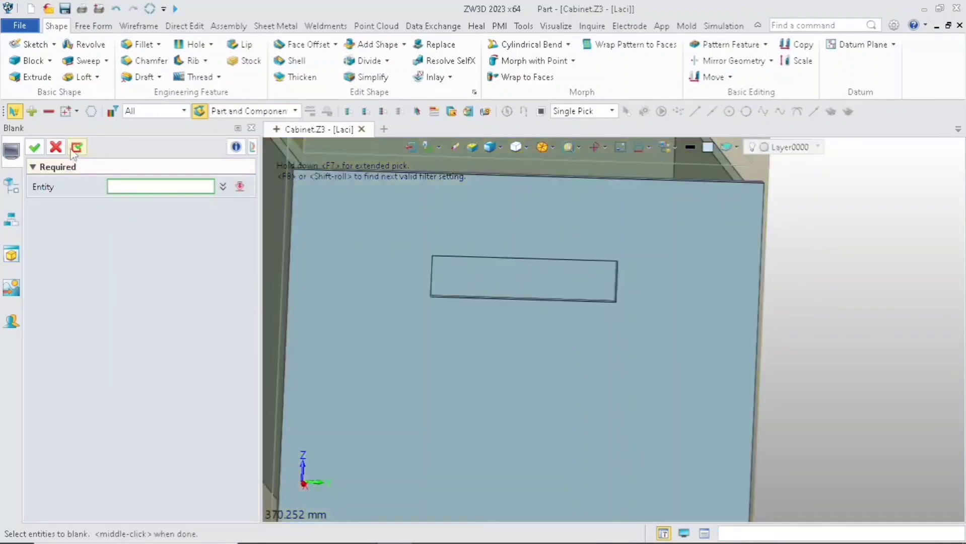
click(56, 147)
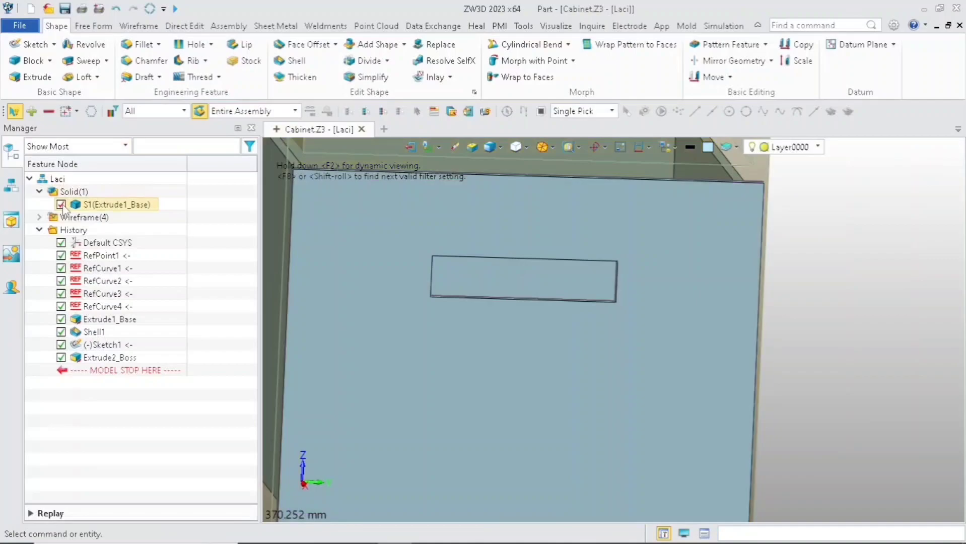
click(61, 204)
scroll(419, 276, up, 1)
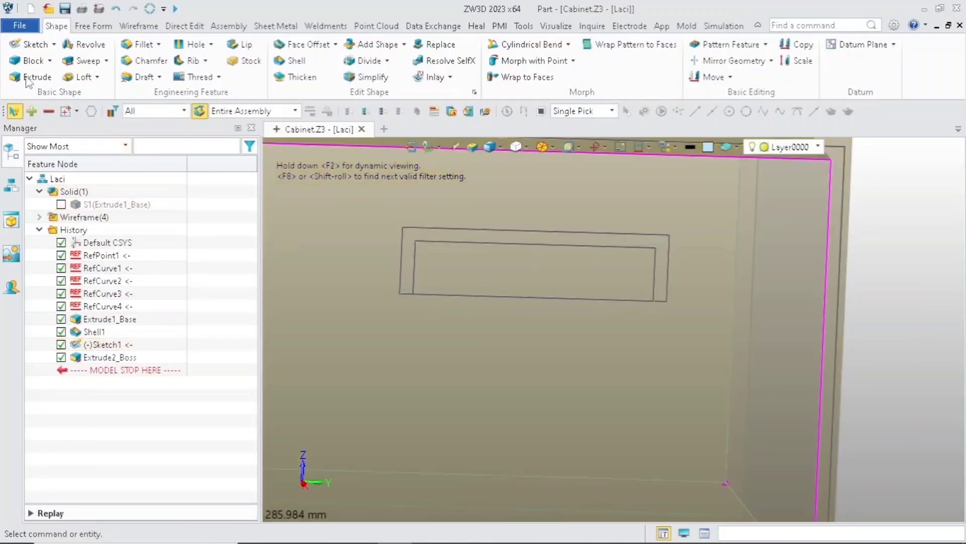
Extrude the handle frame and its inner region as a separate base body with 2 sides, start 10 mm and end 35 mm.
click(31, 77)
scroll(466, 258, up, 2)
click(467, 257)
click(449, 227)
scroll(450, 227, down, 2)
click(151, 204)
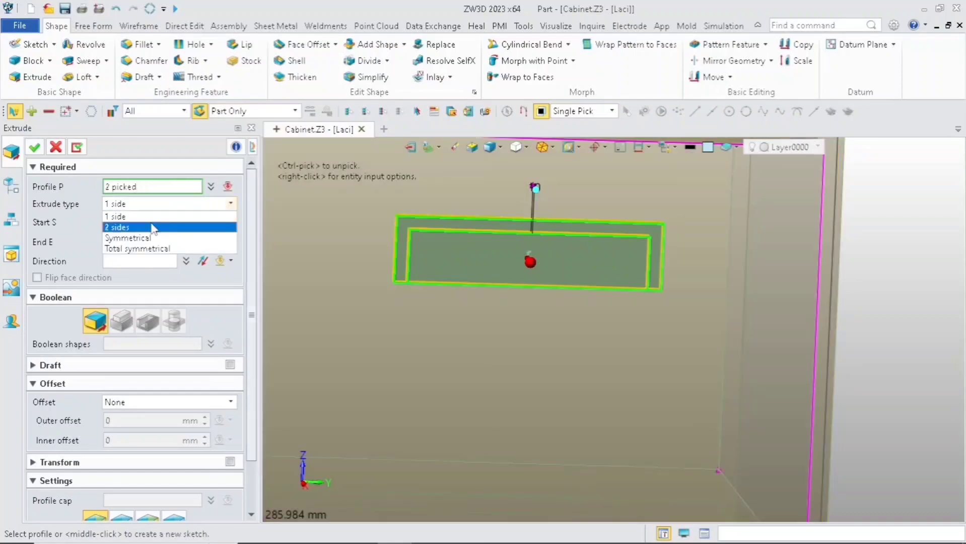
click(153, 228)
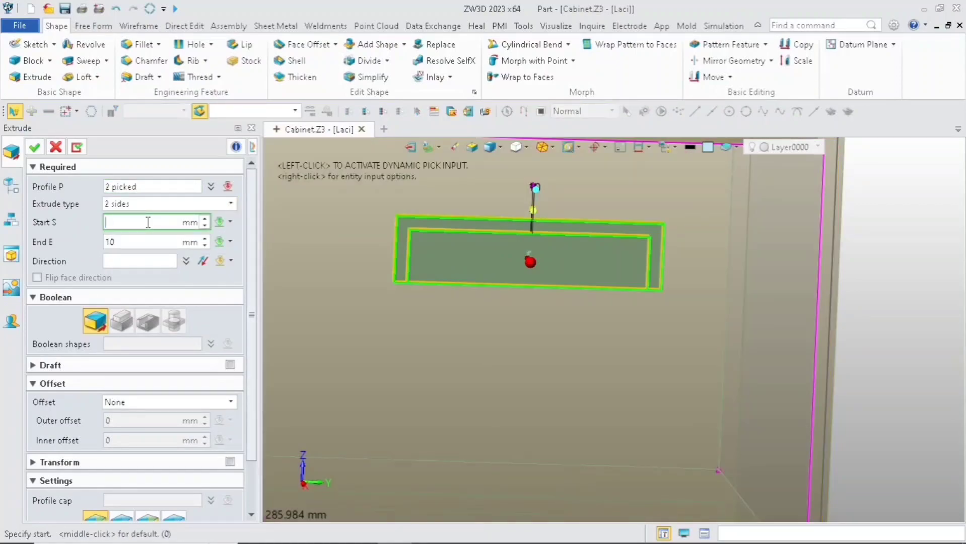
text(10)
click(138, 237)
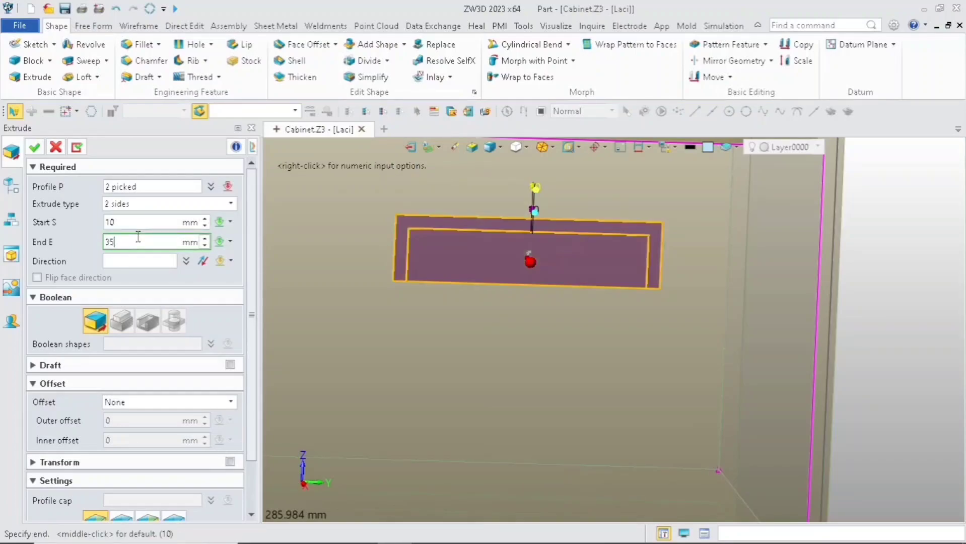
key(Return)
click(34, 147)
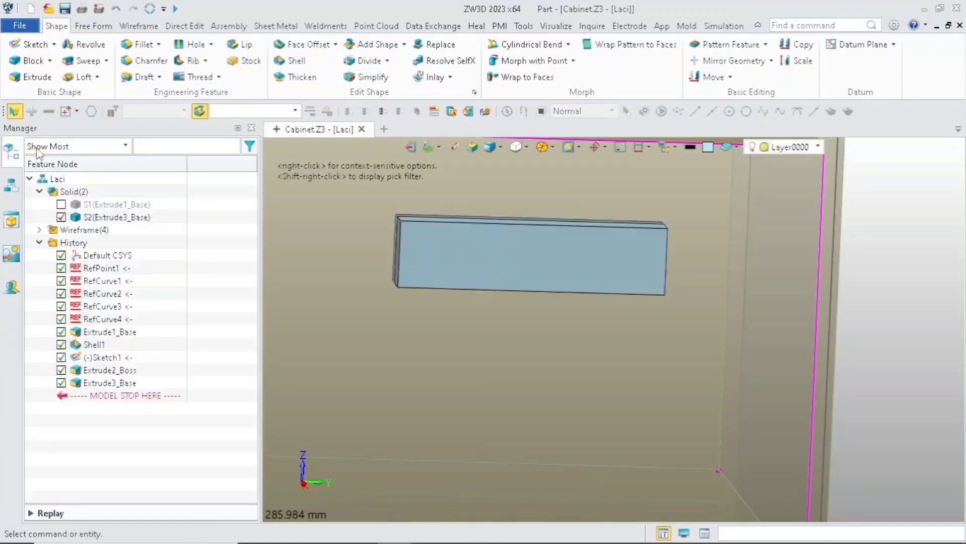
Set up a shell of the handle block with -10 mm thickness and its underside as an open face.
scroll(540, 316, down, 2)
right_drag(540, 316, 535, 295)
middle_drag(487, 244, 489, 389)
scroll(489, 389, down, 1)
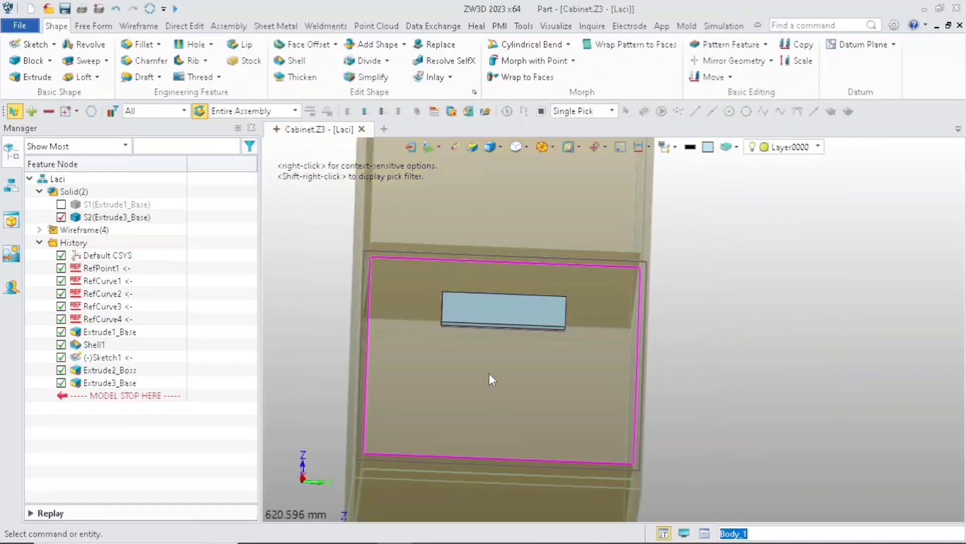
scroll(474, 275, up, 2)
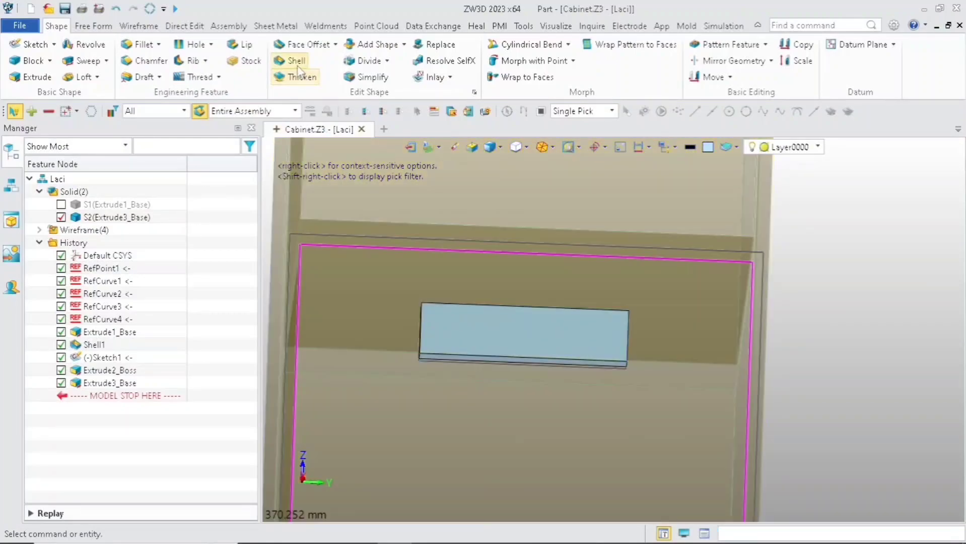
click(296, 60)
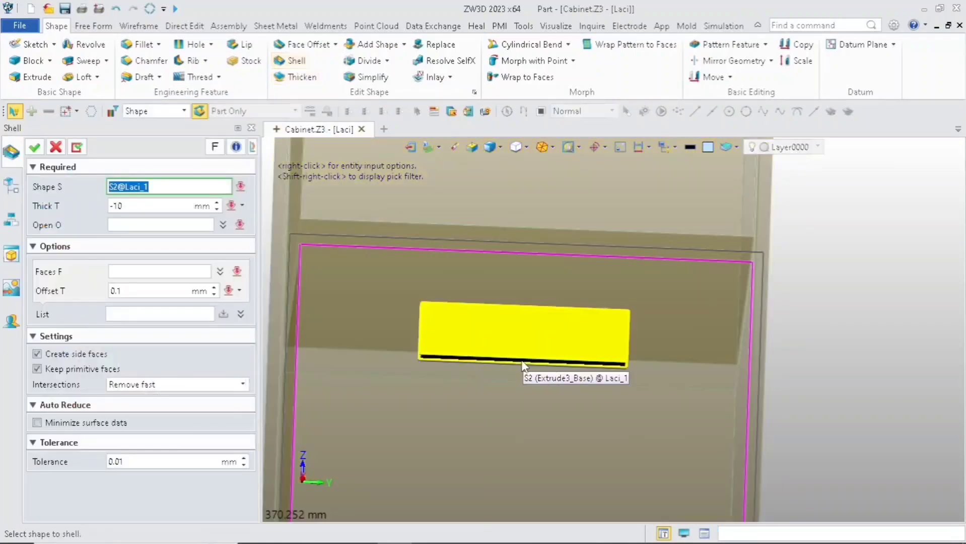
click(524, 364)
click(169, 230)
scroll(398, 333, down, 1)
right_drag(399, 334, 412, 284)
middle_drag(456, 202, 446, 295)
scroll(447, 296, up, 5)
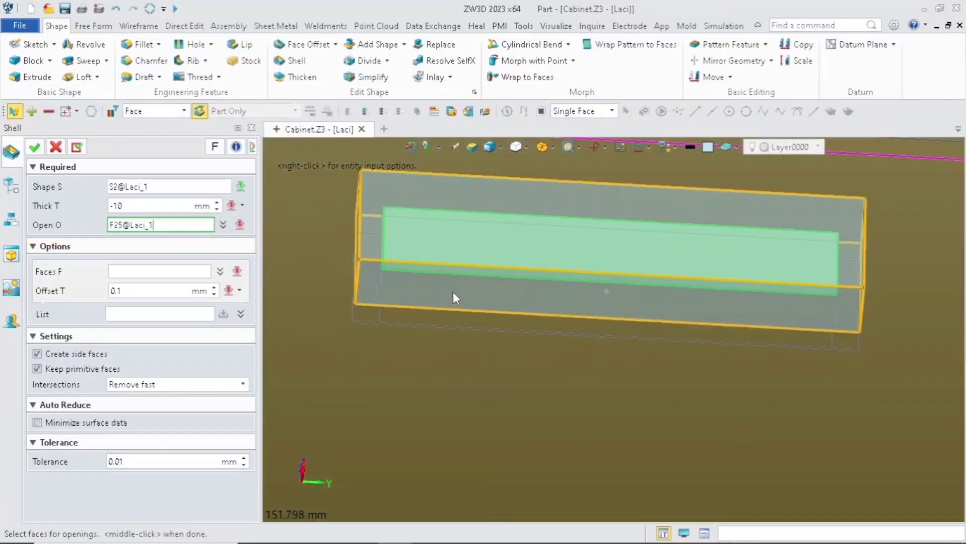
click(453, 291)
Add the handle block's rear face as a second opening and complete the shell.
scroll(453, 291, down, 1)
right_drag(468, 316, 479, 368)
scroll(475, 399, down, 2)
scroll(488, 313, up, 4)
click(488, 313)
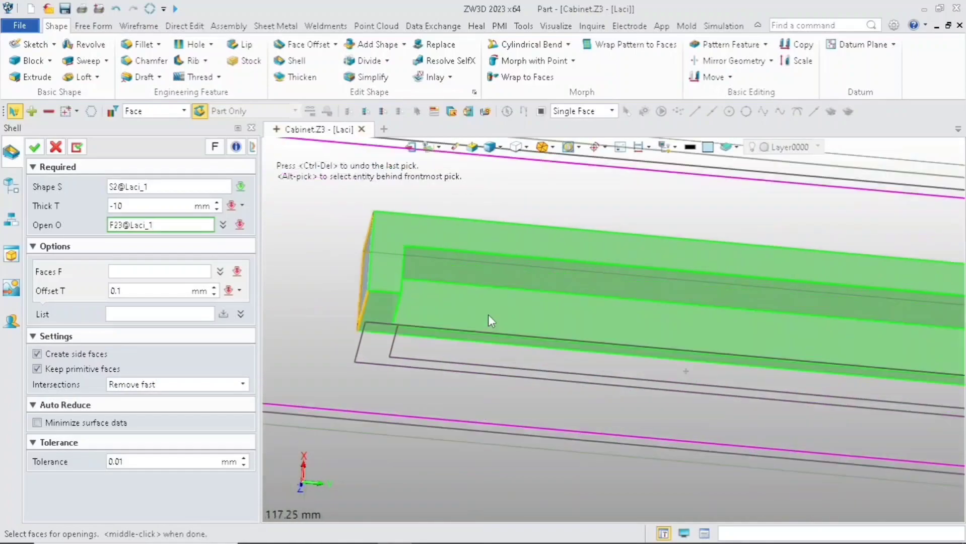
click(34, 147)
Show the hidden drawer solid again so that it is visible together with the hollow handle.
scroll(492, 301, down, 4)
scroll(492, 328, up, 3)
scroll(488, 361, down, 2)
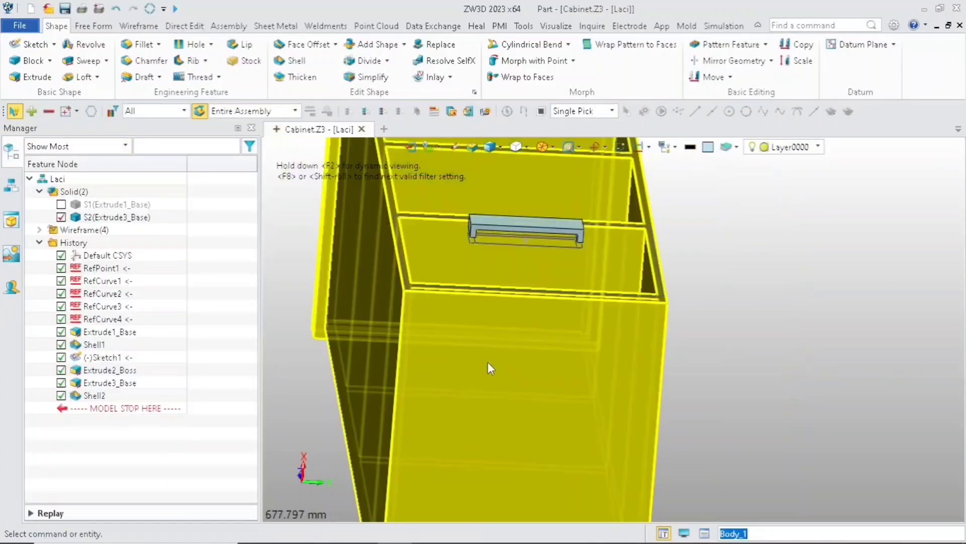
key(ctrl+Right)
scroll(636, 469, up, 3)
scroll(635, 471, up, 1)
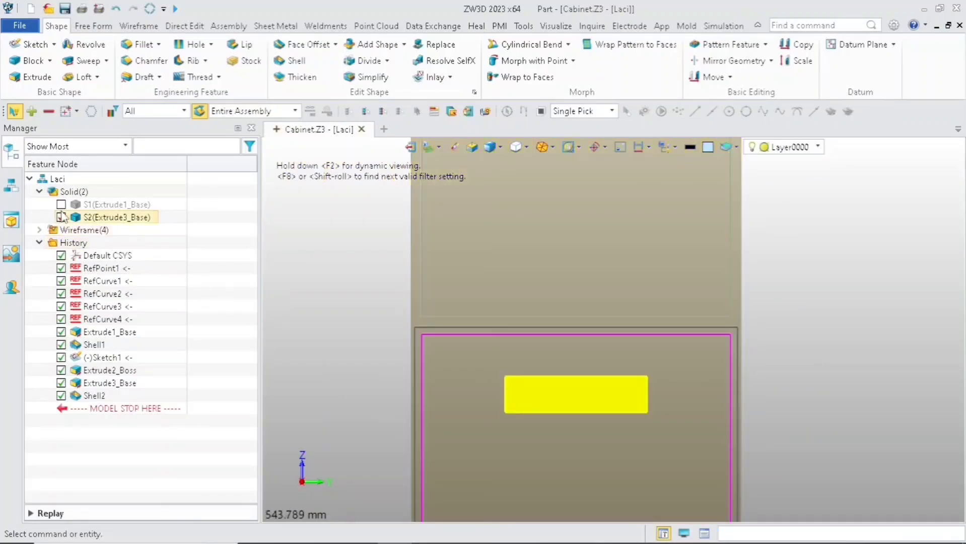
click(61, 205)
scroll(361, 353, down, 2)
right_drag(504, 445, 500, 401)
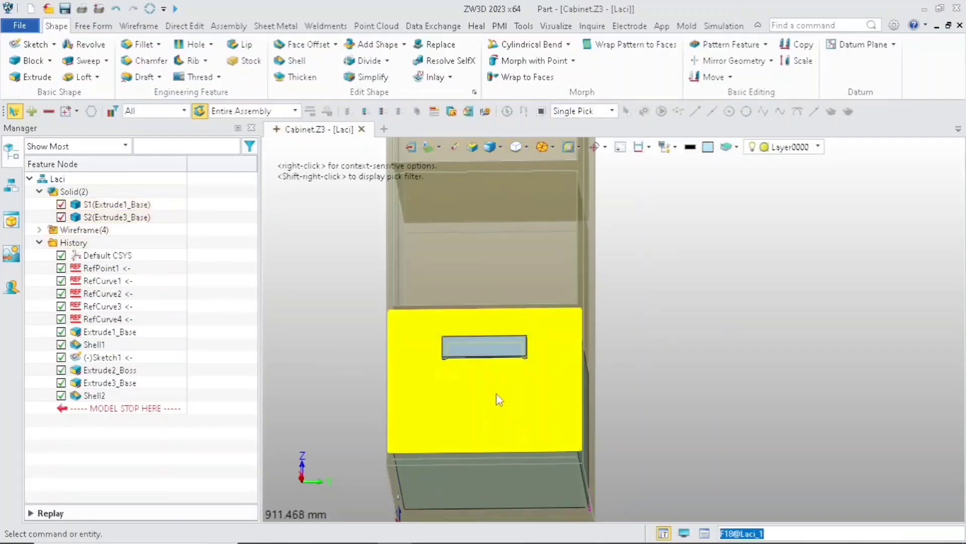
Merge the handle and drawer into one solid with Add Shape, using the handle as base and the drawer as the added body.
scroll(484, 375, up, 5)
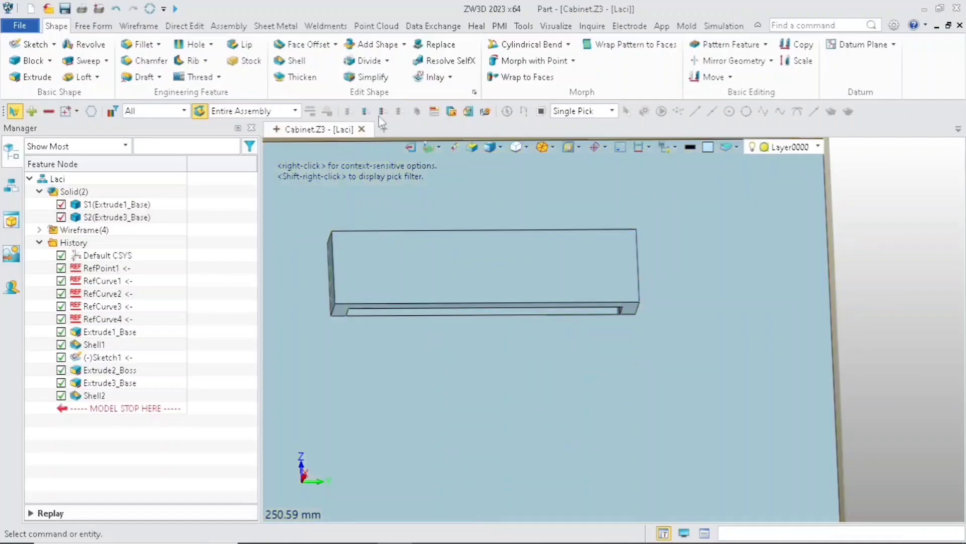
click(376, 44)
click(451, 265)
click(360, 337)
click(34, 147)
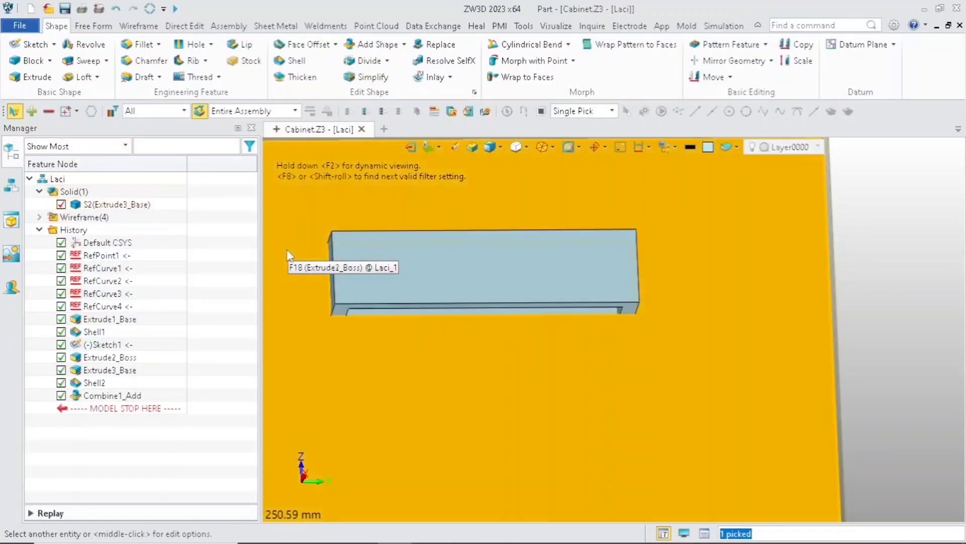
scroll(306, 250, down, 3)
middle_drag(307, 250, 371, 251)
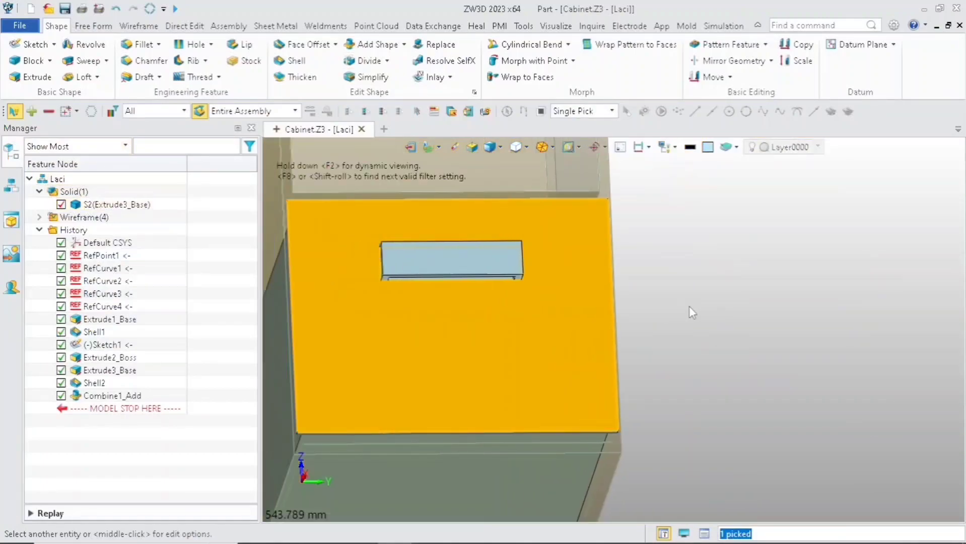
click(690, 310)
Define an asymmetric fillet on the panel edge below the handle opening, with flipped direction and 5 mm and 25 mm setbacks, and list it.
scroll(339, 252, up, 3)
click(139, 44)
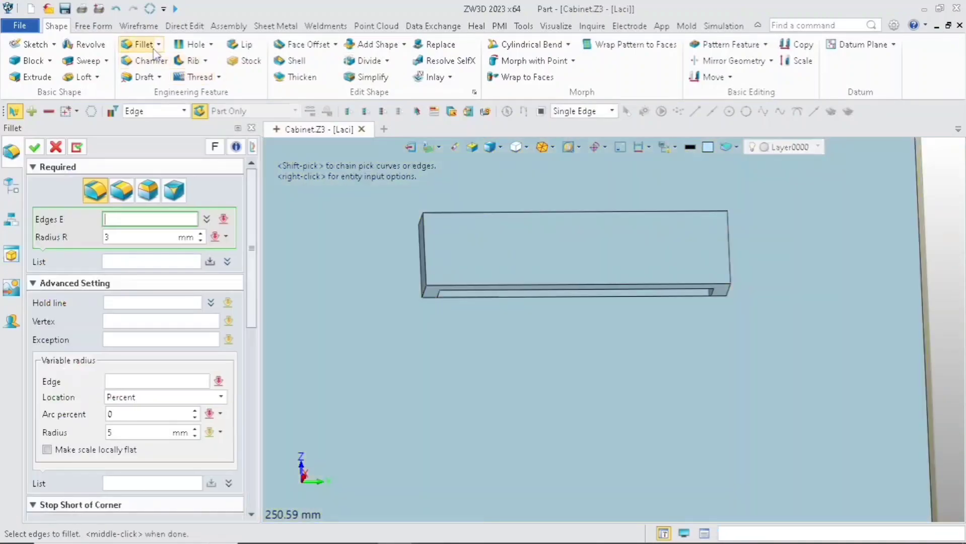
click(127, 190)
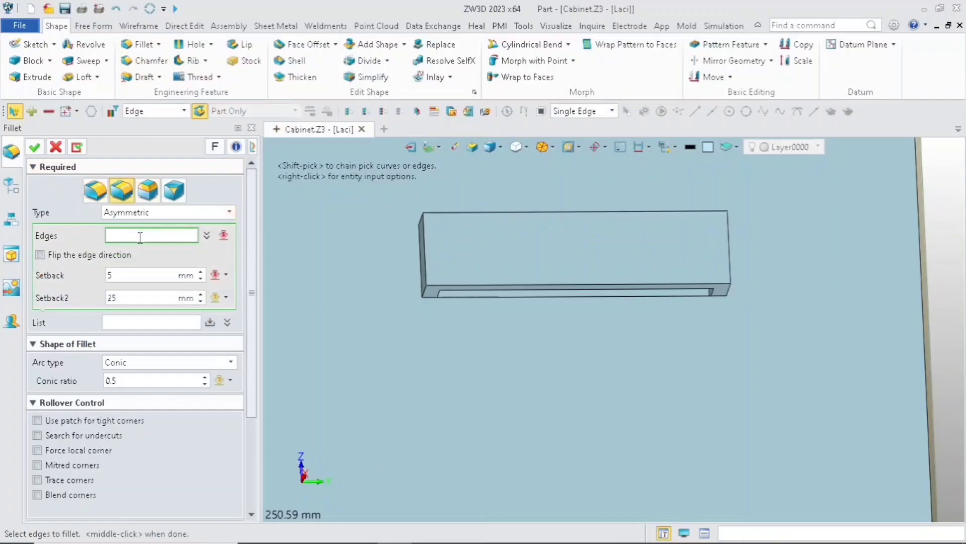
click(209, 215)
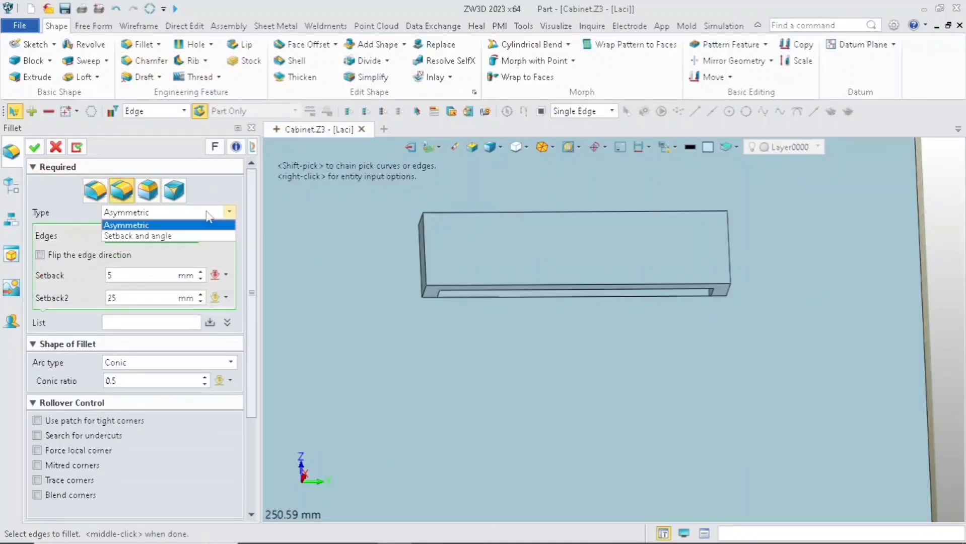
click(153, 227)
scroll(475, 293, up, 10)
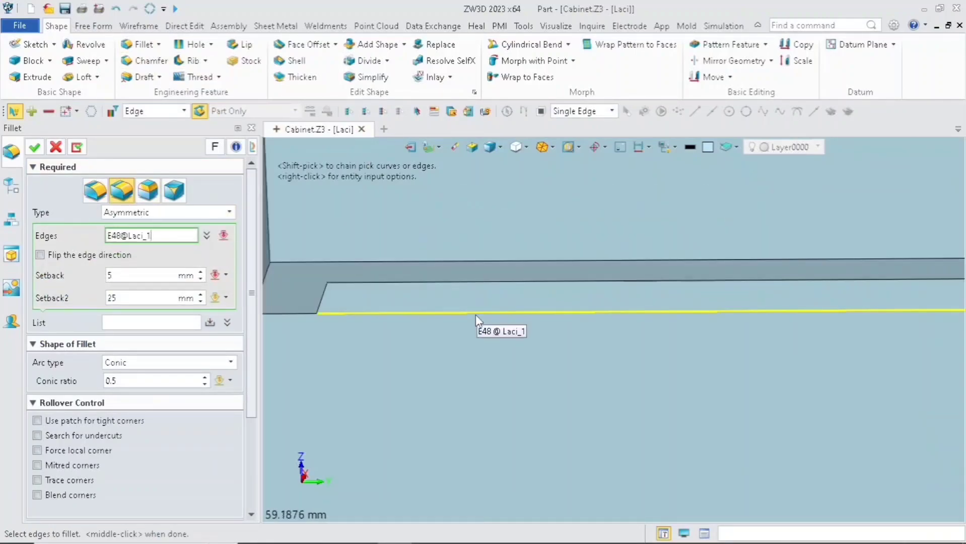
click(475, 314)
scroll(480, 305, down, 8)
right_drag(501, 309, 510, 309)
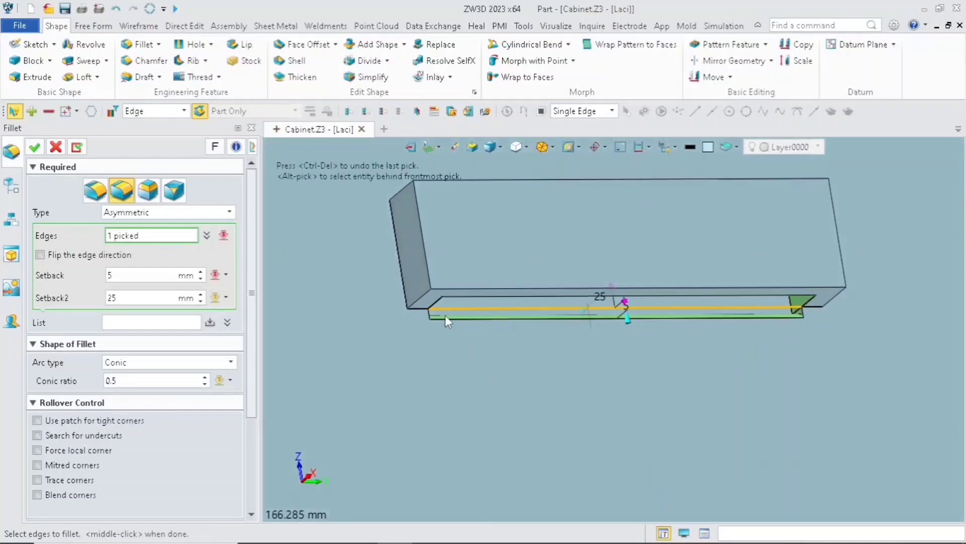
click(40, 255)
scroll(623, 335, up, 3)
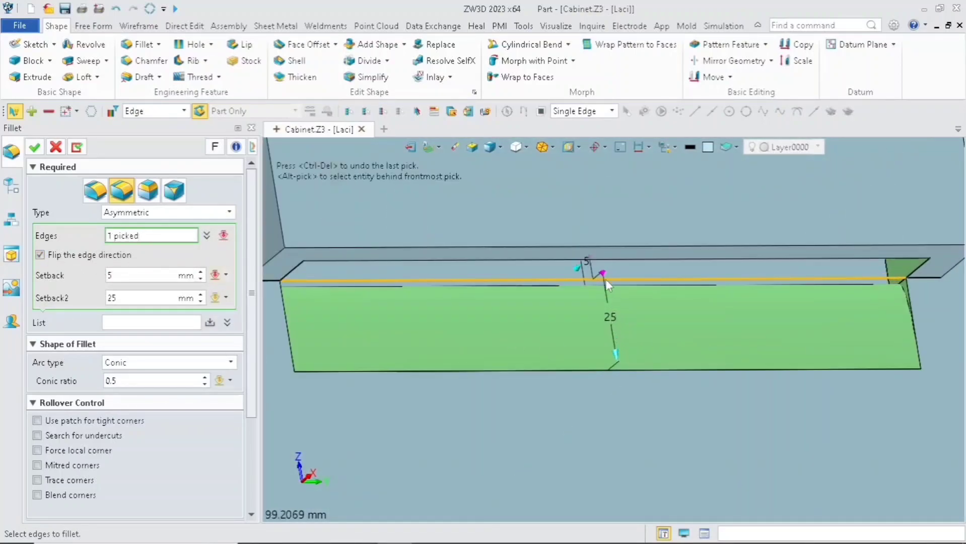
click(210, 323)
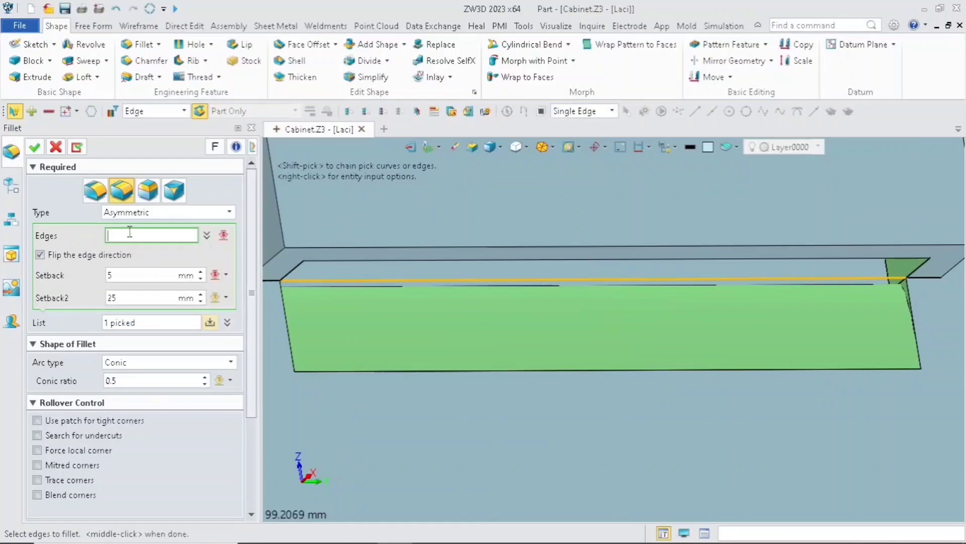
Include the handle's lower front edge in the asymmetric fillet, extending the second setback to 50 mm at the handle's upper front corner.
scroll(433, 262, down, 1)
click(438, 252)
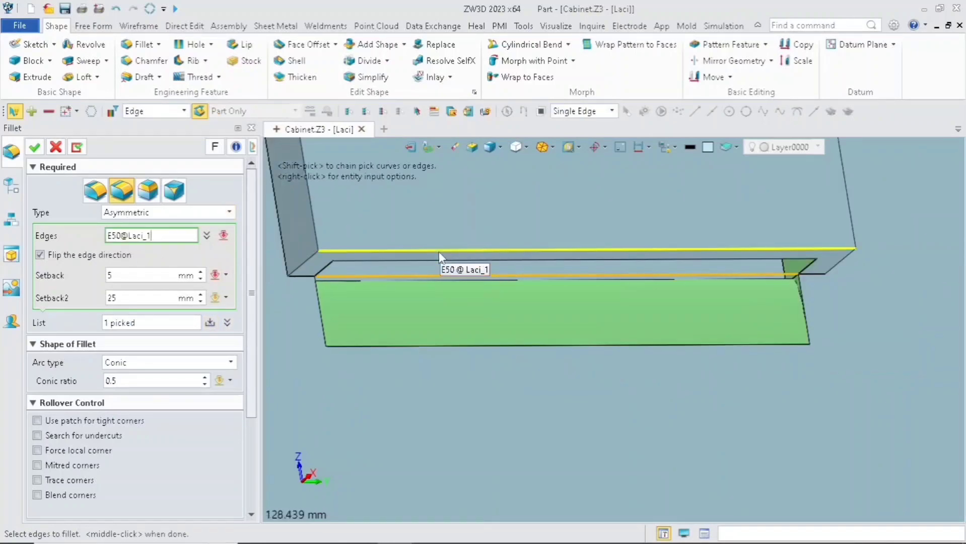
scroll(428, 267, down, 5)
scroll(500, 302, up, 2)
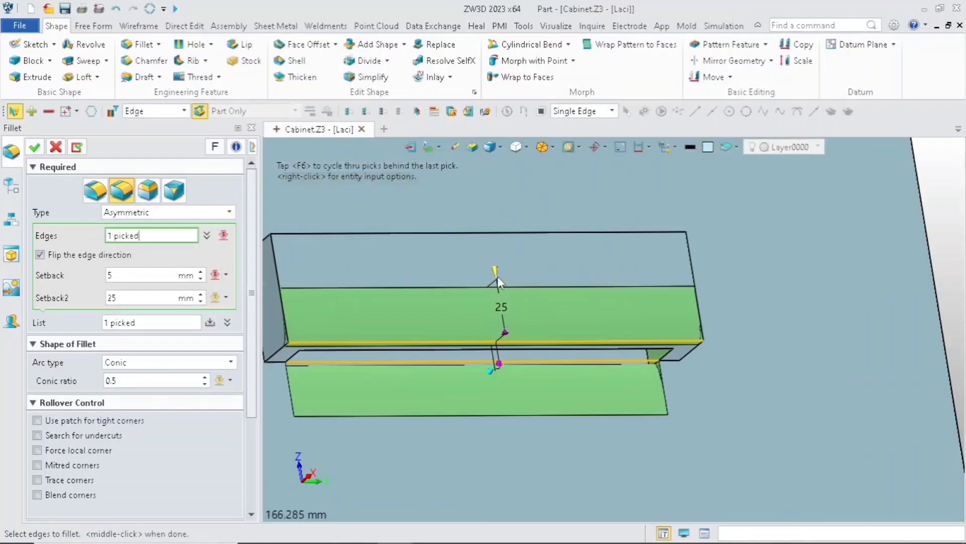
click(497, 272)
right_click(487, 285)
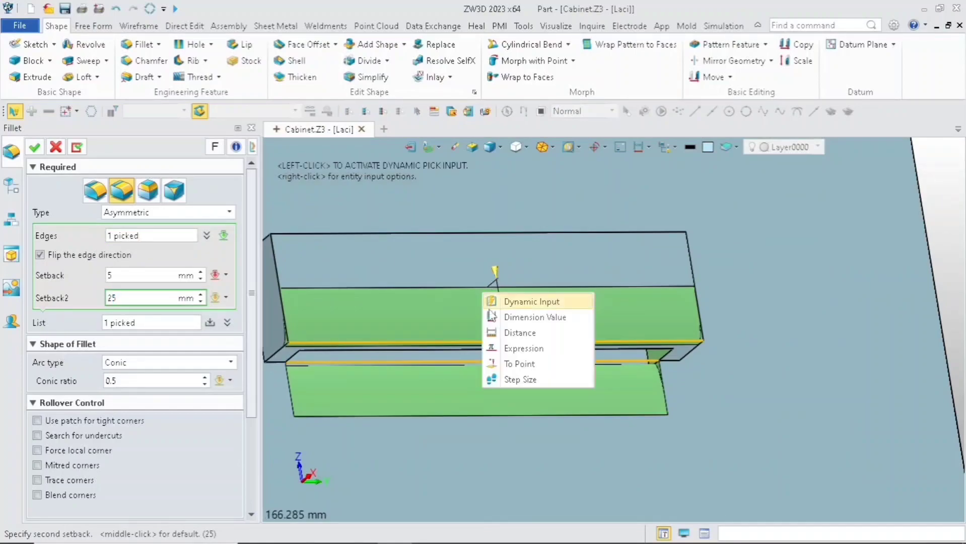
click(534, 363)
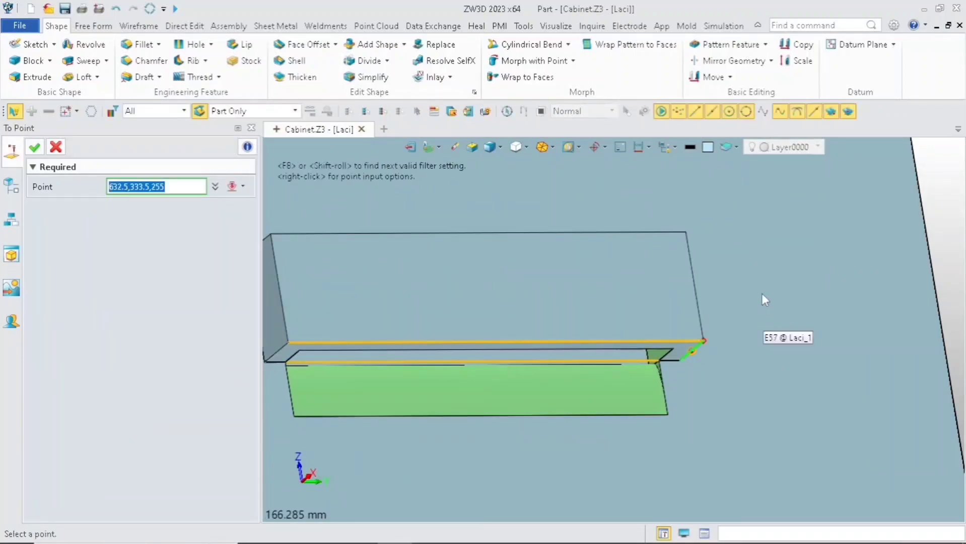
click(686, 234)
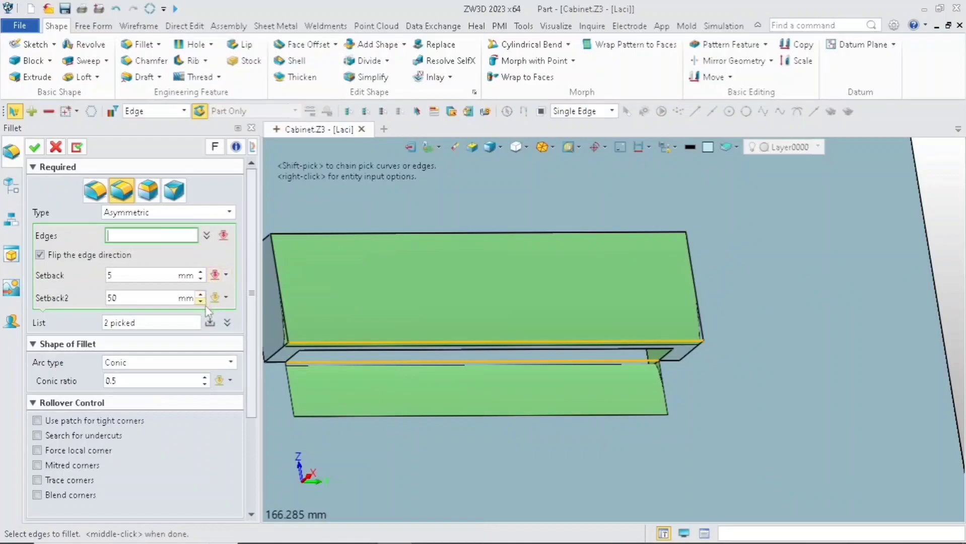
Include the handle's upper front edge with unflipped direction and the second setback reaching the rear edge at 25 mm, and apply the fillet.
click(406, 232)
scroll(372, 253, down, 3)
right_drag(373, 256, 389, 284)
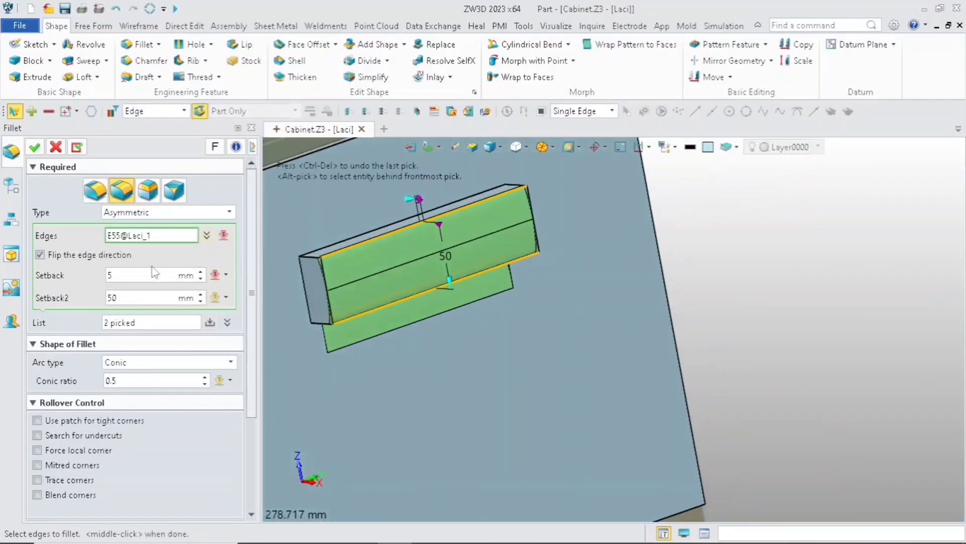
click(51, 257)
scroll(378, 207, up, 3)
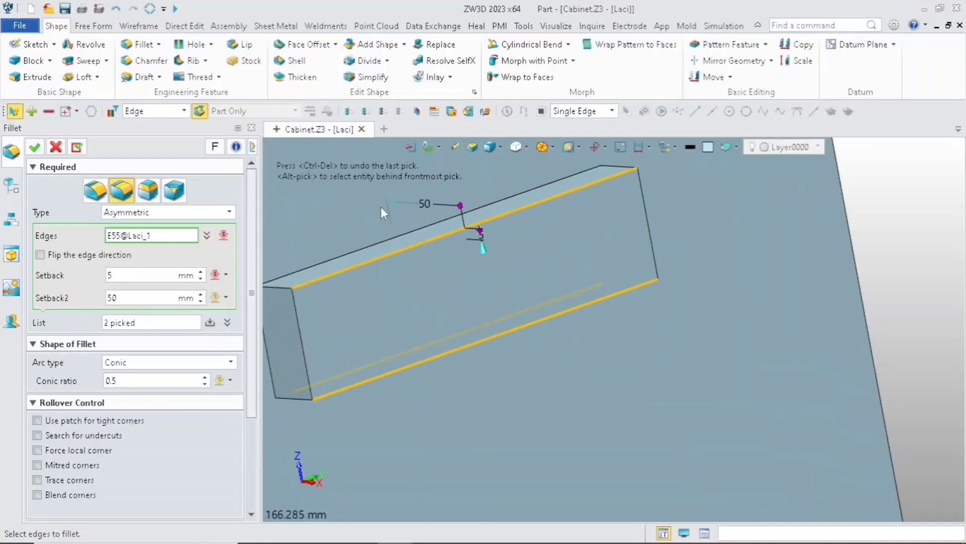
click(393, 205)
right_click(367, 218)
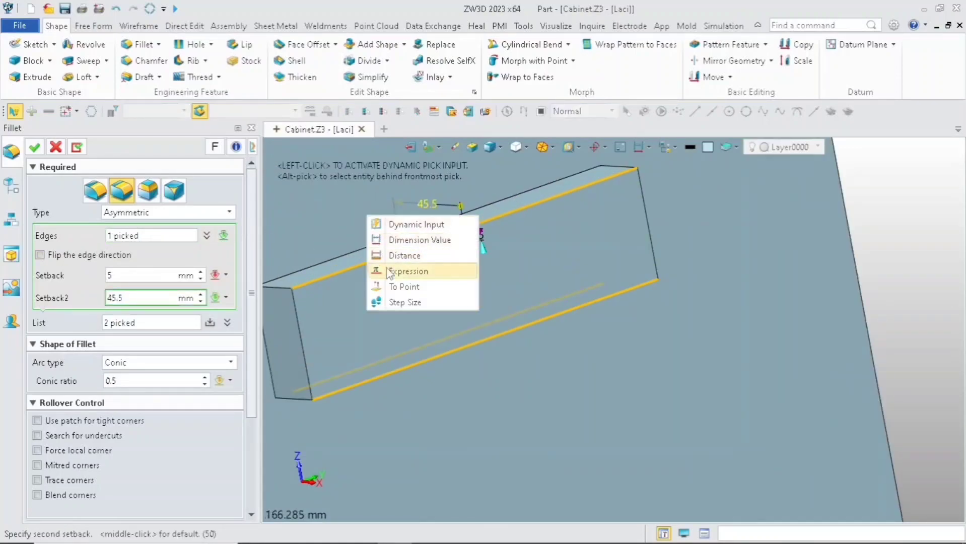
click(404, 287)
scroll(423, 239, up, 5)
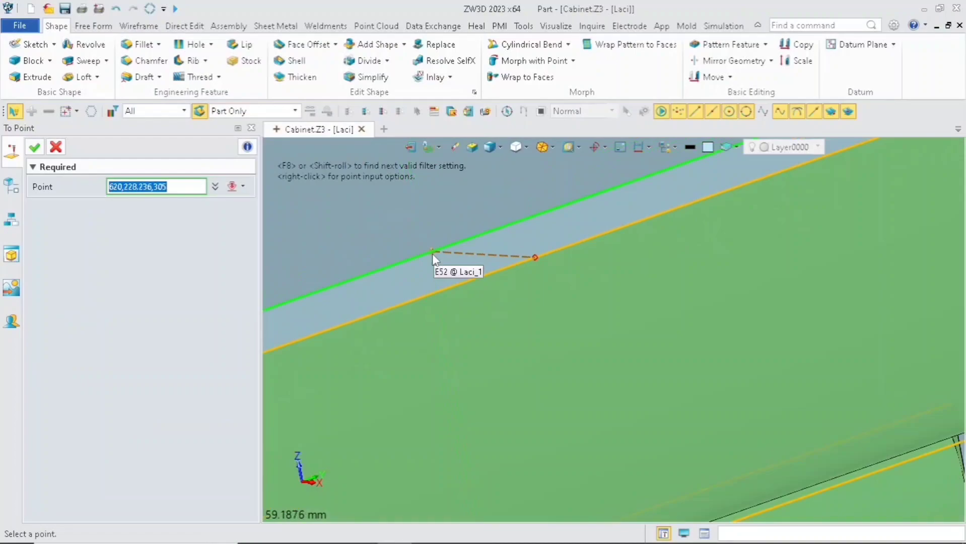
click(432, 254)
scroll(432, 245, down, 7)
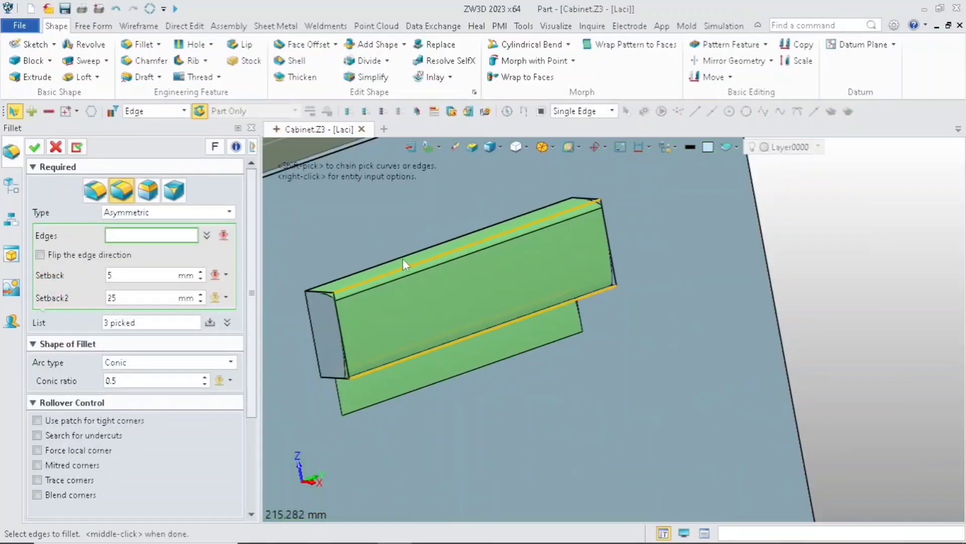
click(34, 153)
scroll(373, 252, down, 4)
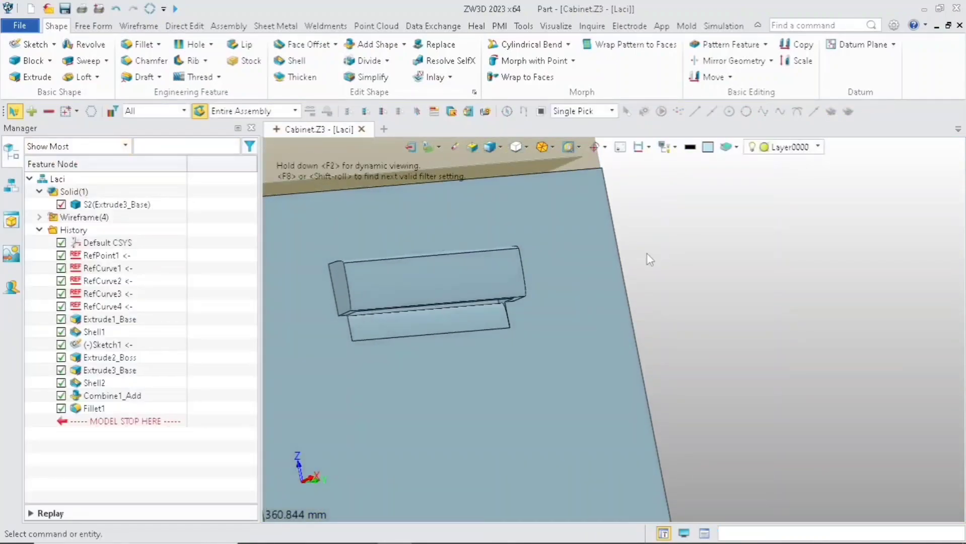
Apply a constant 3 mm radius fillet to the three inner edges around the opening under the handle.
middle_click(647, 252)
scroll(334, 264, up, 3)
click(95, 190)
scroll(342, 323, up, 3)
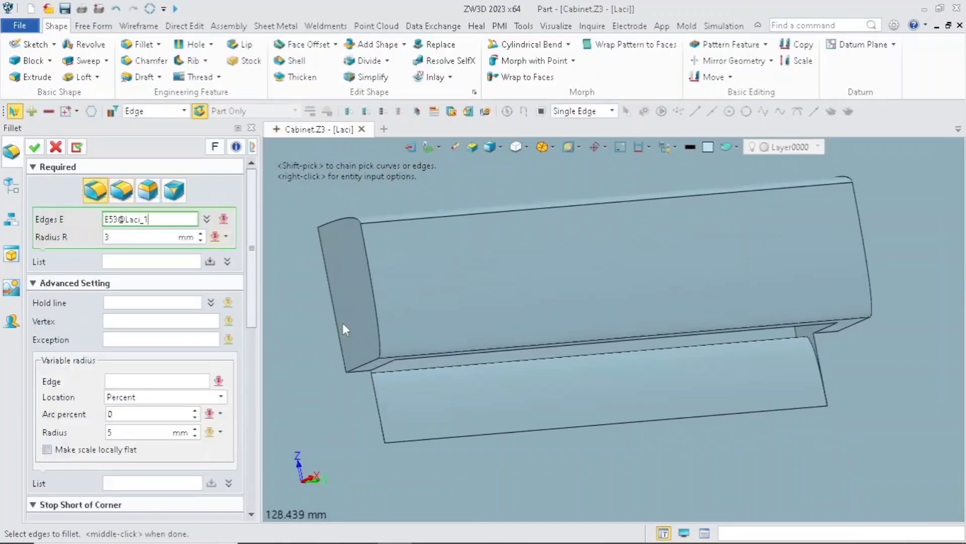
scroll(411, 356, up, 5)
click(373, 320)
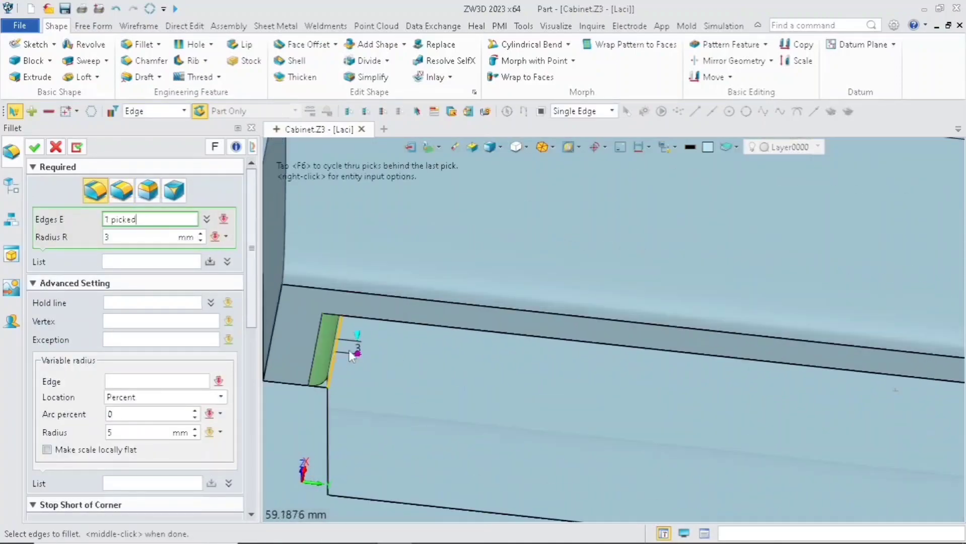
scroll(491, 350, down, 5)
middle_drag(491, 350, 413, 332)
scroll(769, 359, up, 6)
click(744, 364)
click(743, 361)
scroll(742, 358, down, 7)
click(545, 364)
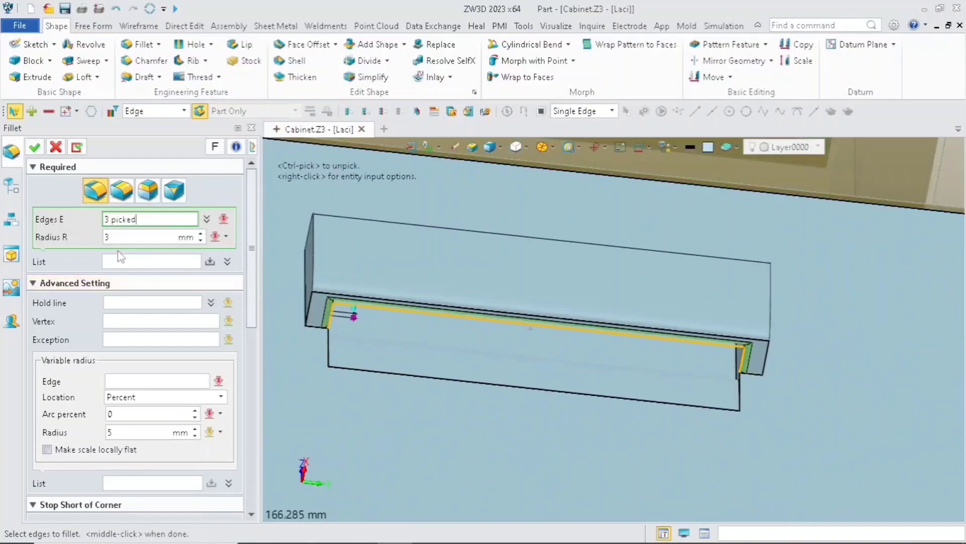
click(124, 236)
click(34, 147)
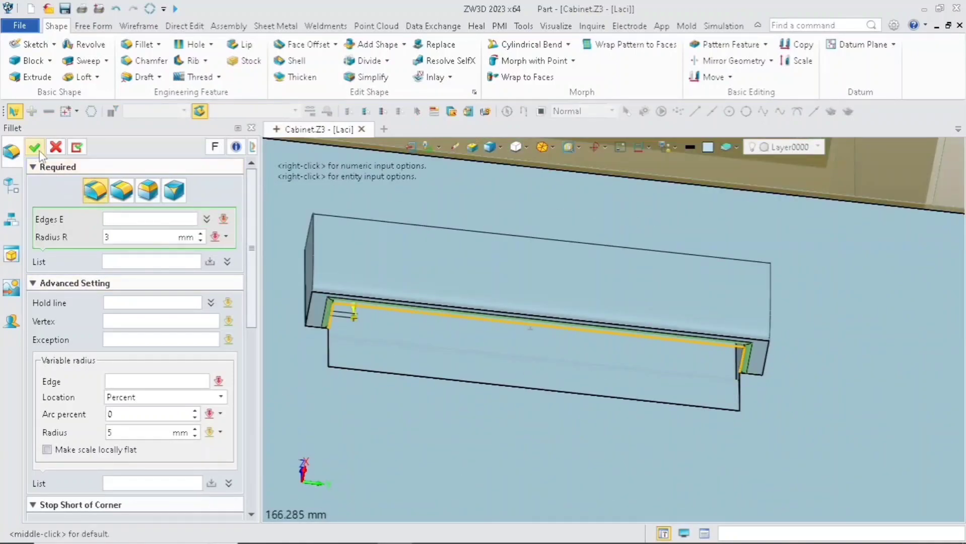
Start a new sketch on the drawer's front panel face.
scroll(350, 311, down, 7)
middle_drag(350, 319, 381, 378)
click(320, 345)
right_click(319, 346)
click(325, 353)
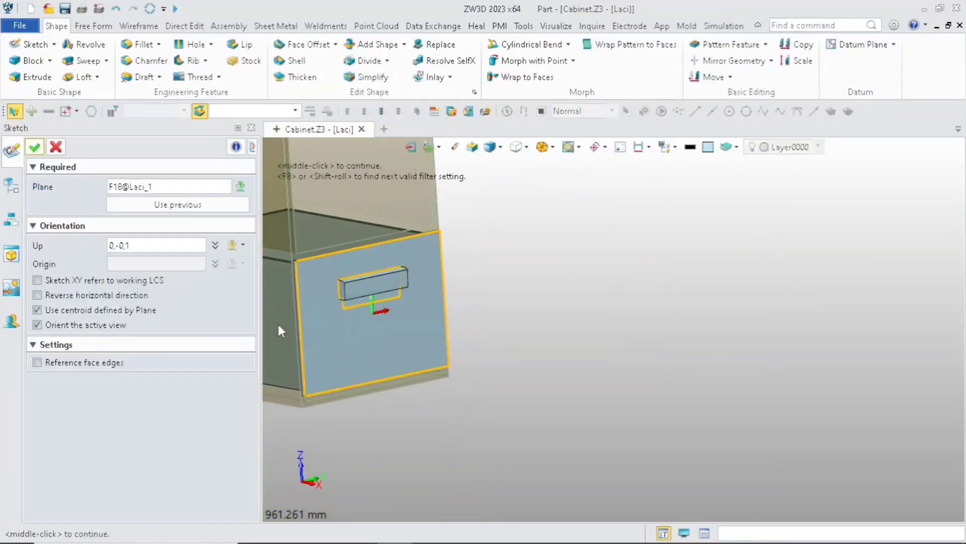
Start a new sketch on the outer front face of the drawer.
click(35, 148)
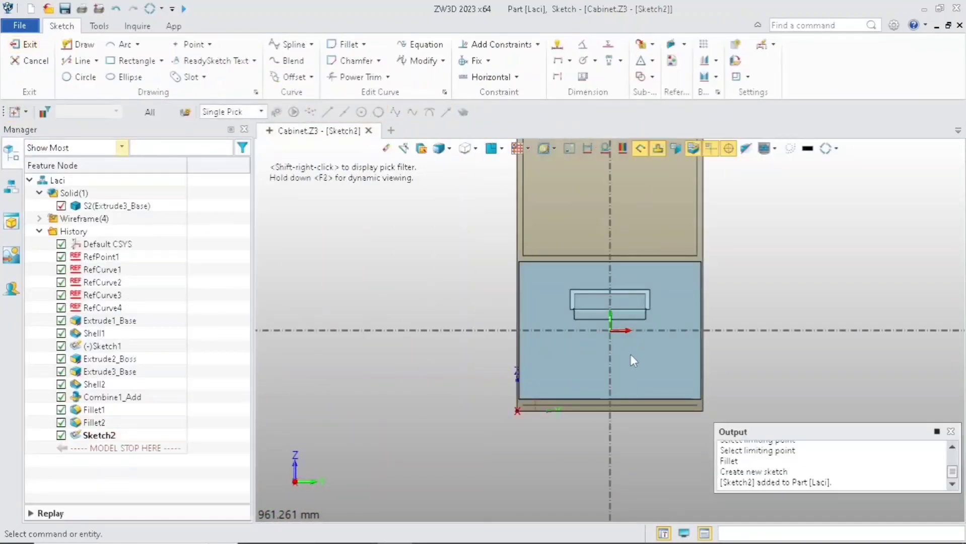
scroll(552, 352, down, 2)
middle_drag(550, 353, 421, 335)
scroll(421, 335, up, 5)
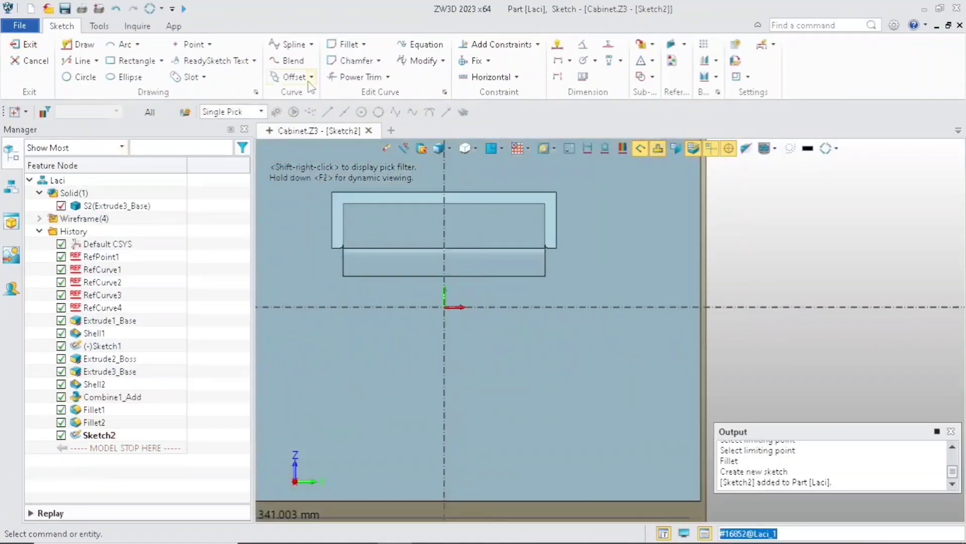
Select the four outer edges of the drawer front for an Offset and flip the offset direction inward.
click(291, 76)
scroll(506, 337, down, 2)
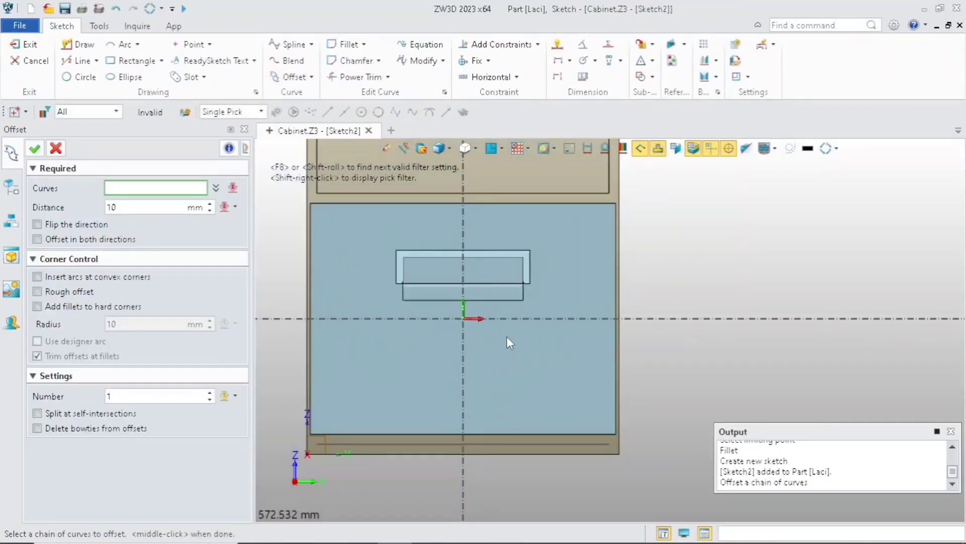
click(564, 203)
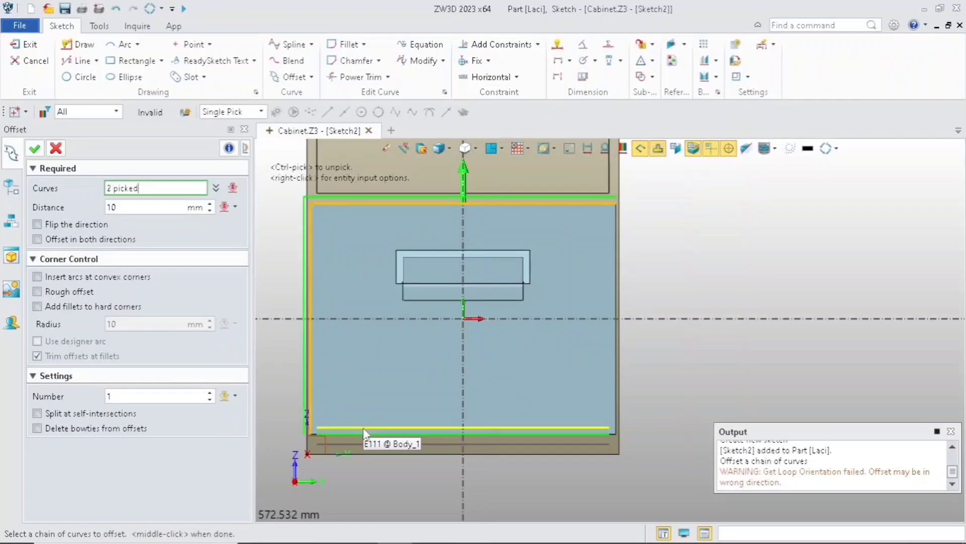
click(365, 439)
scroll(365, 438, up, 5)
click(397, 425)
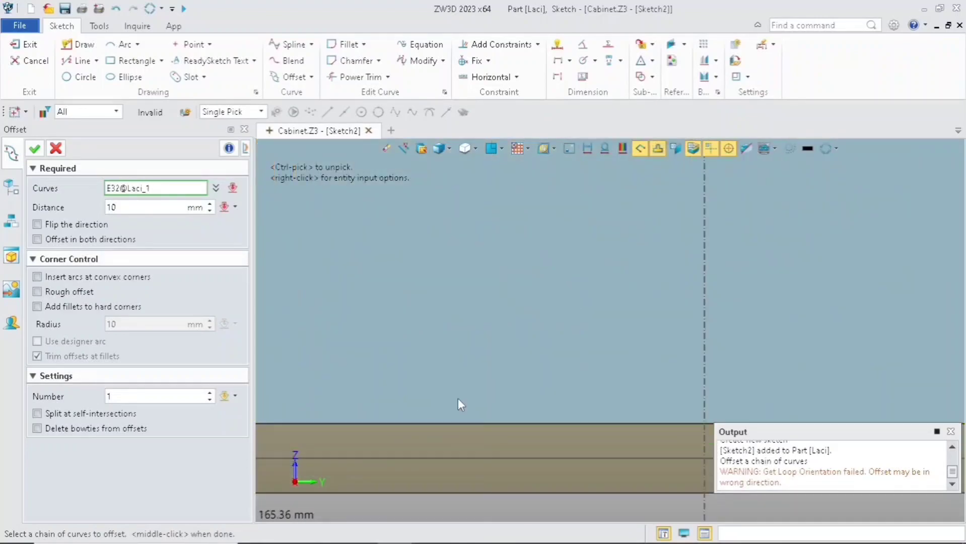
scroll(419, 413, down, 5)
click(790, 366)
scroll(633, 329, down, 1)
click(37, 224)
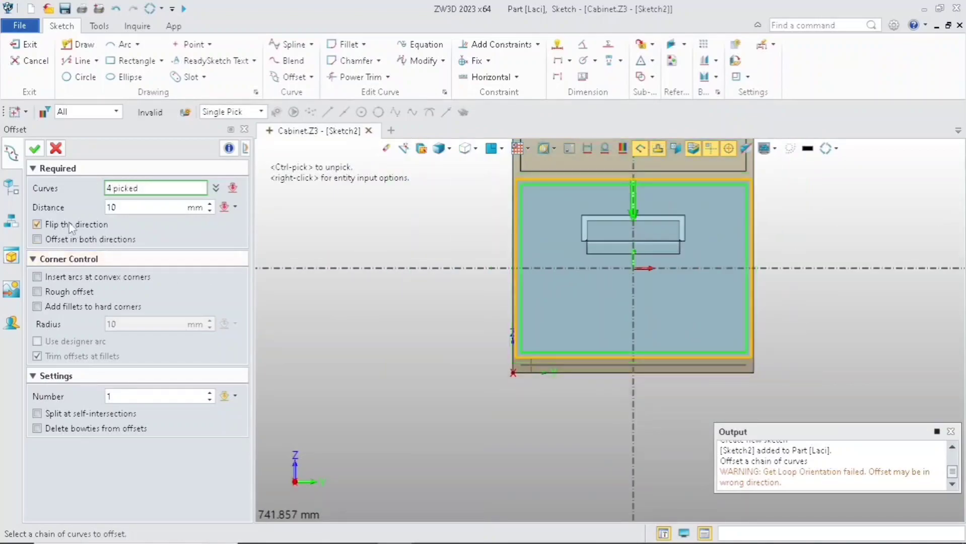
Set the offset distance to 20 mm with 2 copies, then apply it and close the Offset command.
click(115, 210)
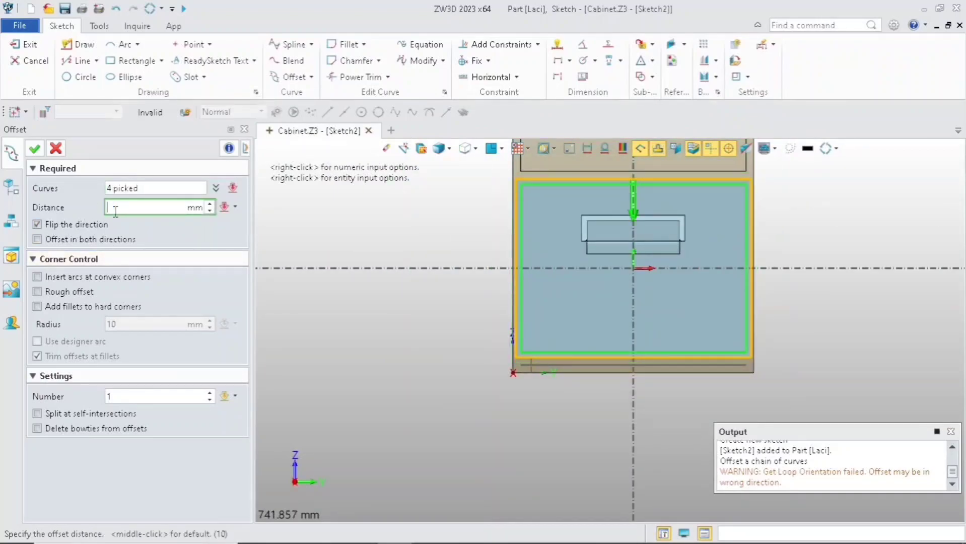
text(20)
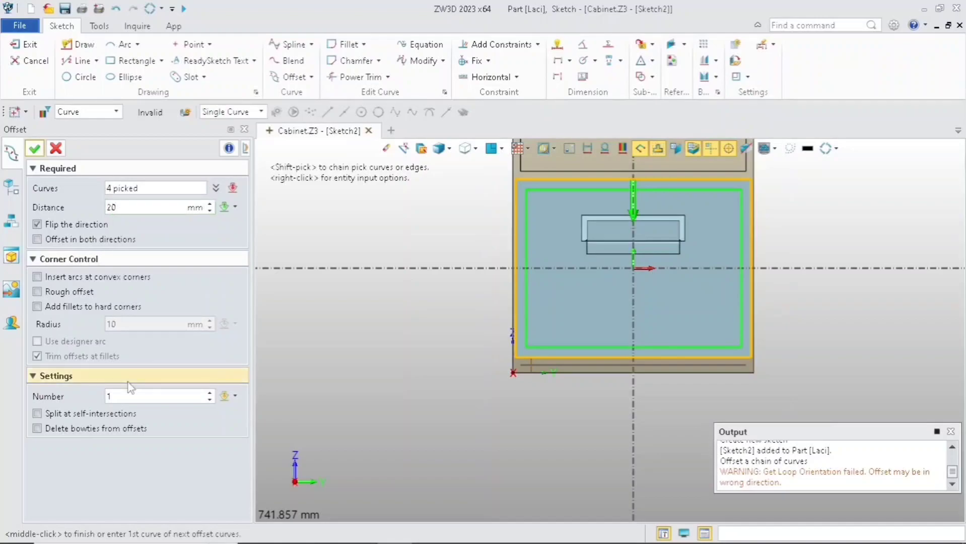
click(132, 395)
click(209, 393)
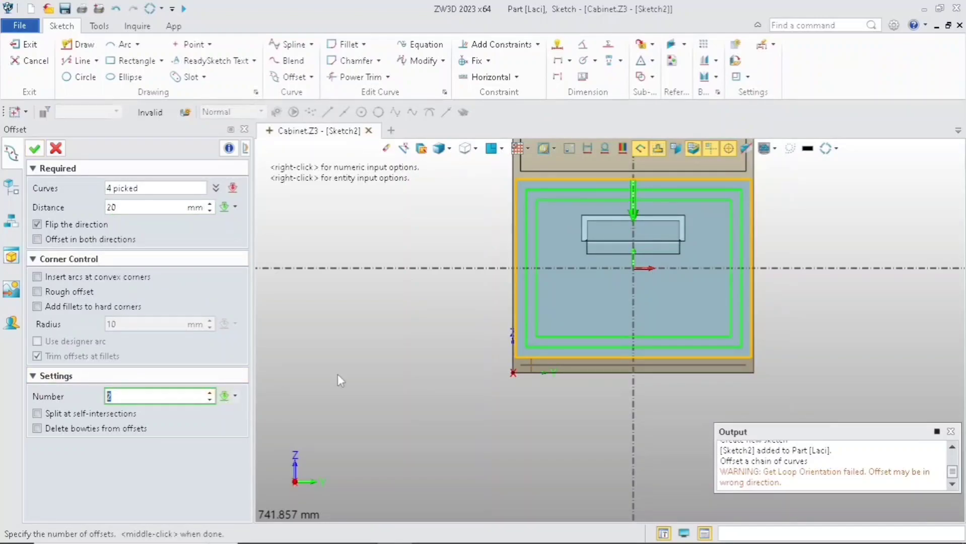
scroll(607, 274, up, 3)
click(33, 148)
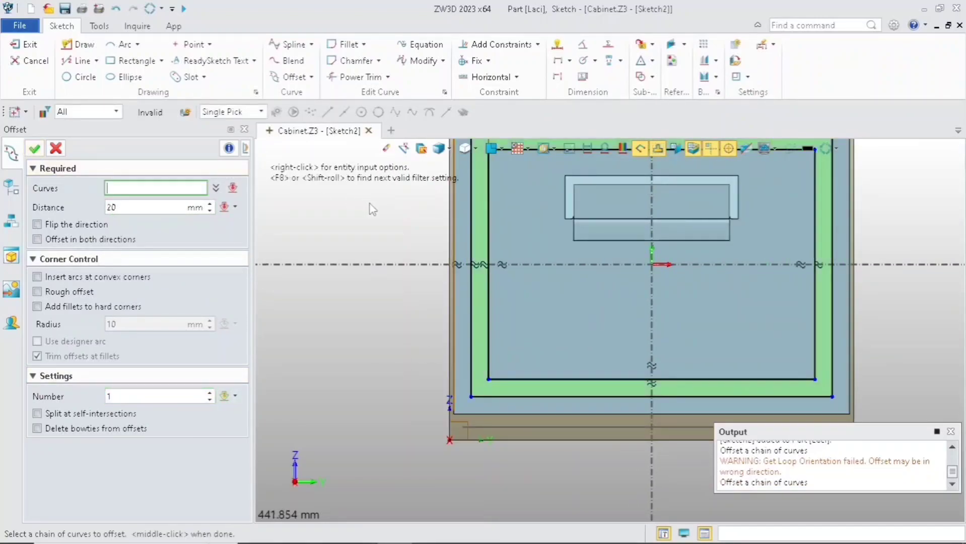
scroll(524, 277, down, 5)
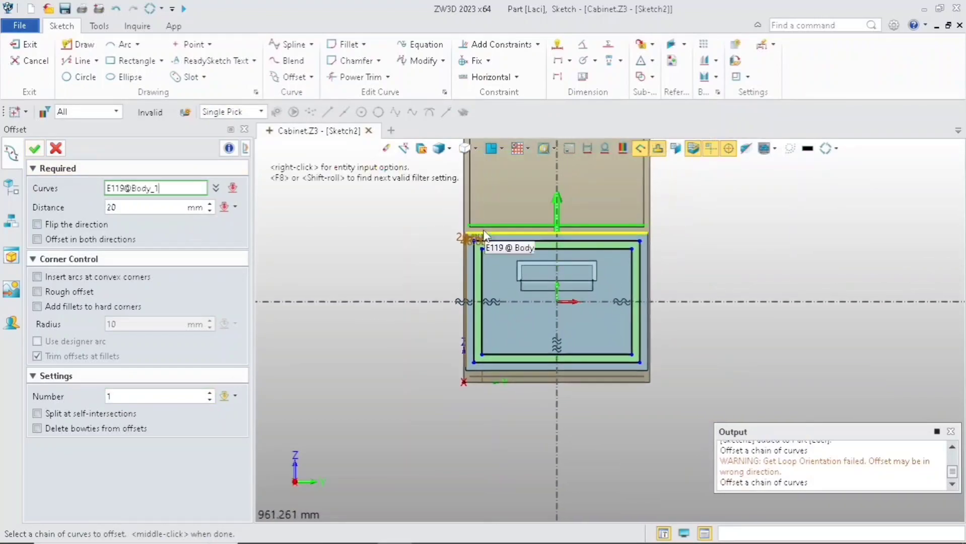
scroll(487, 233, up, 6)
click(53, 149)
Change the inner rectangle's dimension from the drawer edge to 50 mm and exit the sketch.
scroll(404, 272, up, 2)
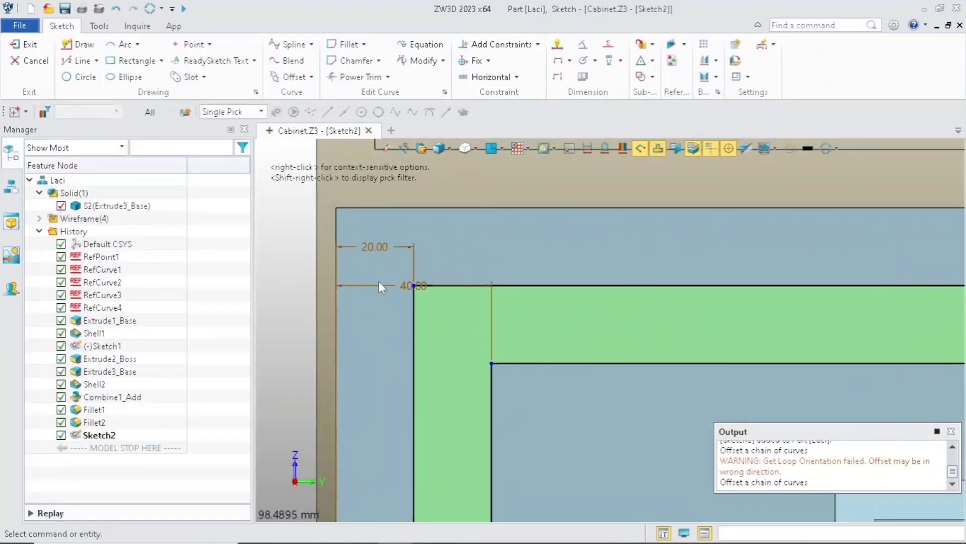
double_click(380, 283)
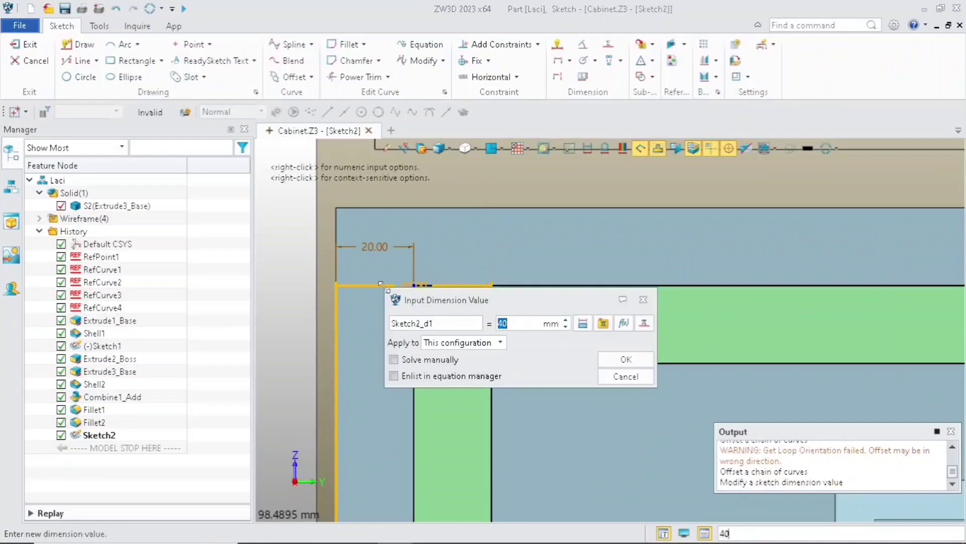
key(Return)
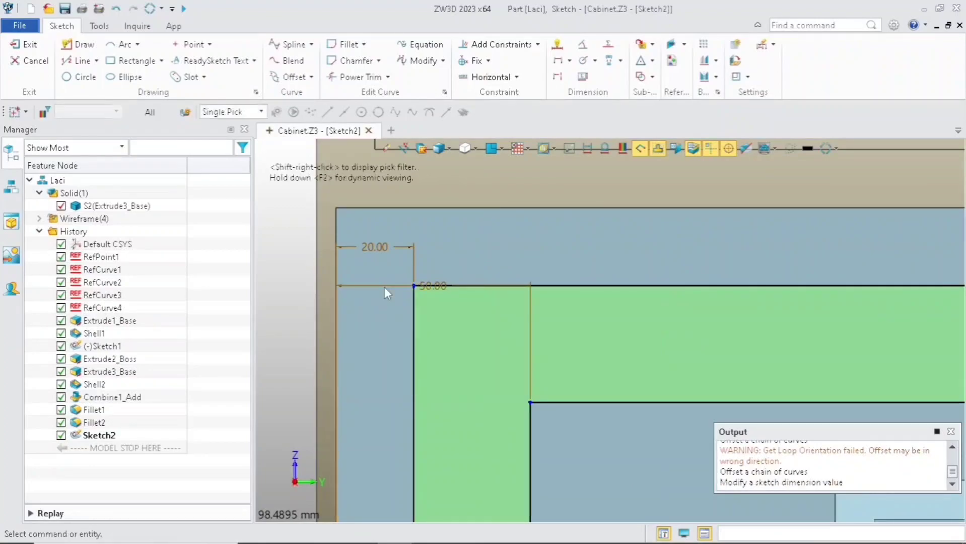
scroll(384, 287, down, 4)
click(505, 330)
key(Escape)
scroll(346, 297, down, 1)
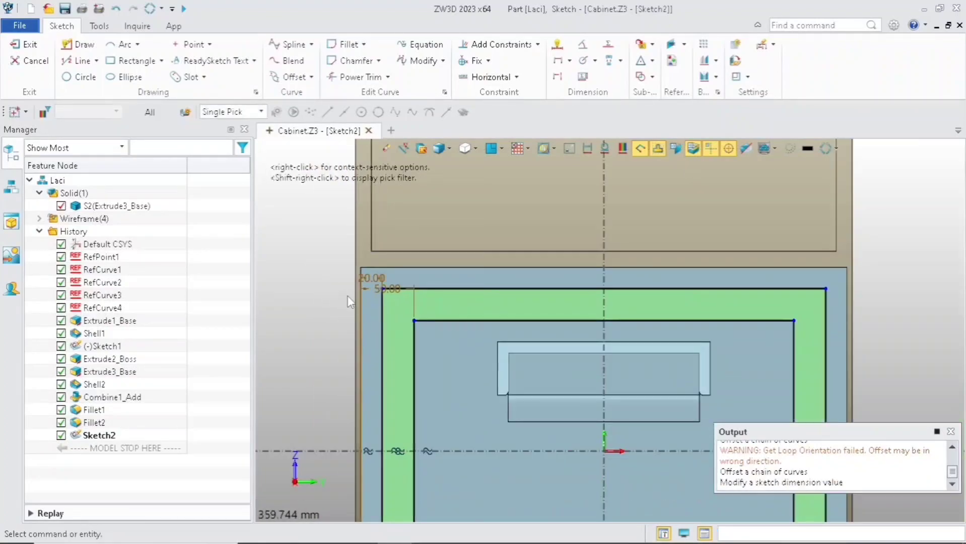
click(25, 44)
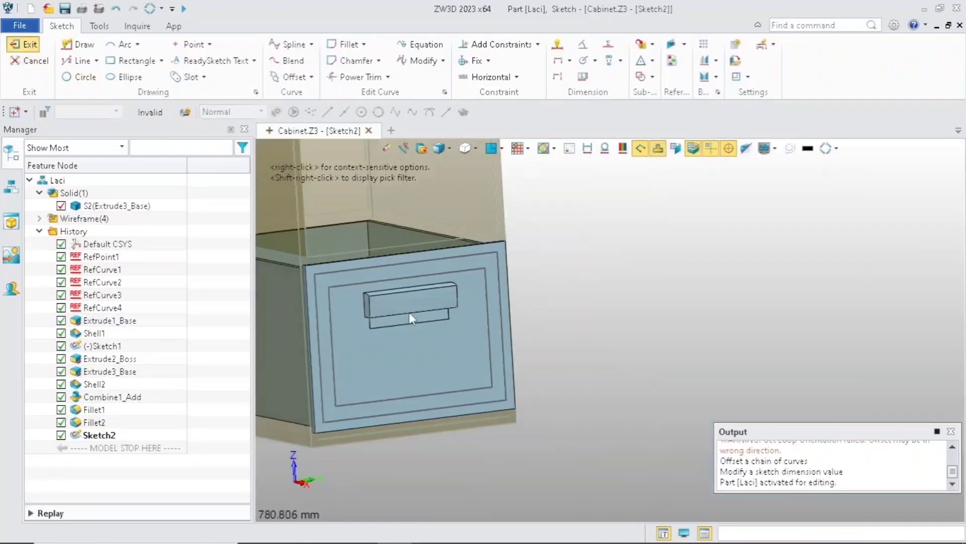
Extrude the frame-shaped sketch profile from one side by 2 mm as a cut into the drawer front.
click(31, 77)
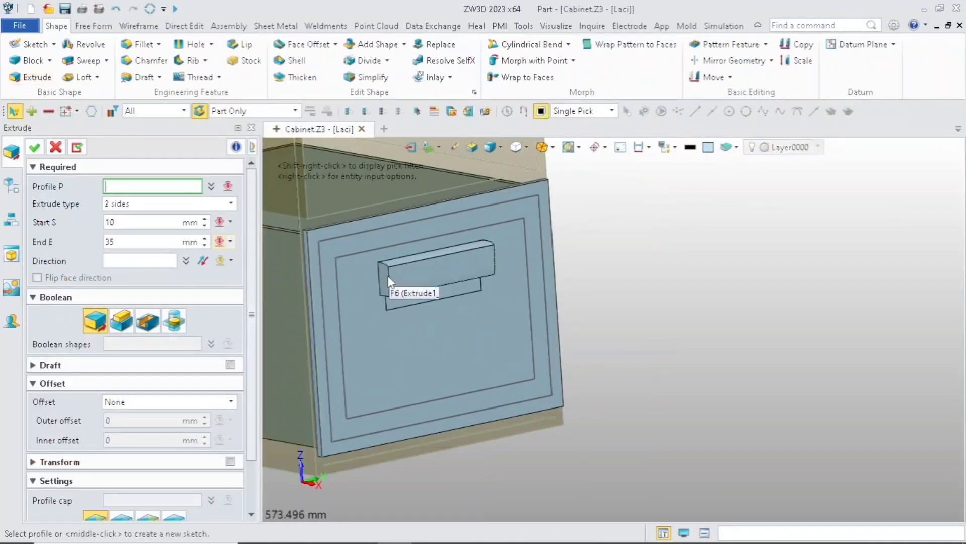
click(355, 238)
click(231, 203)
click(126, 212)
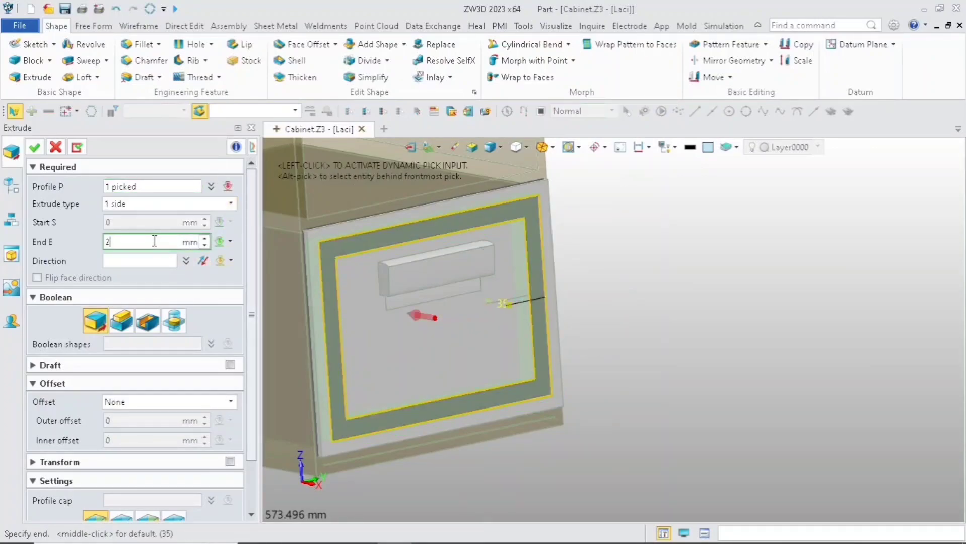
key(Return)
click(148, 323)
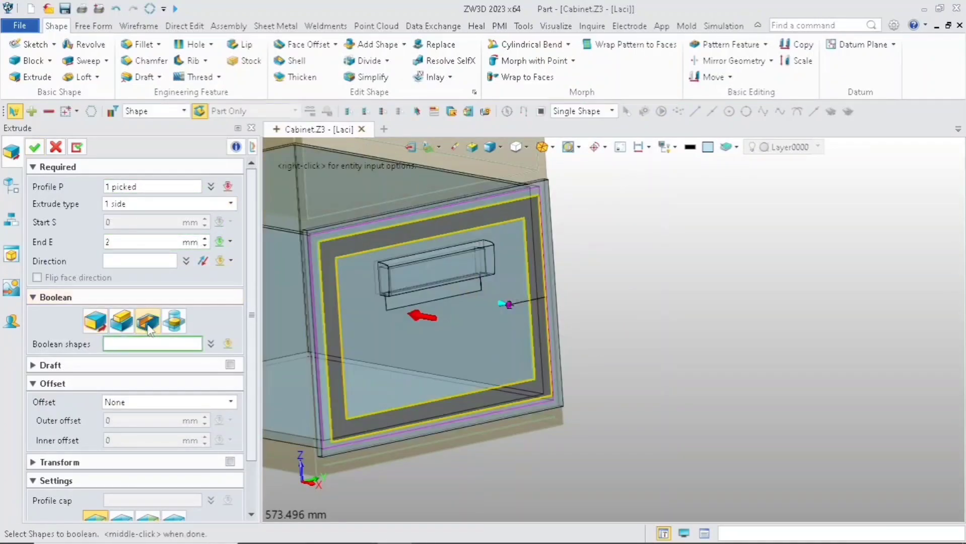
click(144, 258)
click(35, 147)
right_drag(324, 237, 356, 279)
scroll(352, 277, up, 3)
scroll(351, 277, down, 3)
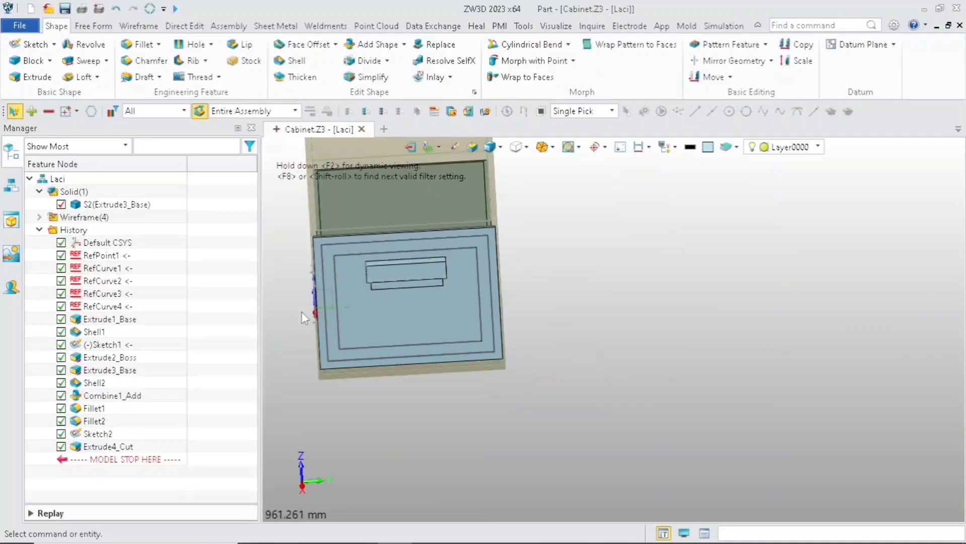
Apply face attributes to the whole drawer solid: RGB colour 101, 99, 24, shine 78 and gloss 79.
click(559, 26)
click(272, 60)
click(354, 252)
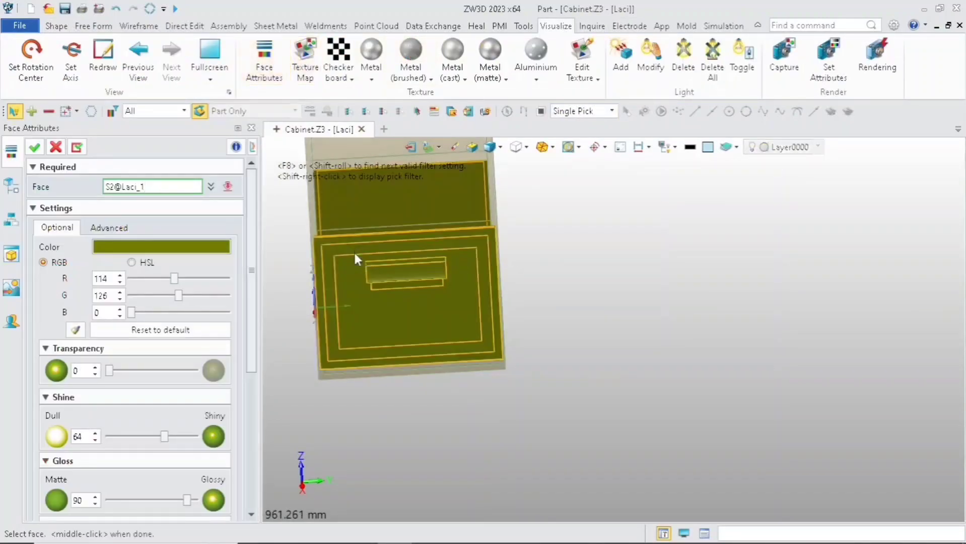
click(202, 246)
click(276, 278)
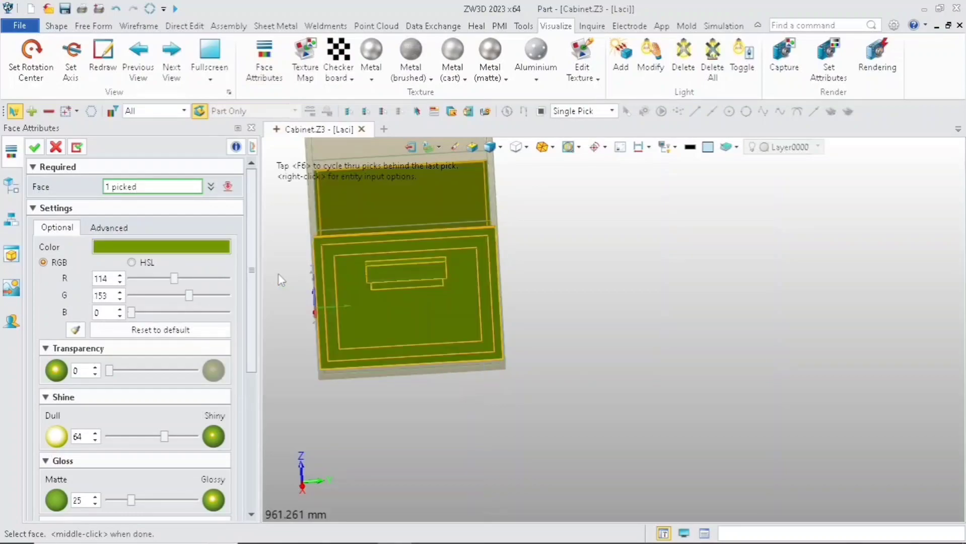
drag(175, 279, 180, 296)
scroll(234, 356, down, 2)
drag(165, 371, 177, 371)
drag(132, 435, 177, 436)
drag(131, 247, 165, 230)
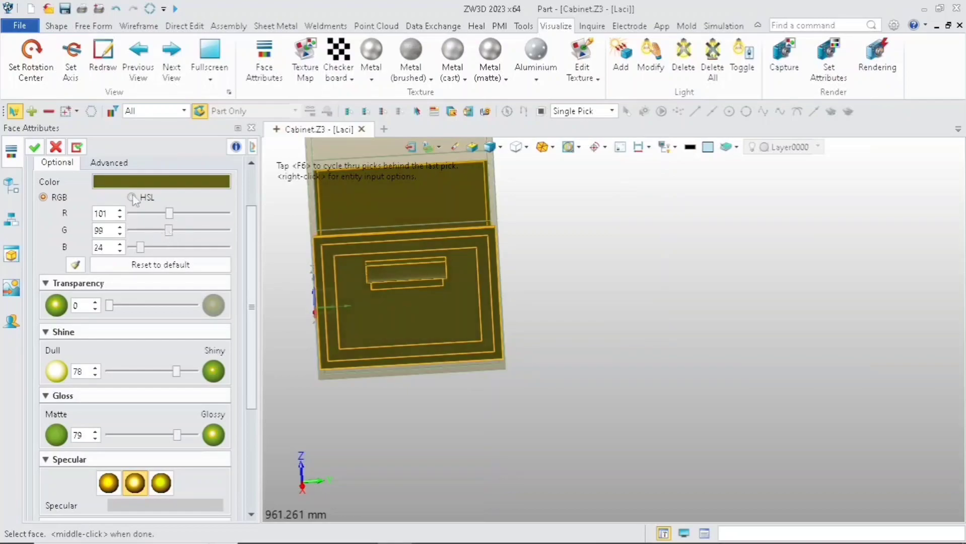
click(34, 147)
Return from the drawer part to the top-level Cabinet assembly and regenerate it.
scroll(296, 234, down, 2)
middle_drag(296, 234, 314, 336)
right_drag(301, 341, 319, 341)
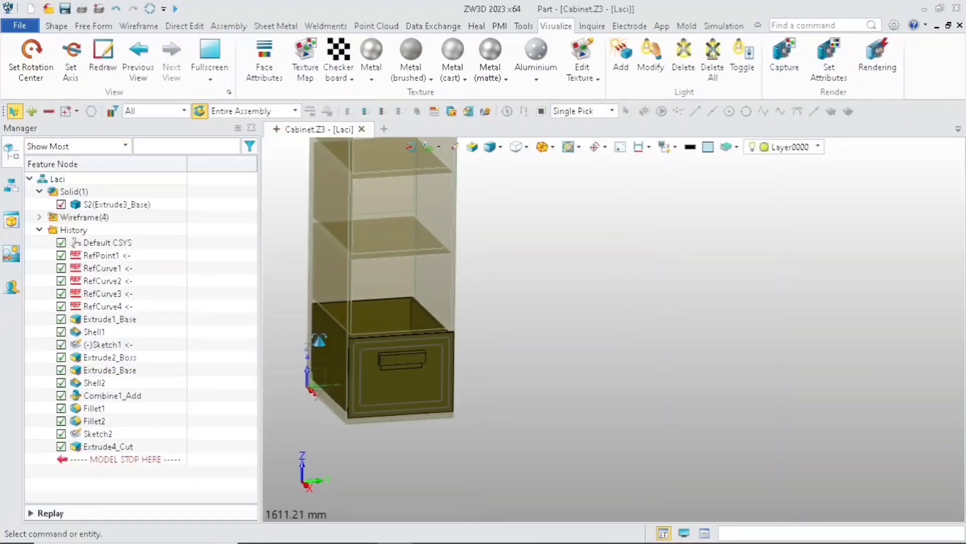
middle_drag(311, 288, 329, 360)
click(11, 186)
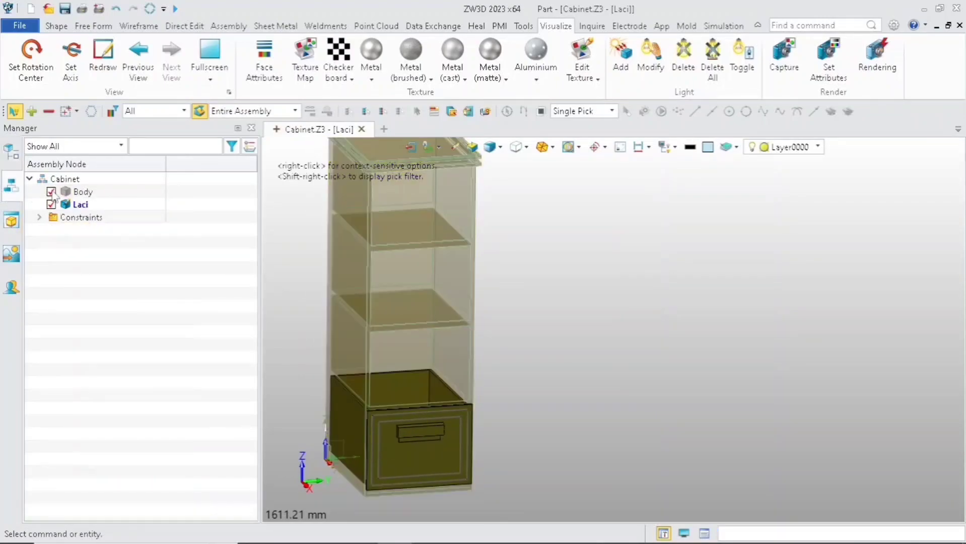
double_click(65, 179)
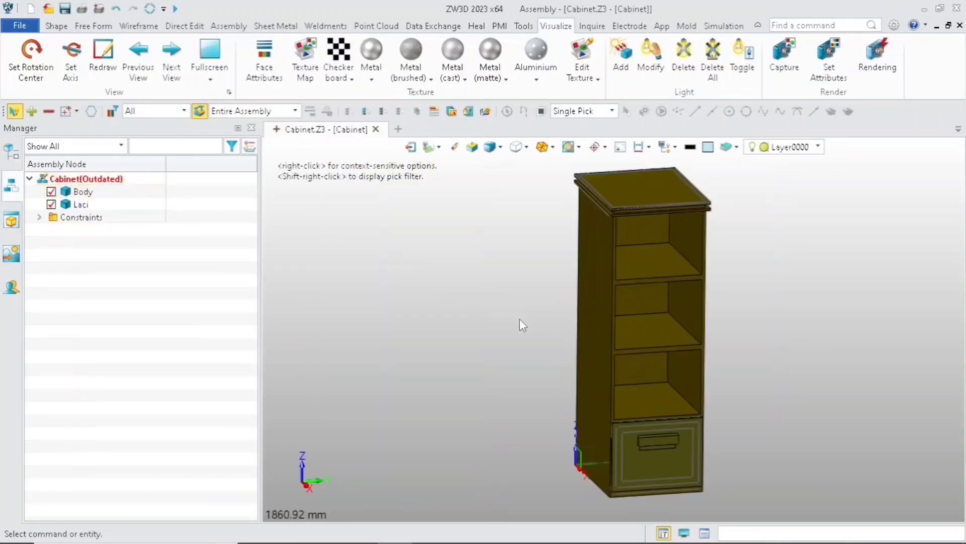
click(150, 10)
scroll(576, 318, down, 2)
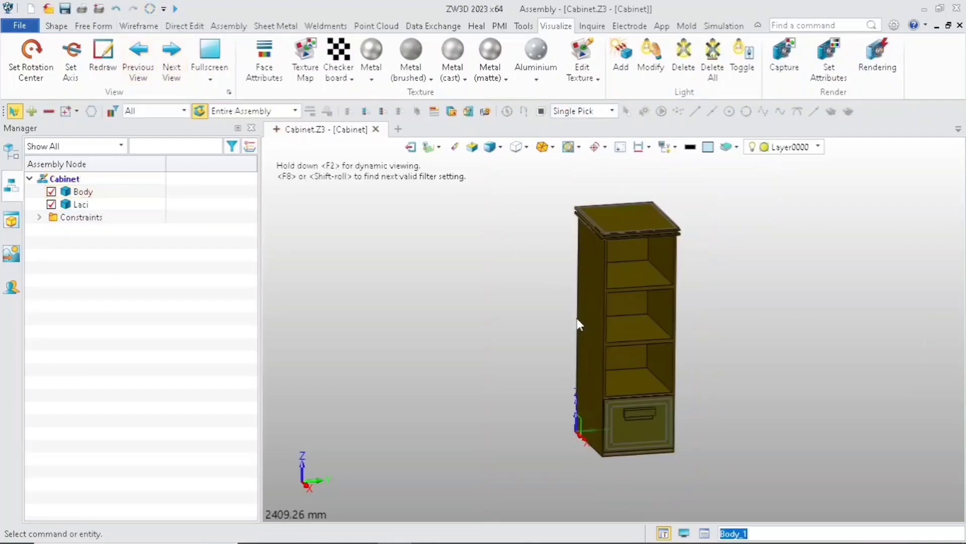
Hide component sketches in the Cabinet assembly using the Visibility Manager.
middle_drag(577, 318, 491, 317)
scroll(512, 252, up, 4)
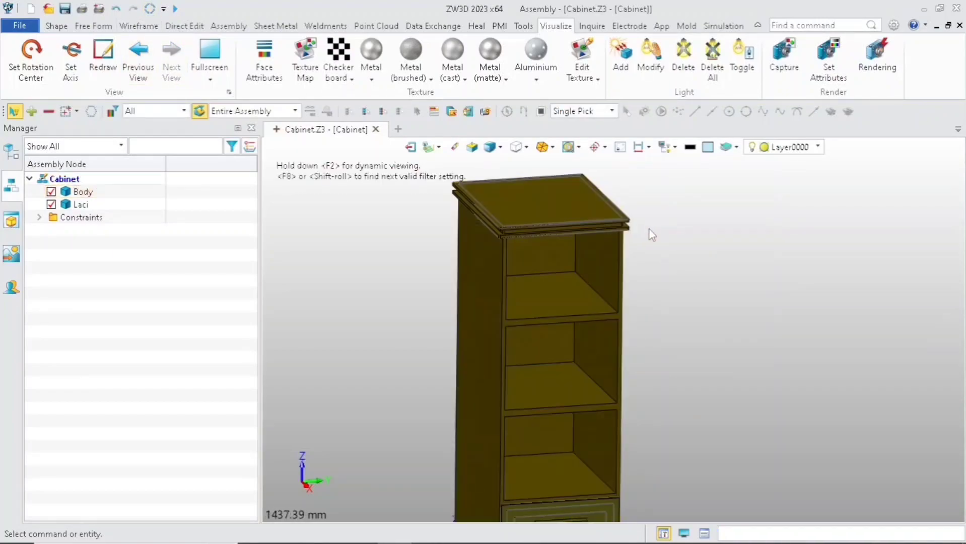
click(675, 147)
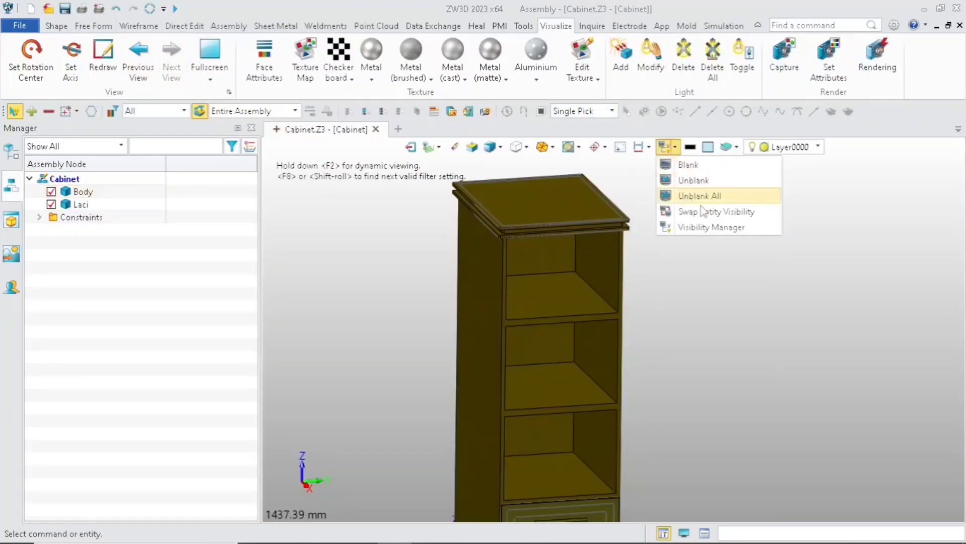
click(744, 228)
drag(828, 201, 695, 84)
mouse_move(826, 245)
mouse_down()
mouse_move(828, 328)
mouse_move(834, 262)
mouse_up()
click(764, 232)
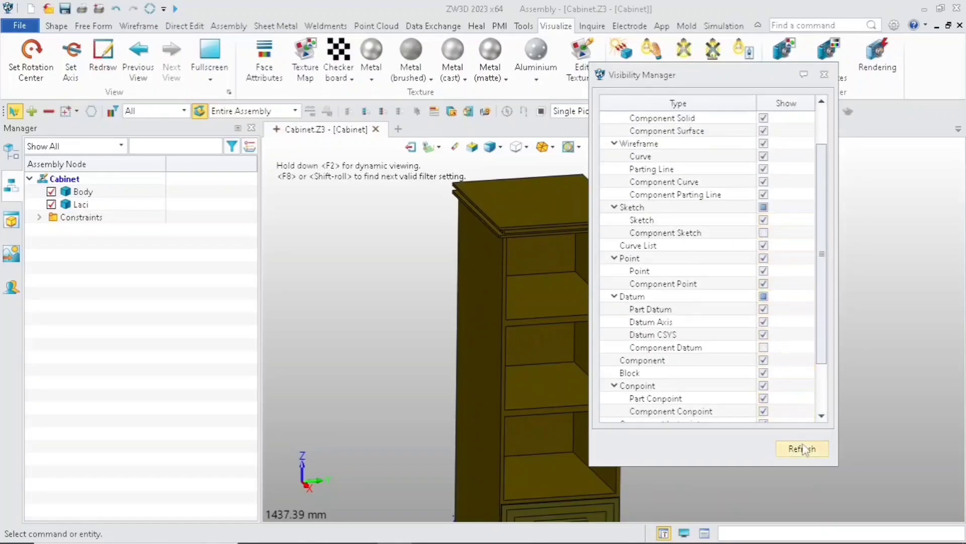
click(824, 75)
scroll(425, 290, down, 3)
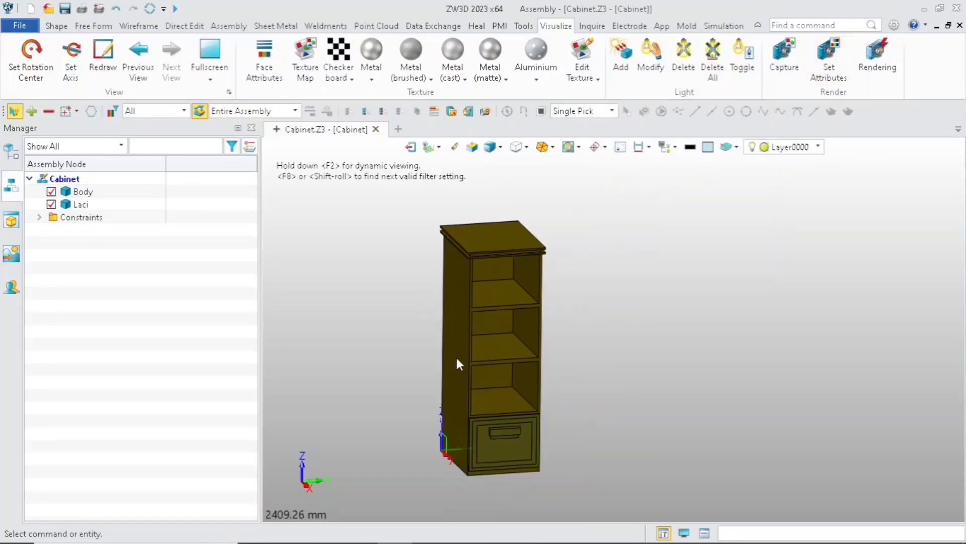
scroll(444, 387, up, 2)
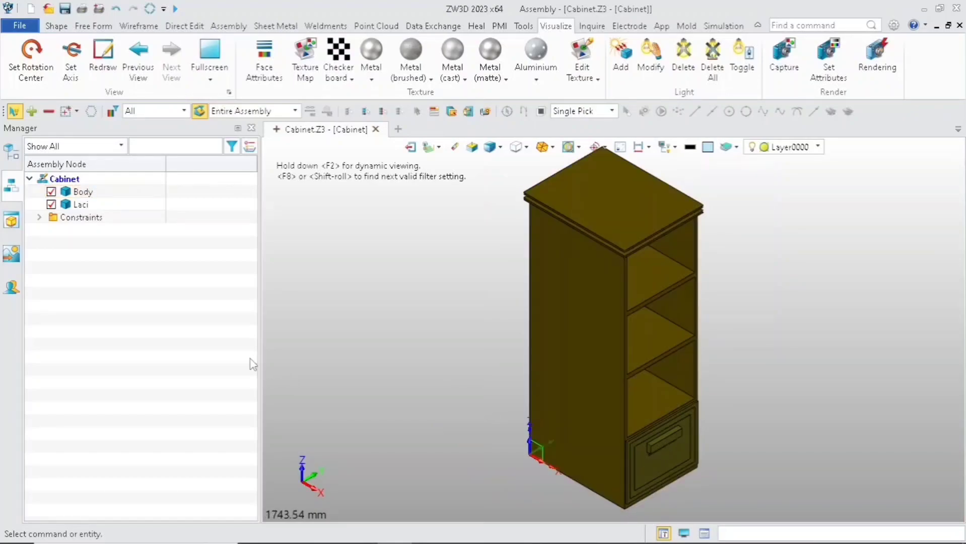
Pattern the bottom drawer linearly along +Z with 4 instances at 350 mm spacing, instanced as components.
click(228, 27)
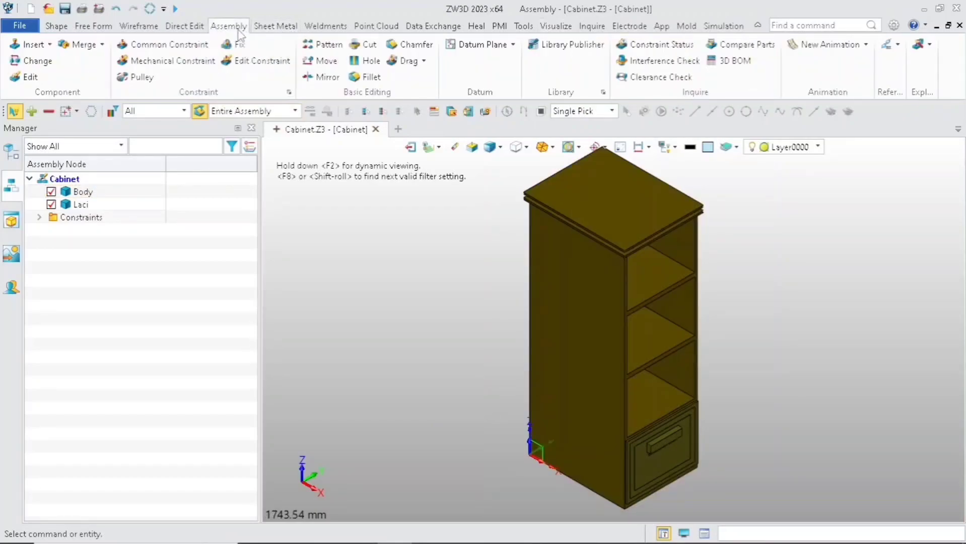
click(320, 47)
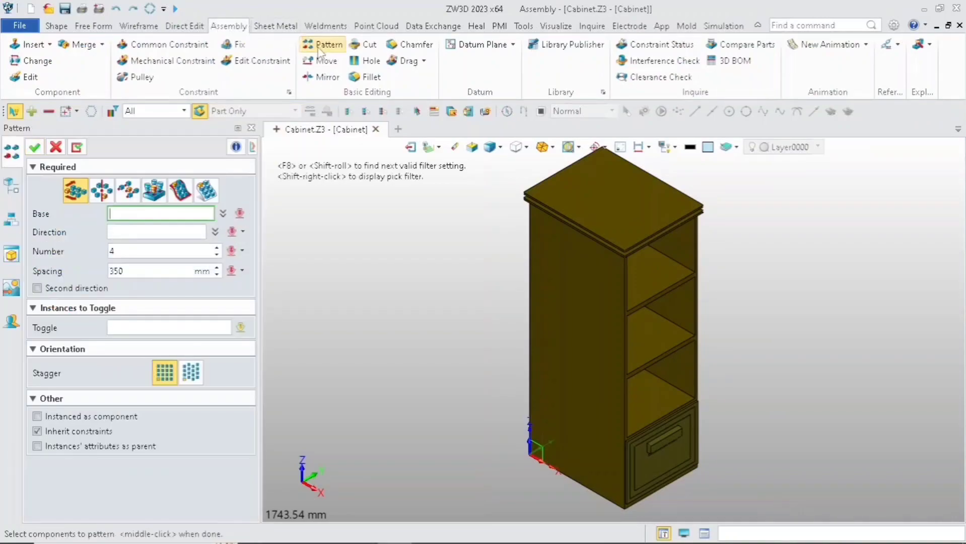
click(84, 197)
click(655, 451)
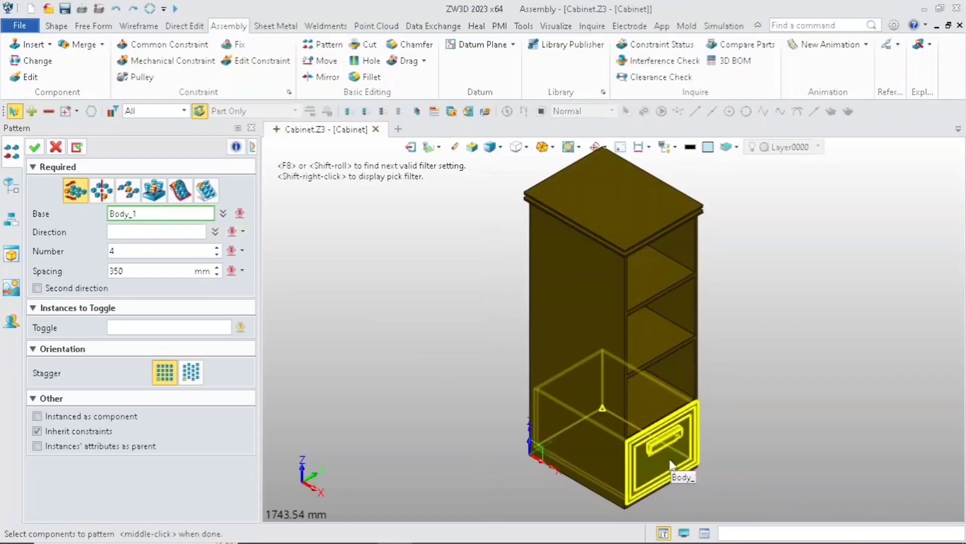
click(164, 227)
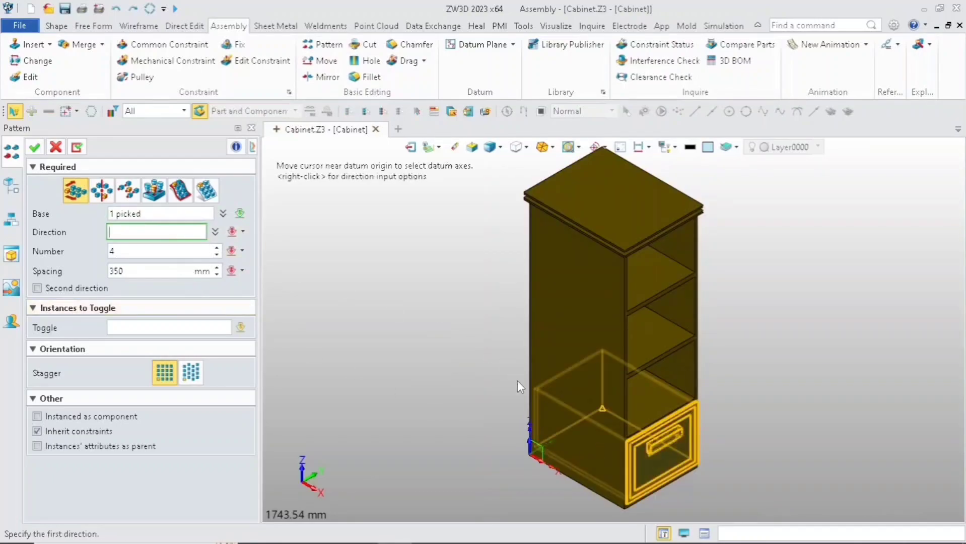
click(628, 481)
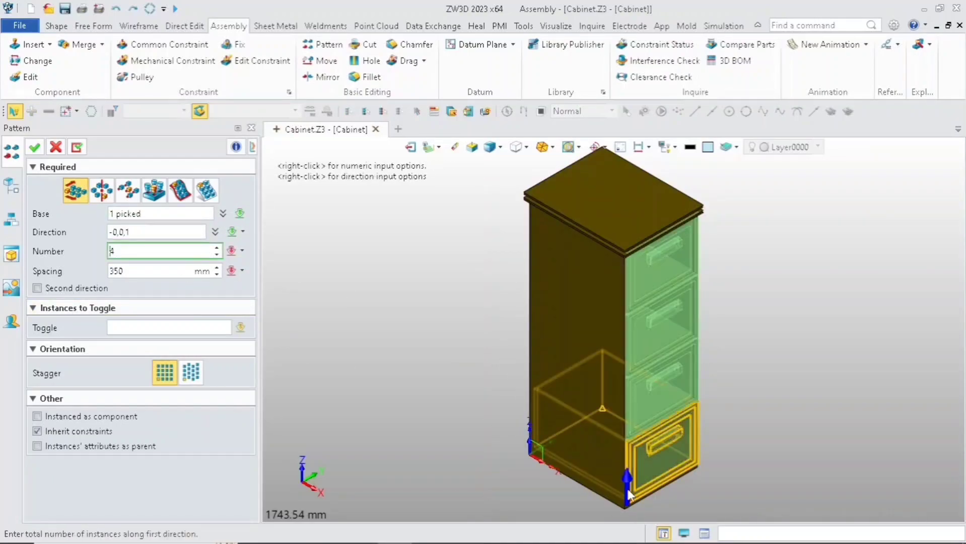
key(Tab)
key(Return)
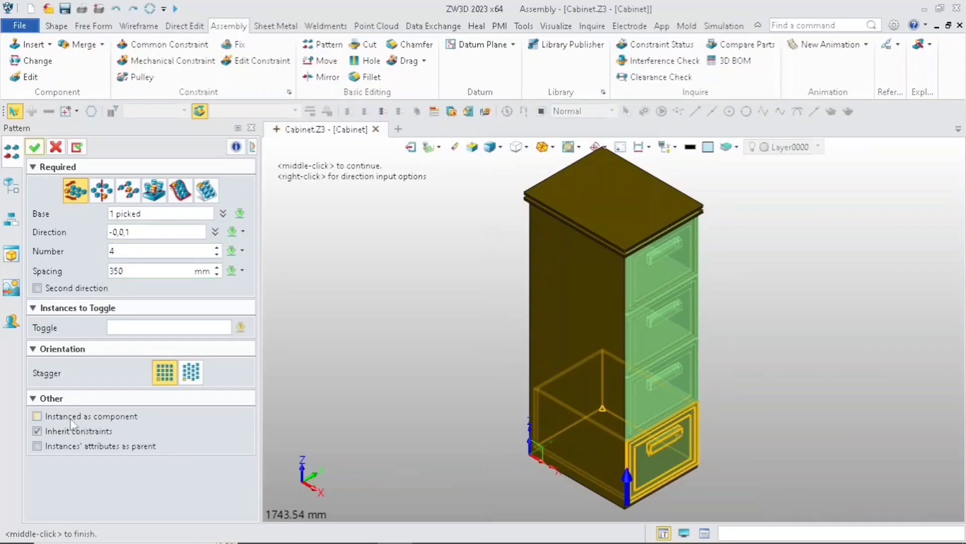
click(37, 417)
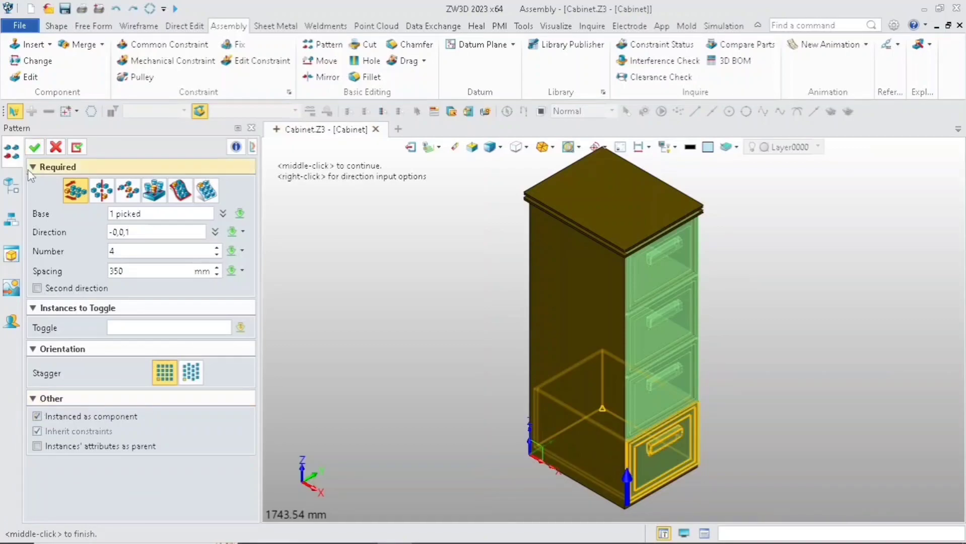
click(35, 147)
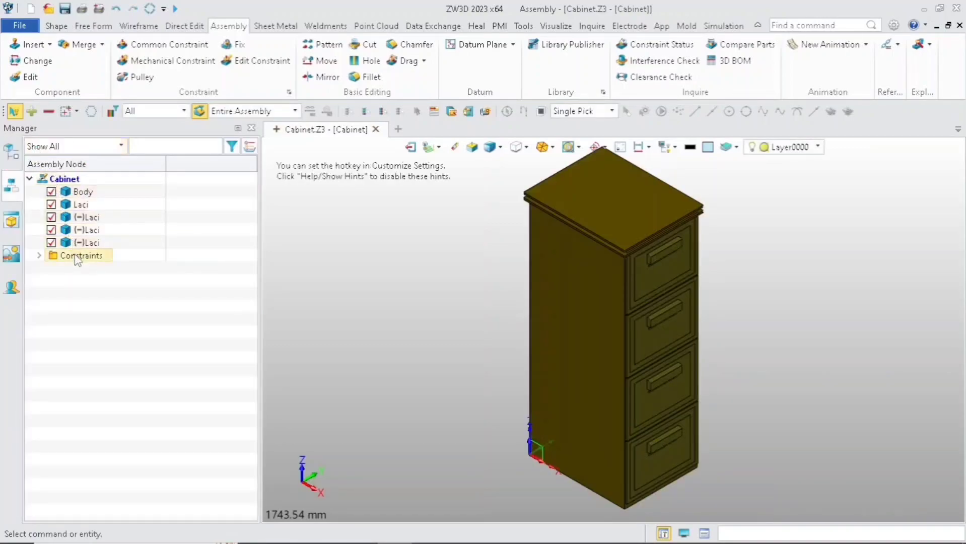
Delete all the constraints in the Cabinet assembly.
click(39, 255)
drag(191, 257, 135, 359)
key(Delete)
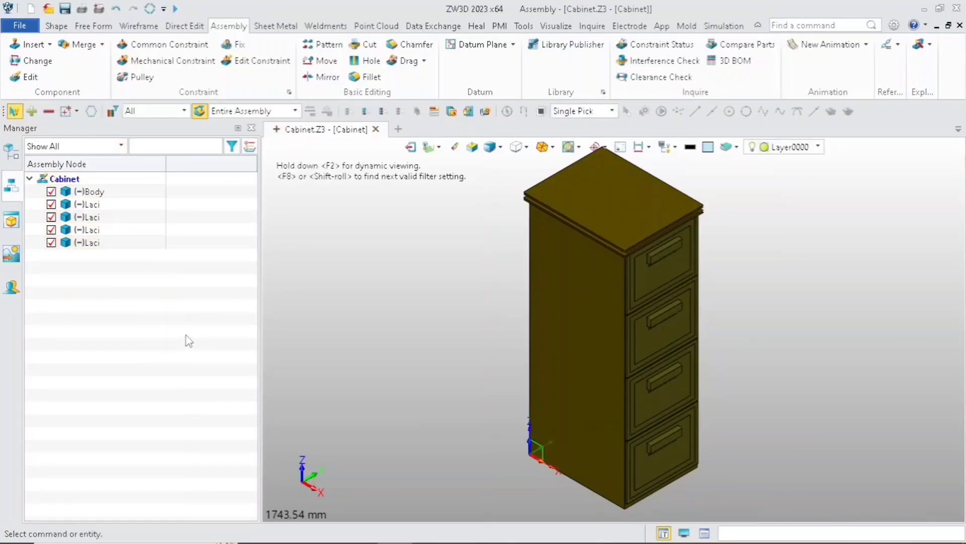
Run an interference check on the cabinet body and the four drawers, and examine the top drawer's front edge.
scroll(567, 267, up, 5)
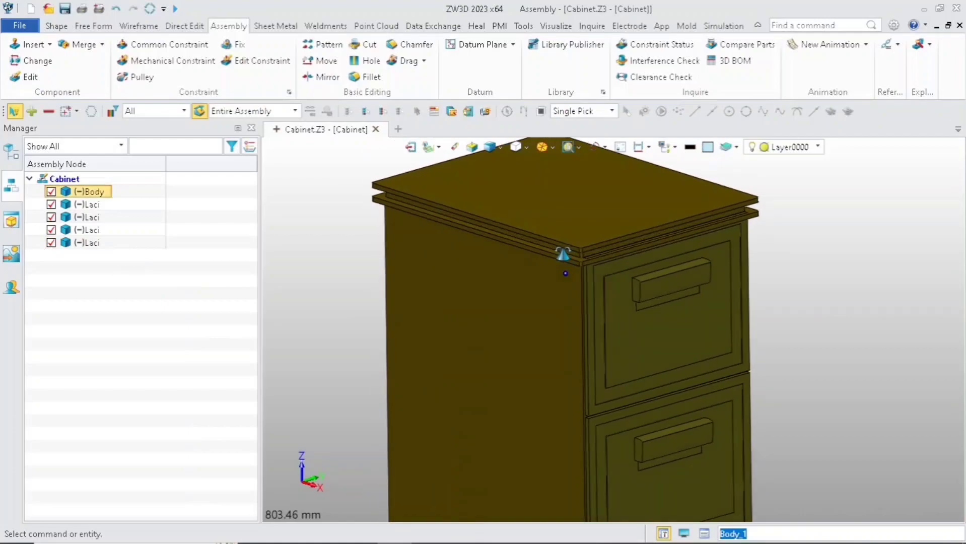
click(655, 60)
scroll(655, 161, down, 5)
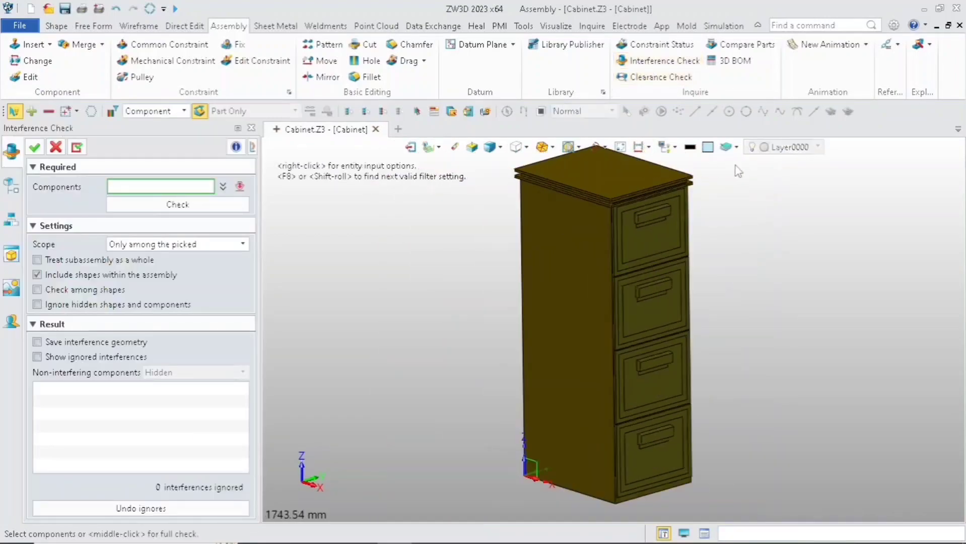
drag(380, 481, 379, 479)
click(187, 203)
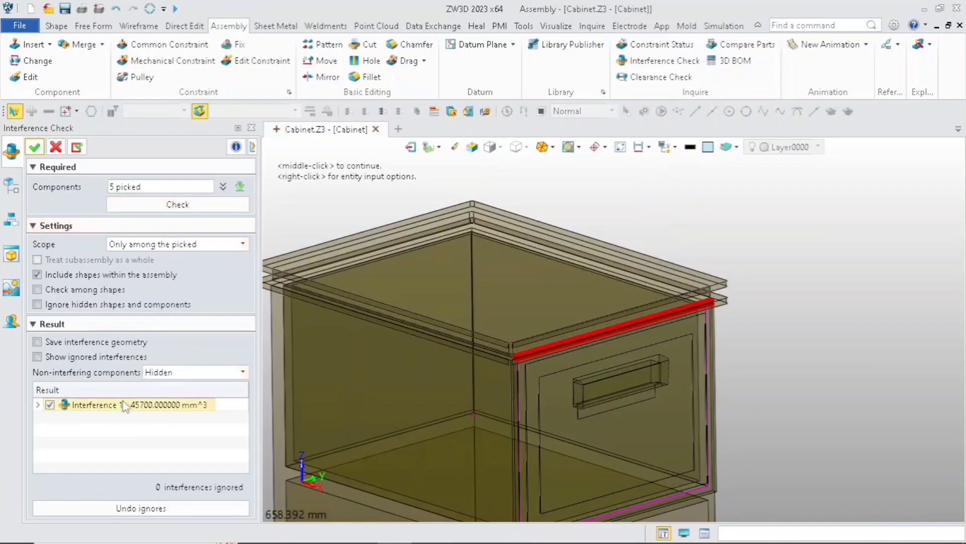
scroll(512, 353, up, 5)
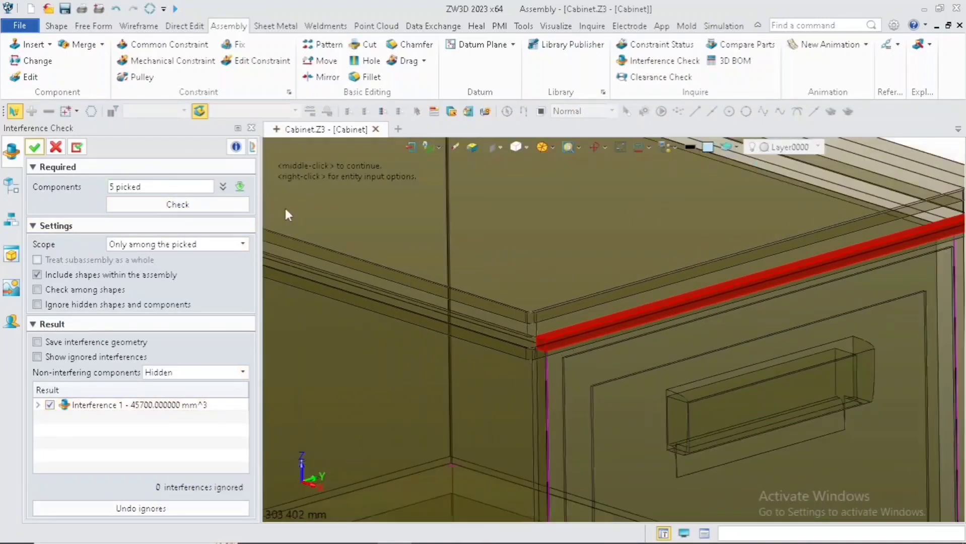
click(34, 148)
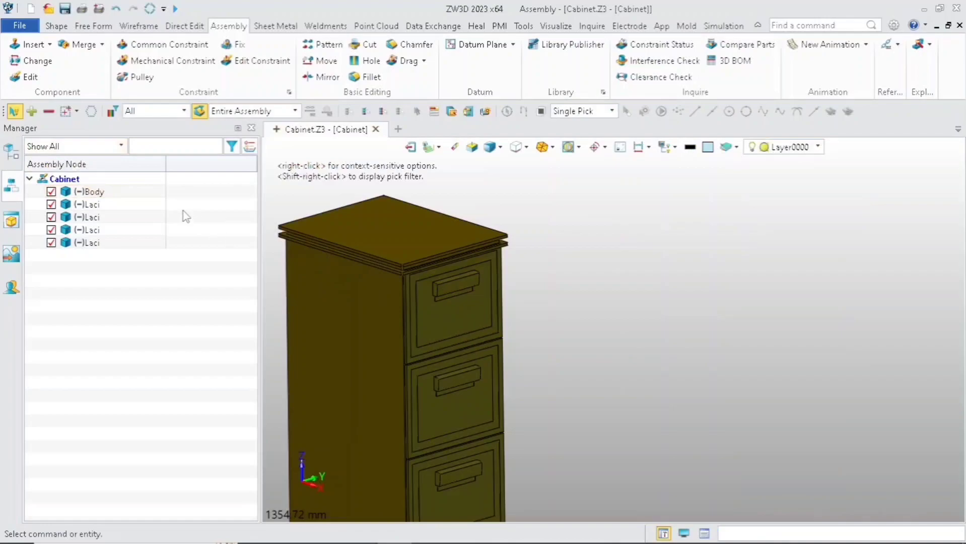
Open the Body part for editing and set its base block height to 1425 mm.
double_click(93, 192)
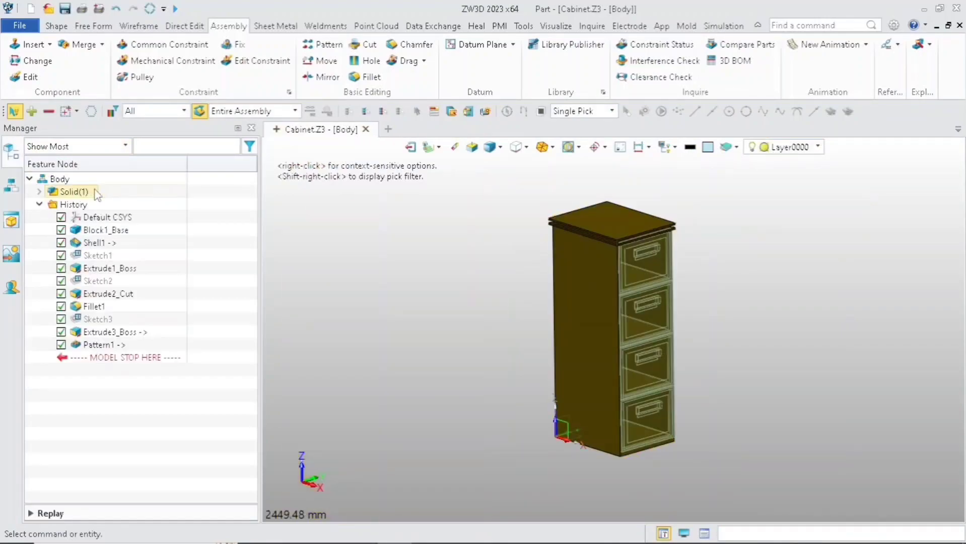
scroll(636, 236, up, 5)
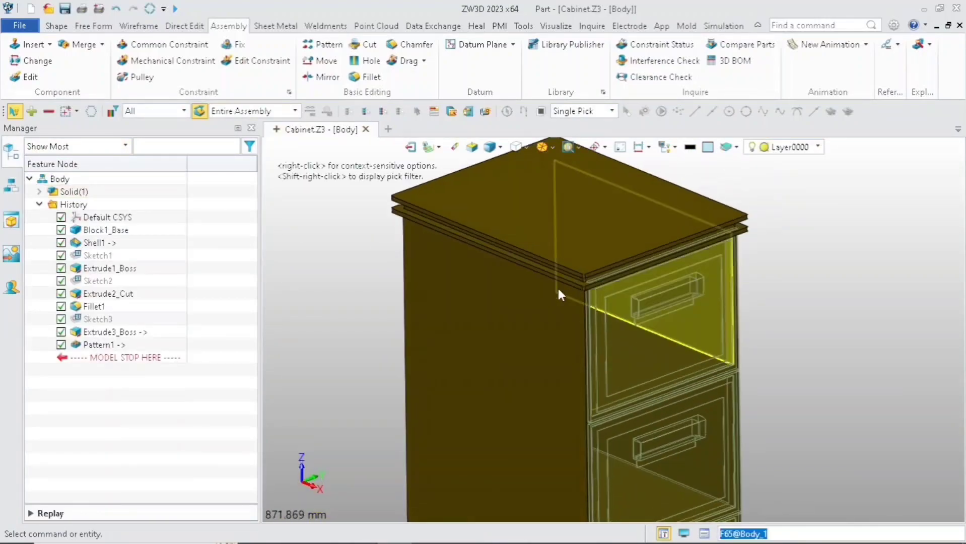
double_click(108, 230)
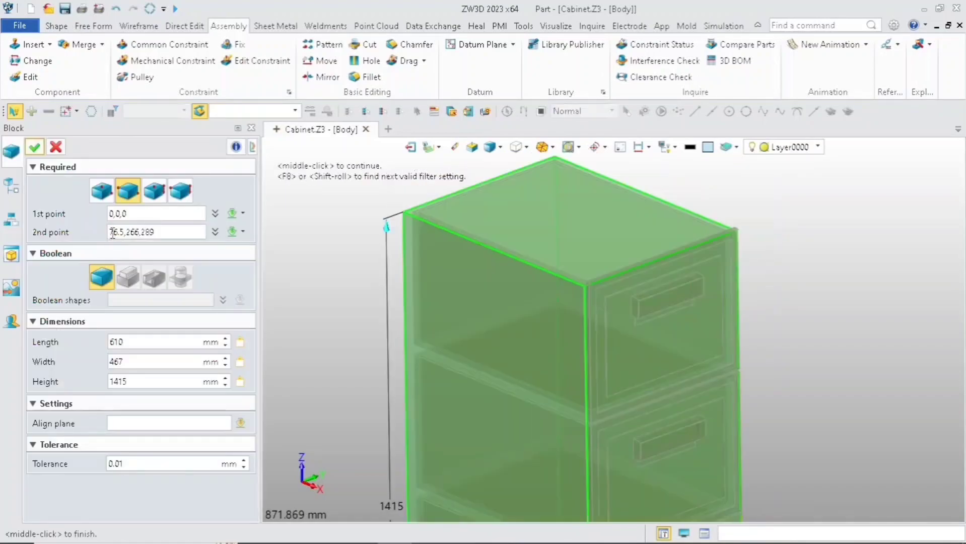
click(123, 382)
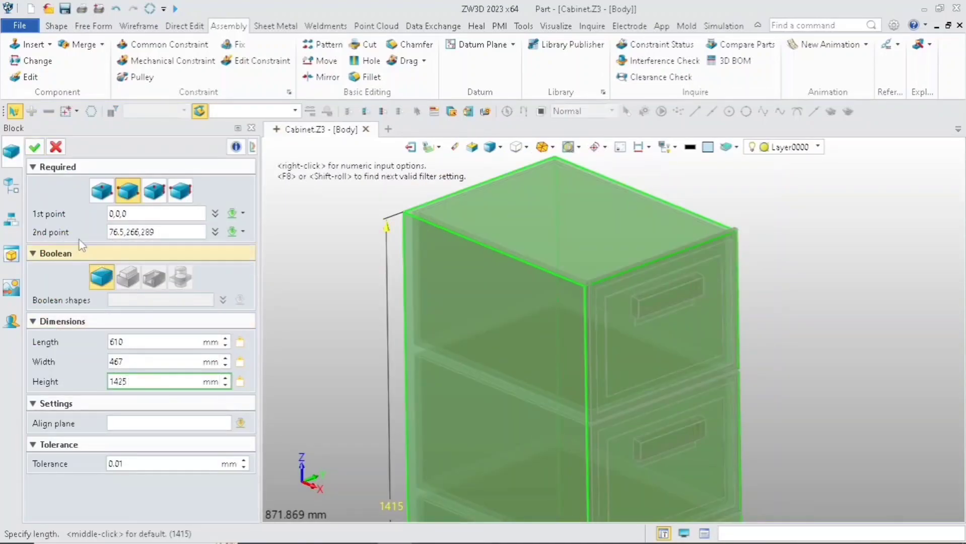
click(35, 147)
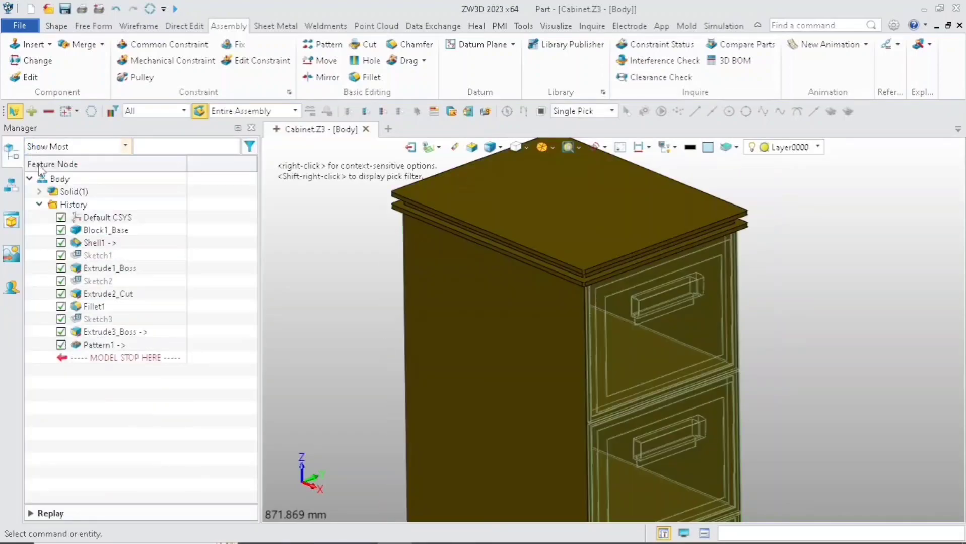
Inspect the gap above the top drawer and hide the surrounding drawers to display only the Body part.
scroll(587, 295, up, 5)
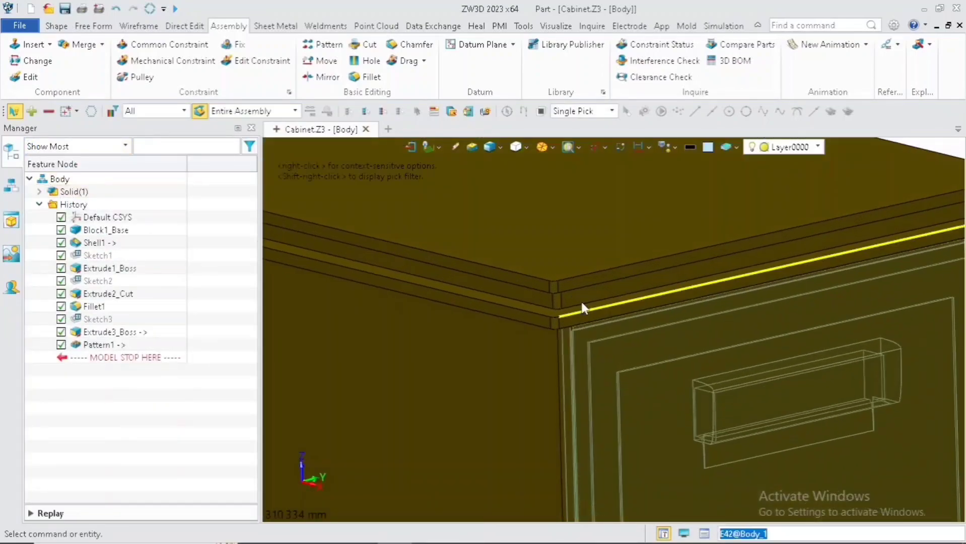
scroll(579, 301, down, 6)
click(616, 147)
right_drag(564, 292, 517, 305)
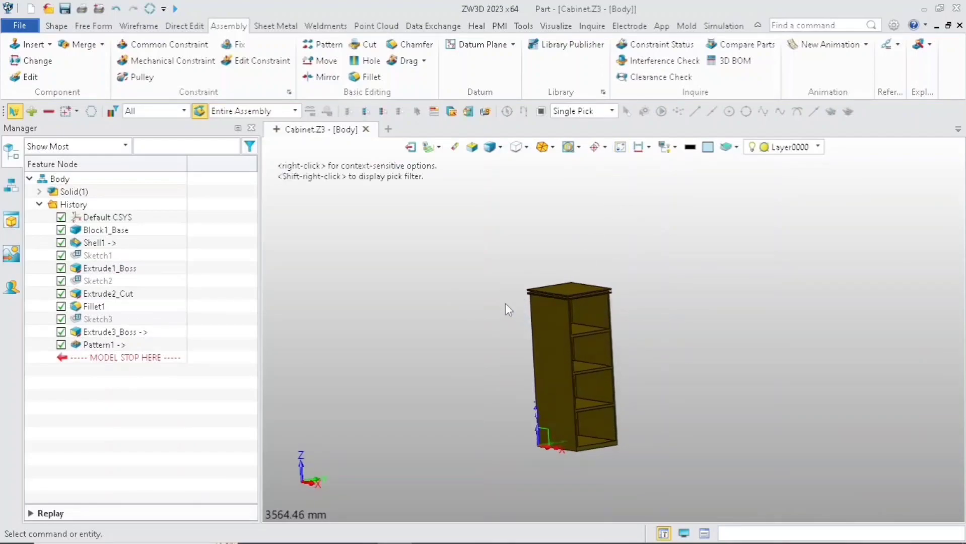
In the Body part's Config Table, add suppression columns for Block1_Base, Shell1, Extrude1_Boss, Extrude2_Cut, Fillet1, Extrude3_Boss and Pattern1.
click(524, 27)
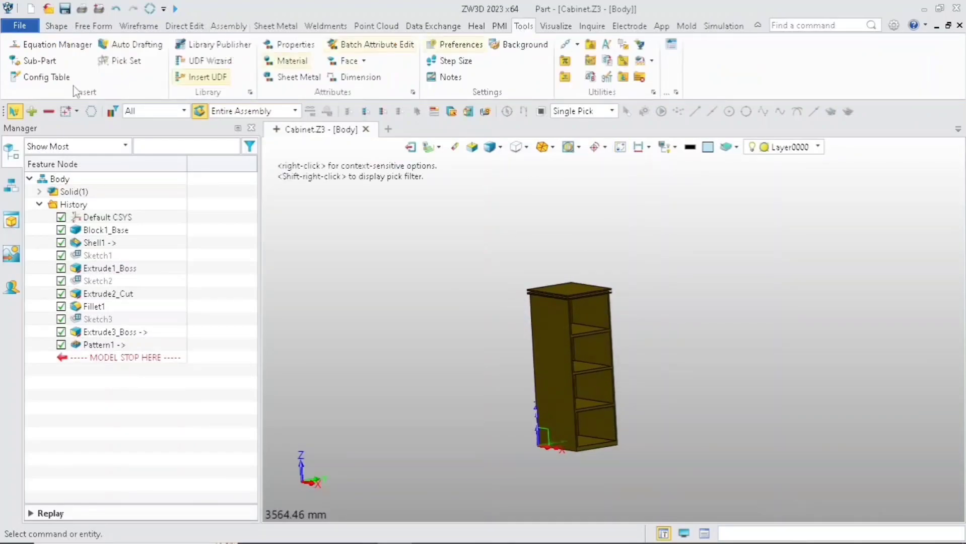
click(38, 82)
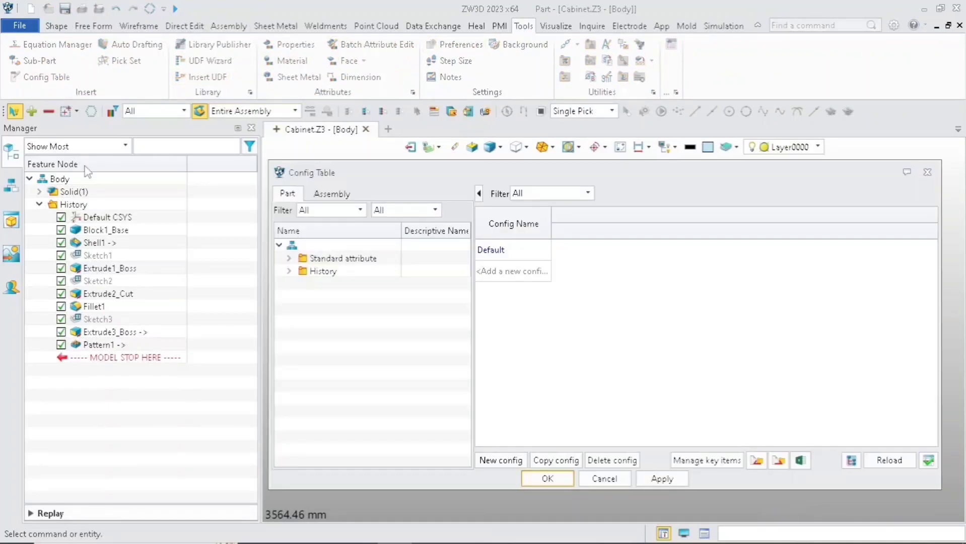
click(289, 271)
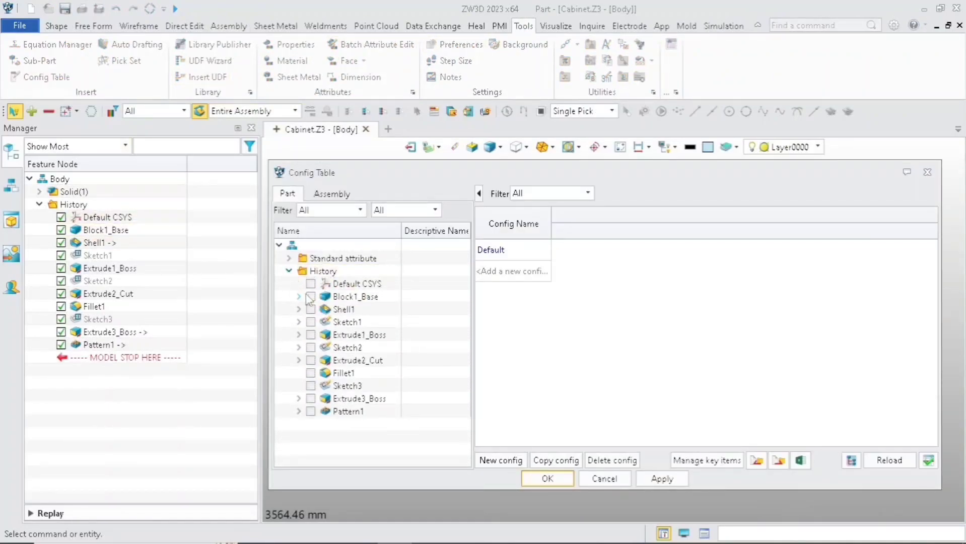
click(311, 296)
click(311, 310)
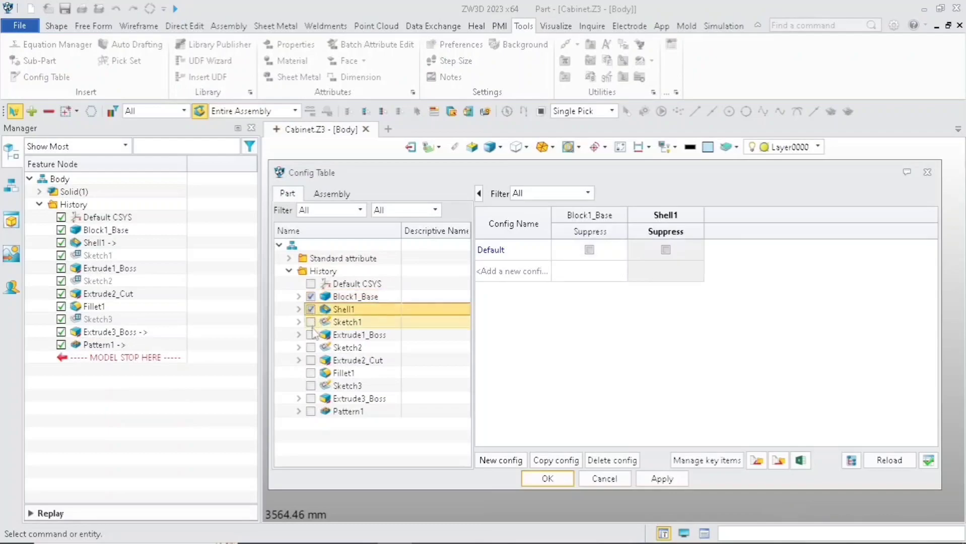
click(311, 335)
click(311, 360)
click(311, 373)
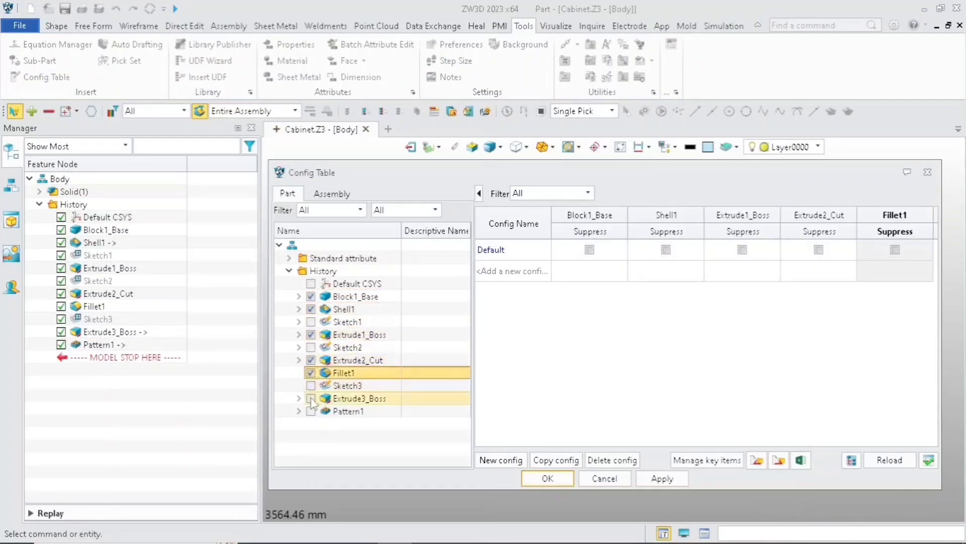
click(311, 399)
click(311, 411)
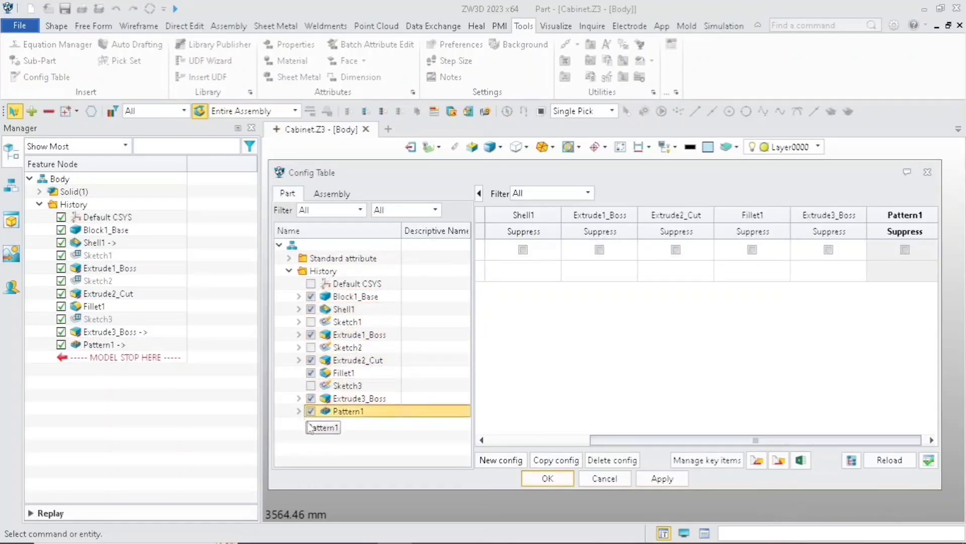
Add the Pattern1 parameters Pattern1_d4 and Pattern1_d3 as columns in the configuration table.
drag(694, 440, 542, 434)
click(298, 411)
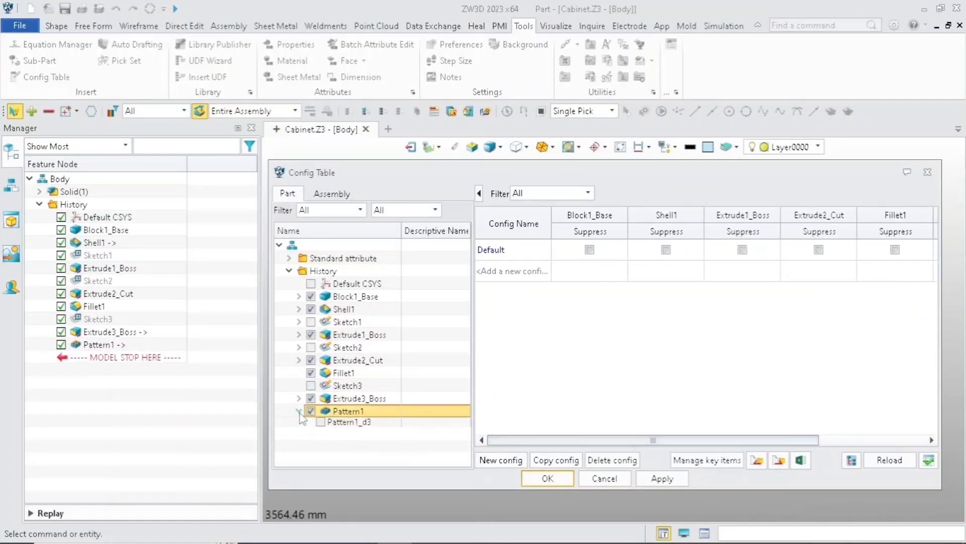
click(320, 424)
click(320, 436)
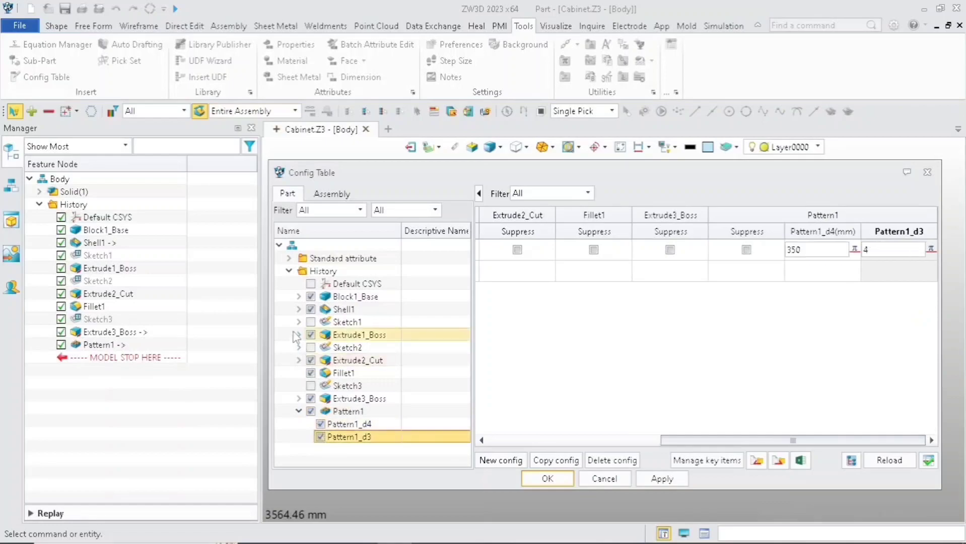
Add the block dimensions Block1_Base_d3, Block1_Base_d4 and Block1_Base_d5 as columns in the configuration table.
click(300, 296)
click(320, 310)
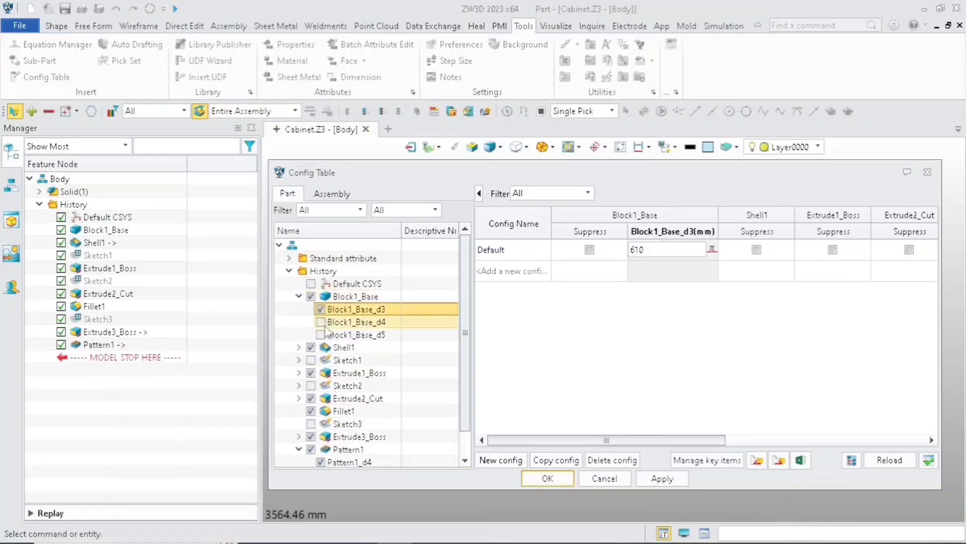
click(320, 324)
click(320, 334)
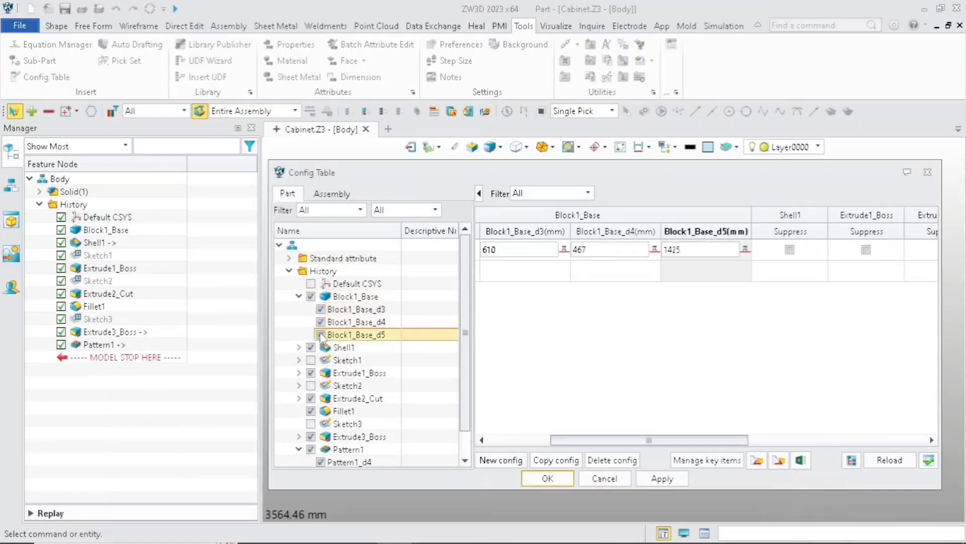
drag(602, 440, 558, 439)
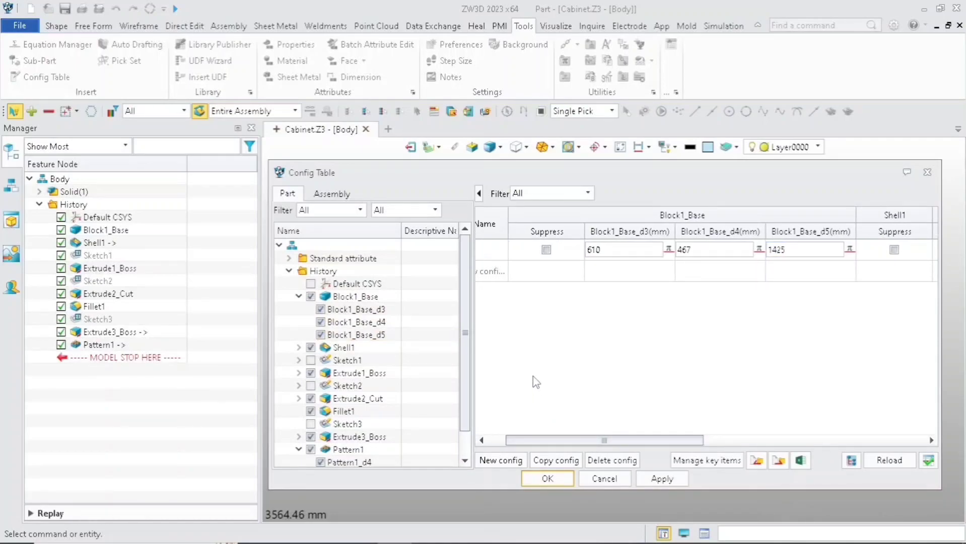
drag(539, 440, 521, 440)
Copy the Default configuration three times and select the first copy, Default_1.
click(519, 253)
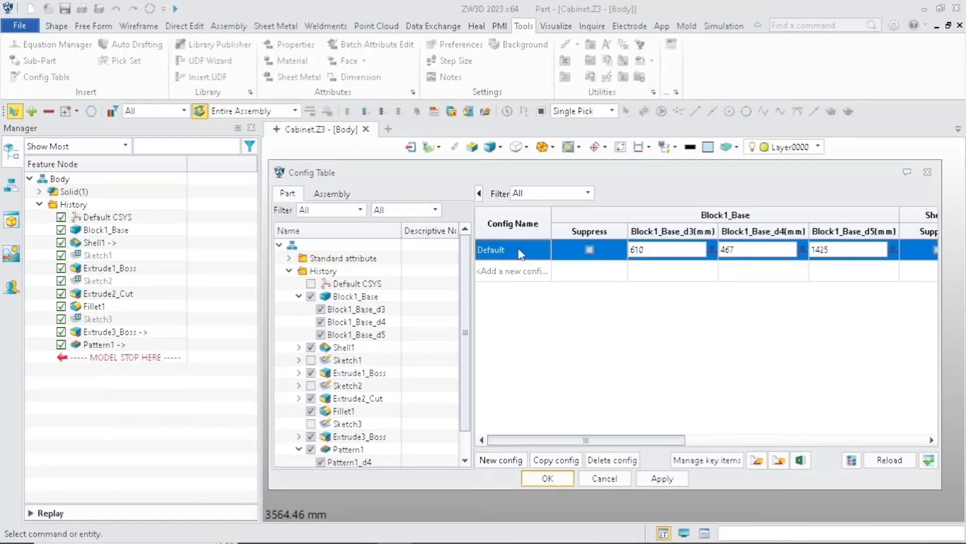
click(556, 459)
click(556, 460)
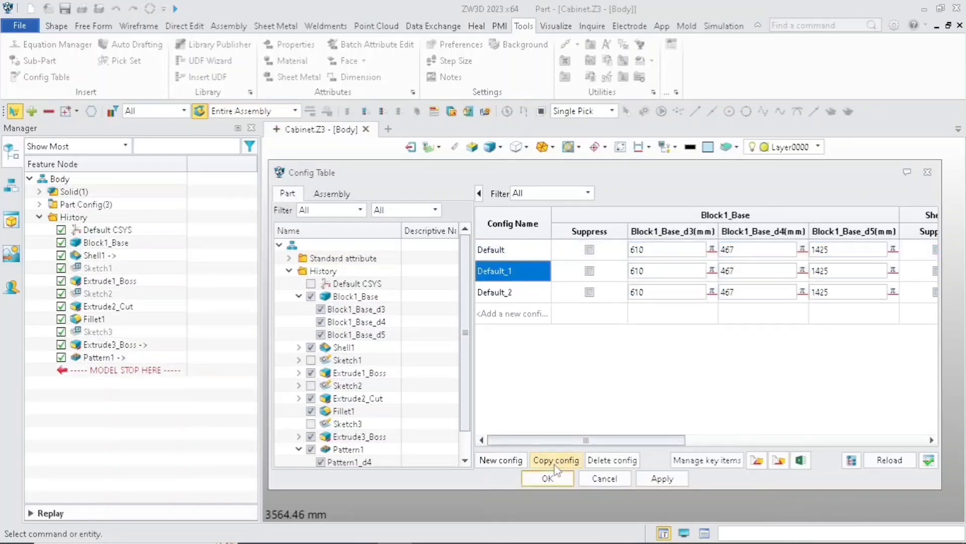
click(556, 460)
click(522, 276)
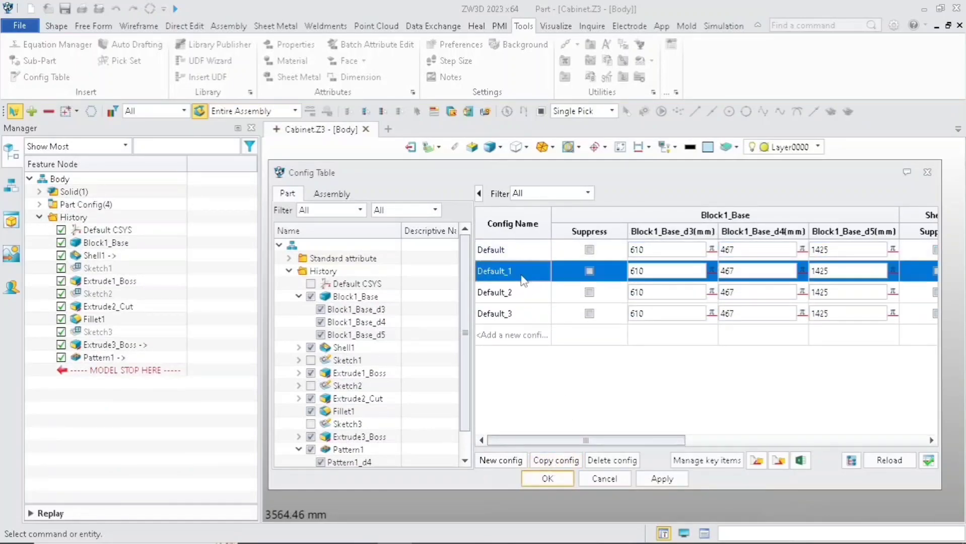
Rename the three copied configurations as 4 Laci Besar, 3 Laci and 2 Laci.
click(522, 274)
key(BackSpace)
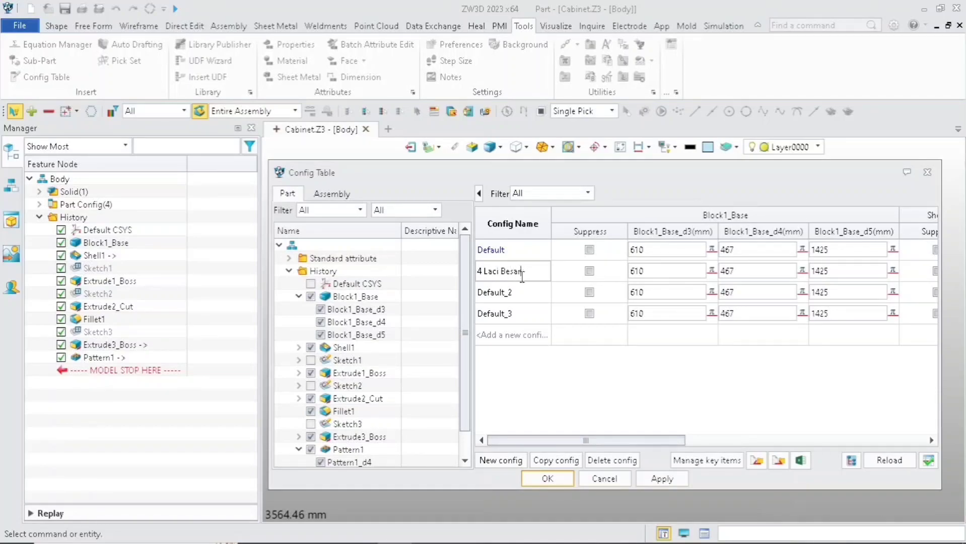
click(515, 292)
key(BackSpace)
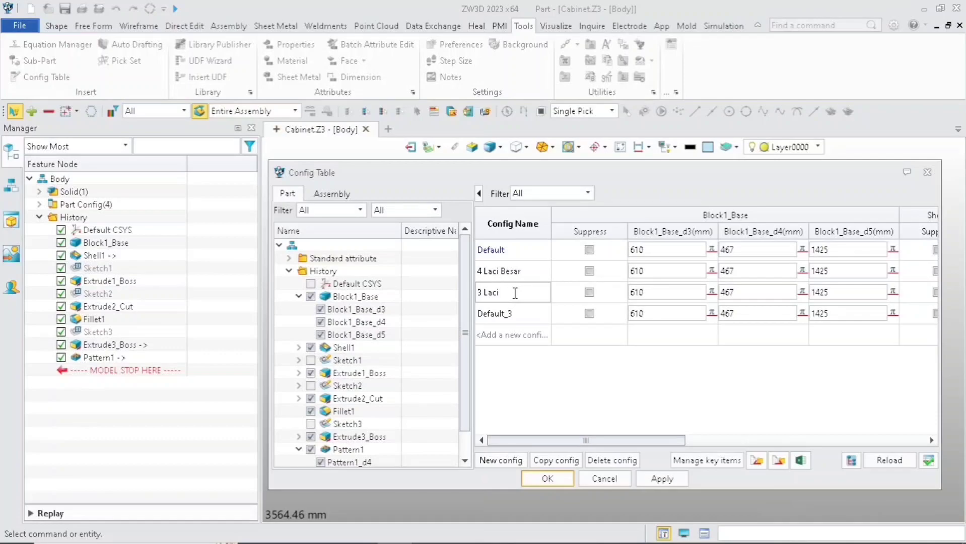
click(515, 314)
key(BackSpace)
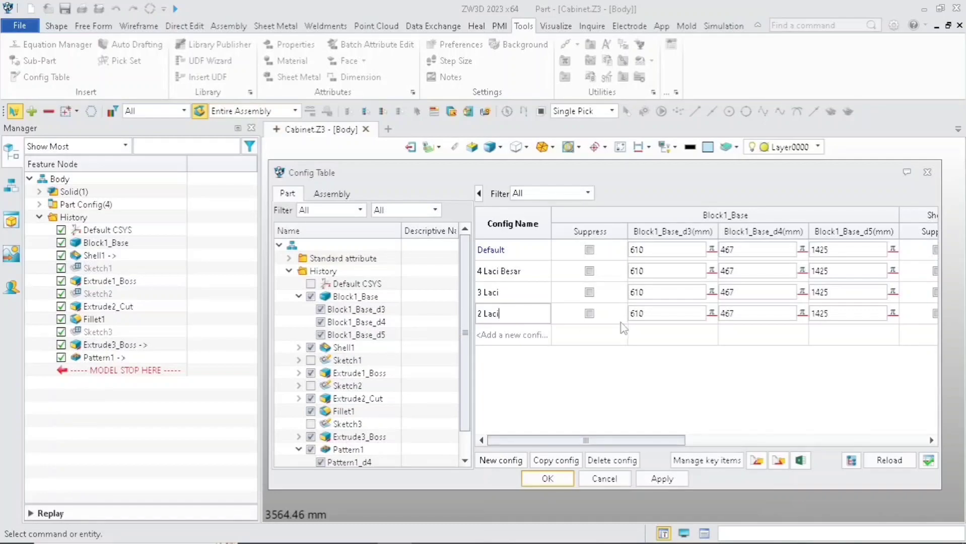
click(675, 315)
Set Block1_Base_d5 to 1425 mm for 4 Laci Besar, 1075 mm for 3 Laci and 725 mm for 2 Laci.
drag(665, 441, 703, 441)
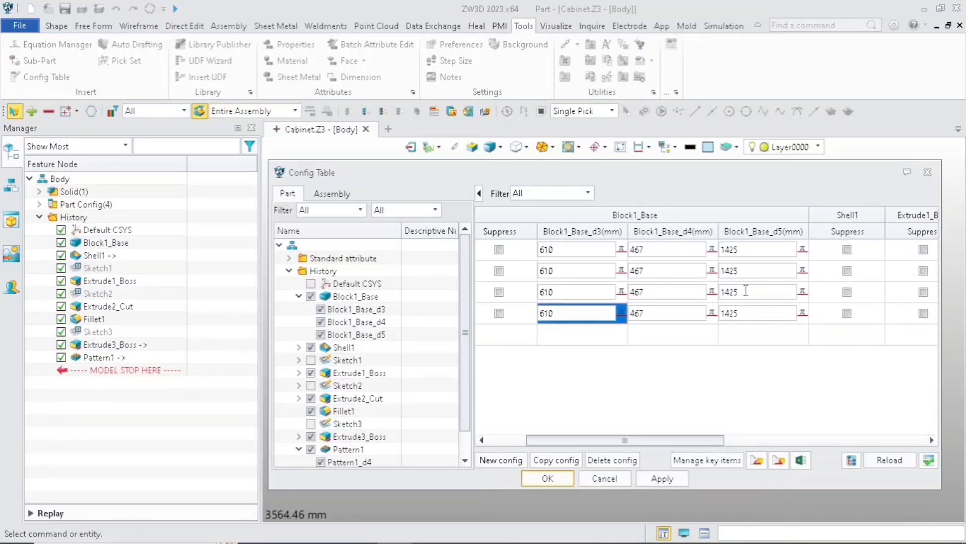
click(756, 269)
key(BackSpace)
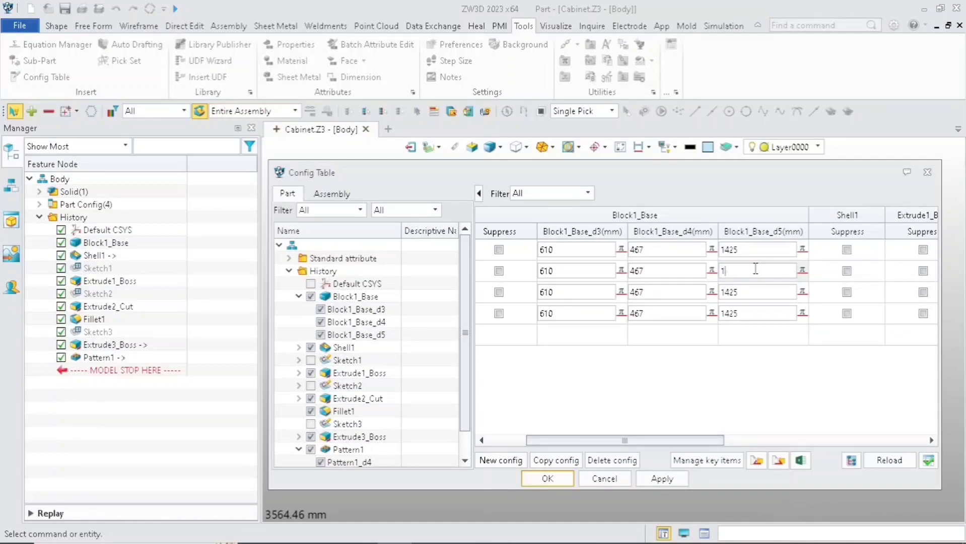
click(747, 293)
key(BackSpace)
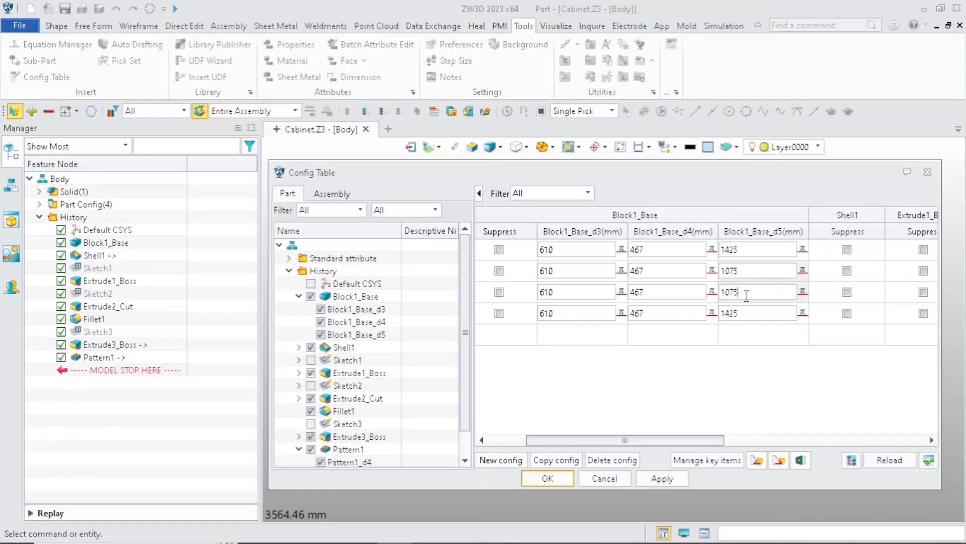
click(757, 272)
key(BackSpace)
double_click(751, 315)
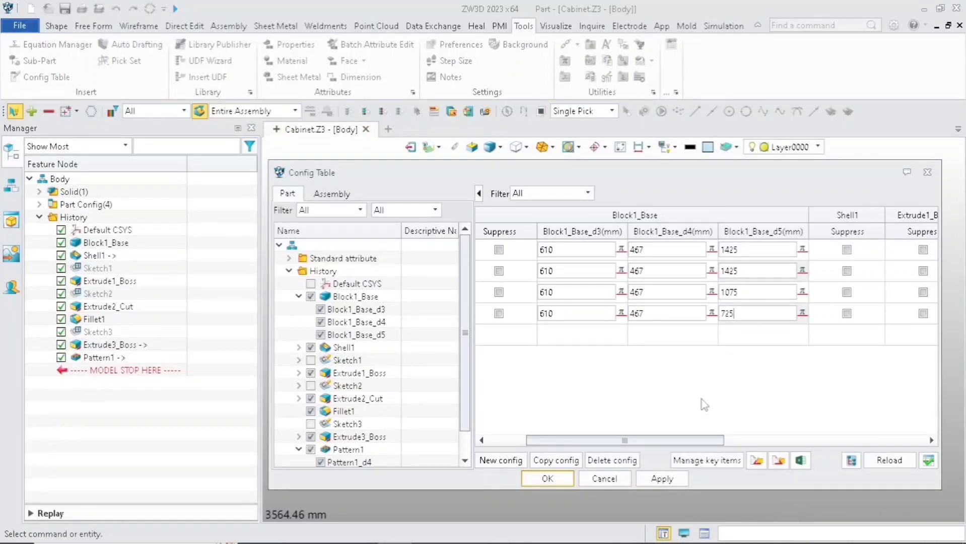
Set Pattern1_d3 to 3 for the 3 Laci configuration and 2 for 2 Laci, and apply the table.
drag(695, 440, 925, 442)
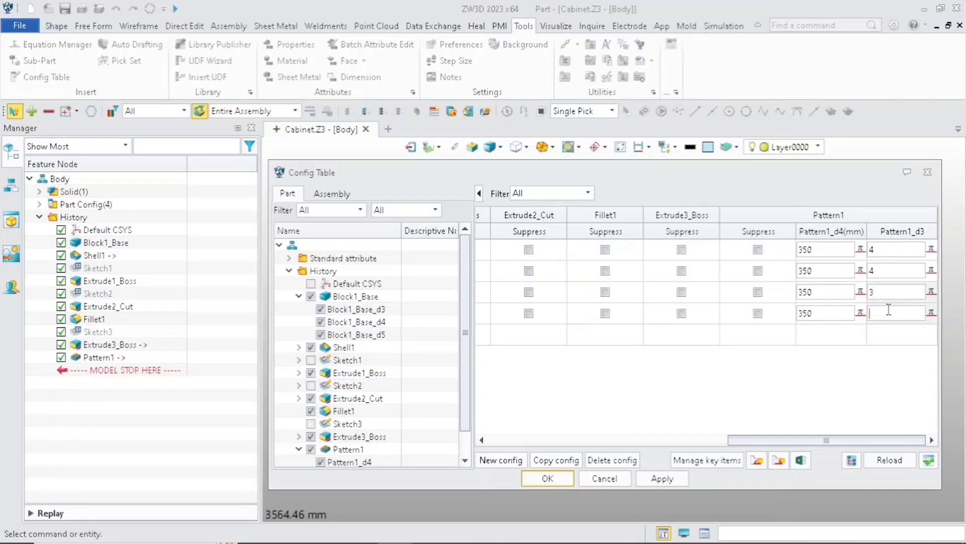
click(855, 380)
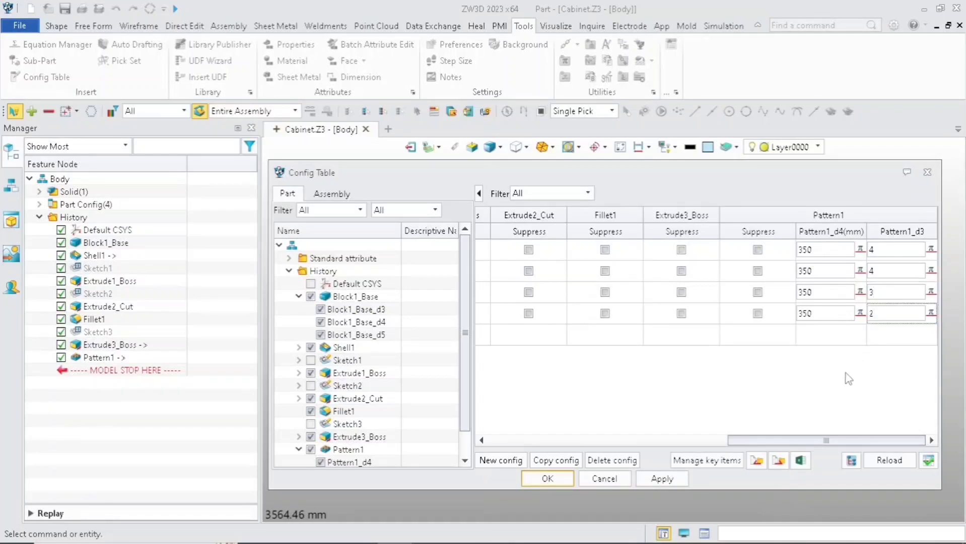
click(660, 479)
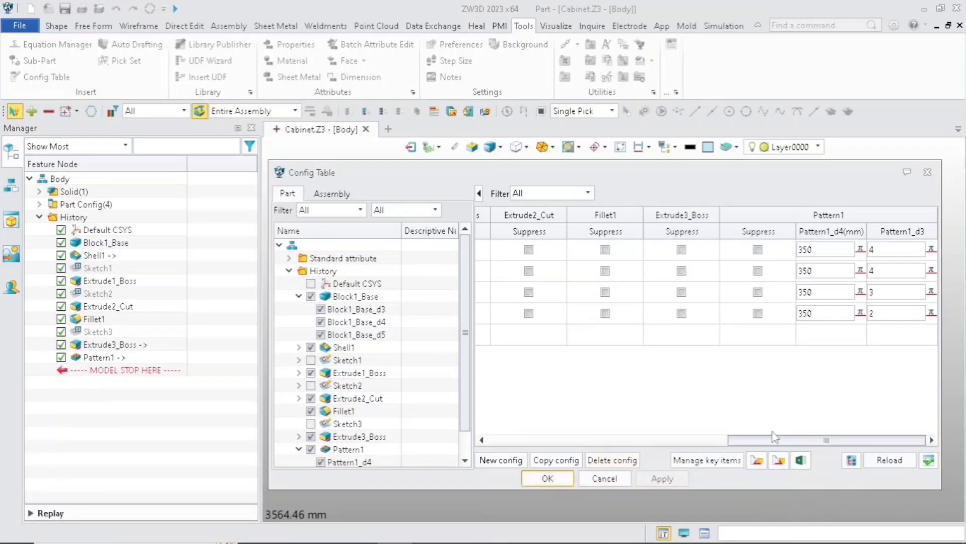
For 4 Laci Besar, set Block1_Base_d4 to 610 mm and Block1_Base_d3 to 720 mm, and apply and close the Config Table.
drag(773, 442, 549, 443)
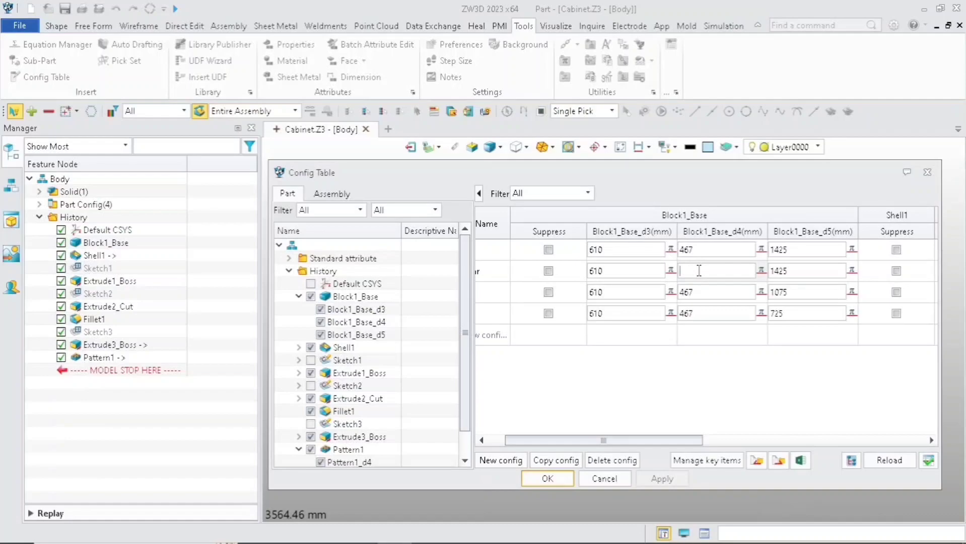
double_click(609, 268)
key(BackSpace)
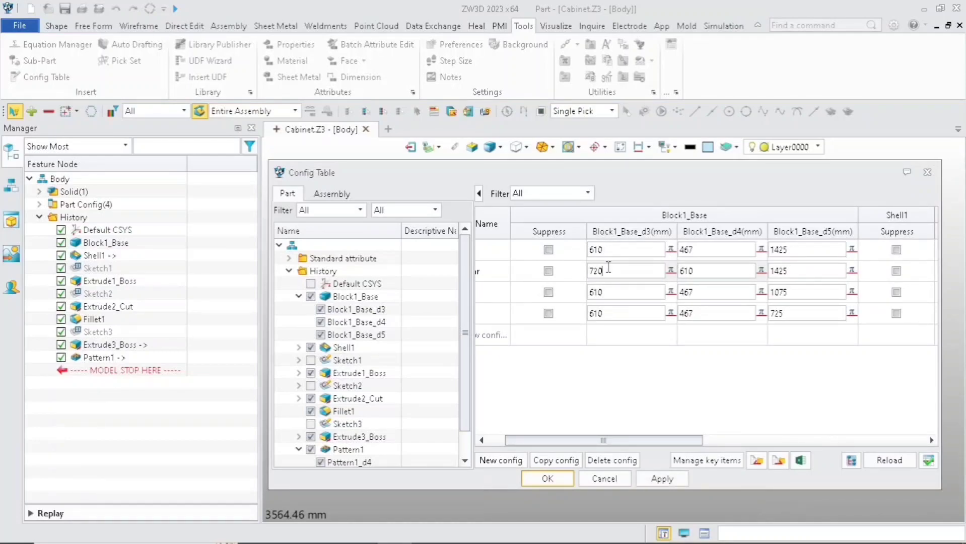
click(624, 377)
click(662, 478)
click(549, 479)
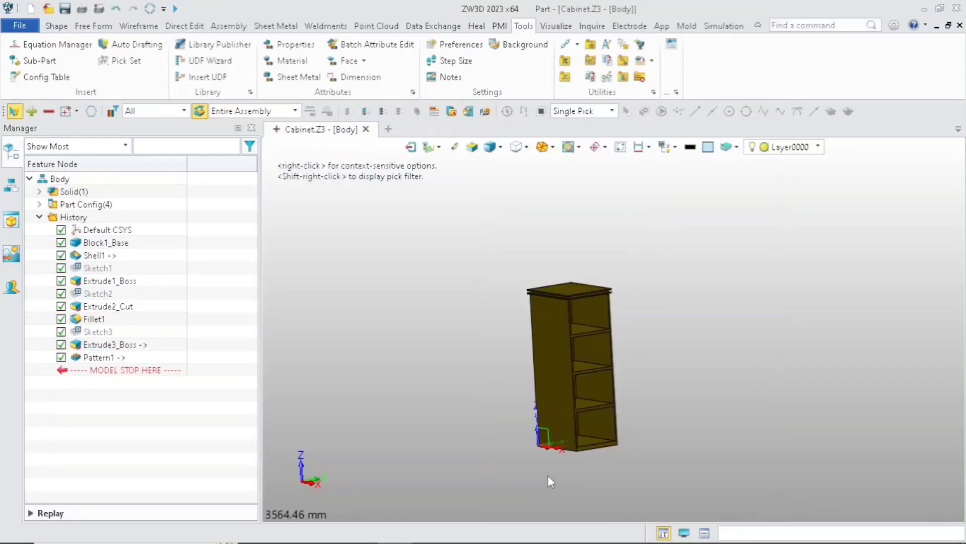
List the Body's part configurations and try to activate 4 Laci Besar and 3 Laci while editing it inside the assembly.
click(39, 204)
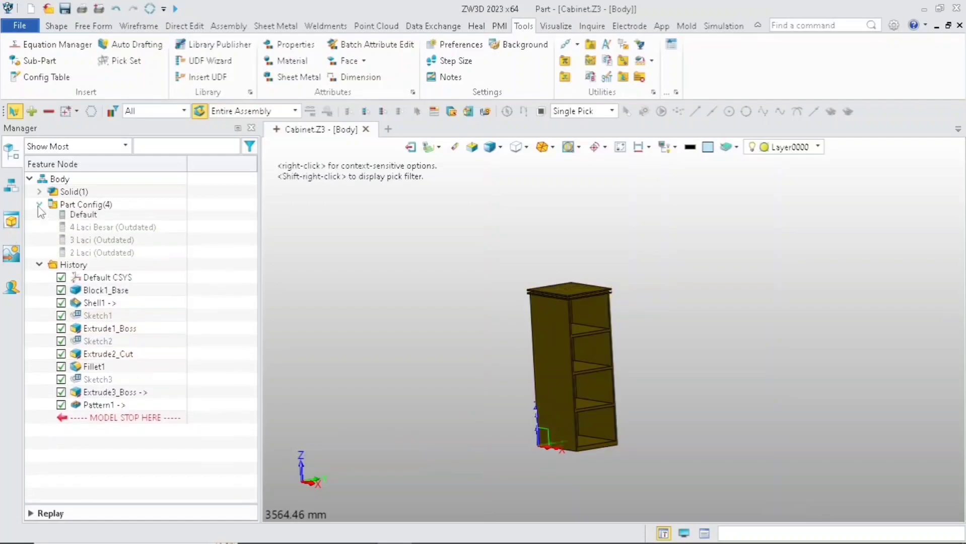
double_click(95, 230)
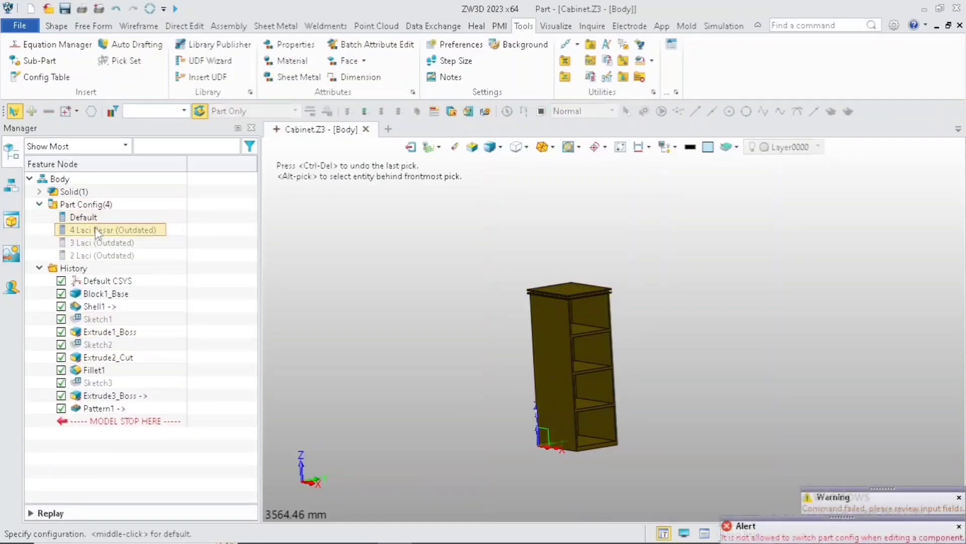
double_click(121, 243)
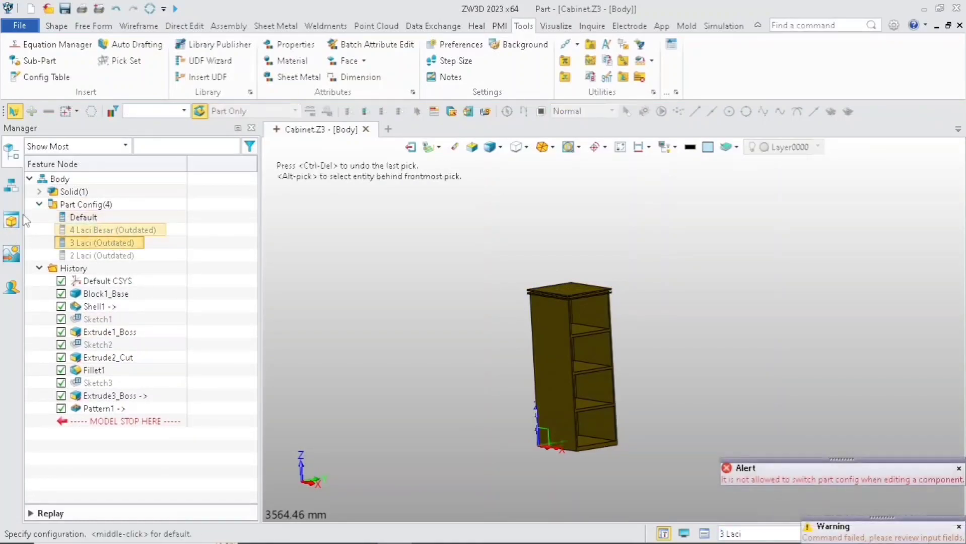
Try to open the Body component as a standalone part from the assembly tree.
click(11, 187)
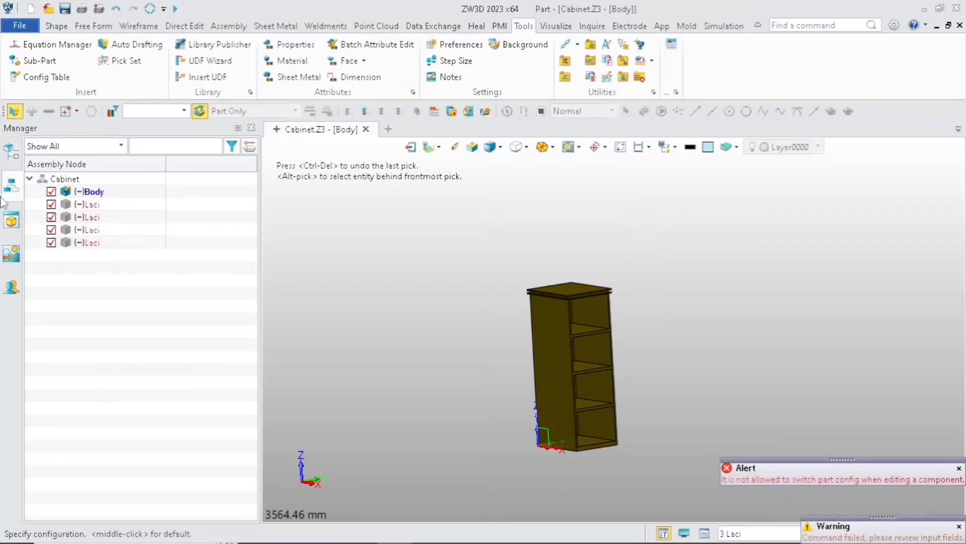
right_click(81, 195)
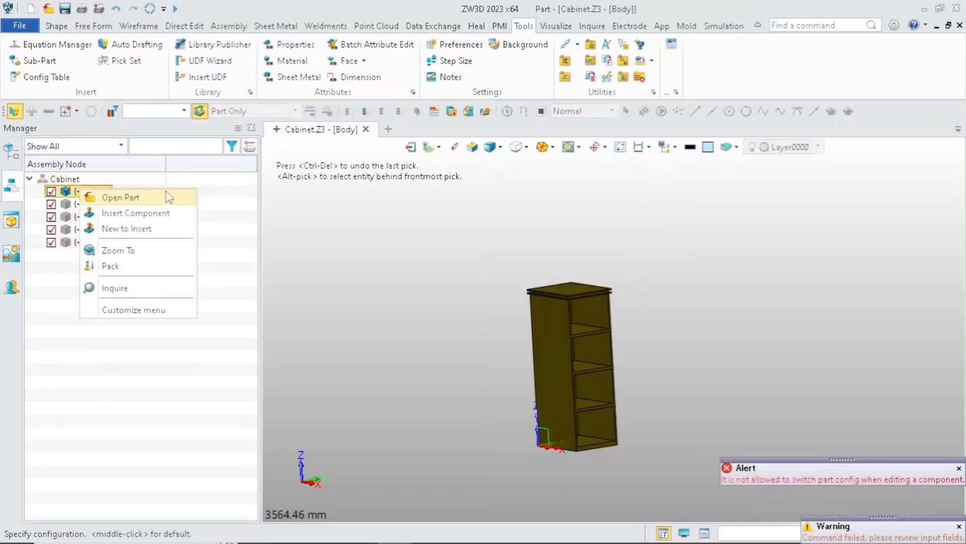
click(139, 197)
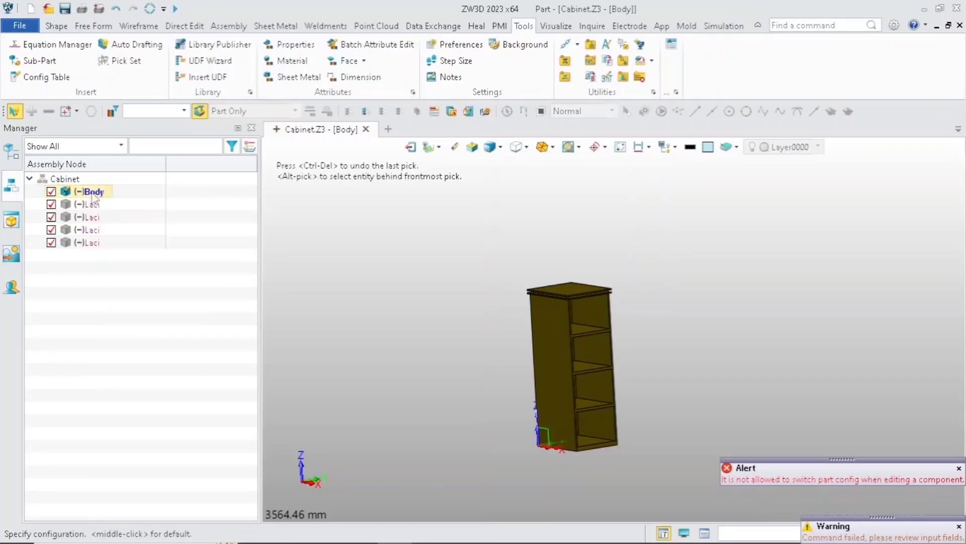
right_click(96, 197)
click(142, 201)
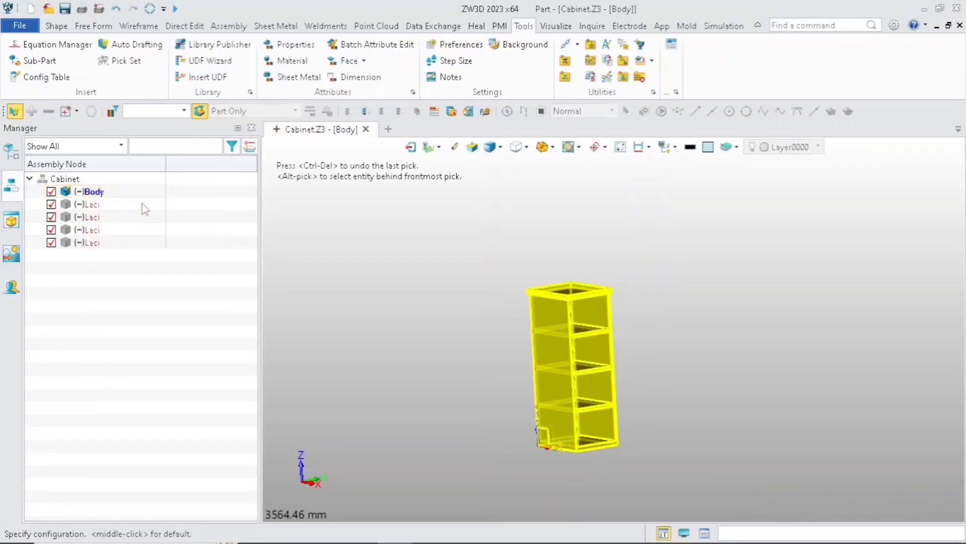
click(620, 146)
Exit to the Cabinet assembly, open the Body component as its own part and show its feature history.
click(411, 147)
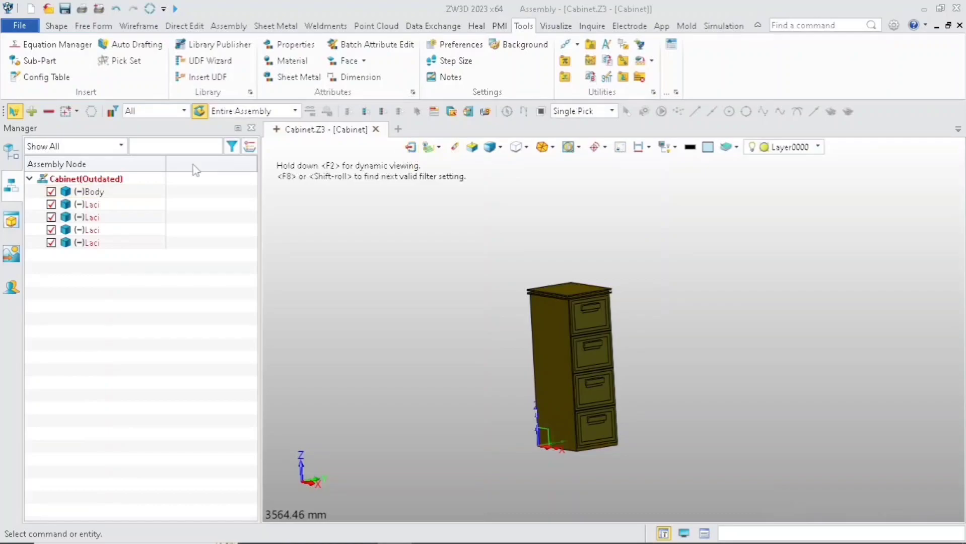
double_click(99, 197)
right_click(99, 200)
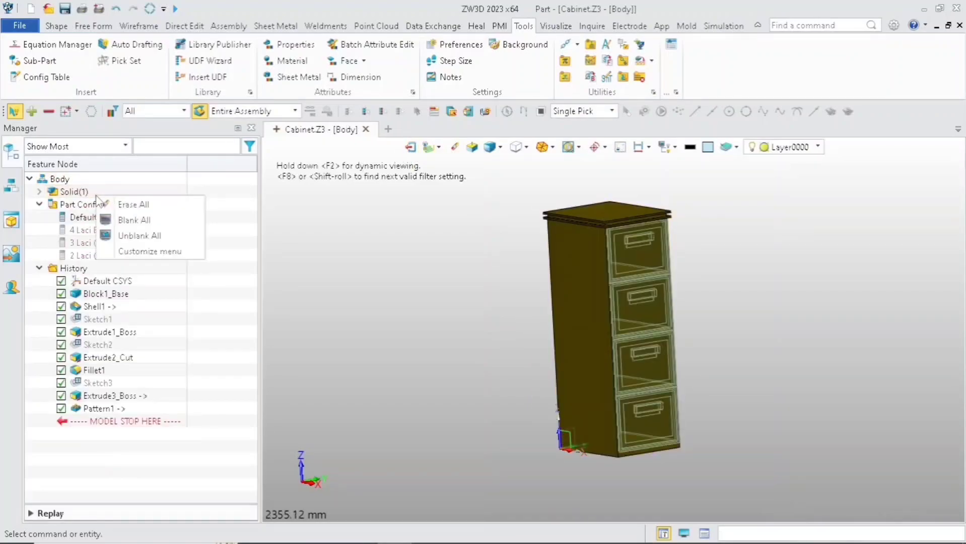
click(15, 190)
right_click(97, 190)
click(126, 198)
click(8, 156)
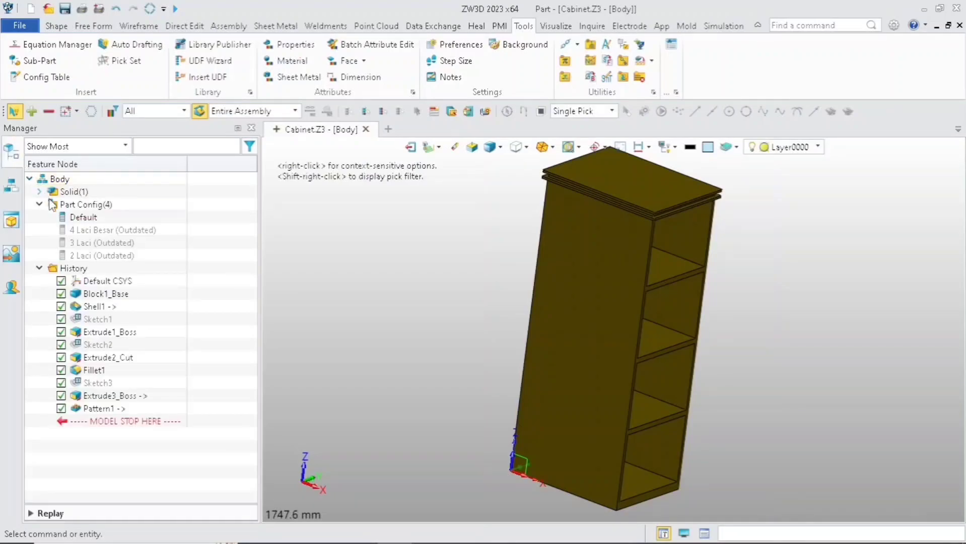
Activate the Body configurations 4 Laci Besar, 3 Laci and 2 Laci one after another, and finish on Default.
click(80, 229)
double_click(87, 243)
scroll(352, 279, down, 2)
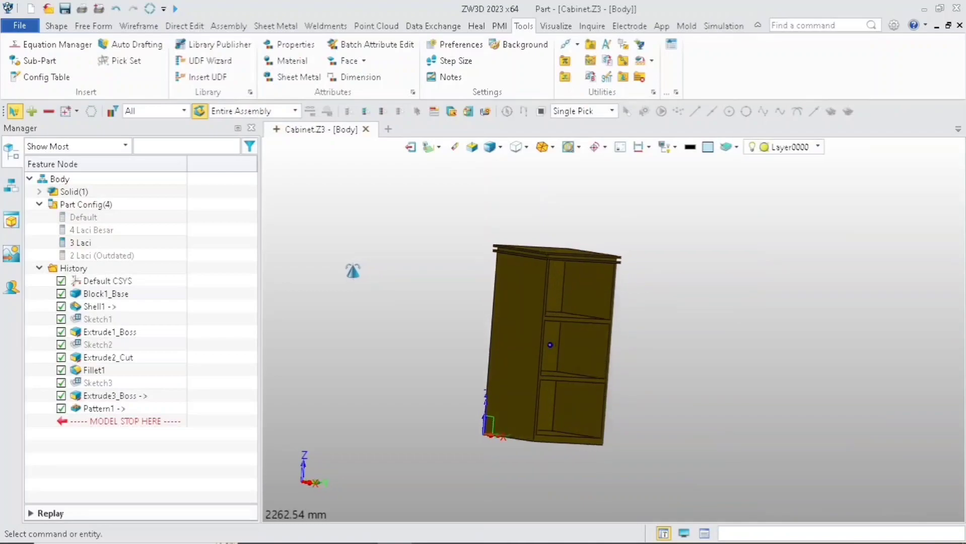
double_click(126, 254)
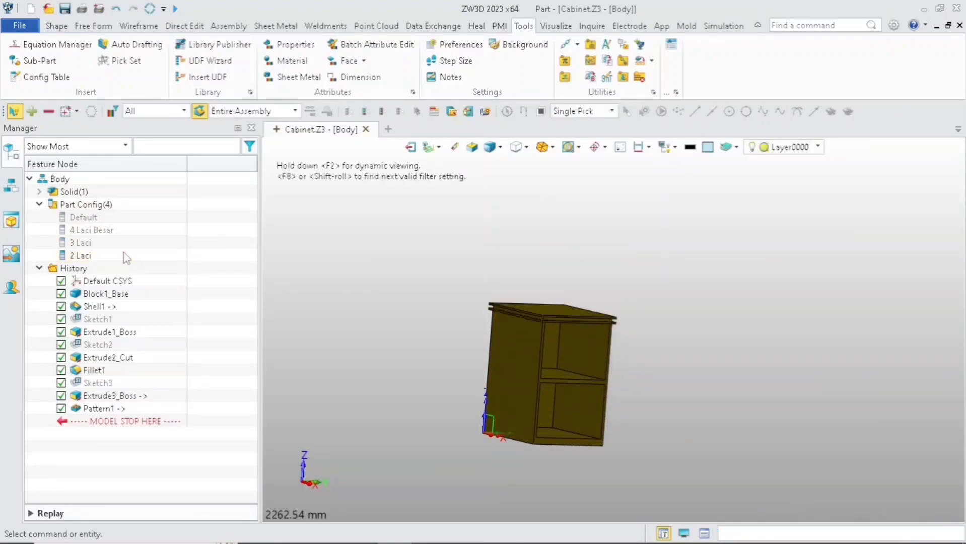
double_click(83, 217)
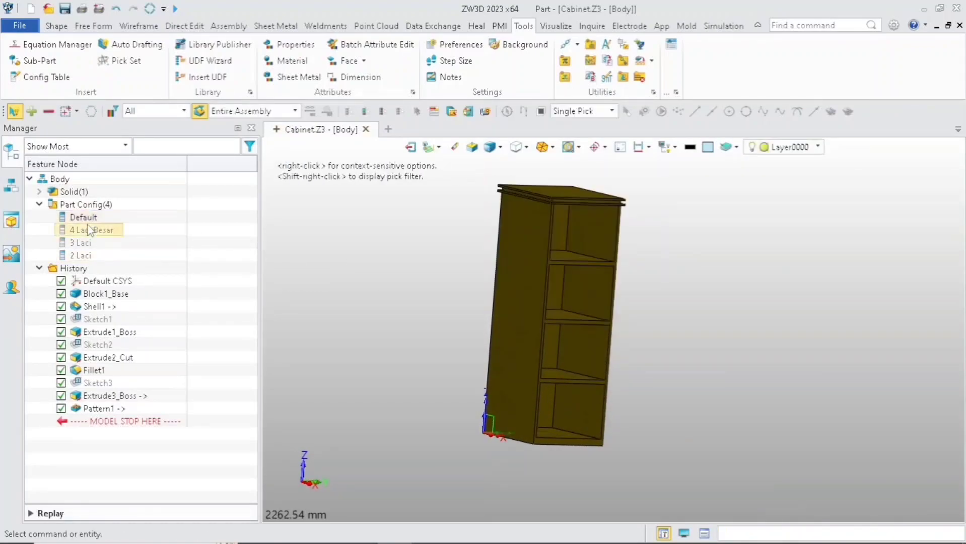
Display the Body's parent assembly, Cabinet, and regenerate all of its components.
click(11, 187)
right_click(65, 181)
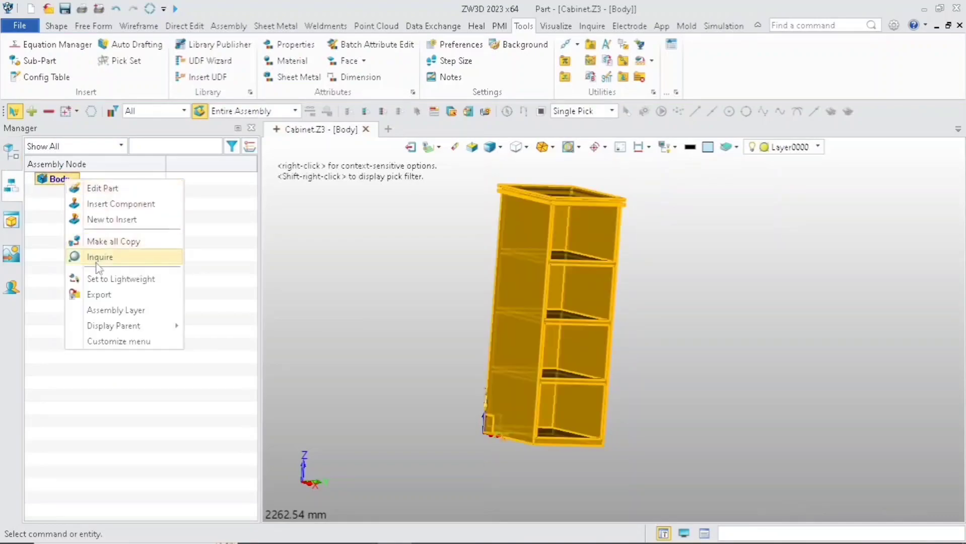
mouse_move(105, 327)
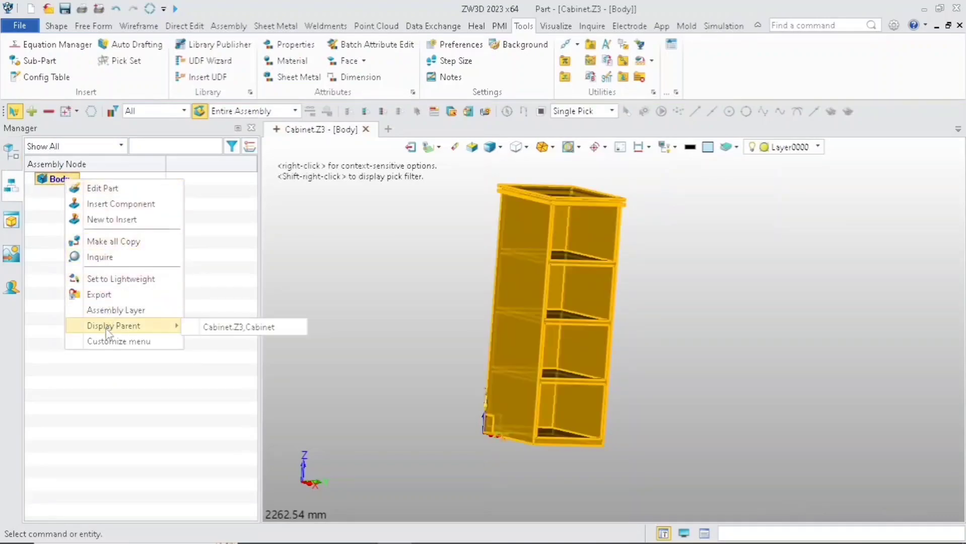
click(283, 330)
right_click(168, 328)
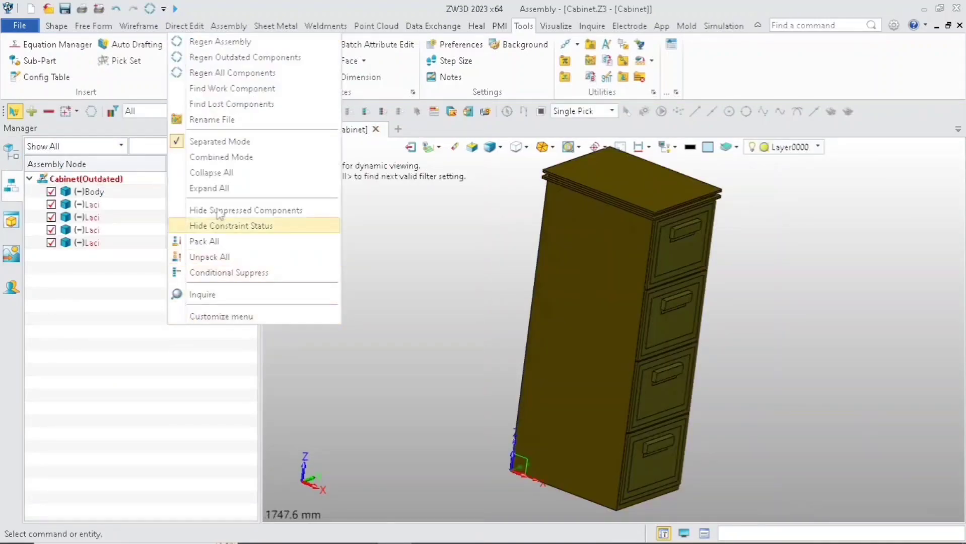
click(232, 73)
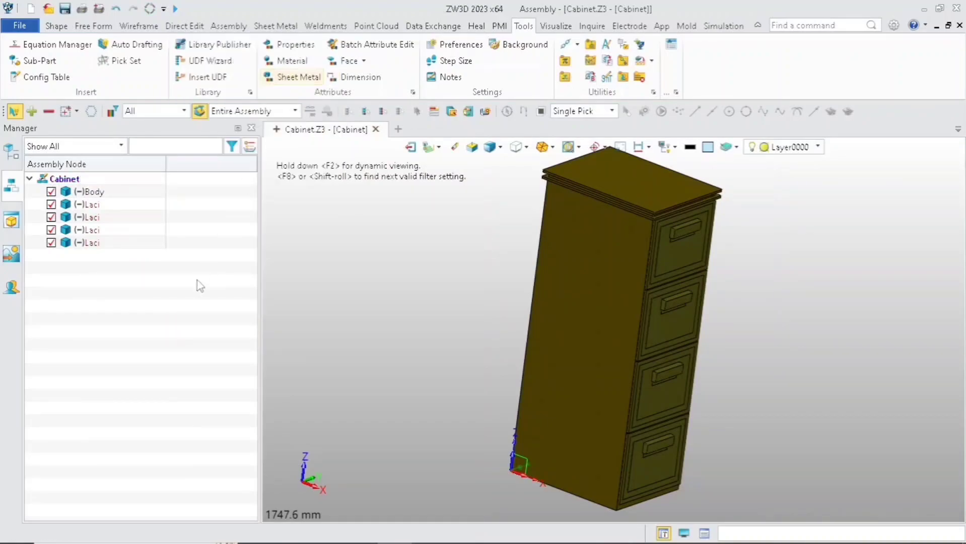
Switch the Body component in the Cabinet assembly to the 4 Laci Besar configuration and regenerate all components.
click(89, 191)
right_click(90, 192)
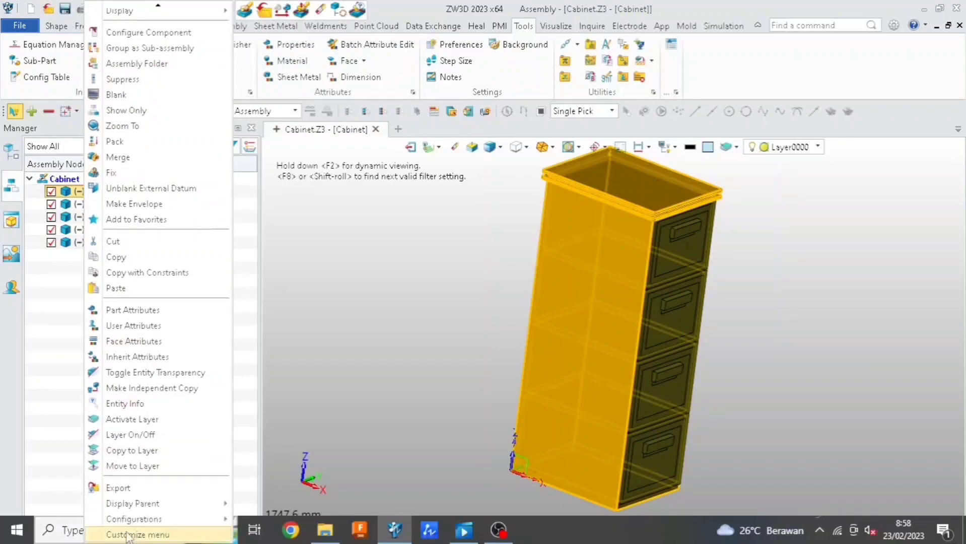
mouse_move(161, 519)
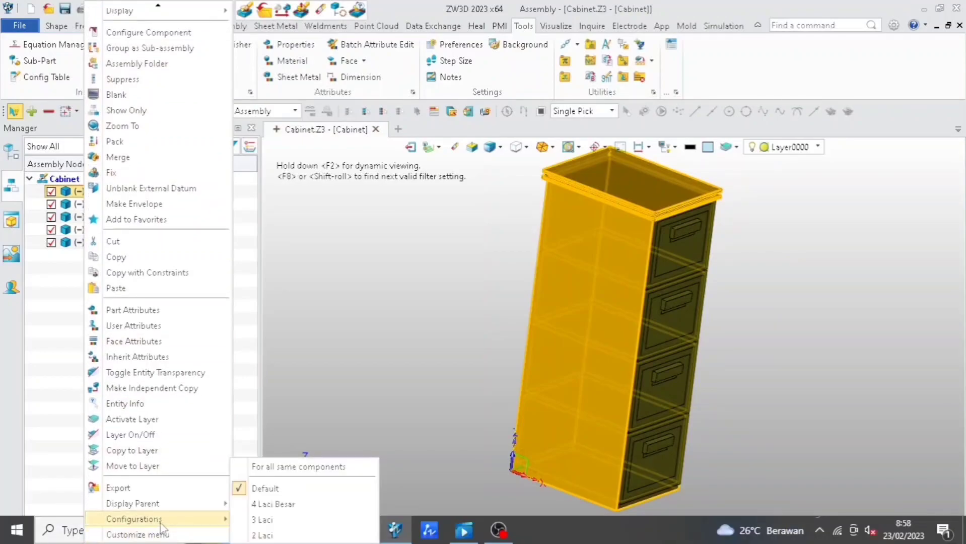
click(274, 505)
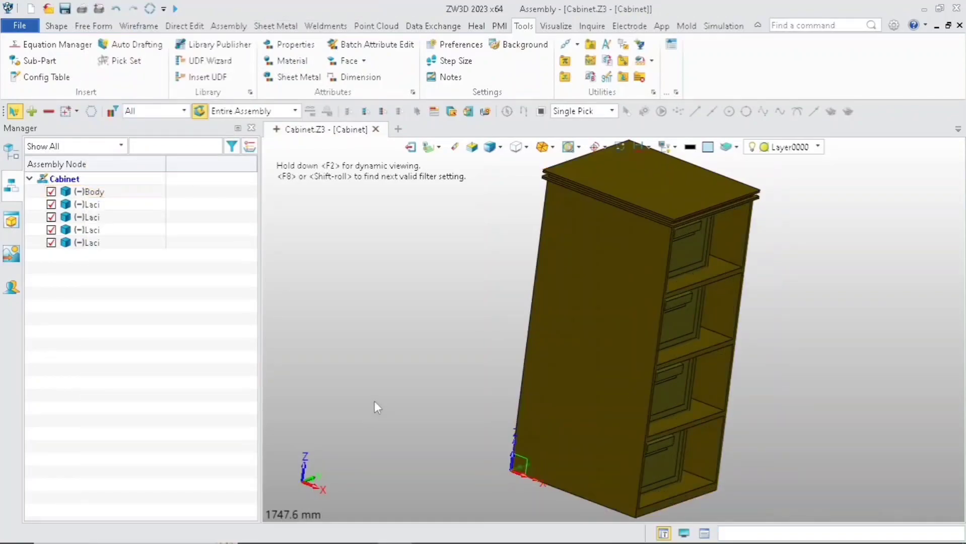
right_click(95, 357)
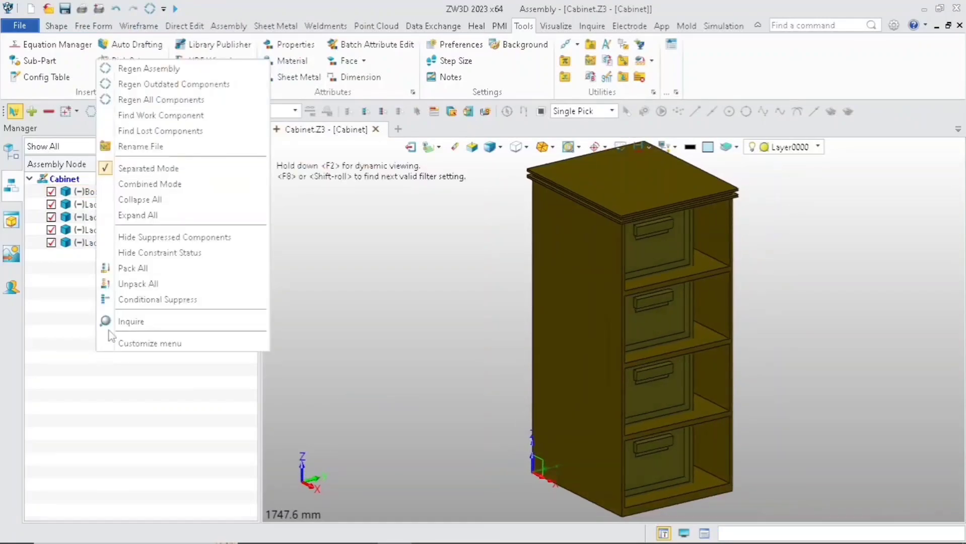
click(160, 99)
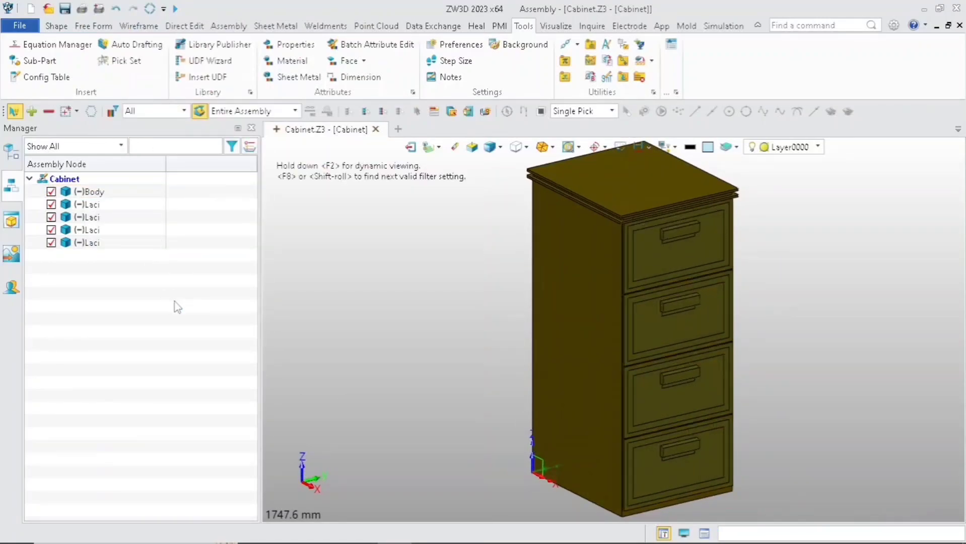
Switch the Body component in the Cabinet assembly to the 3 Laci configuration and regenerate all components.
right_click(179, 307)
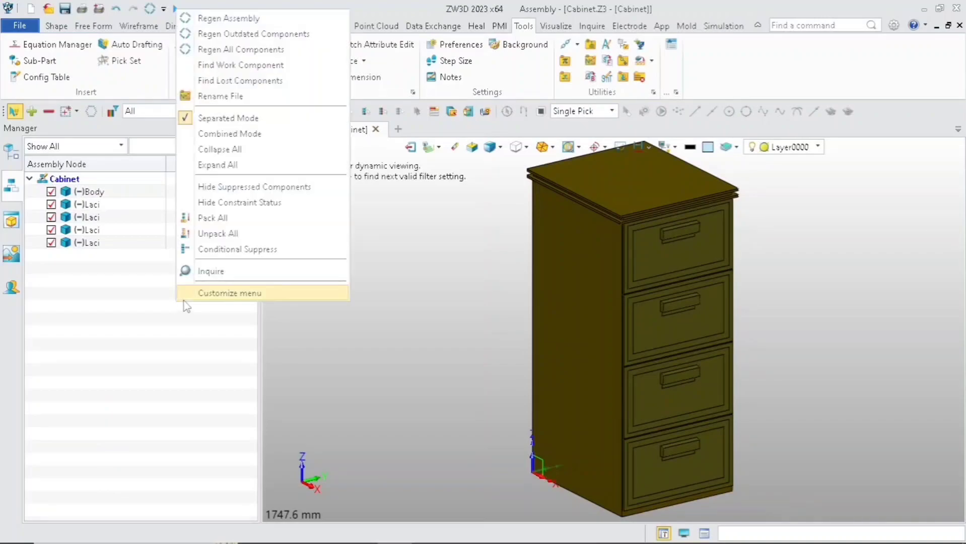
click(52, 263)
click(83, 192)
right_click(83, 192)
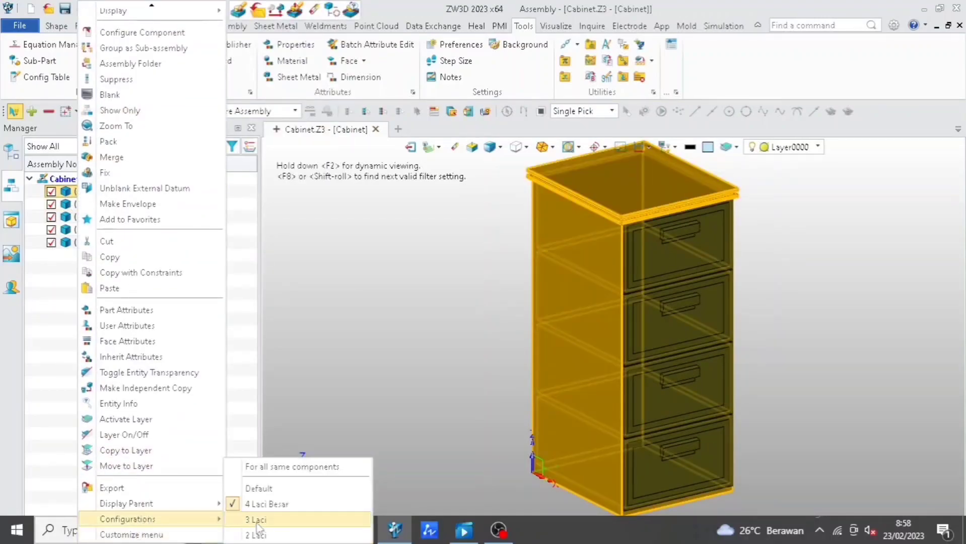
click(258, 518)
right_click(182, 432)
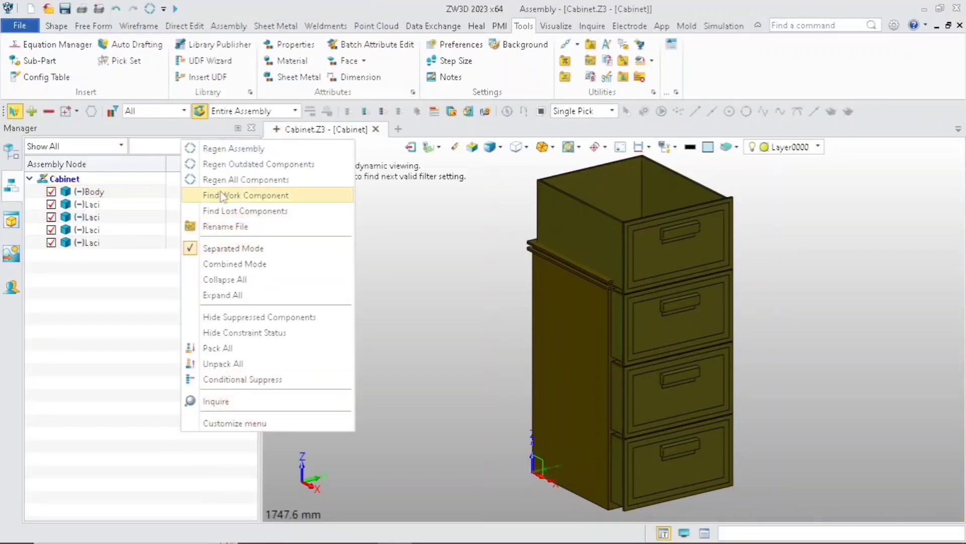
click(237, 180)
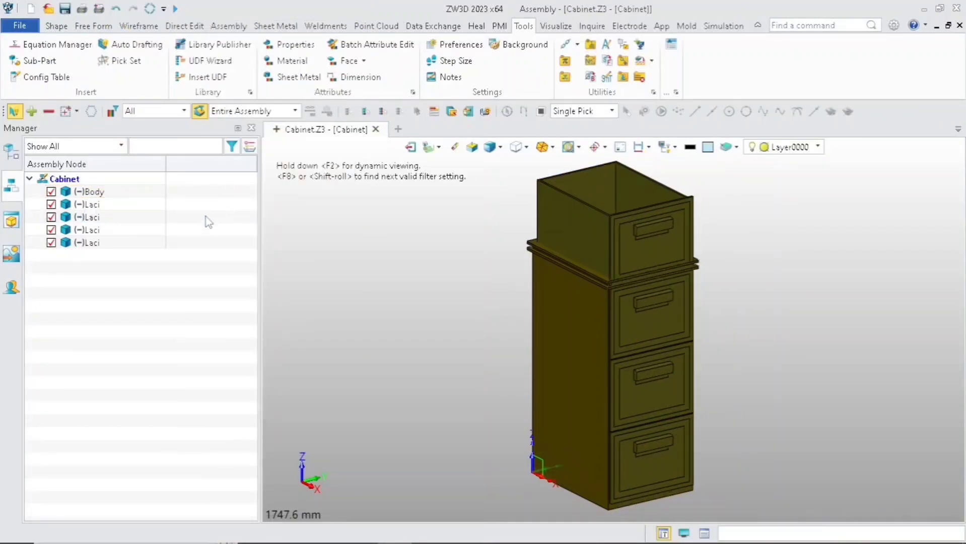
Set the Body component in the Cabinet assembly to the Default configuration.
right_click(185, 244)
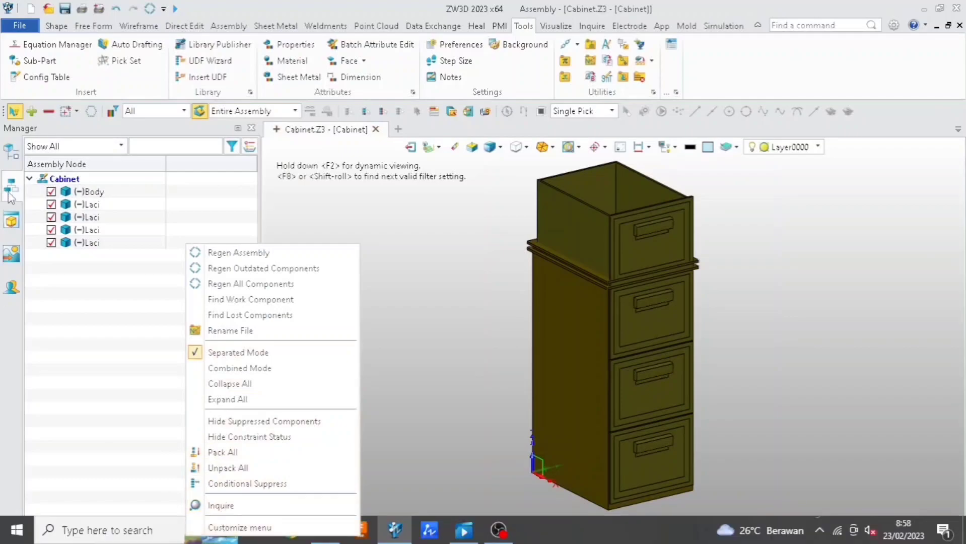
click(103, 302)
right_click(86, 192)
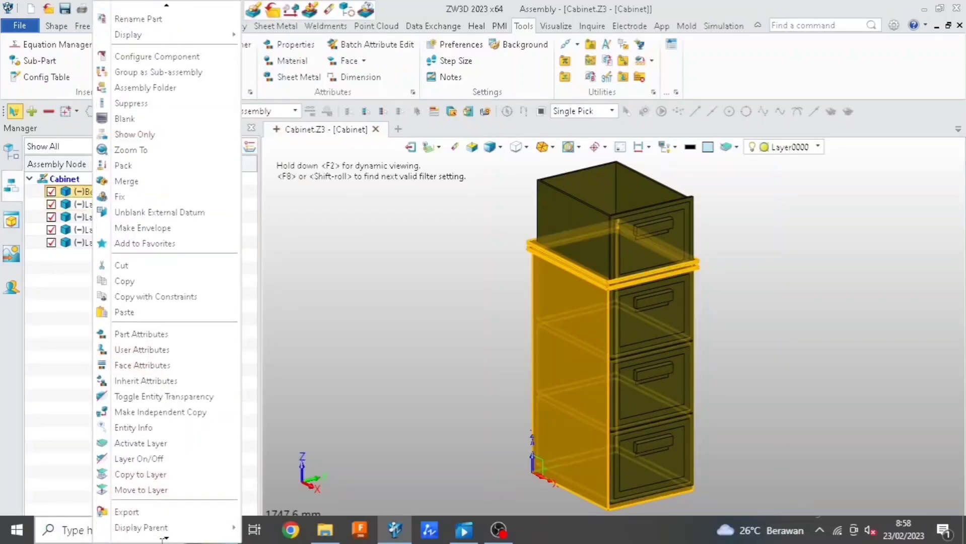
mouse_move(162, 524)
click(307, 488)
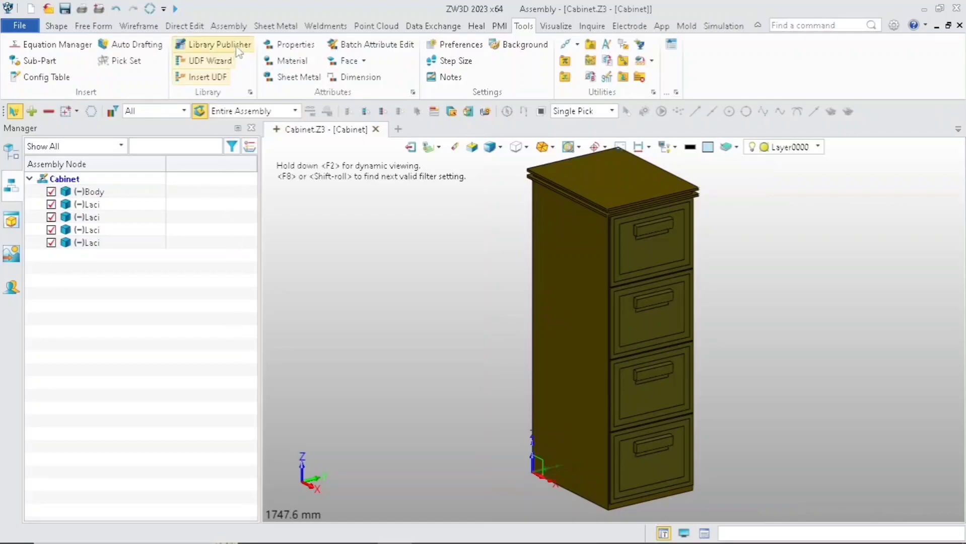
Move all four Laci drawers together more than 1 m along the X axis, out of the cabinet Body.
double_click(229, 26)
click(222, 29)
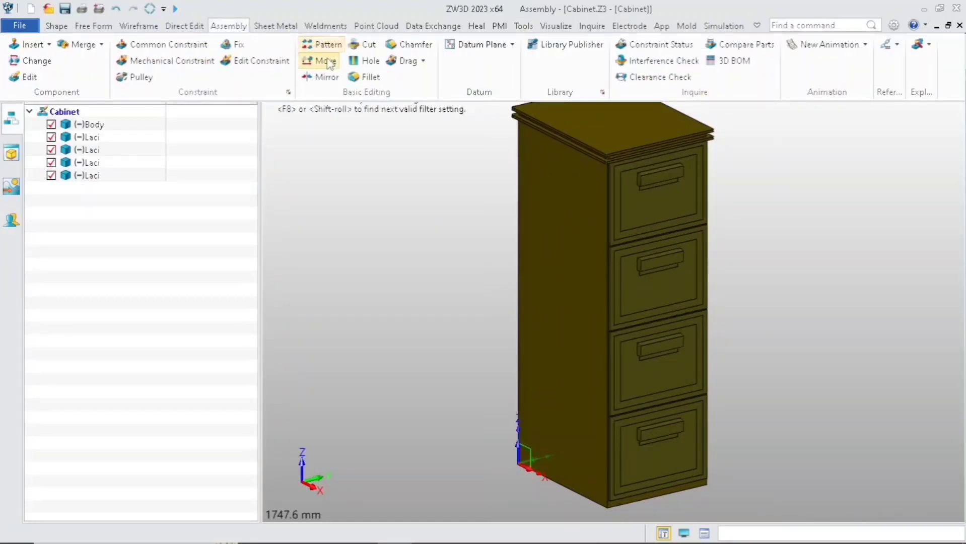
click(322, 61)
click(654, 184)
click(655, 290)
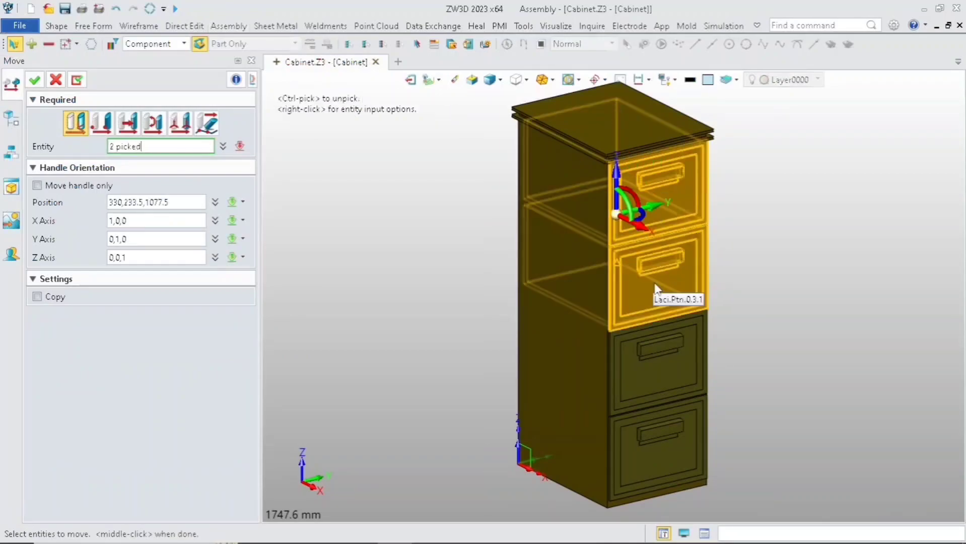
click(670, 376)
click(675, 462)
right_drag(434, 346, 471, 343)
drag(665, 307, 917, 313)
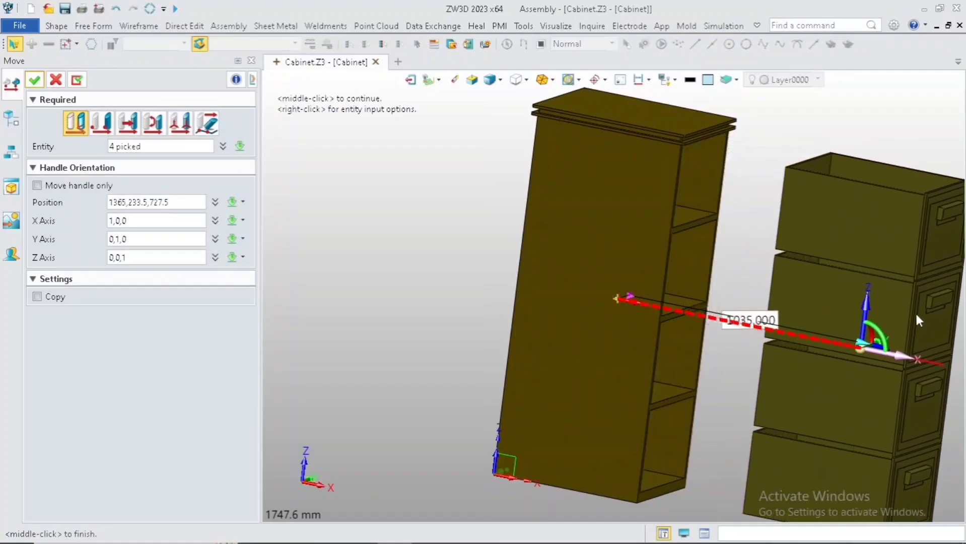
scroll(890, 319, down, 1)
scroll(890, 314, down, 1)
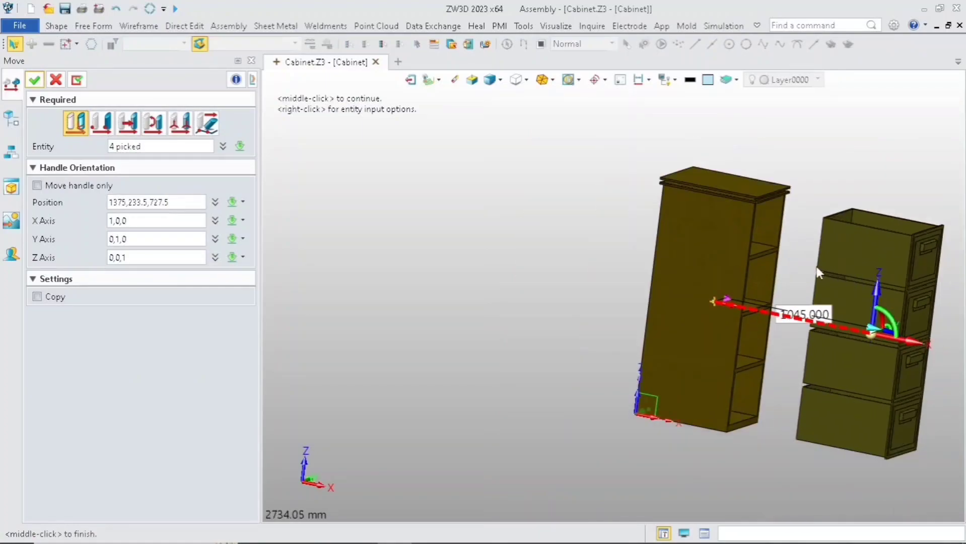
scroll(816, 266, down, 1)
middle_drag(582, 259, 461, 258)
scroll(775, 341, up, 2)
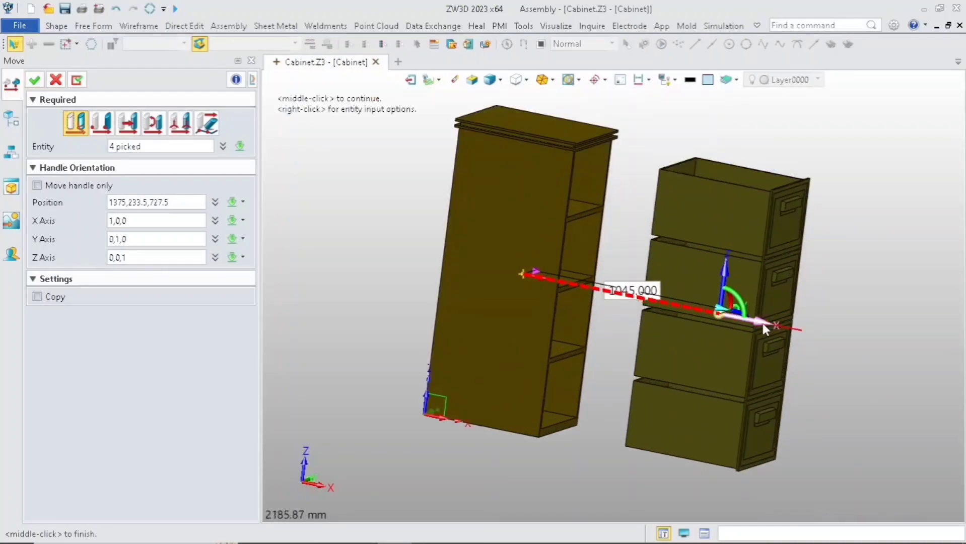
drag(763, 324, 805, 333)
click(31, 83)
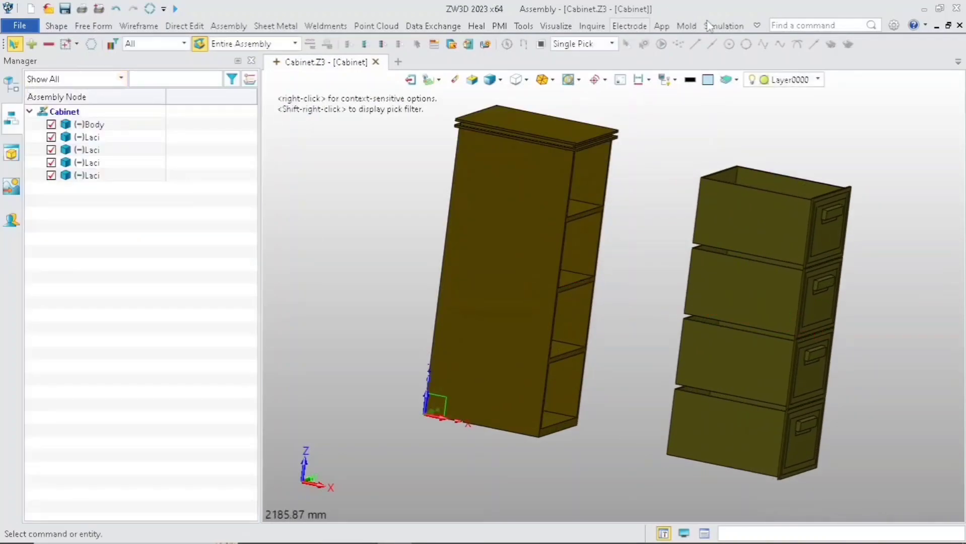
Constrain both side faces of the bottom drawer coincident with the inner side walls of the Body's lowest compartment.
click(756, 26)
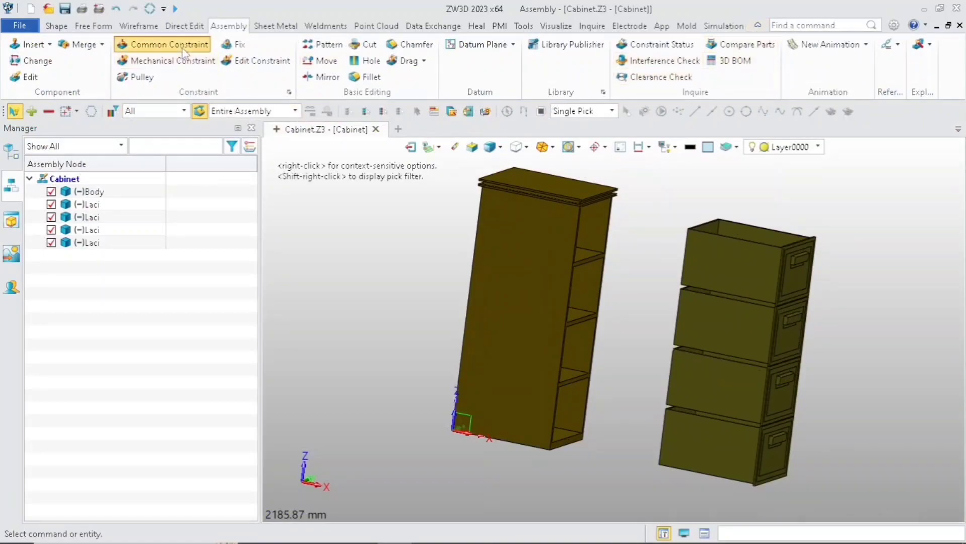
click(169, 44)
scroll(447, 260, down, 2)
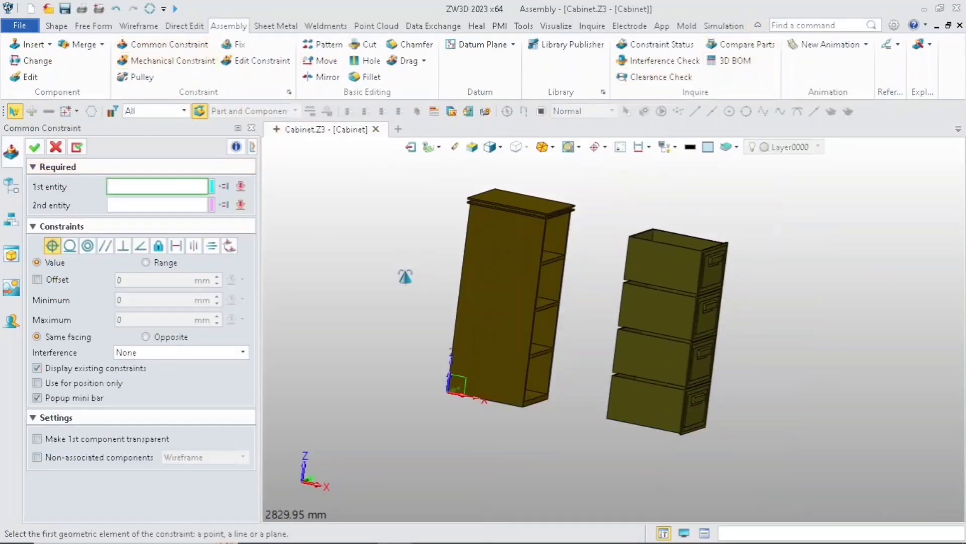
right_drag(416, 280, 382, 263)
click(612, 400)
right_drag(559, 410, 418, 424)
scroll(610, 379, up, 3)
click(629, 379)
click(802, 435)
click(561, 411)
right_drag(562, 411, 524, 395)
click(524, 385)
click(889, 459)
Constrain both side faces of the second drawer from the bottom coincident with the side walls of its Body compartment.
click(659, 387)
click(677, 382)
click(871, 430)
click(594, 393)
right_drag(594, 393, 715, 390)
scroll(618, 380, up, 4)
click(616, 375)
click(806, 421)
Constrain both side faces of the third drawer from the bottom coincident with the side walls of its Body compartment.
click(746, 328)
right_drag(745, 327, 608, 327)
click(723, 325)
click(931, 392)
click(617, 325)
right_drag(418, 345, 539, 349)
click(610, 308)
click(935, 448)
Constrain both side faces of the top drawer coincident with the inner side walls of the Body's uppermost compartment.
click(714, 236)
right_drag(584, 272, 537, 270)
click(668, 215)
click(857, 260)
click(615, 247)
click(628, 217)
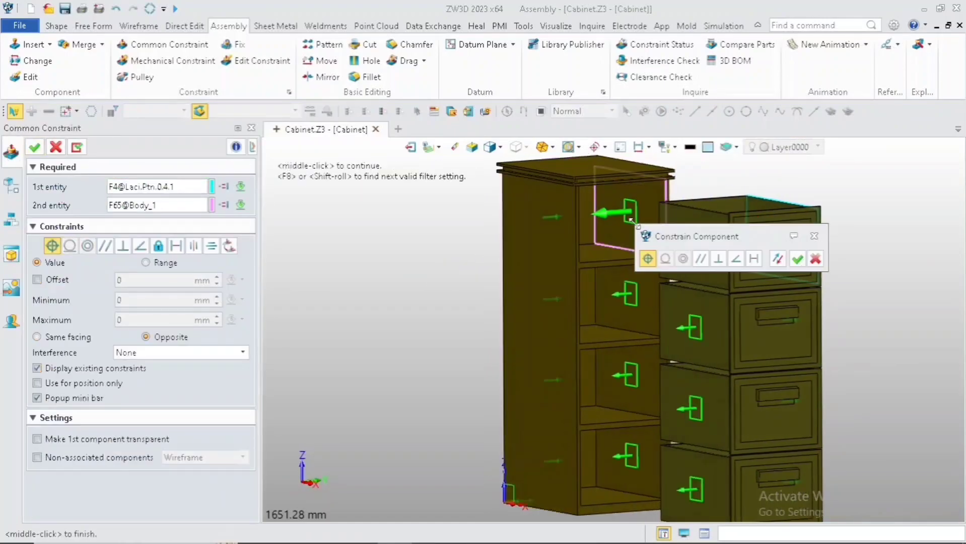
click(796, 258)
Constrain the bottom drawer's underside coincident with the floor of the Body's lowest compartment.
click(745, 428)
right_drag(503, 328, 529, 383)
scroll(617, 429, up, 2)
click(607, 476)
click(772, 511)
Constrain the underside of the second drawer from the bottom coincident with the floor of its Body compartment.
right_drag(730, 454, 715, 373)
scroll(748, 428, up, 4)
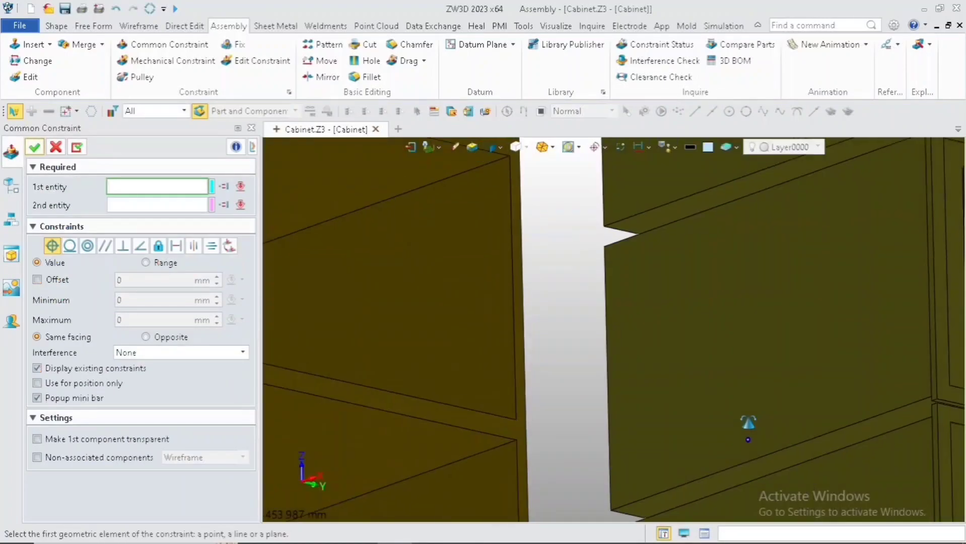
click(748, 439)
right_drag(554, 393, 544, 468)
click(529, 486)
click(742, 512)
Constrain the underside of the third drawer from the bottom coincident with the floor of its Body compartment.
right_drag(660, 463, 640, 388)
click(628, 465)
right_drag(464, 378, 444, 448)
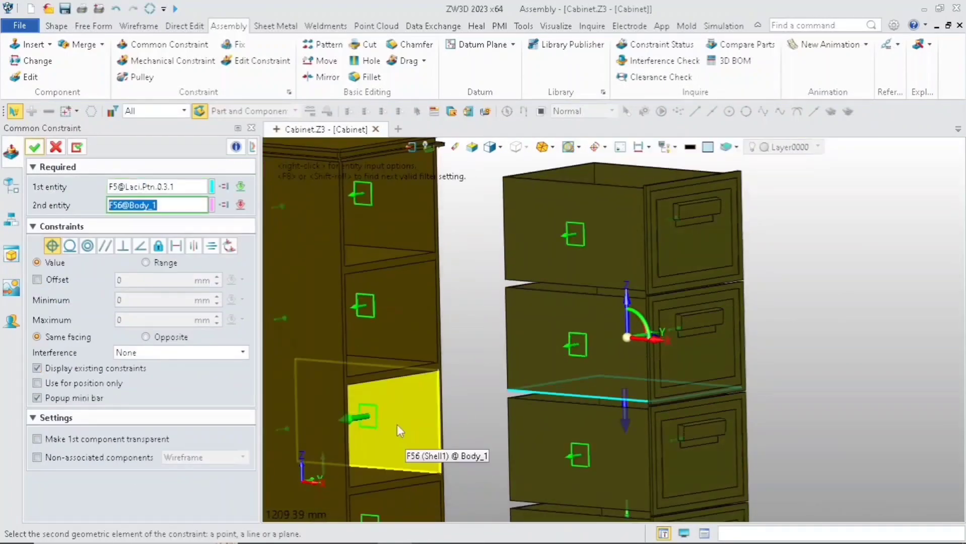
scroll(401, 401, up, 3)
click(398, 339)
click(935, 396)
Constrain the top drawer's underside coincident with the floor of the Body's uppermost compartment.
right_drag(568, 256, 564, 194)
scroll(600, 210, up, 4)
click(597, 216)
scroll(461, 218, down, 5)
right_drag(428, 222, 413, 292)
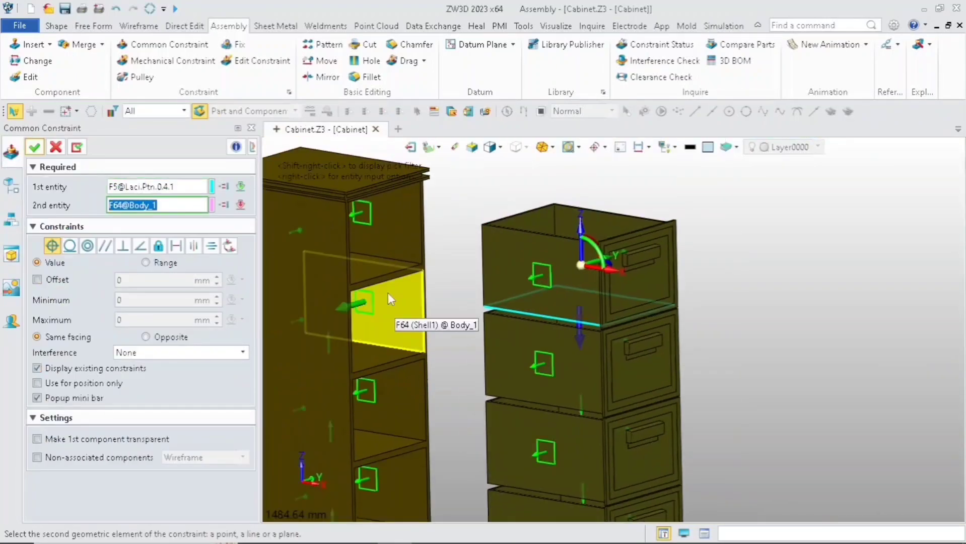
scroll(392, 304, up, 3)
click(409, 251)
click(650, 313)
Constrain the bottom drawer's back face coincident with the rear inner wall of the Body's lowest compartment.
scroll(499, 312, down, 5)
right_drag(504, 340, 449, 373)
scroll(543, 413, up, 5)
click(543, 413)
scroll(450, 403, down, 3)
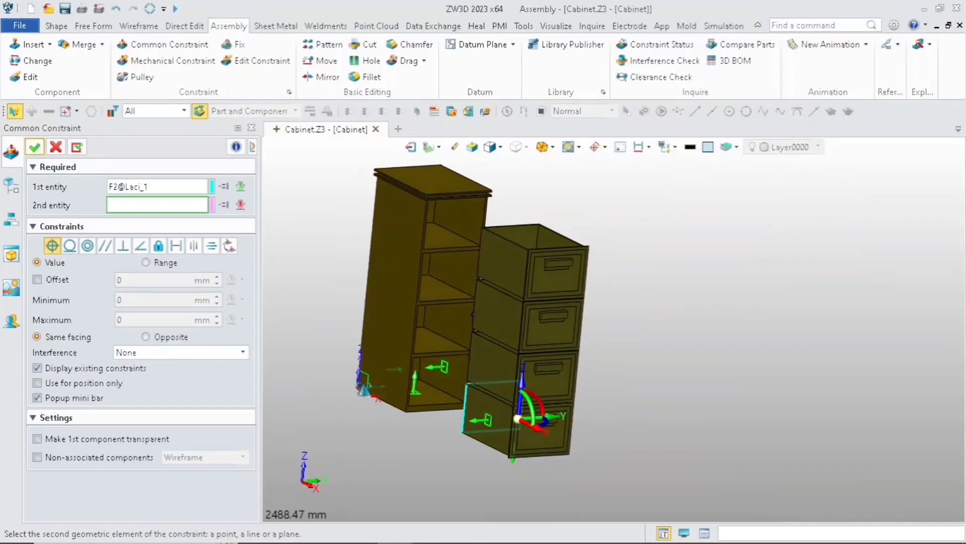
scroll(449, 360, up, 5)
click(454, 351)
click(763, 407)
Constrain the back face of the second drawer from the bottom coincident with the rear wall of its Body compartment.
scroll(663, 383, down, 5)
right_drag(641, 452, 633, 292)
scroll(692, 349, up, 5)
click(692, 346)
scroll(685, 363, down, 5)
scroll(580, 323, up, 5)
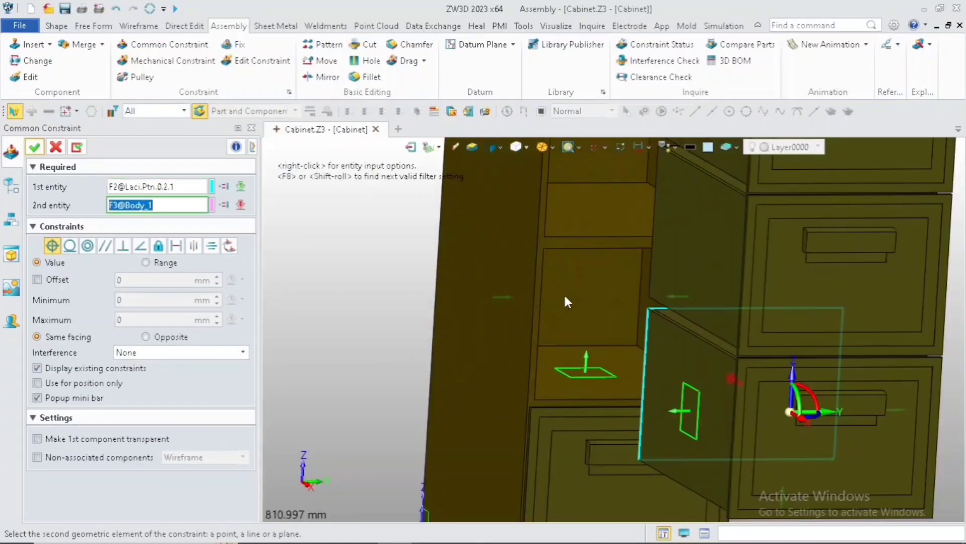
click(586, 301)
click(806, 357)
Constrain the back face of the third drawer from the bottom coincident with the rear wall of its Body compartment.
scroll(785, 364, down, 5)
right_drag(784, 365, 876, 375)
scroll(814, 330, up, 5)
click(804, 321)
scroll(802, 323, down, 5)
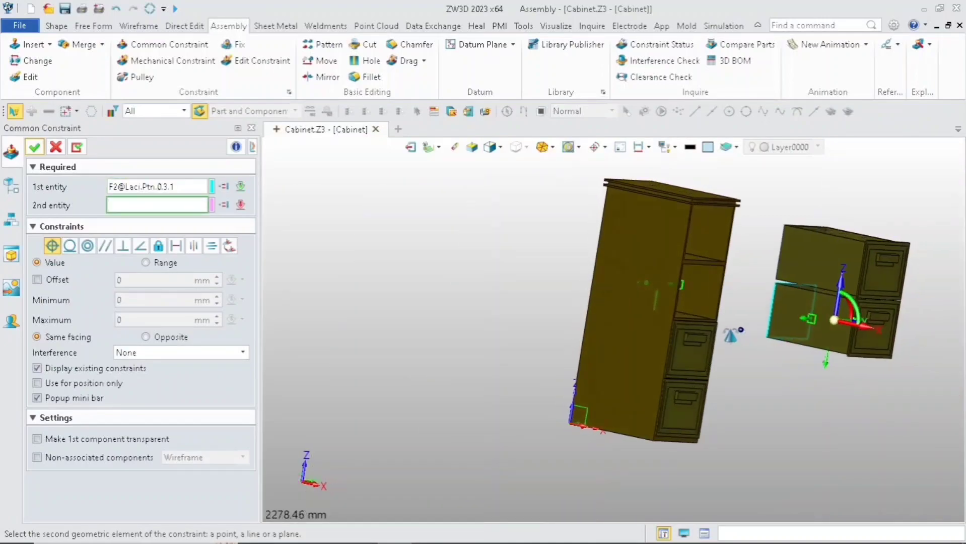
scroll(702, 326, up, 5)
click(690, 287)
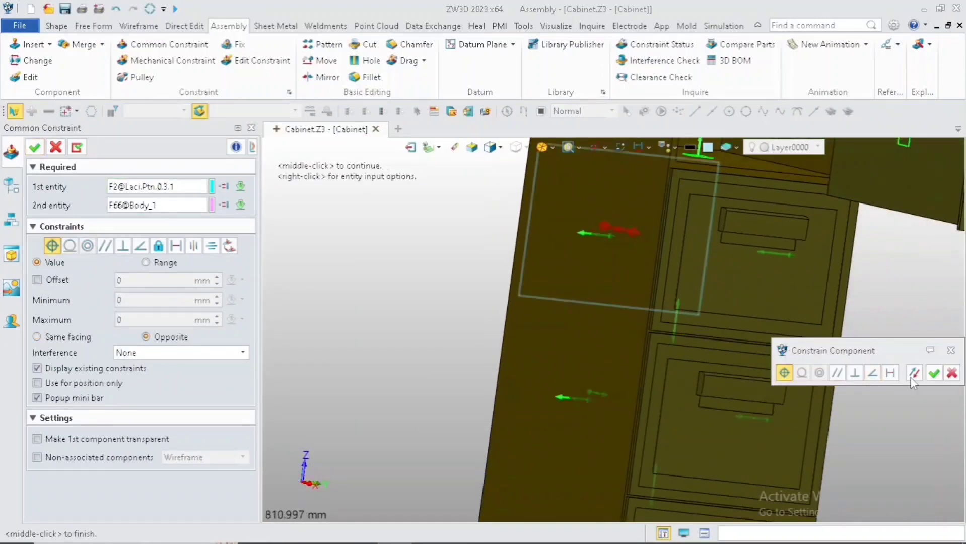
click(933, 374)
Constrain the top drawer's back face coincident with the rear wall of its Body compartment, and finish constraining the drawers.
scroll(882, 332, down, 5)
right_drag(881, 333, 794, 348)
scroll(806, 287, up, 4)
click(840, 306)
scroll(838, 305, down, 4)
right_drag(791, 308, 660, 312)
scroll(642, 305, up, 5)
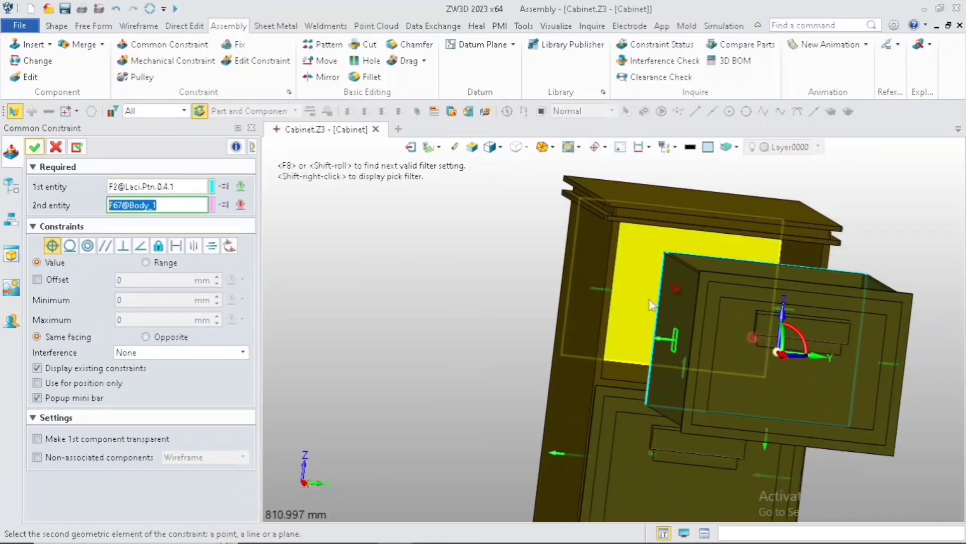
click(647, 301)
click(808, 337)
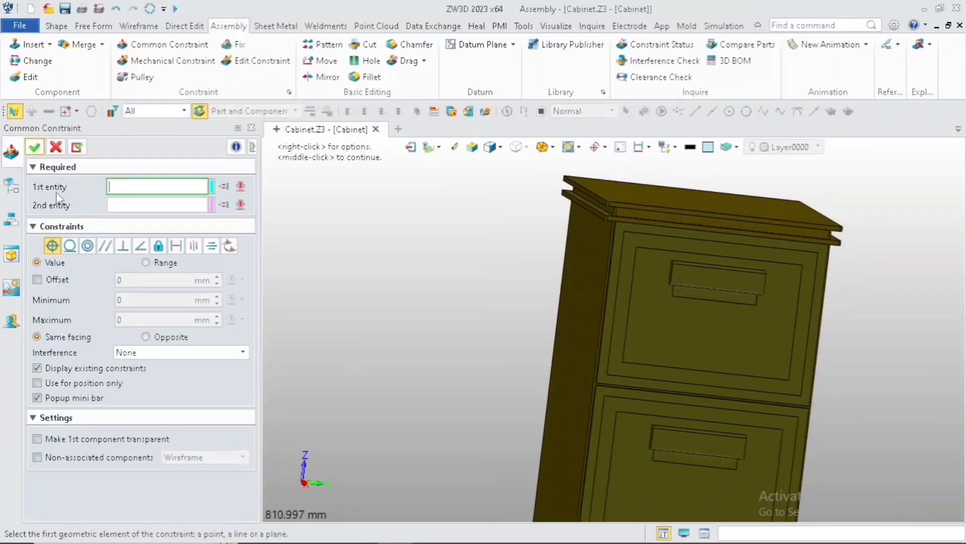
click(34, 147)
scroll(407, 379, down, 3)
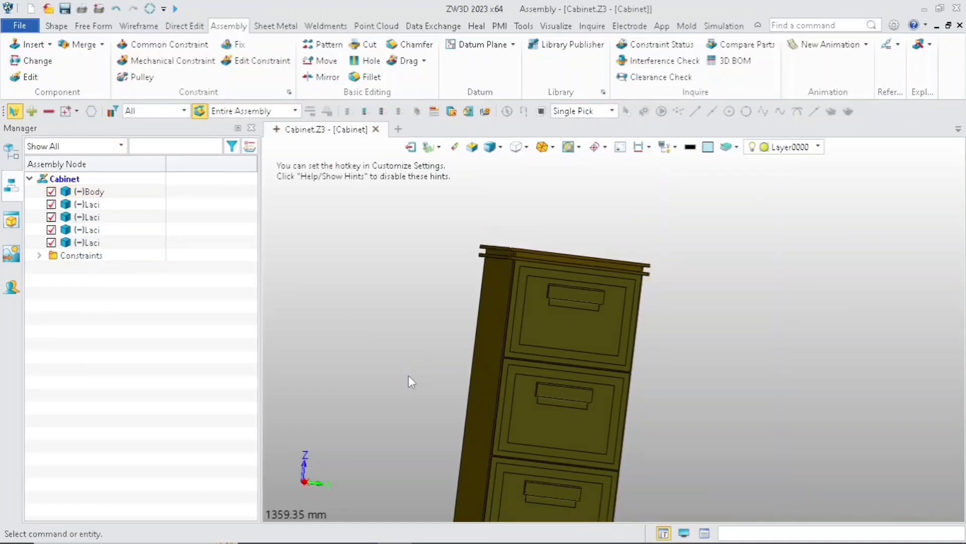
key(ctrl+Home)
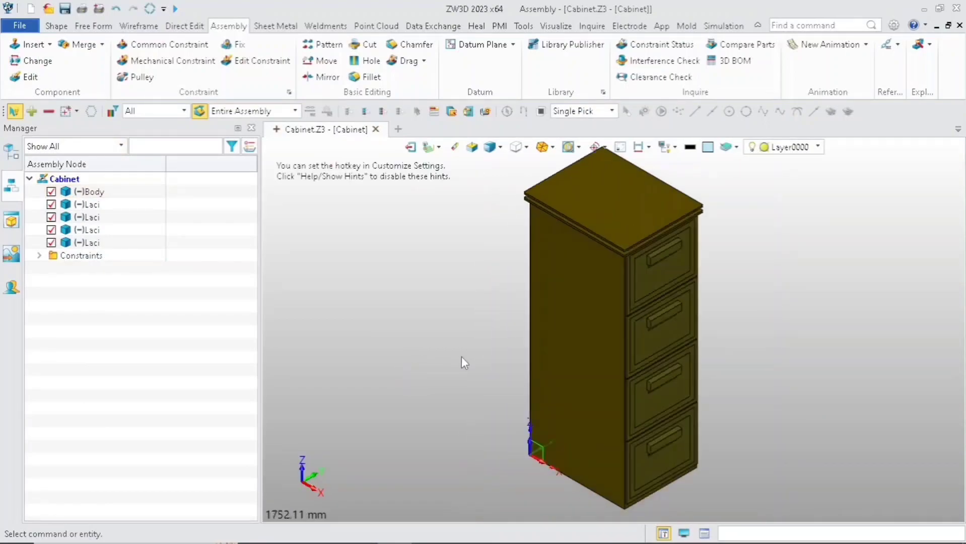
Open the Cabinet assembly's configuration table and add suppression entries for Body_1 and all four Laci drawer components.
click(6, 150)
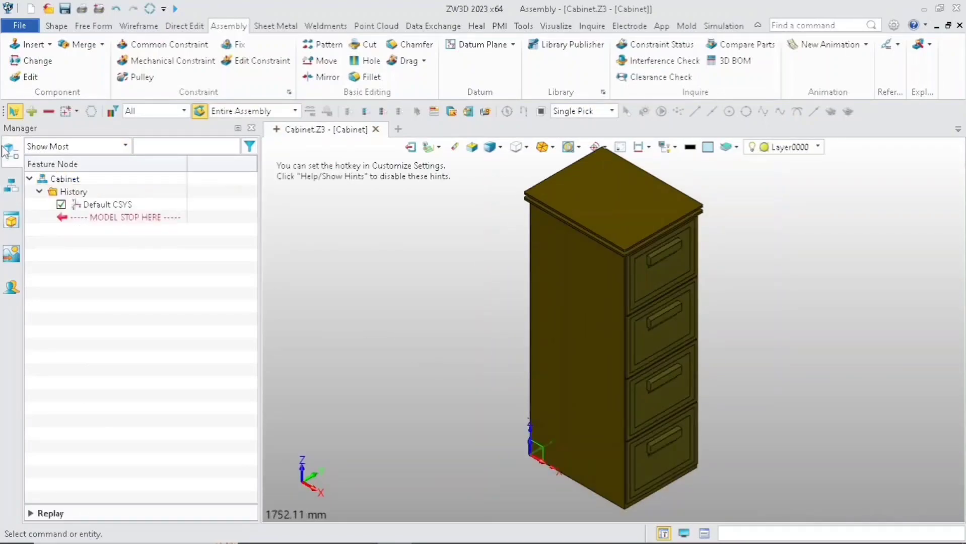
click(523, 26)
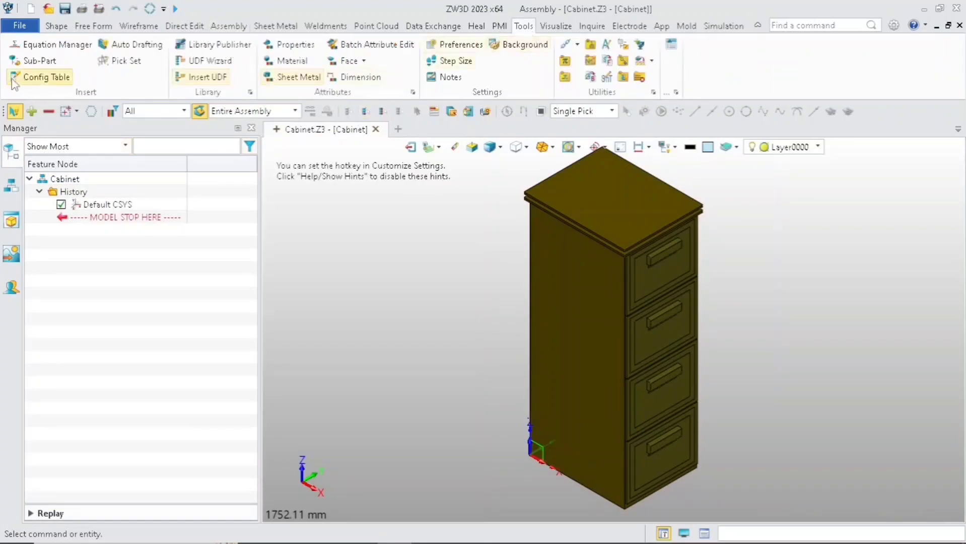
click(16, 79)
drag(481, 151, 395, 112)
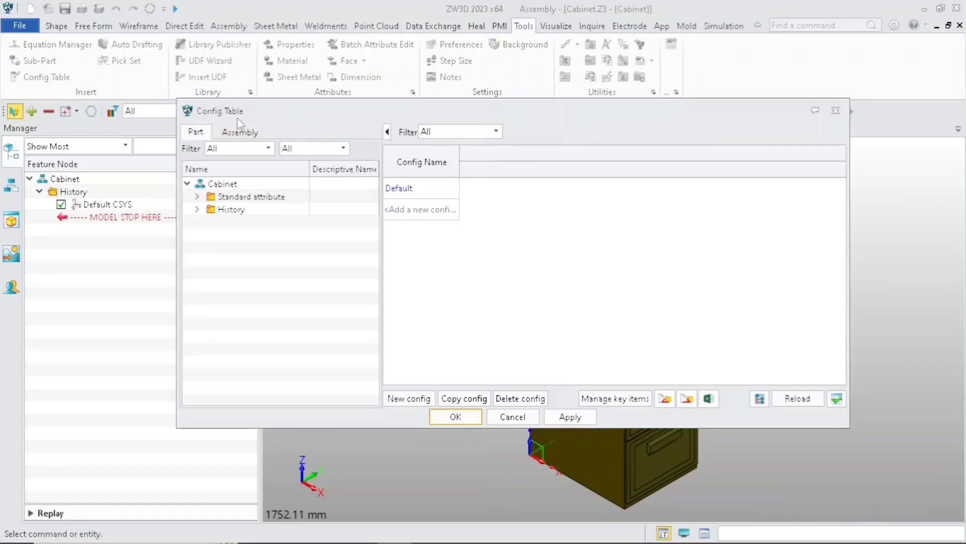
click(242, 132)
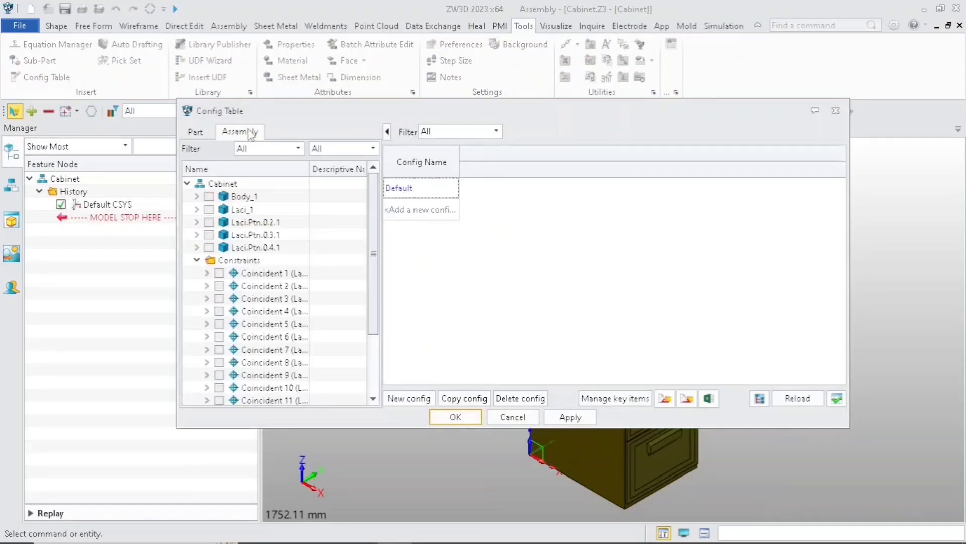
click(209, 197)
click(209, 210)
click(209, 222)
click(209, 235)
click(209, 247)
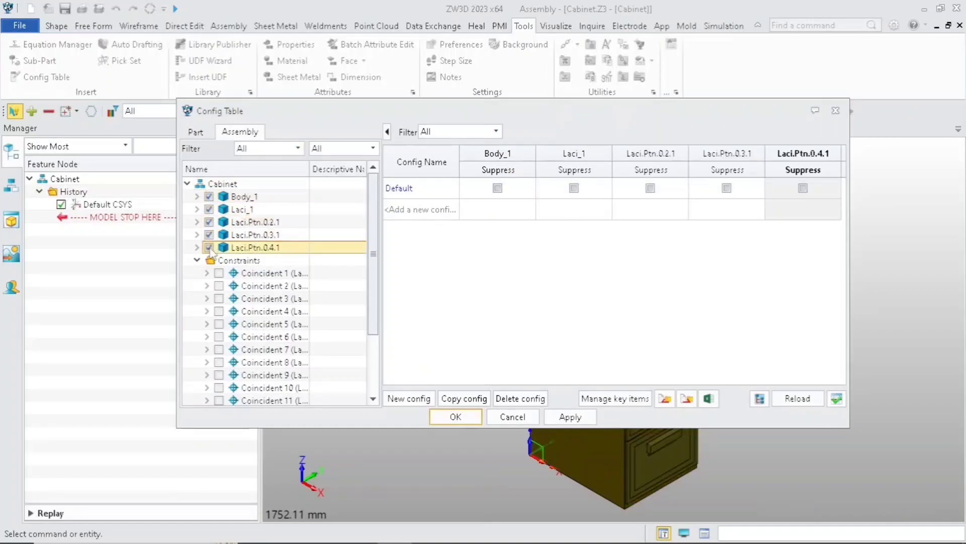
Add Body_1's part configuration and the colours of Laci_1, Laci.Ptn.0.2.1 and Laci.Ptn.0.3.1 to the configuration table.
click(197, 197)
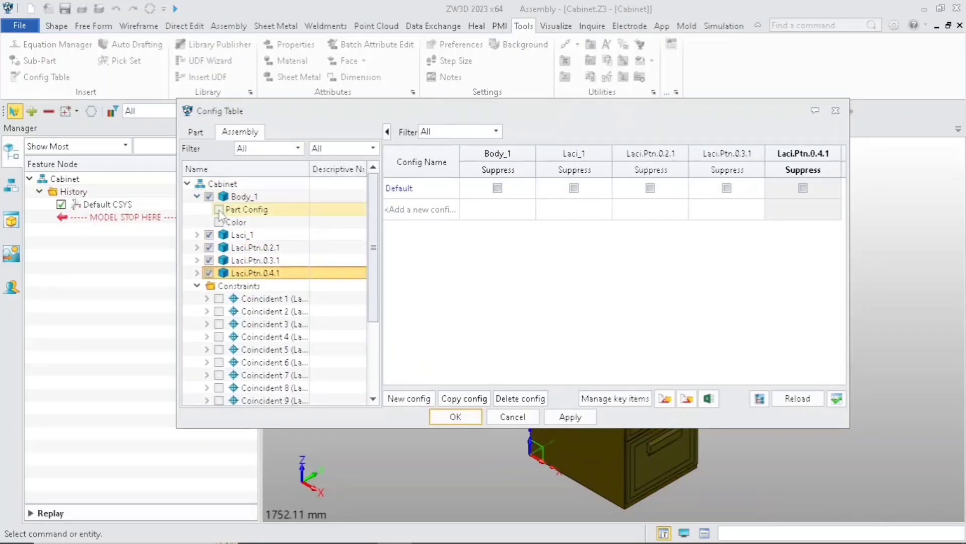
click(219, 209)
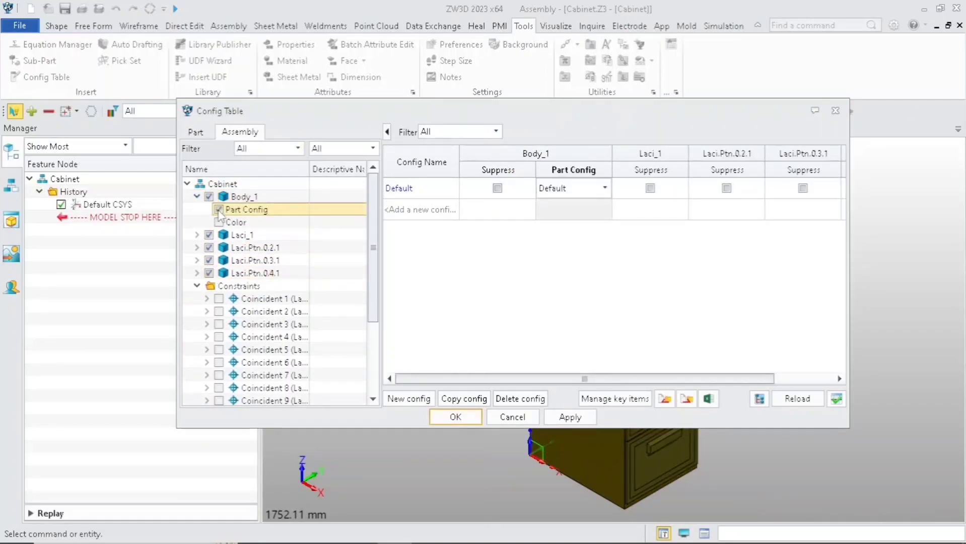
click(197, 235)
click(197, 311)
click(197, 362)
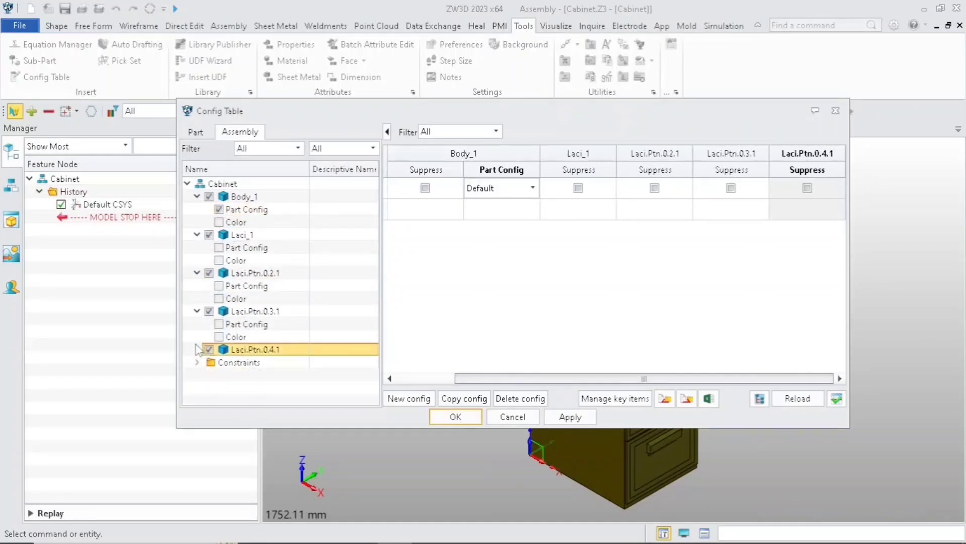
click(218, 260)
click(219, 298)
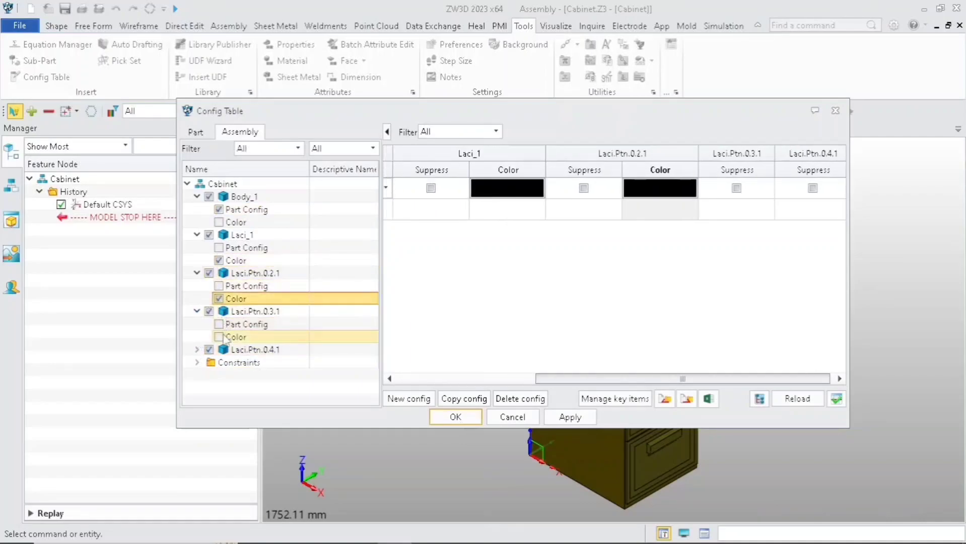
click(218, 337)
Colour Laci.Ptn.0.3.1 green, Laci.Ptn.0.2.1 dark blue and Laci_1 dark red in the Default configuration.
click(730, 191)
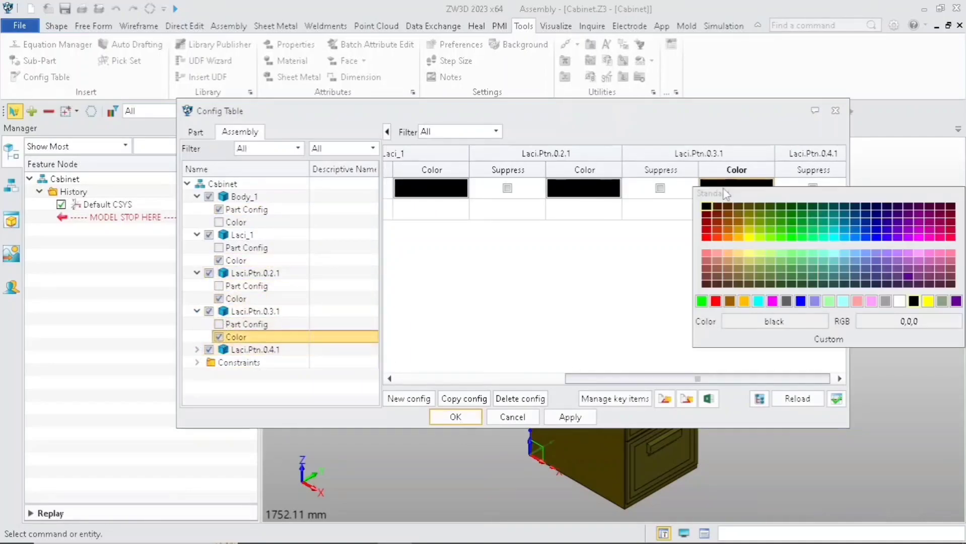
click(789, 220)
click(604, 195)
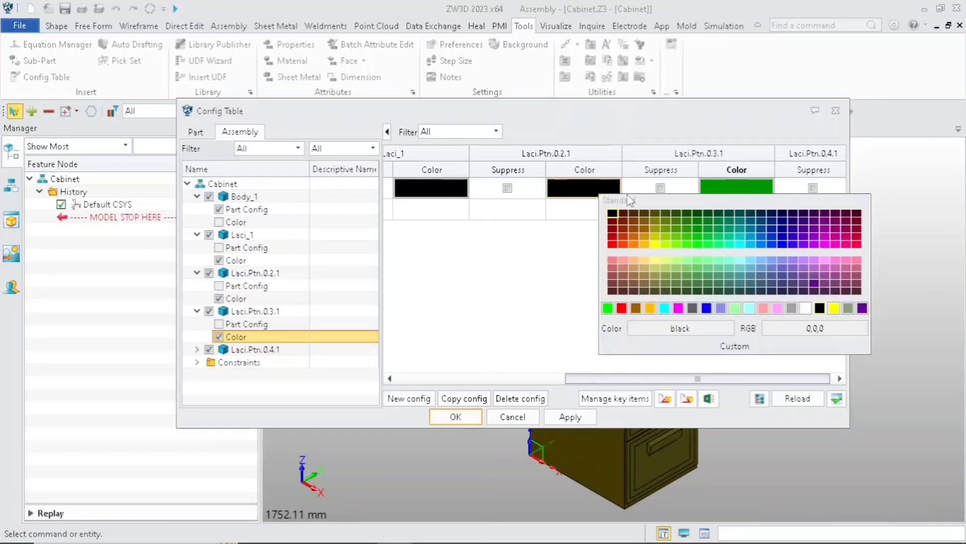
click(776, 229)
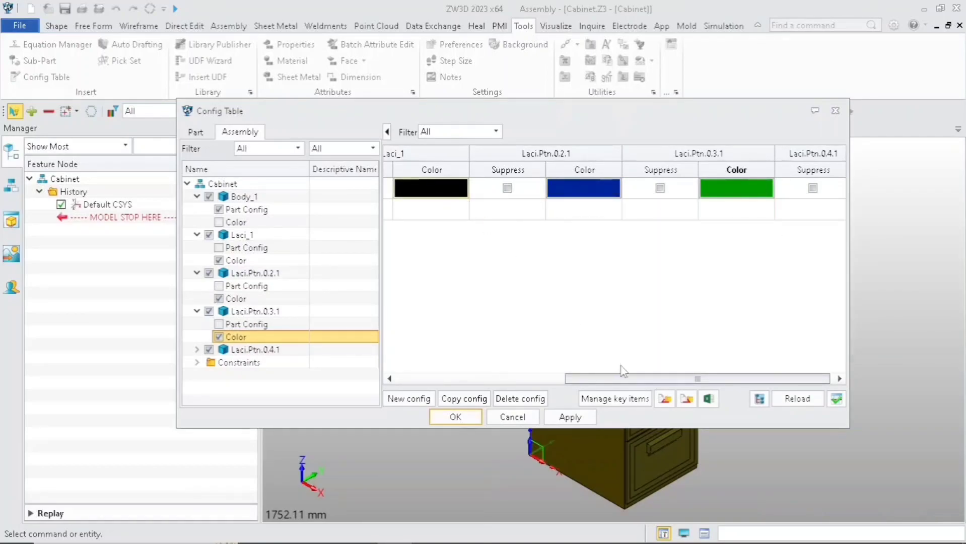
drag(624, 381, 558, 381)
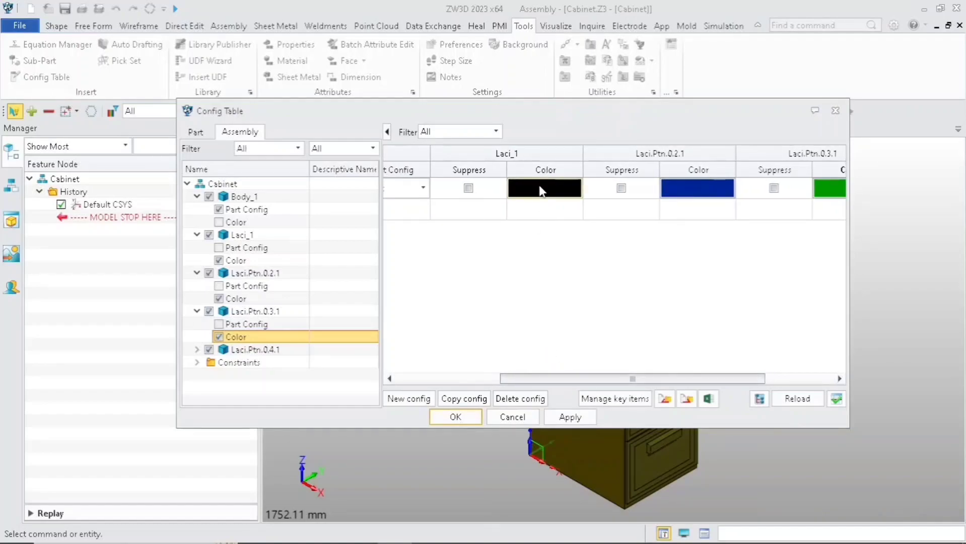
click(526, 189)
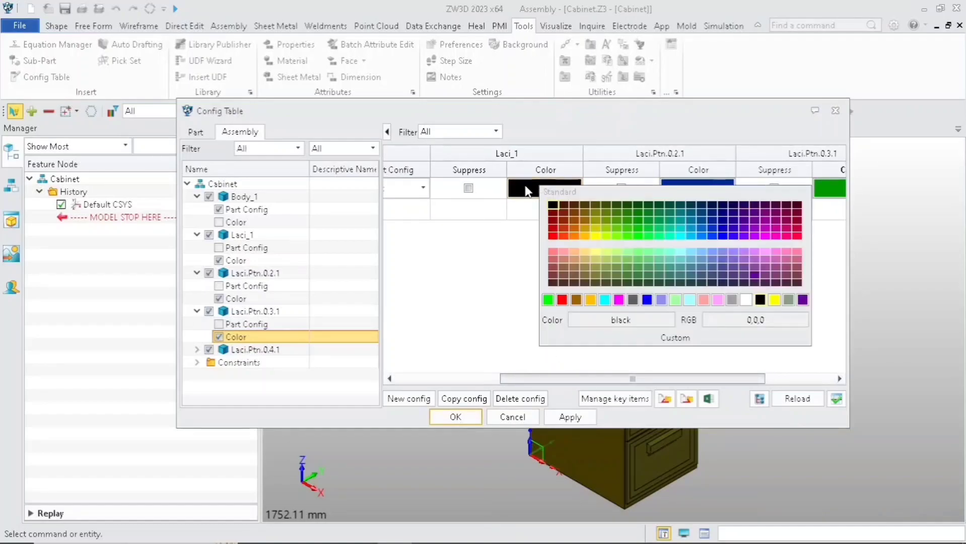
click(798, 228)
click(560, 195)
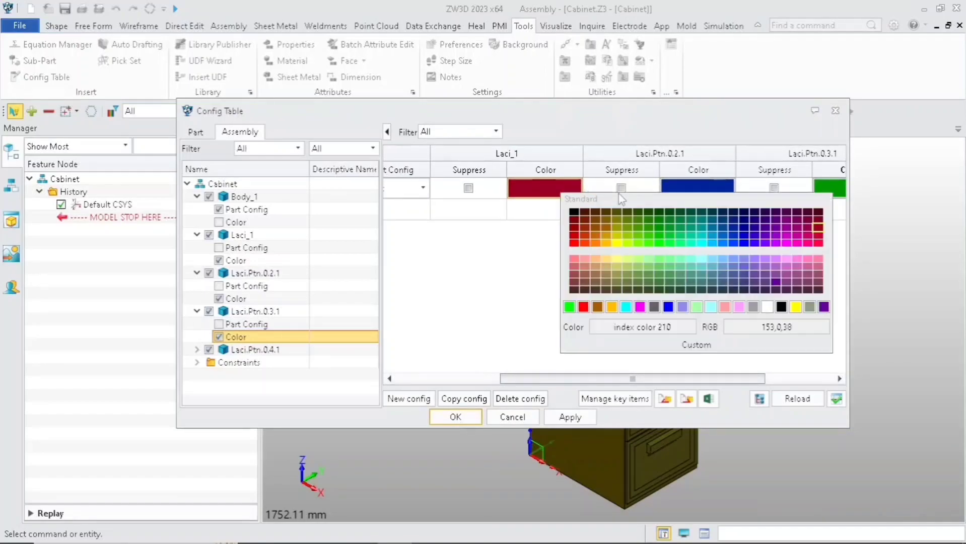
click(819, 224)
Make one copy of the Default configuration.
drag(629, 379, 524, 378)
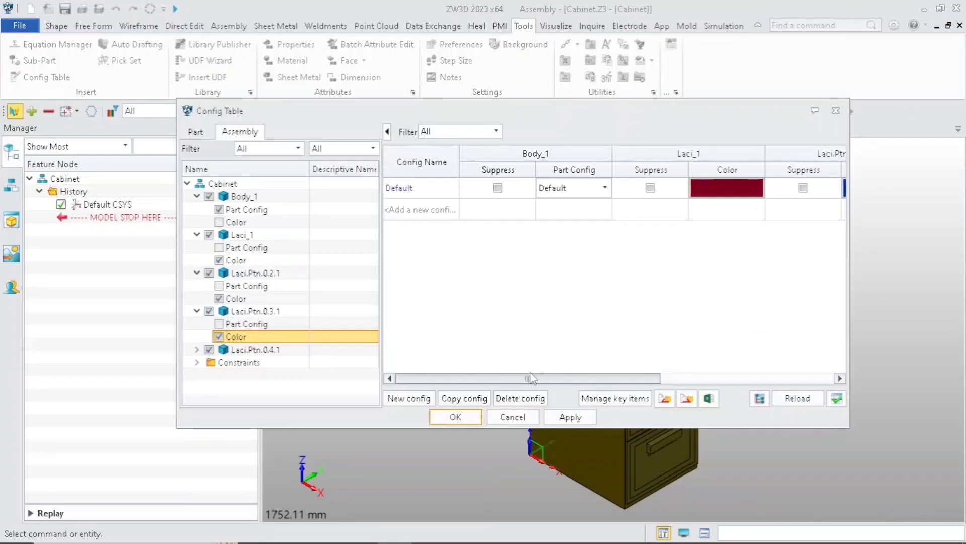
click(421, 195)
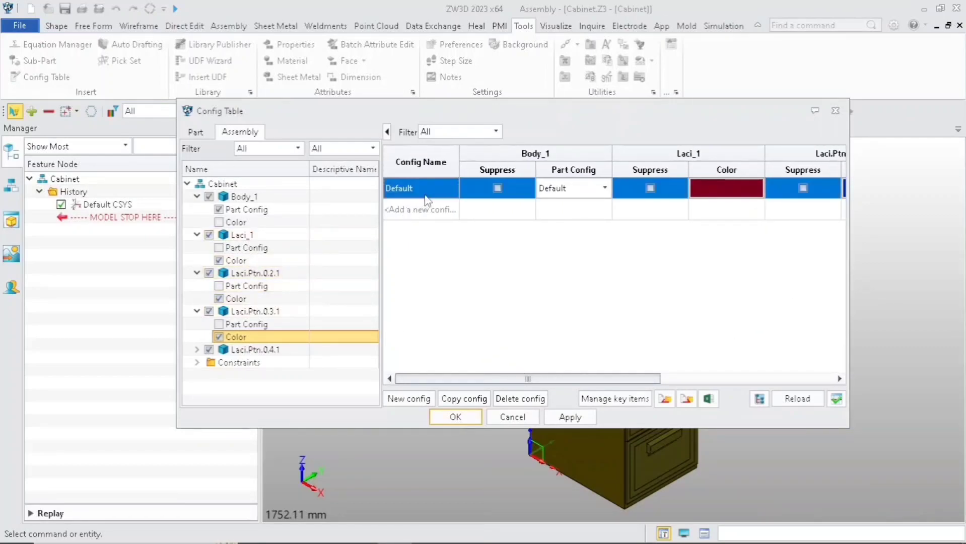
click(463, 401)
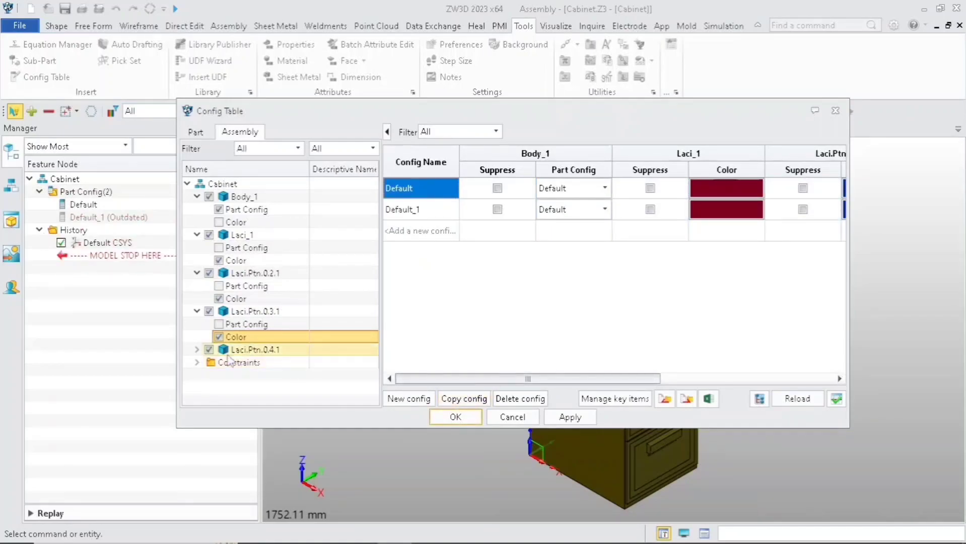
Add the constraints Coincident 13, 14, 15 and 16 to the configuration table.
click(197, 362)
drag(375, 277, 369, 368)
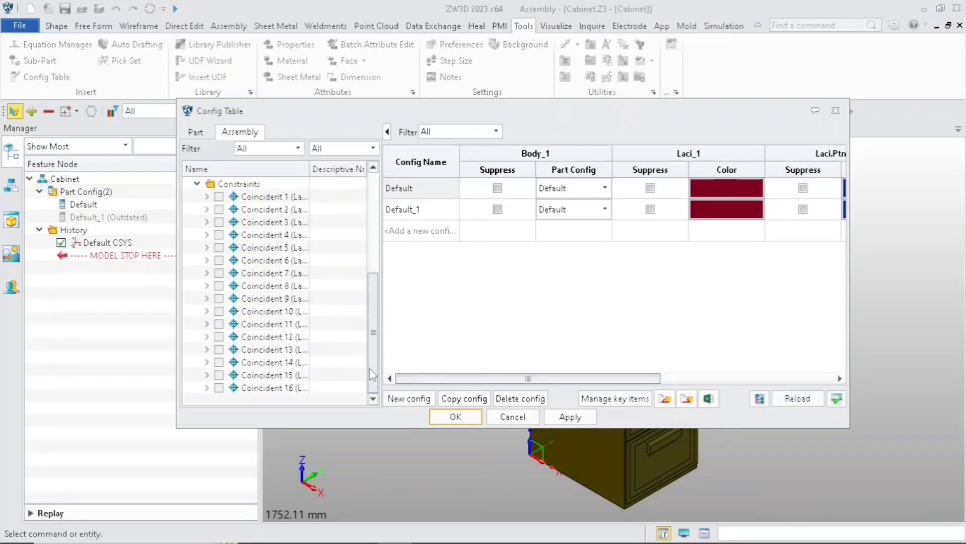
click(218, 350)
click(218, 363)
click(219, 375)
click(219, 388)
Include the offset values of Coincident 13 and Coincident 14 in the configuration table.
click(207, 350)
click(229, 362)
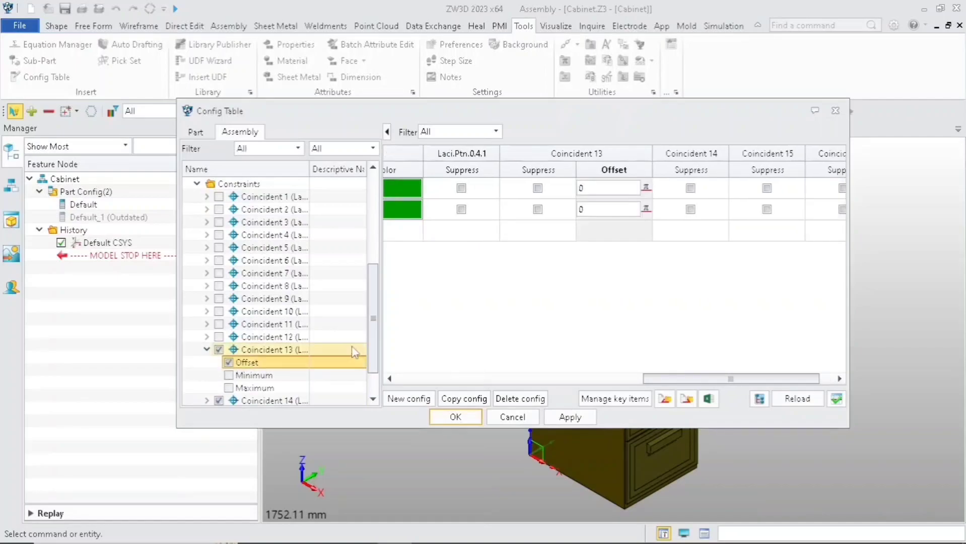
drag(371, 344, 372, 354)
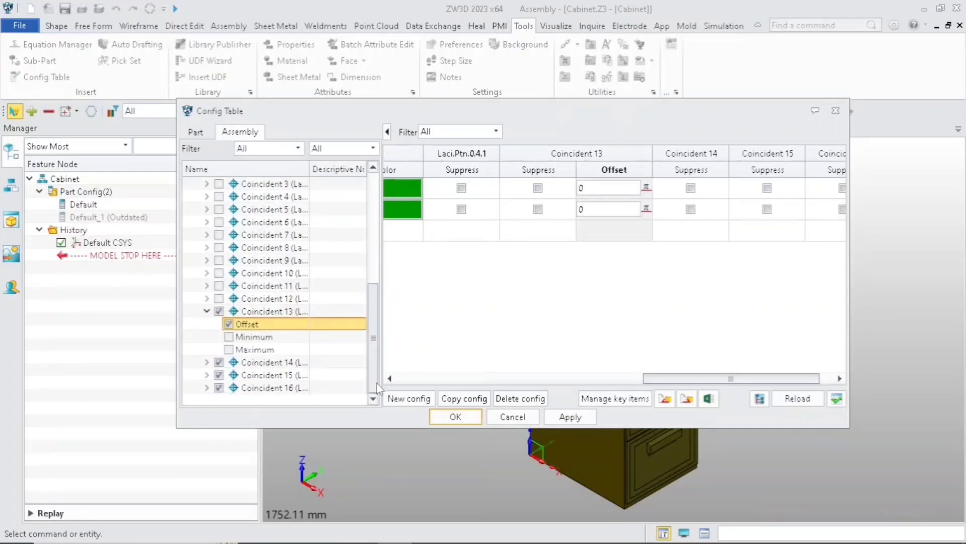
click(207, 362)
click(228, 375)
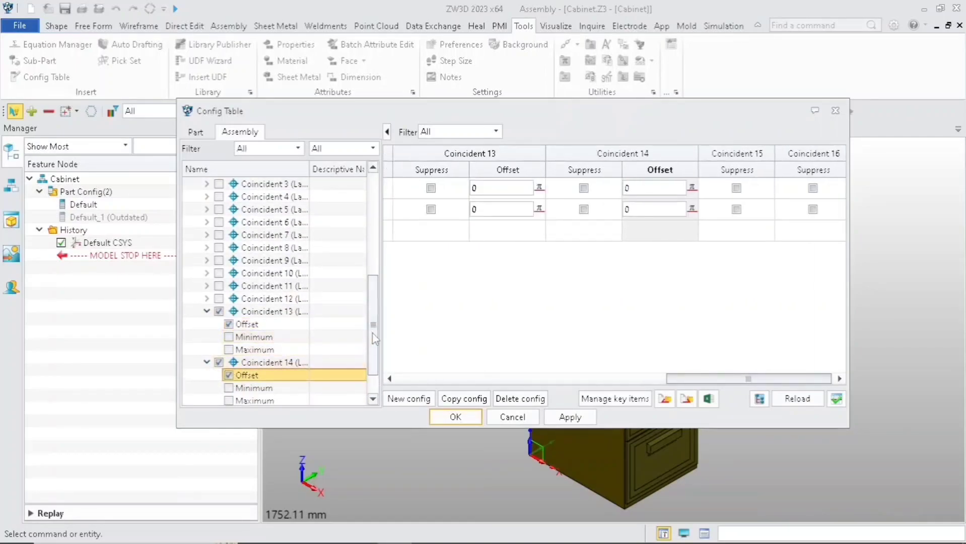
Include the minimum and maximum values of Coincident 15 and Coincident 16 in the configuration table.
scroll(272, 393, down, 1)
click(207, 375)
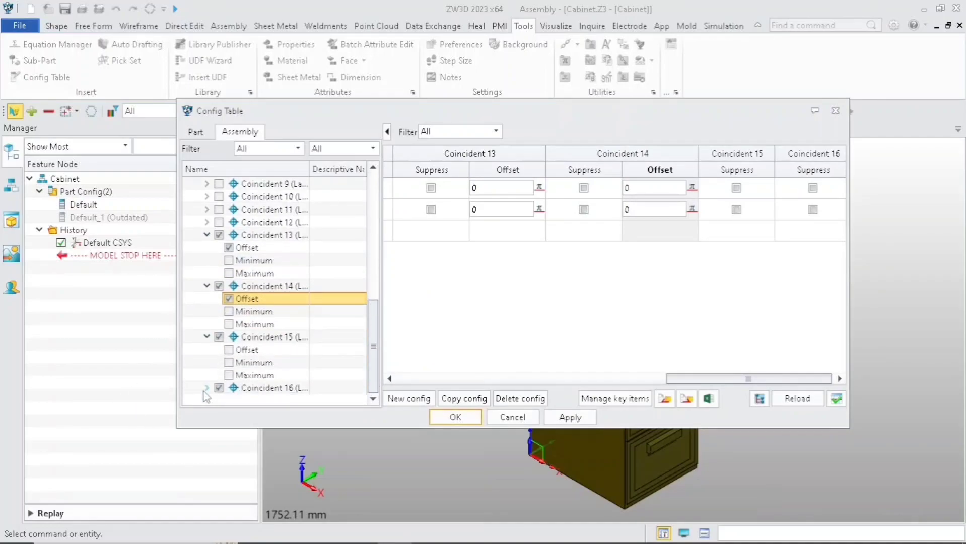
click(206, 388)
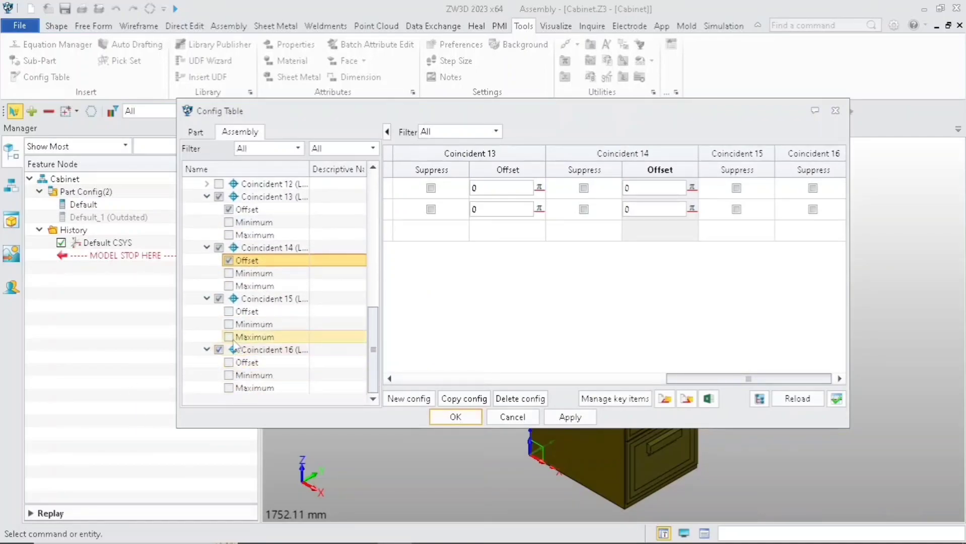
click(229, 324)
click(228, 337)
click(228, 375)
click(229, 388)
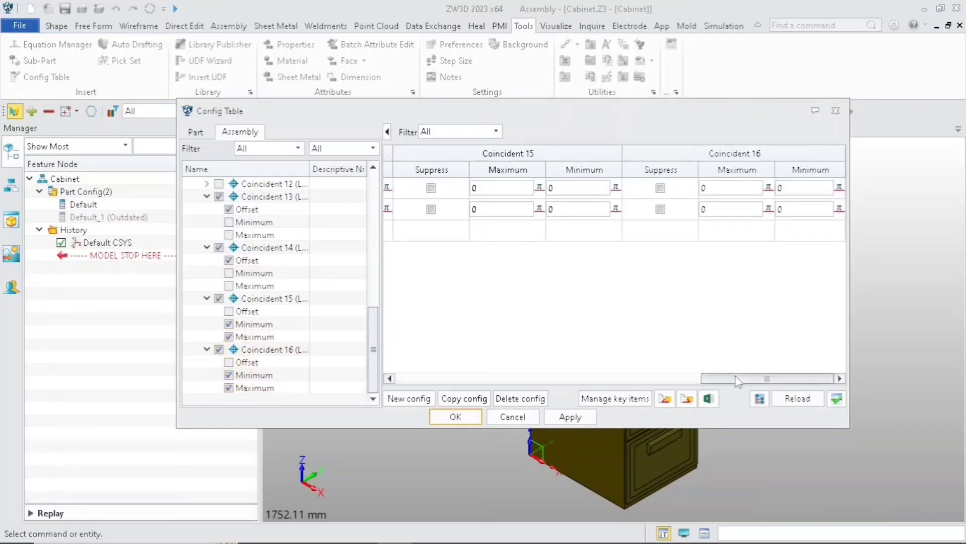
Copy the Default_1 configuration twice.
drag(756, 382, 449, 379)
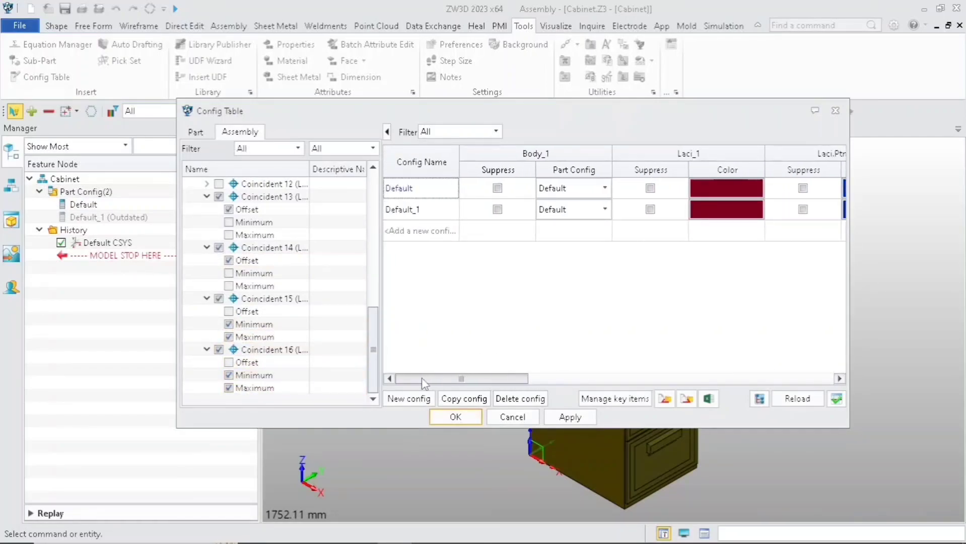
click(441, 212)
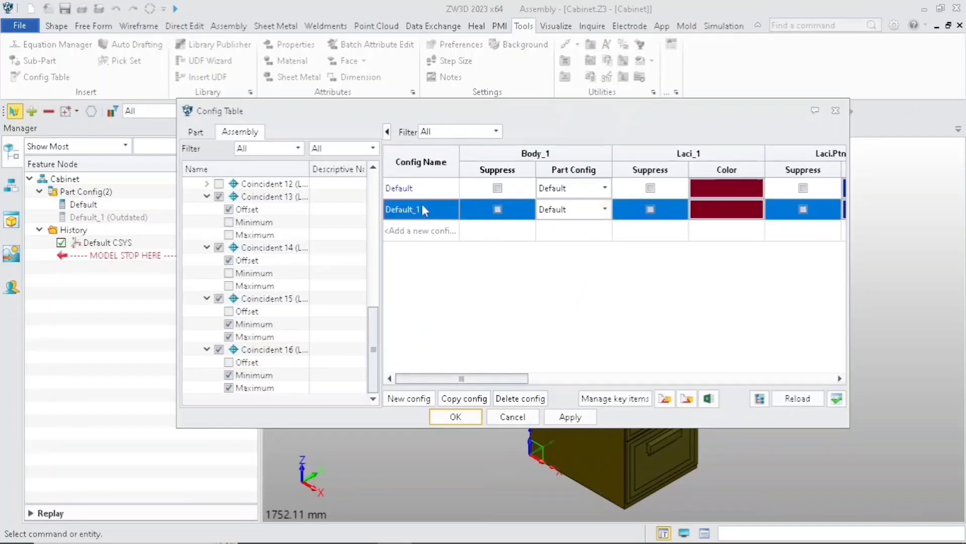
click(460, 400)
click(459, 400)
click(450, 317)
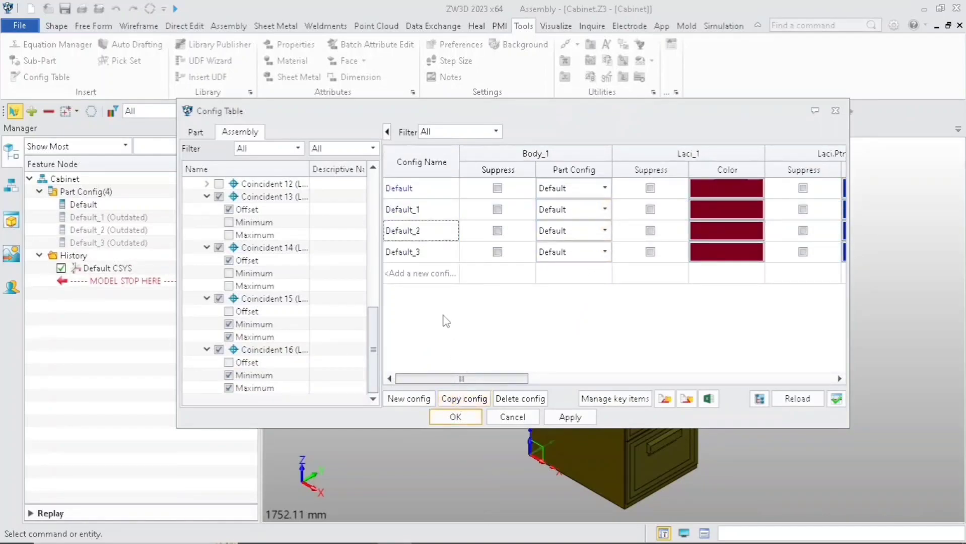
Set Body_1's part configuration to 4 Laci Besar for Default_1, 3 Laci for Default_2 and 2 Laci for Default_3.
click(605, 209)
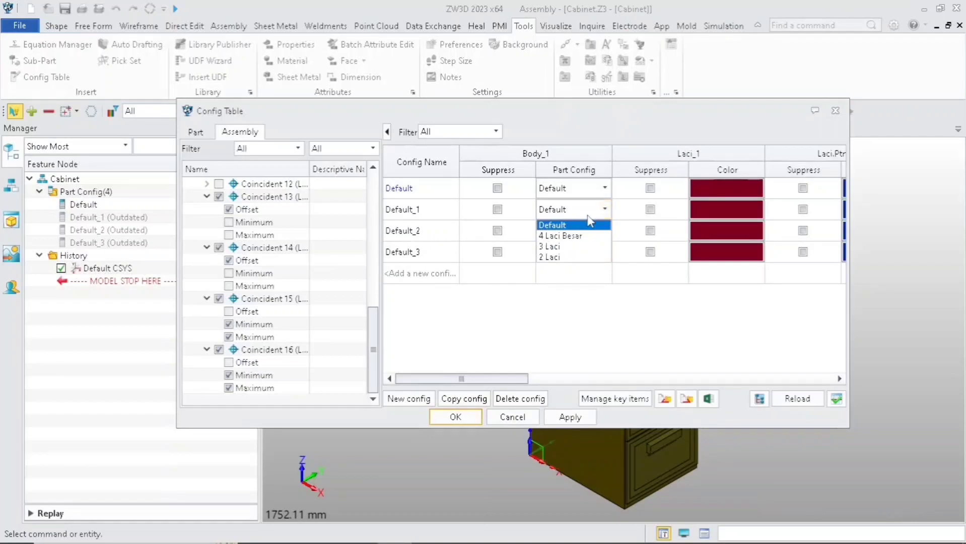
click(562, 236)
click(603, 230)
click(571, 267)
click(605, 252)
click(549, 300)
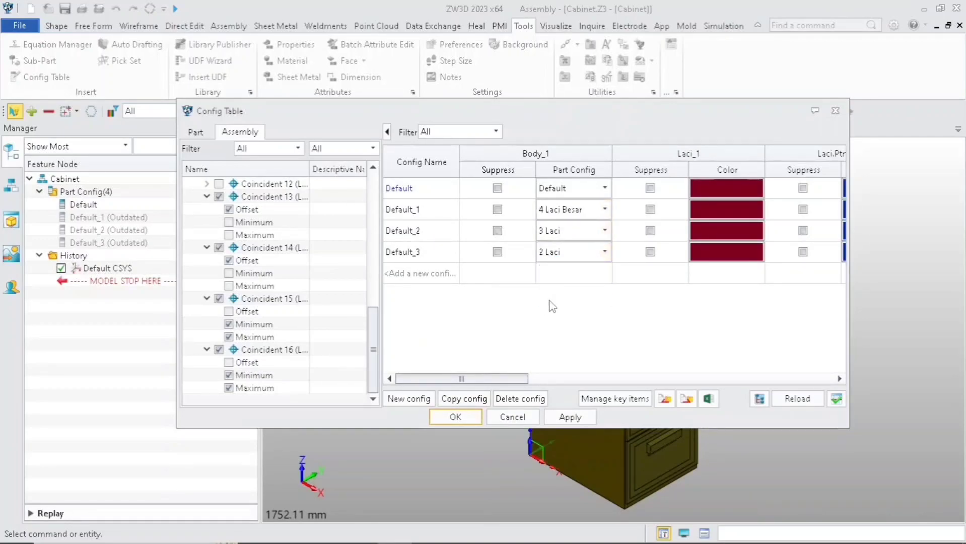
Suppress Laci.Ptn.0.4.1 in Default_2 and Default_3, and suppress Laci.Ptn.0.3.1 in Default_3.
drag(486, 376, 611, 374)
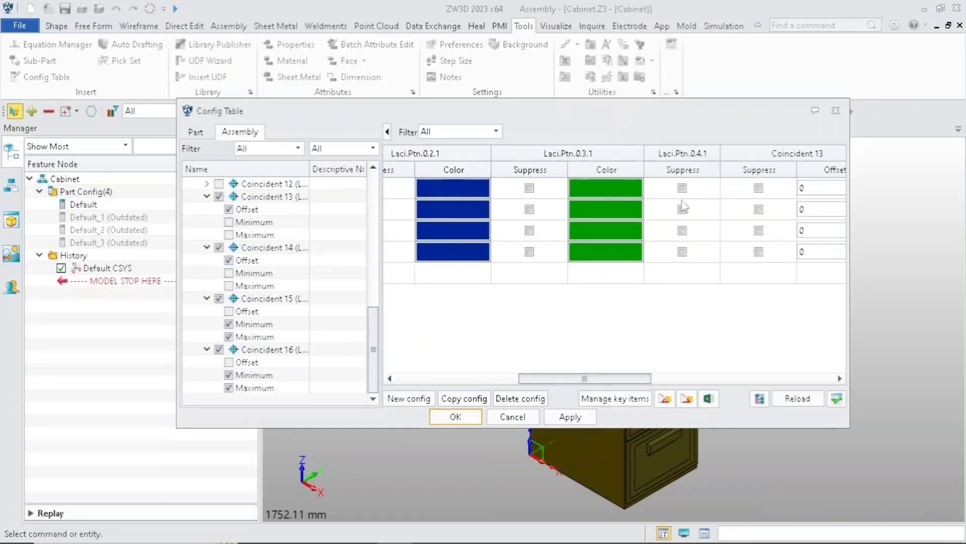
click(682, 230)
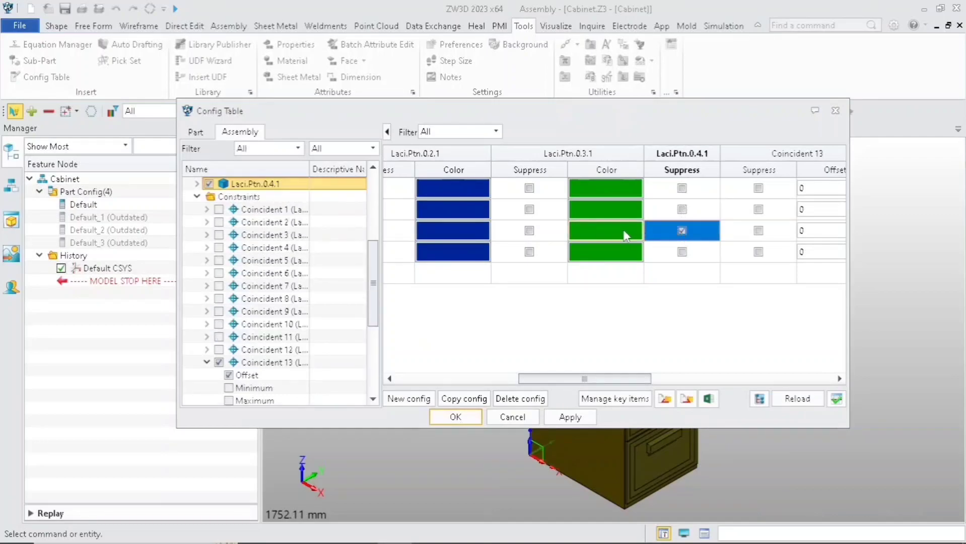
click(682, 252)
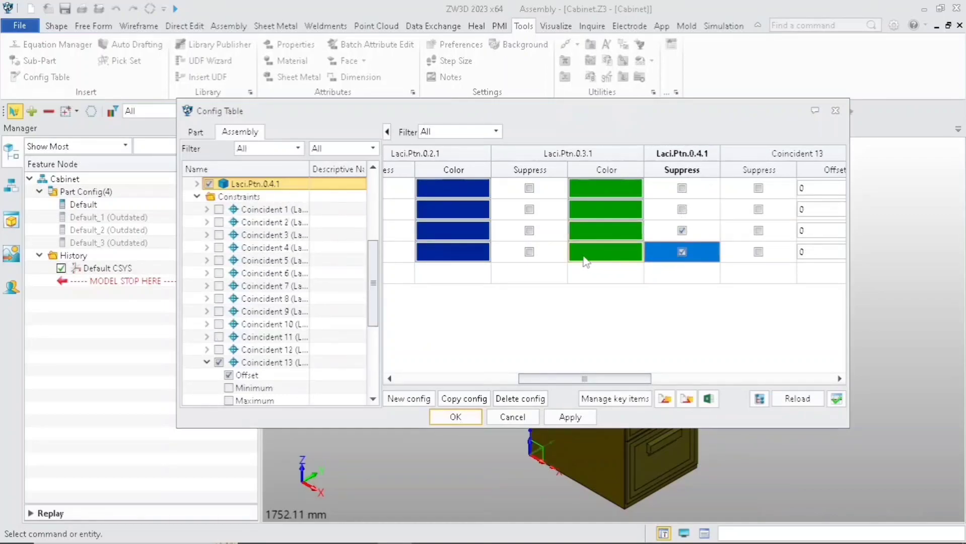
click(529, 252)
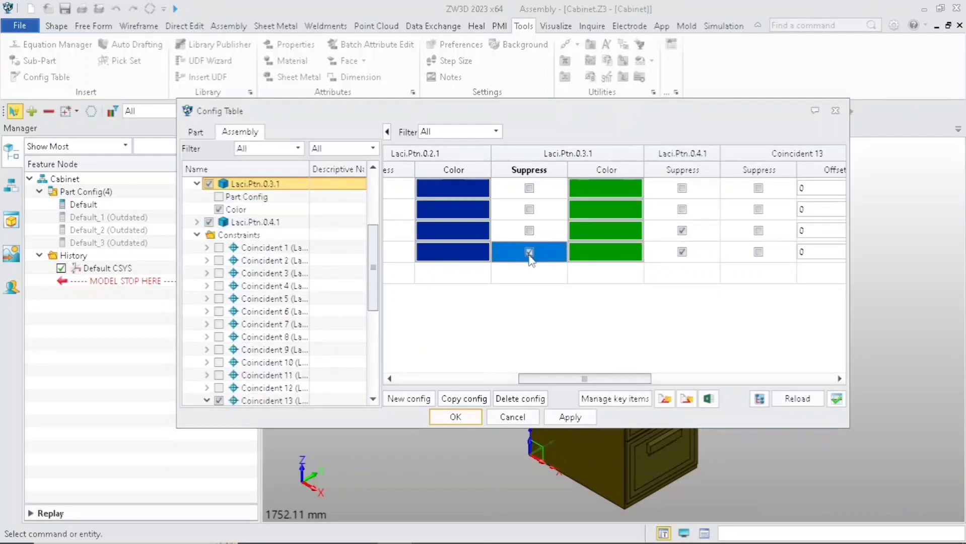
click(539, 303)
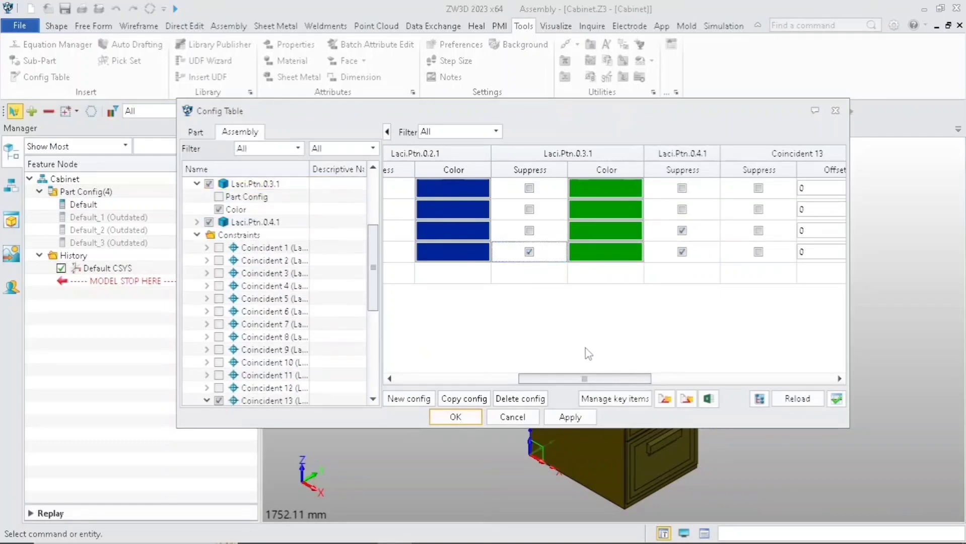
Set Coincident 16's maximum to 500 and minimum to 50 for the Default_1 configuration.
drag(600, 378, 931, 388)
drag(624, 379, 814, 367)
click(809, 189)
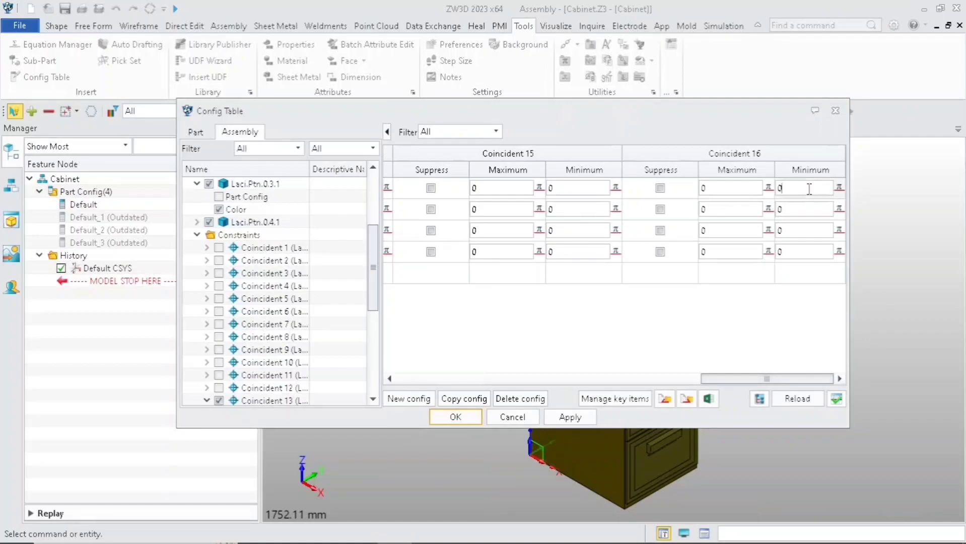
click(716, 188)
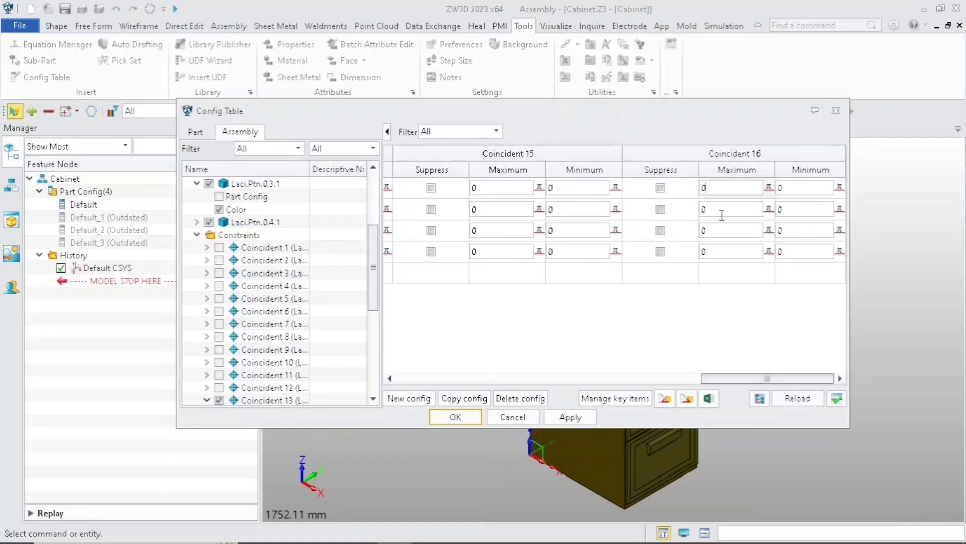
click(724, 210)
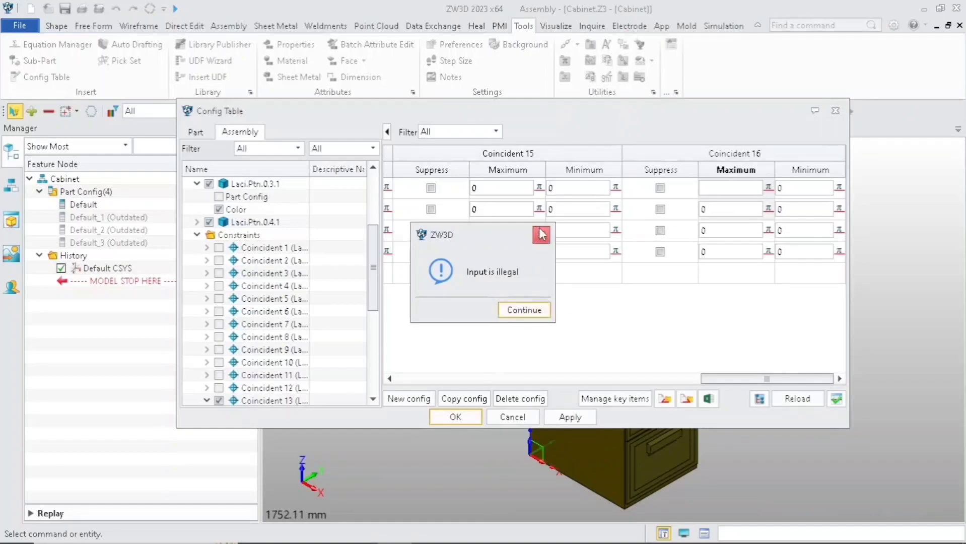
click(541, 233)
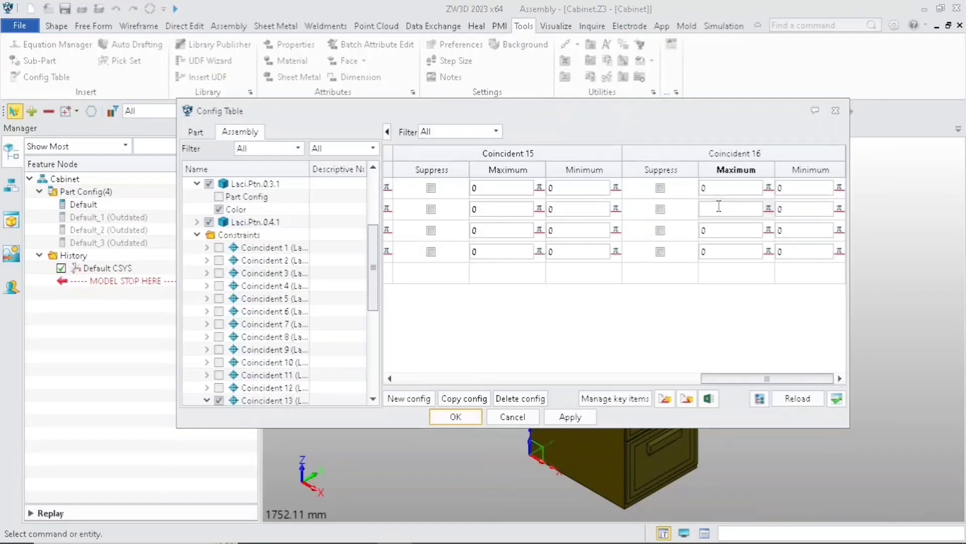
text(500)
click(810, 212)
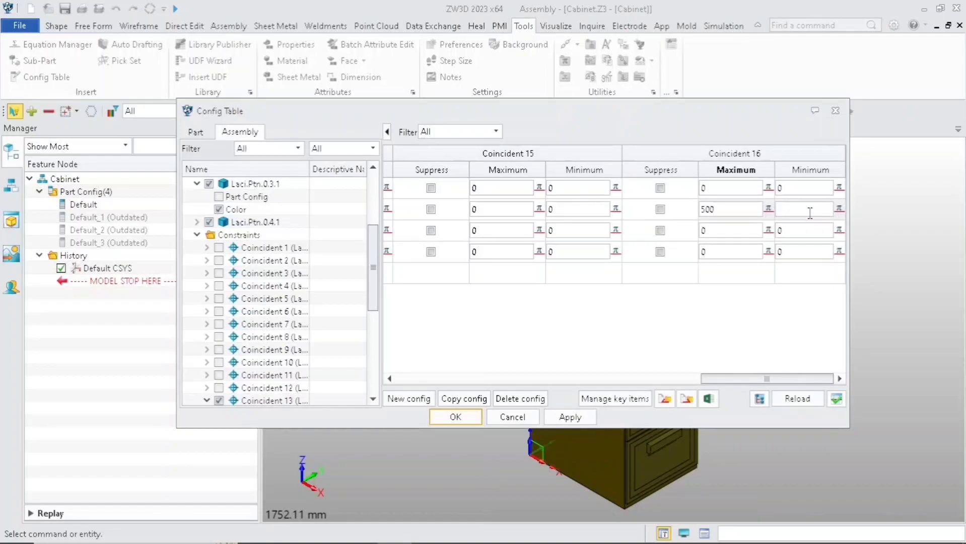
Set Coincident 16's maximum to 500 and minimum to 50 for the Default_2 and Default_3 configurations.
click(721, 232)
key(BackSpace)
text(500)
click(808, 232)
key(BackSpace)
click(723, 252)
key(BackSpace)
click(806, 254)
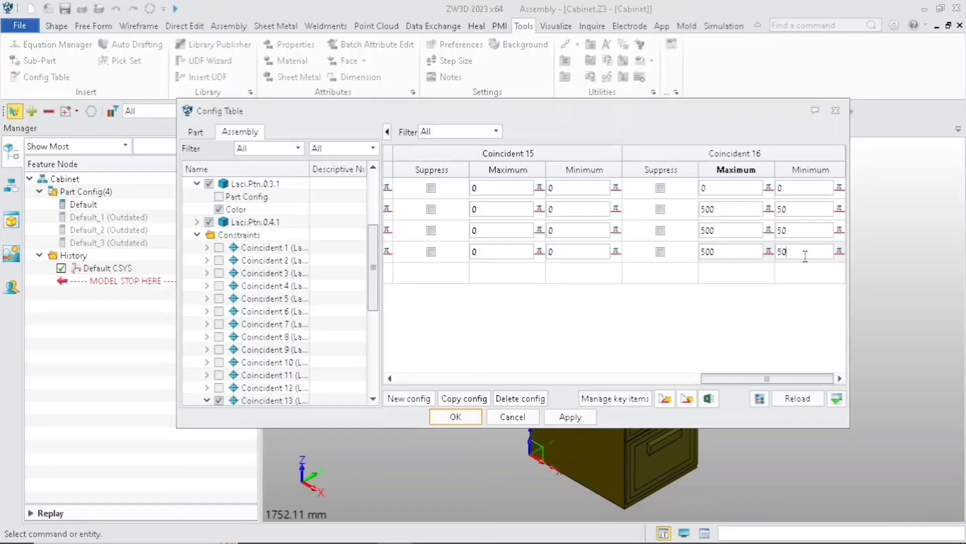
Set Coincident 15's maximum to 400 for Default_1, 300 for Default_2 and 200 for Default_3.
drag(762, 378, 722, 378)
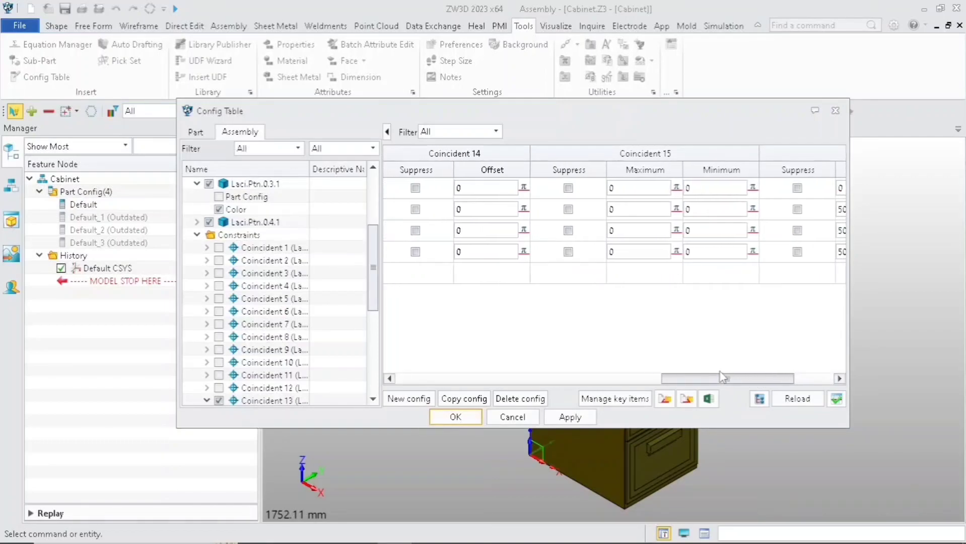
click(637, 206)
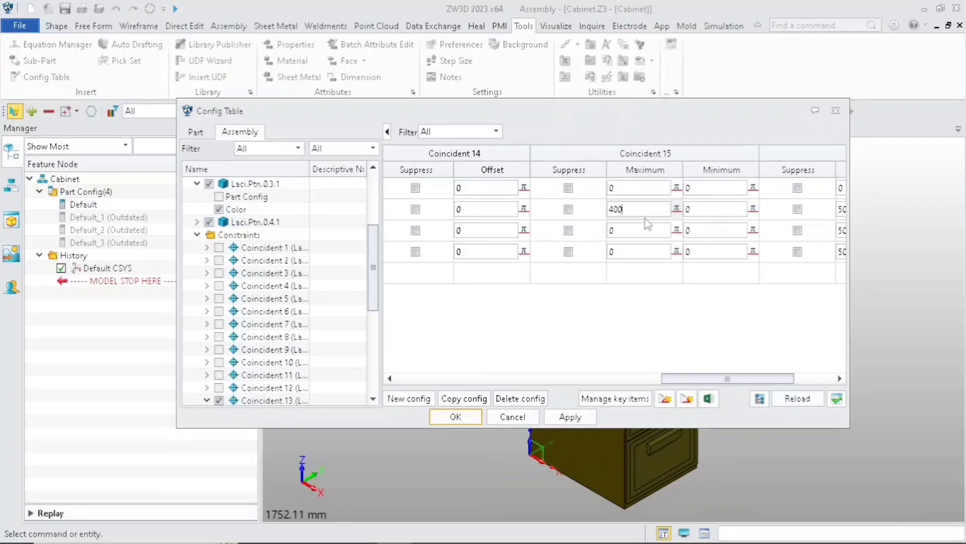
double_click(638, 231)
click(637, 249)
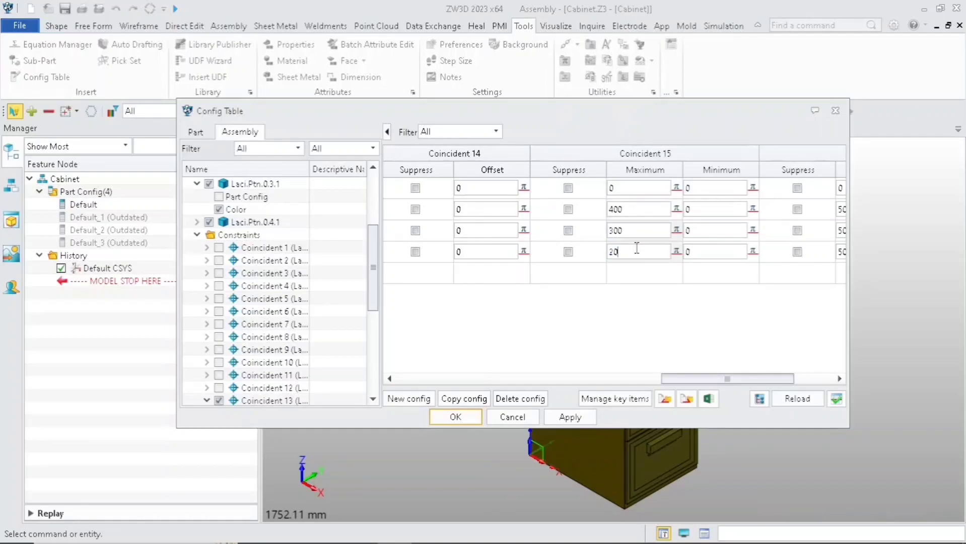
click(670, 328)
Set Coincident 14's offset to 400 for Default_1, Default_2 and Default_3, and apply the configuration table.
drag(714, 373, 663, 378)
click(662, 212)
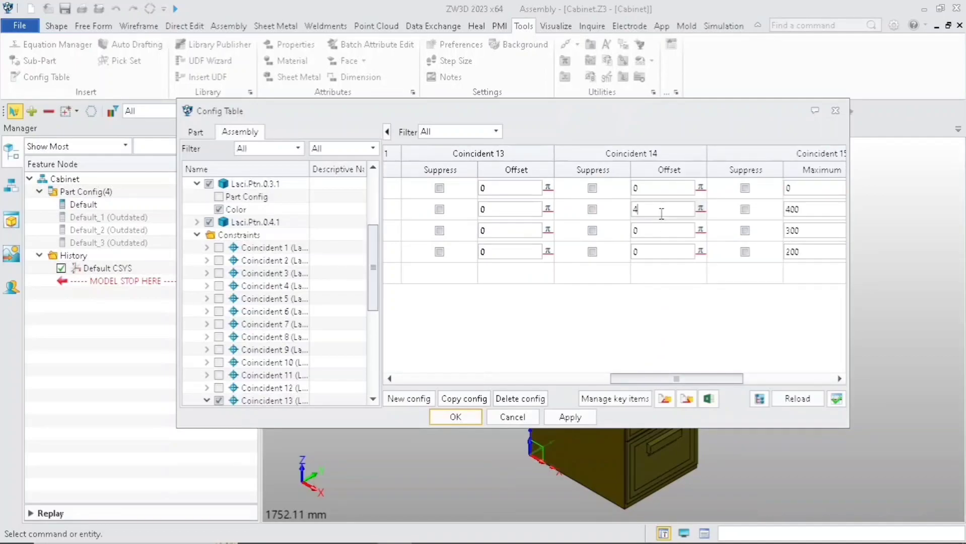
click(659, 230)
click(656, 252)
key(BackSpace)
click(631, 297)
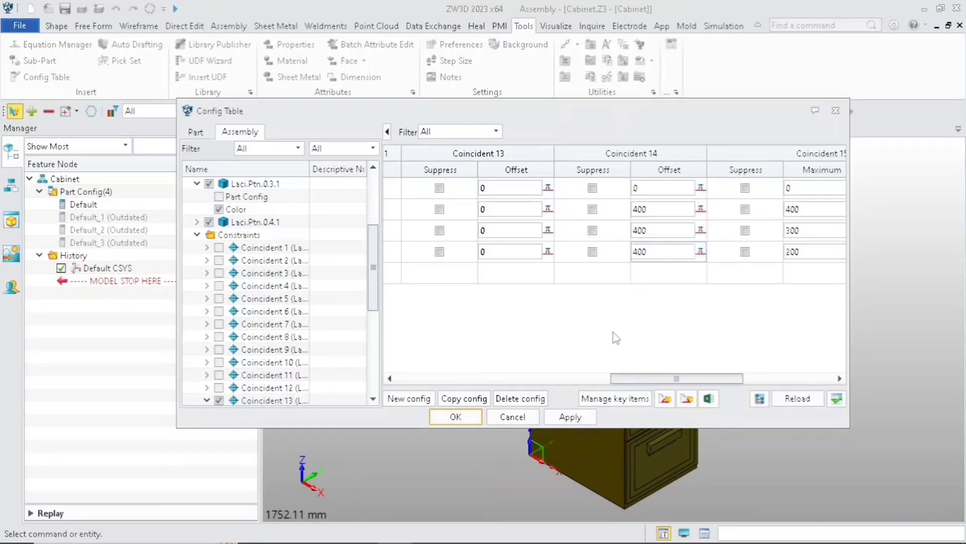
click(572, 417)
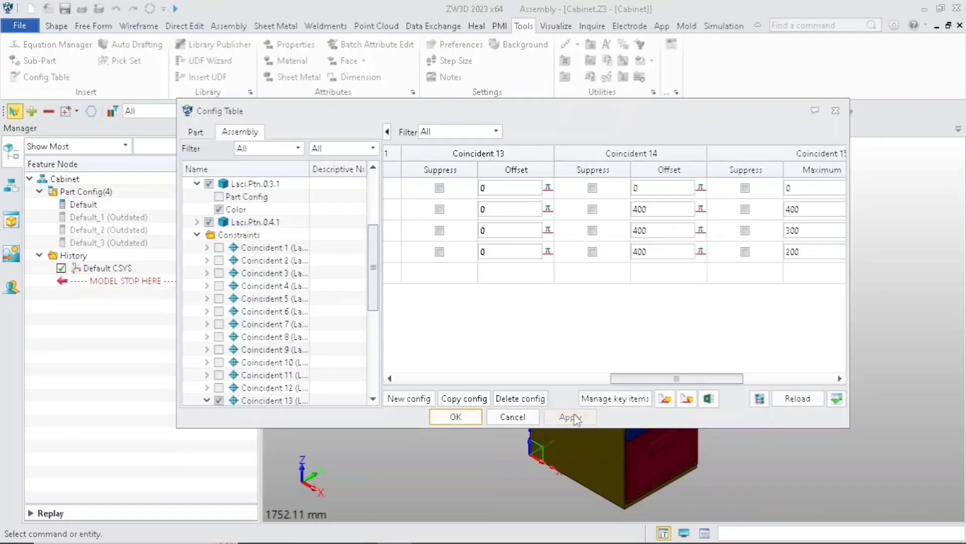
click(459, 417)
Activate the Default_1 part configuration of the Cabinet assembly.
scroll(504, 378, down, 3)
right_drag(505, 378, 496, 359)
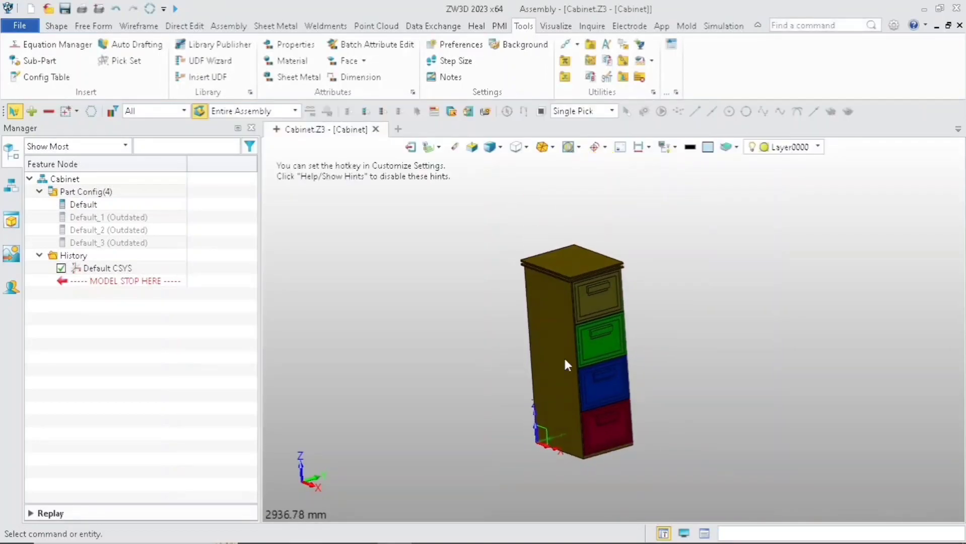
scroll(602, 343, up, 3)
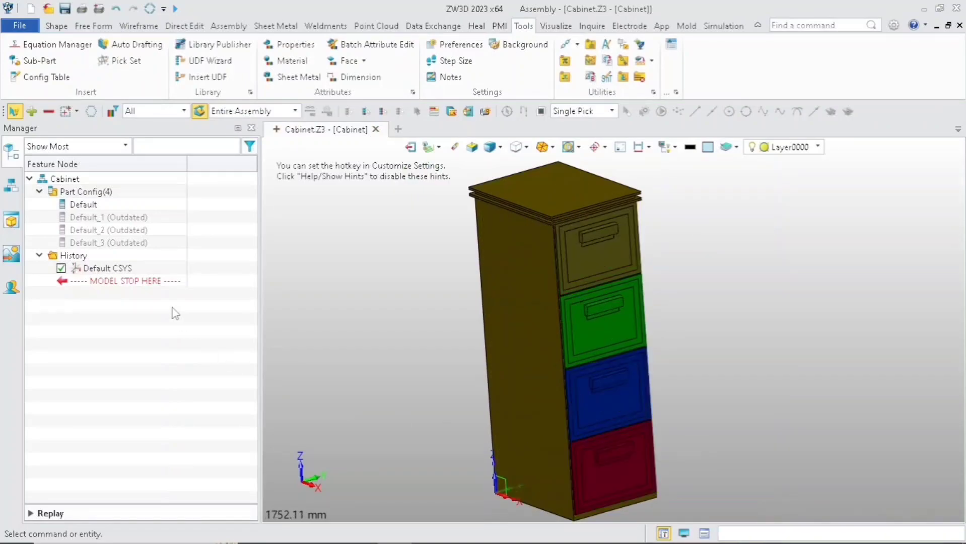
double_click(120, 222)
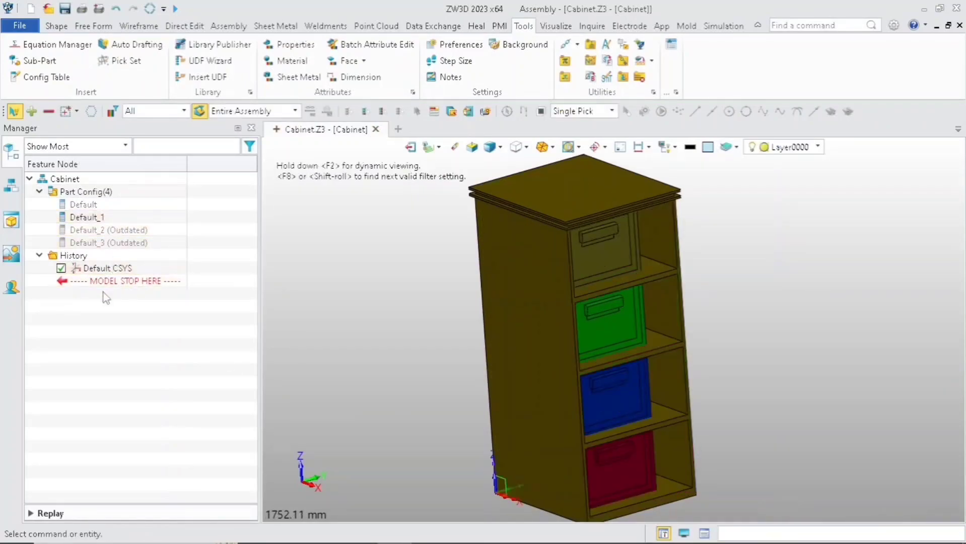
Regenerate the Cabinet assembly's components for the active configuration.
right_click(61, 359)
click(1, 173)
click(9, 185)
right_click(126, 313)
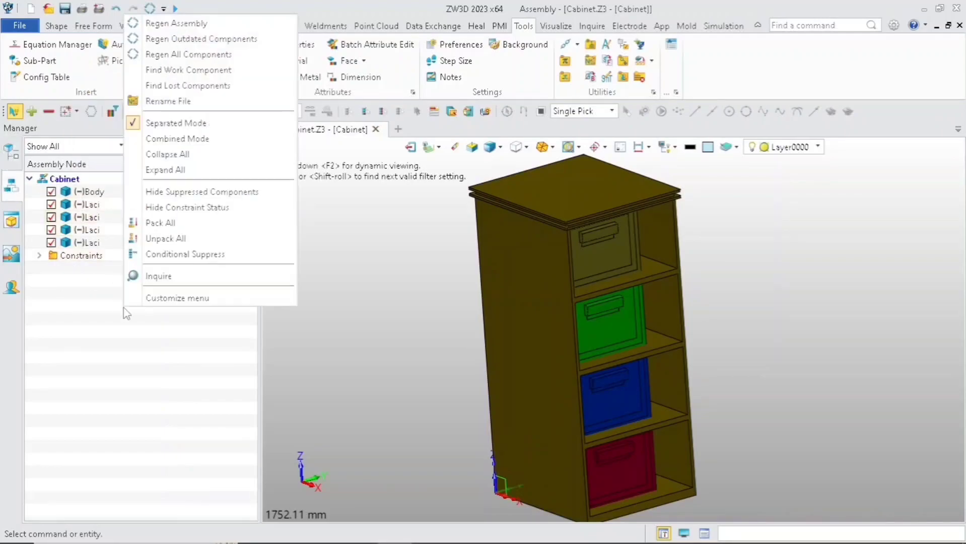
click(210, 61)
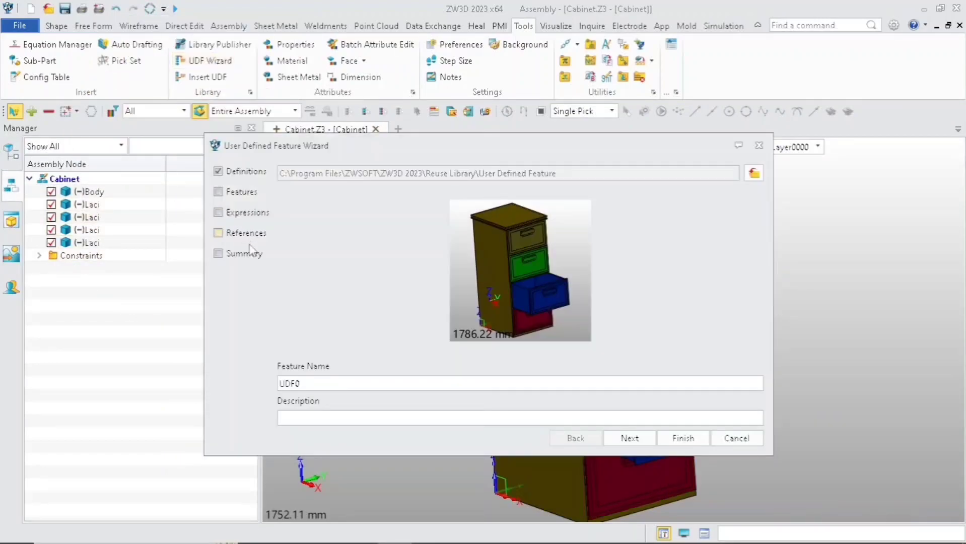
click(725, 439)
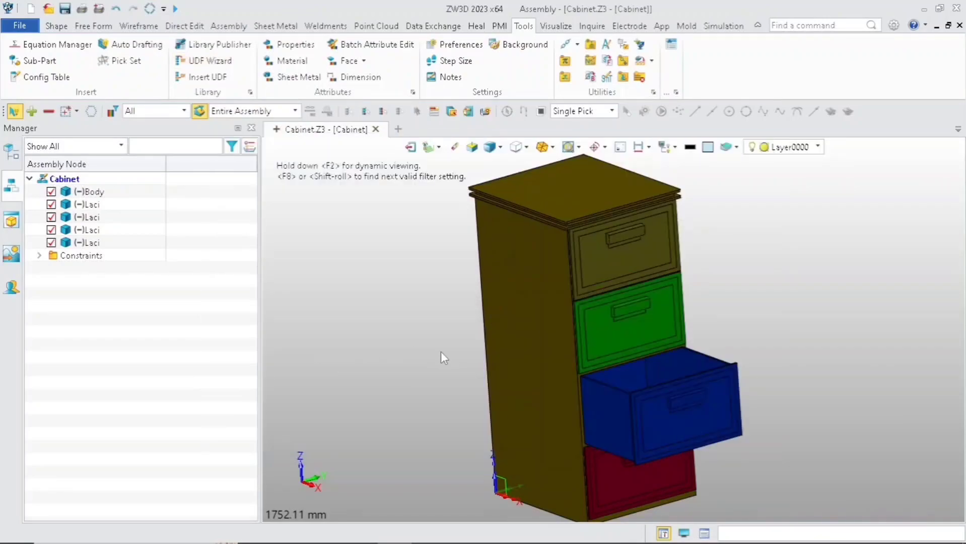
Redefine the limit-controlled coincident constraint between Laci.Ptn.0.3.1 and Body_1 to use a range instead of a fixed value.
scroll(444, 353, down, 1)
right_drag(450, 352, 461, 349)
scroll(557, 345, up, 2)
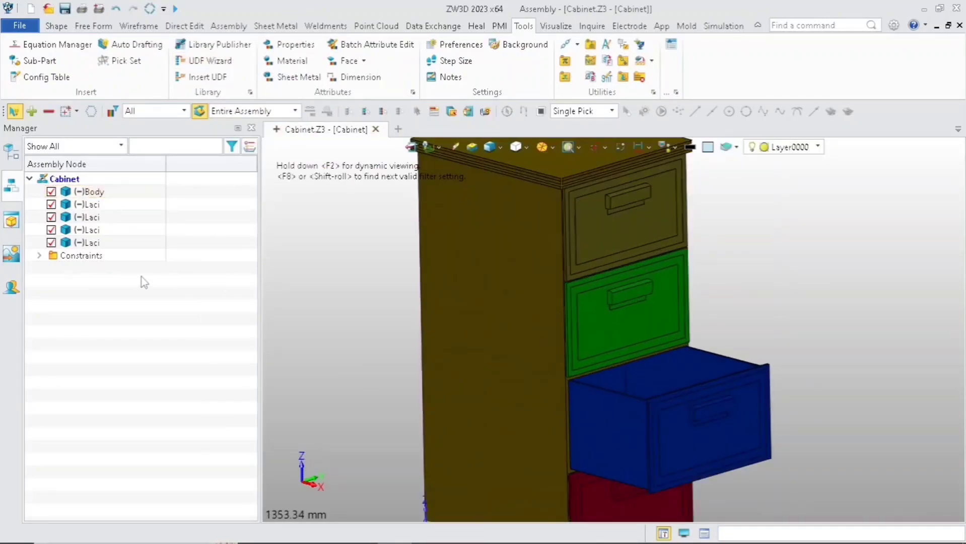
click(40, 255)
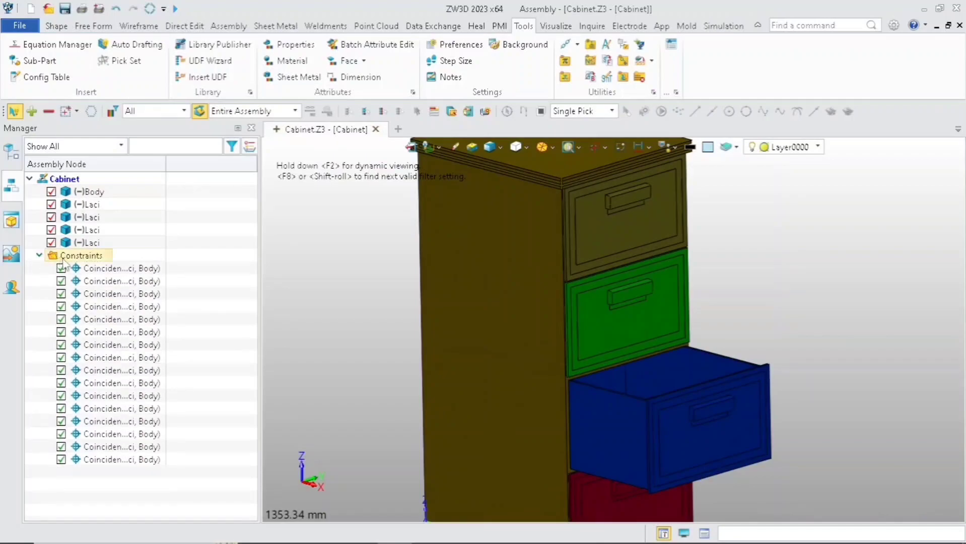
double_click(101, 447)
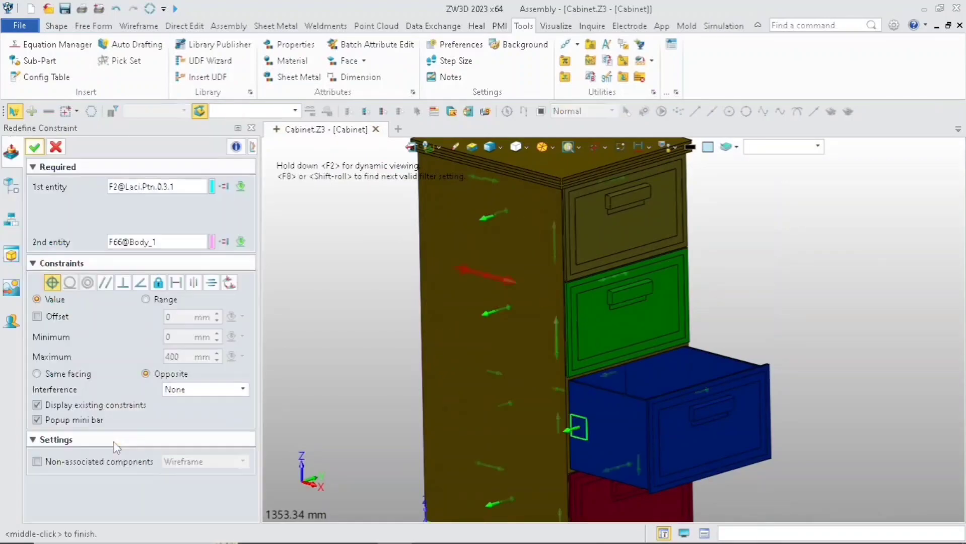
click(147, 262)
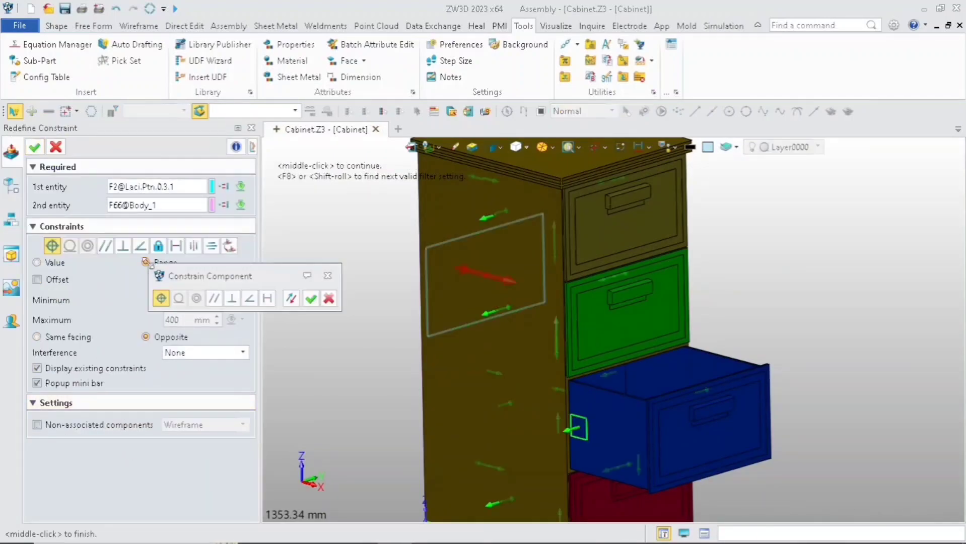
click(311, 301)
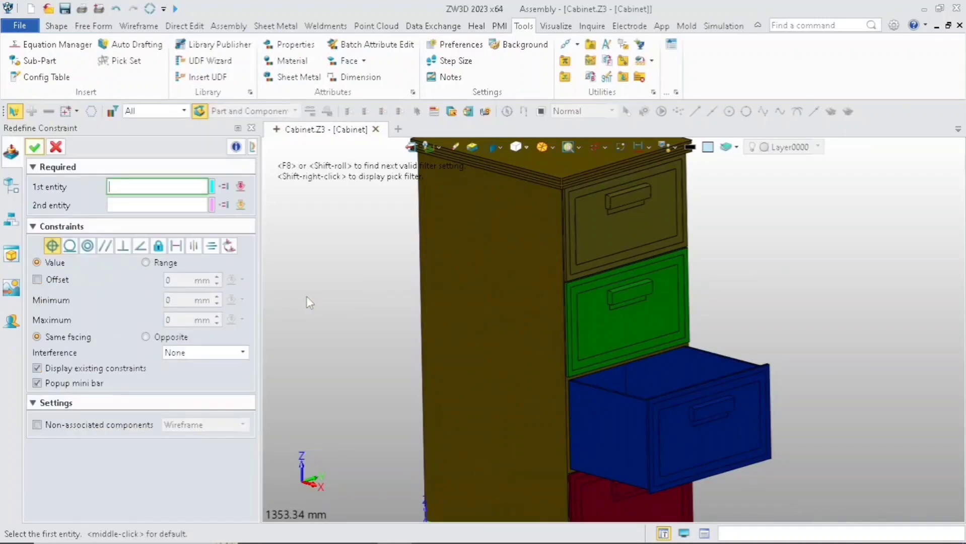
click(34, 147)
right_click(210, 368)
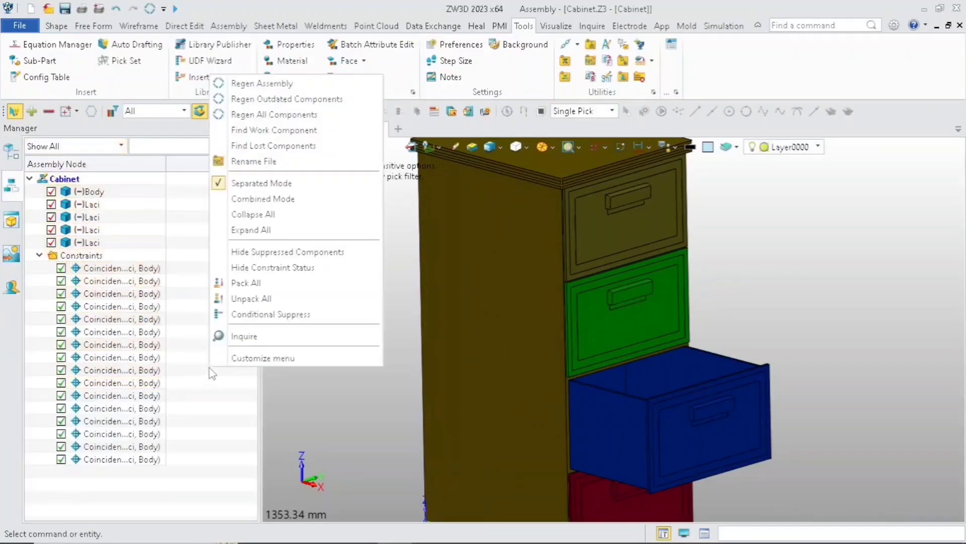
click(238, 402)
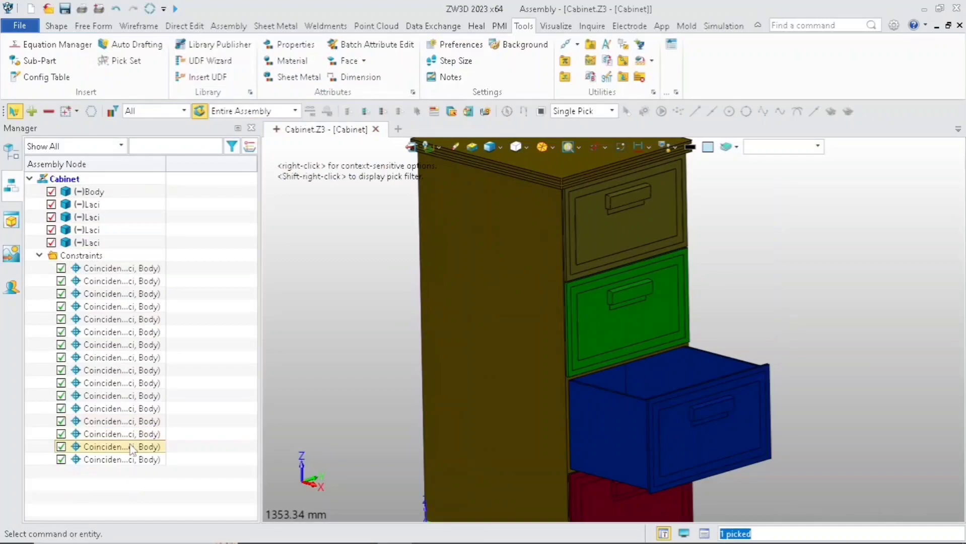
double_click(132, 447)
click(36, 147)
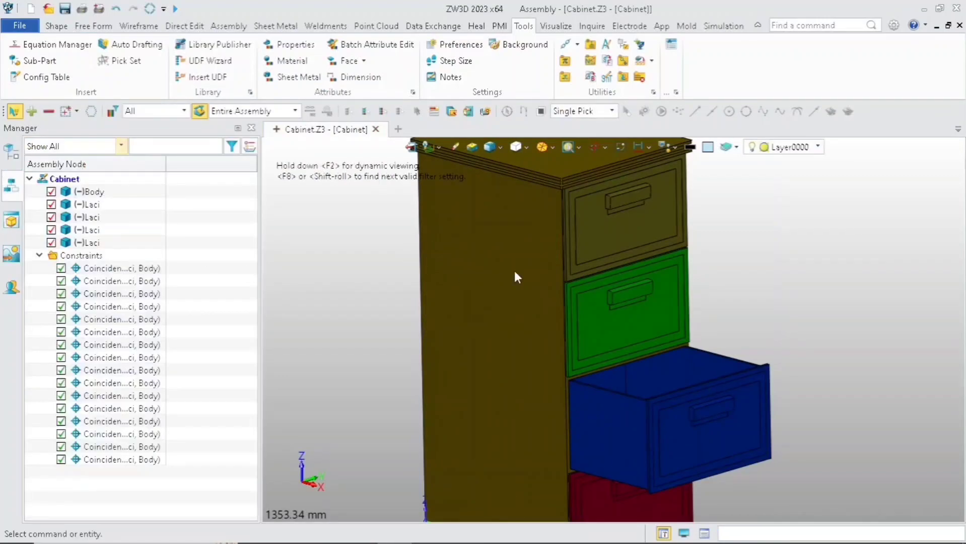
Fix the Body component in place and test sliding the green and uppermost drawers outward.
drag(597, 309, 751, 315)
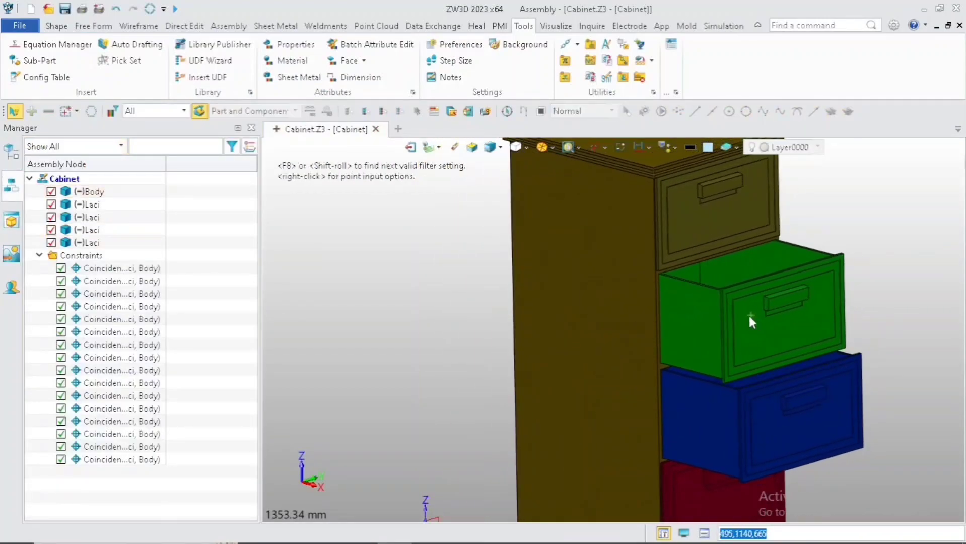
click(751, 315)
click(84, 192)
right_click(80, 191)
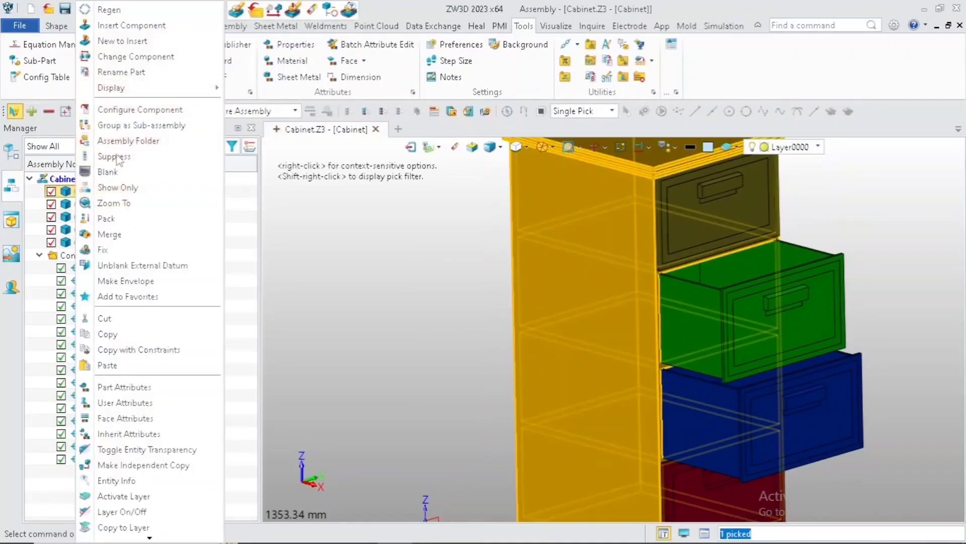
click(102, 249)
drag(758, 307, 899, 316)
drag(717, 222, 815, 221)
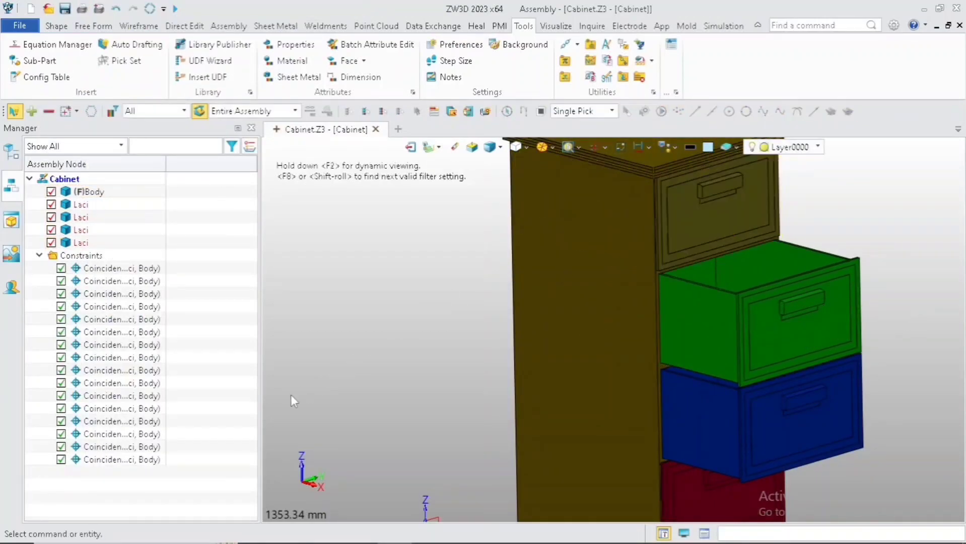
Redefine the last coincident constraint between Laci.Ptn.0.4.1 and Body_1 to use a range, and slide the uppermost drawer out.
click(121, 459)
right_click(121, 459)
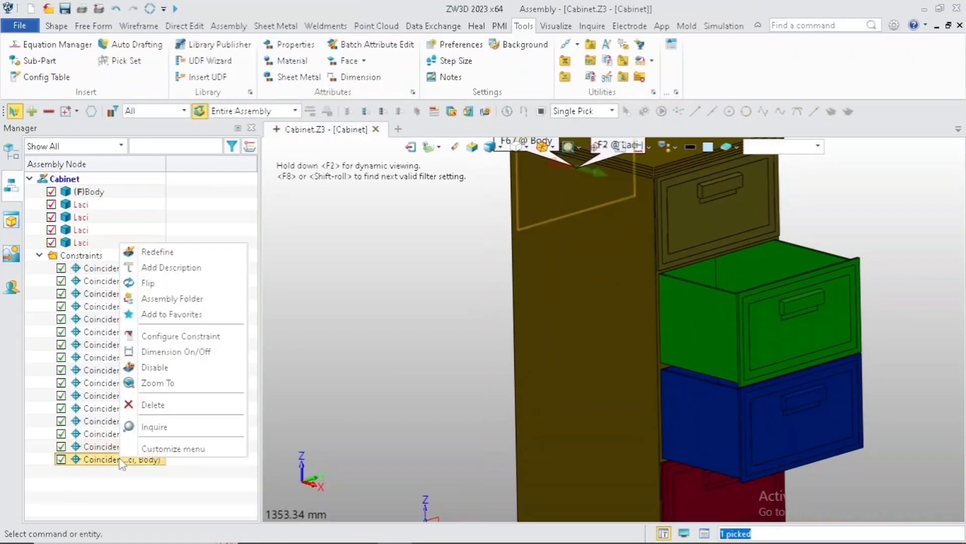
click(158, 251)
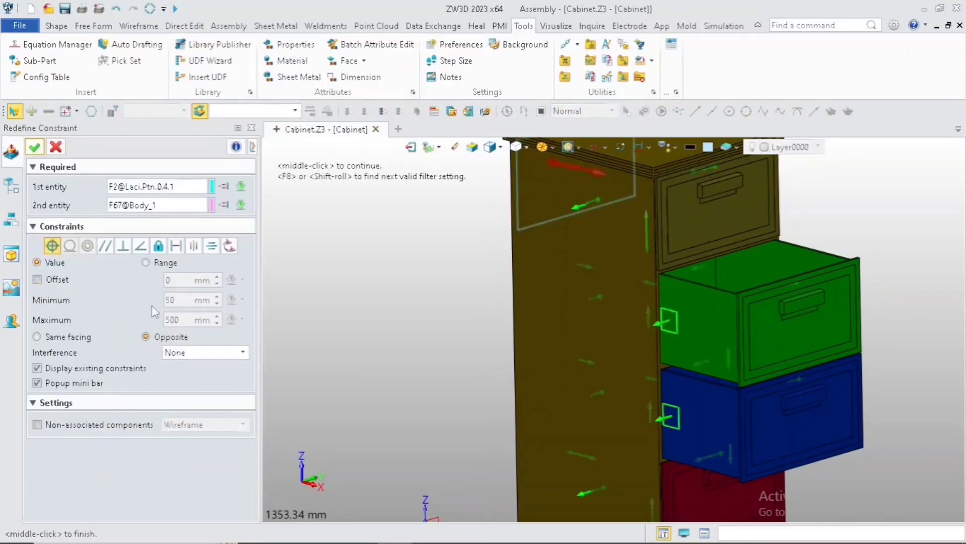
click(151, 264)
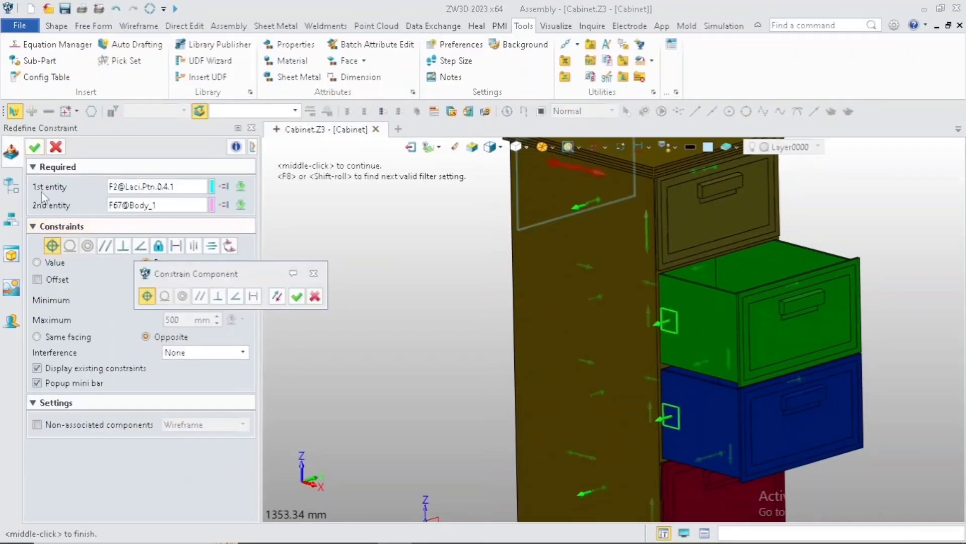
click(294, 298)
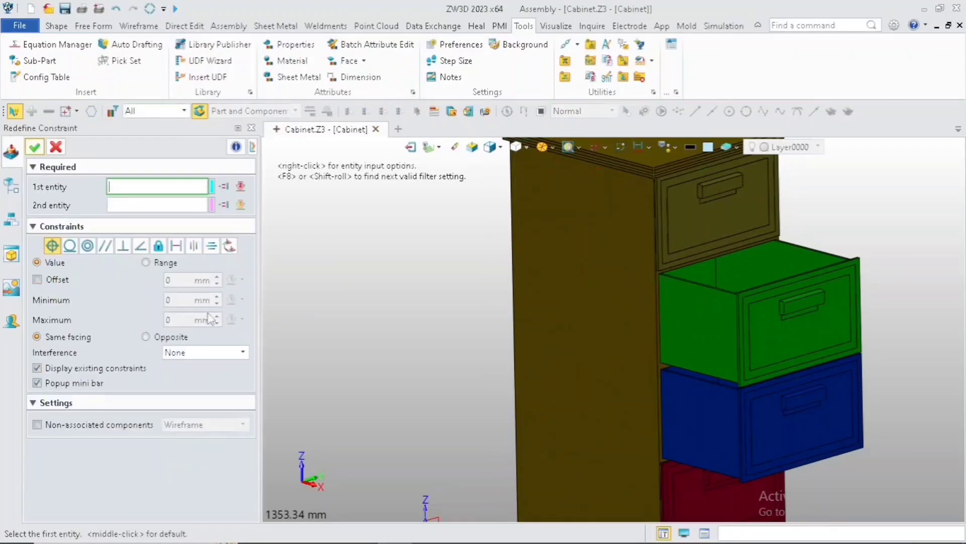
click(56, 148)
click(716, 222)
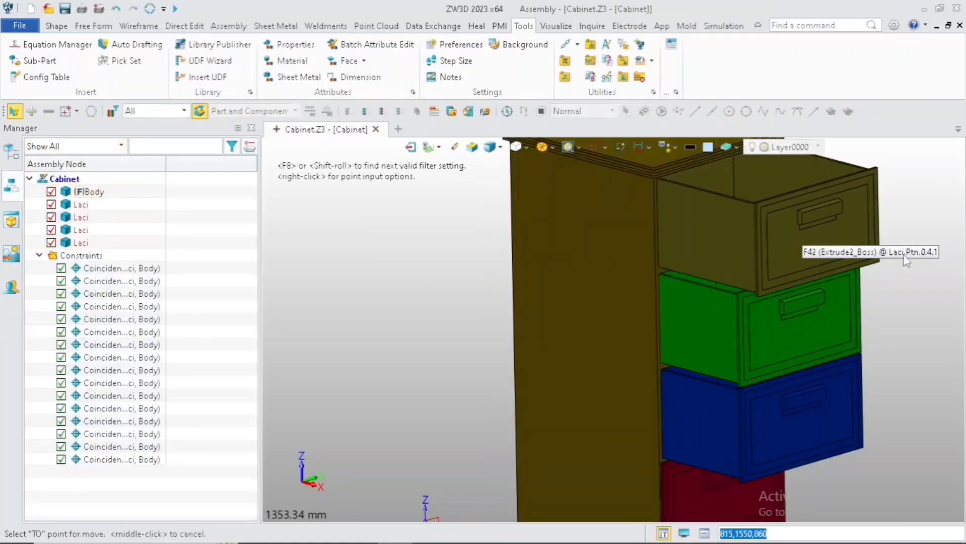
middle_click(733, 255)
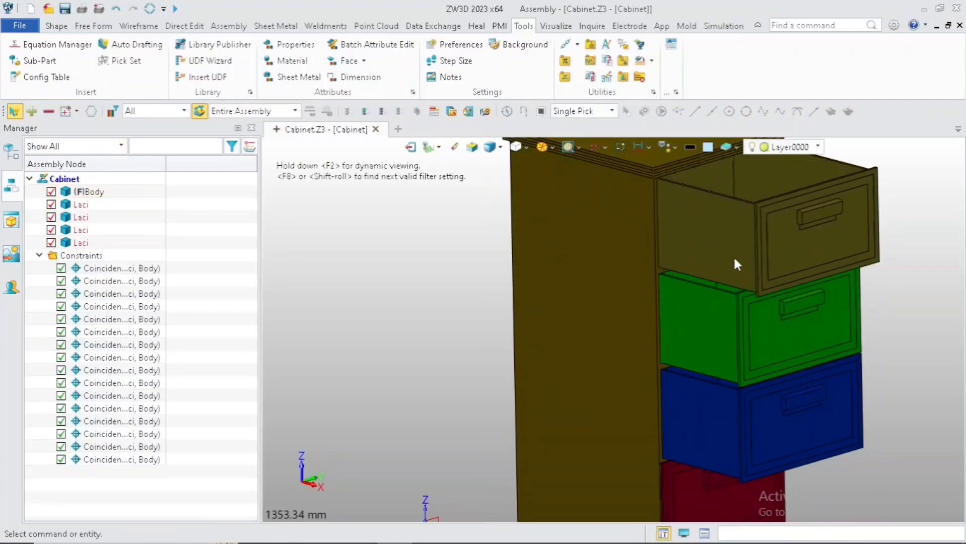
Regenerate the Cabinet assembly's components and activate the Default_2 part configuration.
right_click(207, 231)
click(276, 270)
click(12, 163)
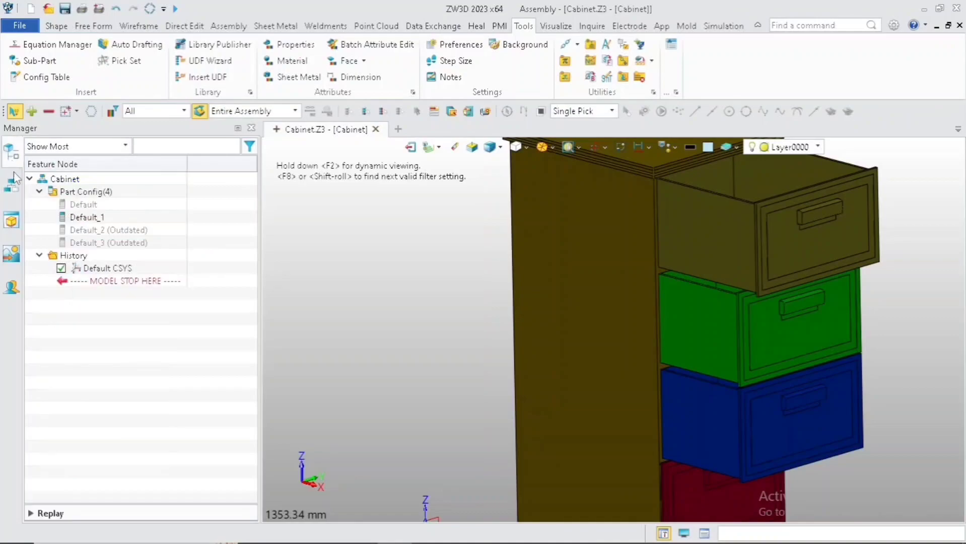
double_click(86, 230)
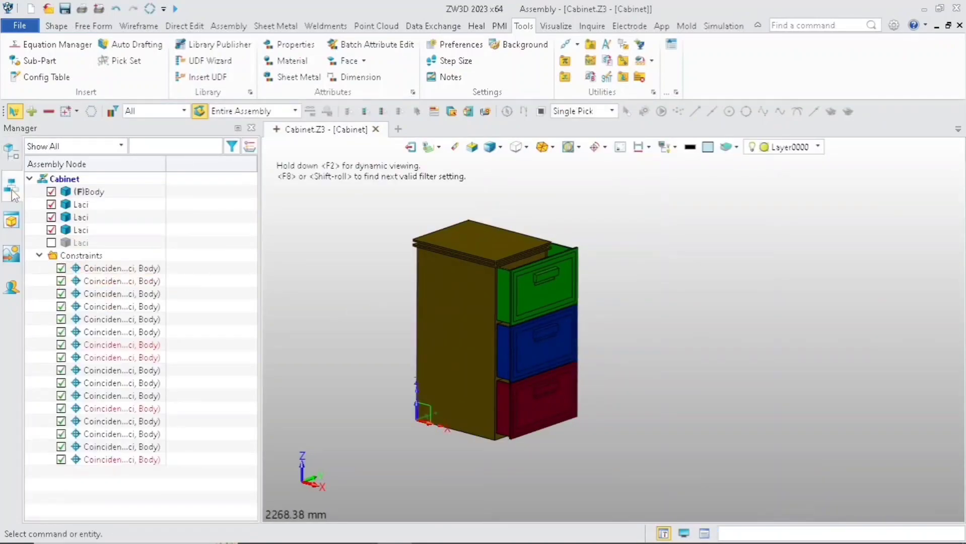
Regenerate the components for the Default_2 configuration and test sliding the blue drawer outward.
right_click(207, 352)
click(262, 102)
scroll(522, 327, up, 4)
right_drag(405, 319, 423, 323)
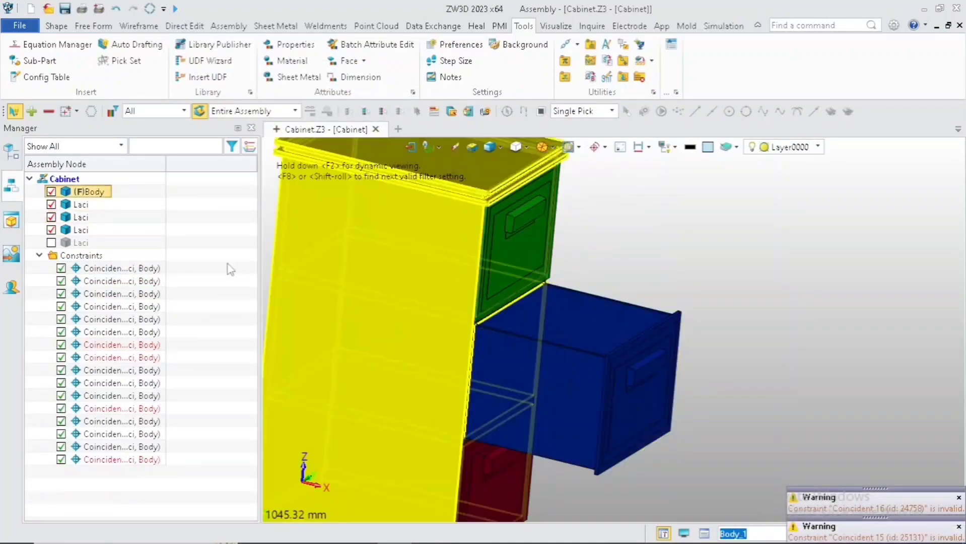
Activate the Default_3 part configuration and regenerate the Cabinet assembly's components for it.
click(10, 152)
click(85, 246)
double_click(87, 244)
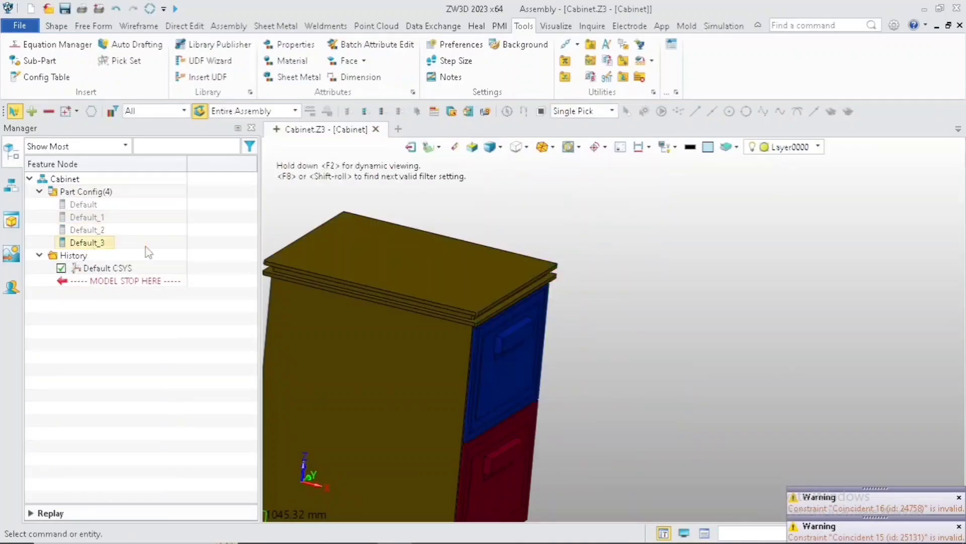
click(10, 186)
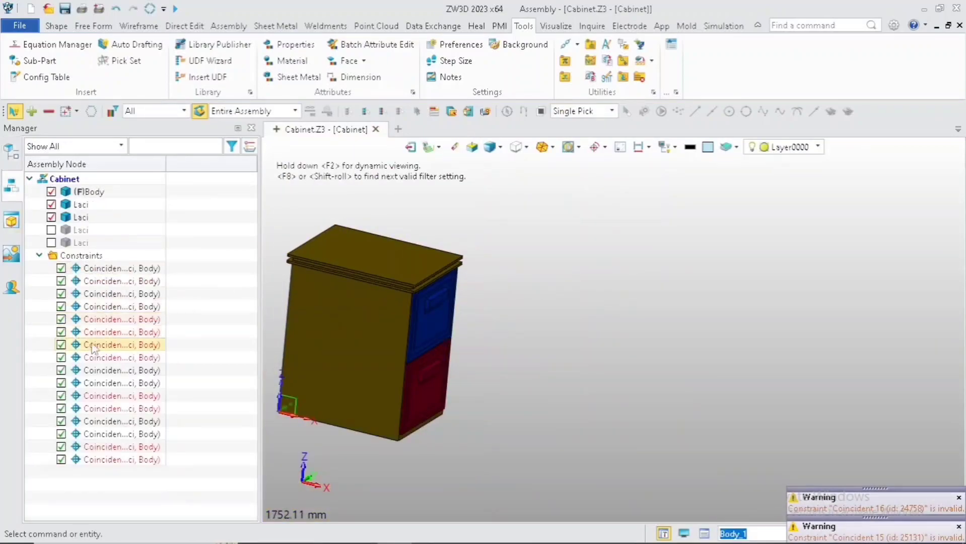
right_click(218, 355)
click(271, 105)
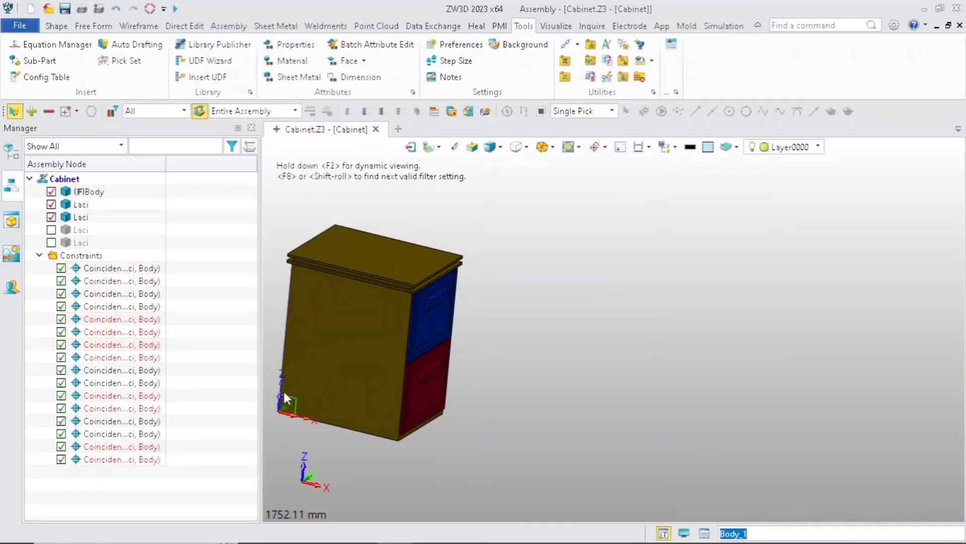